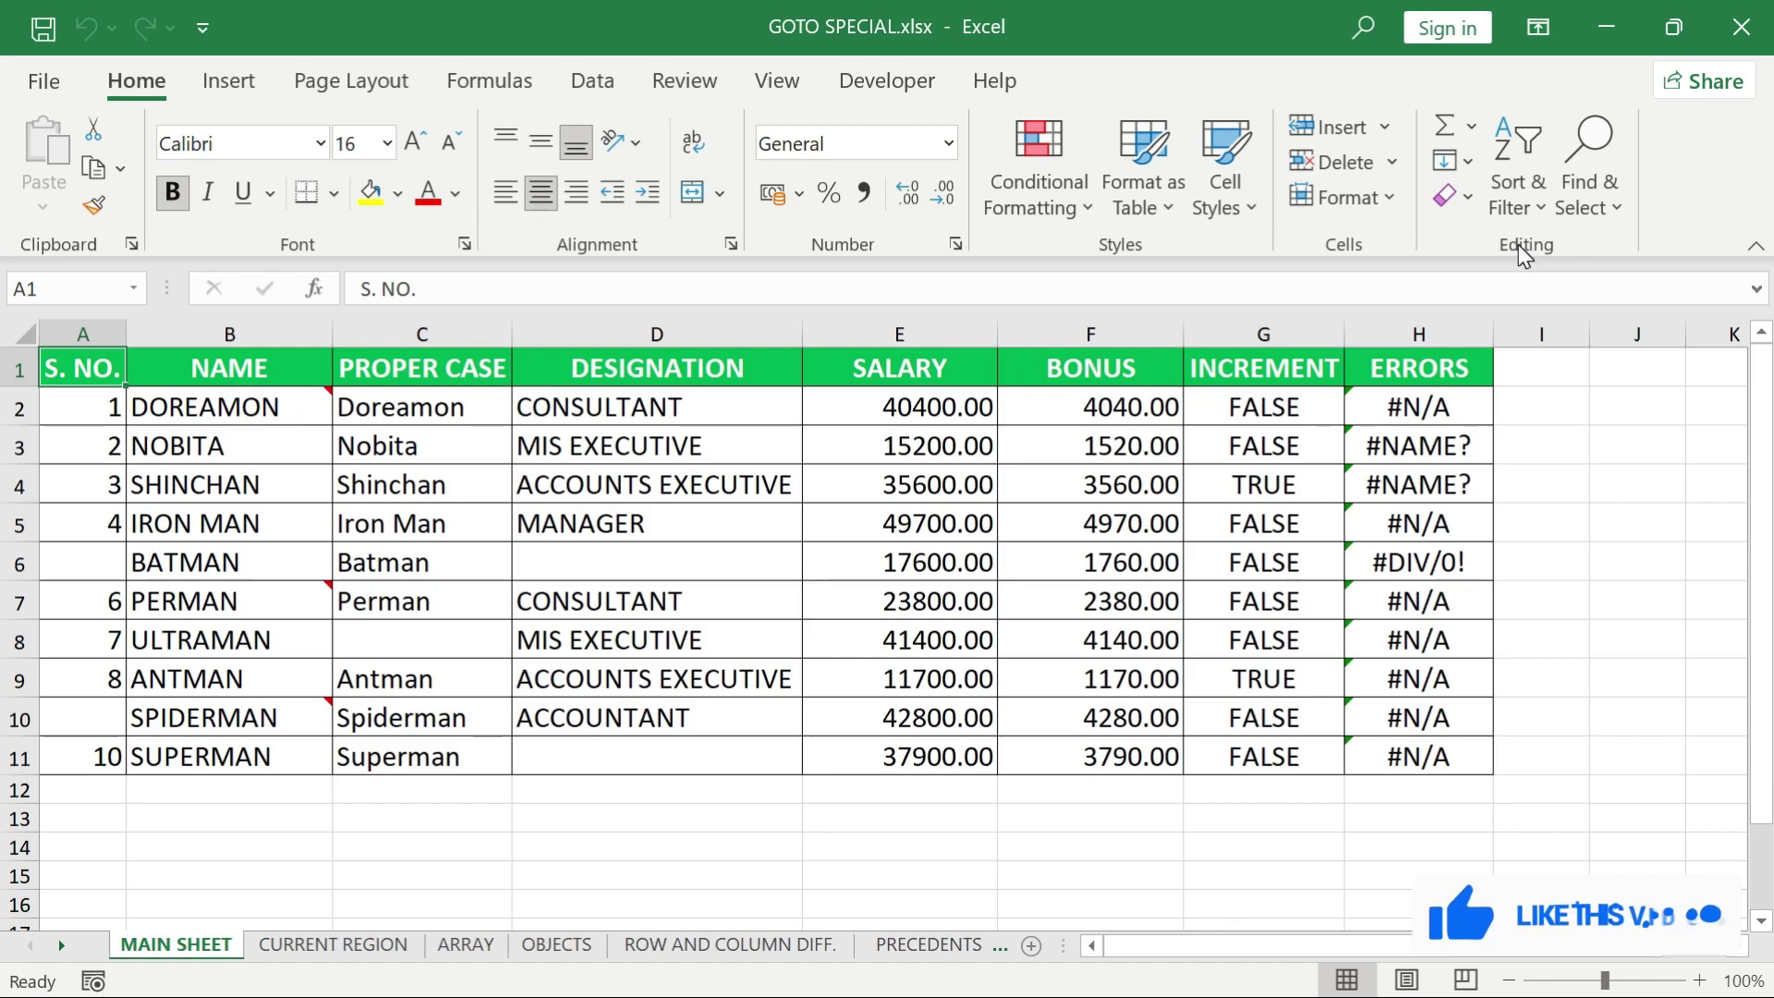
Select every cell containing a comment with Go To Special and view the comments attached to those cells
left_click(1595, 194)
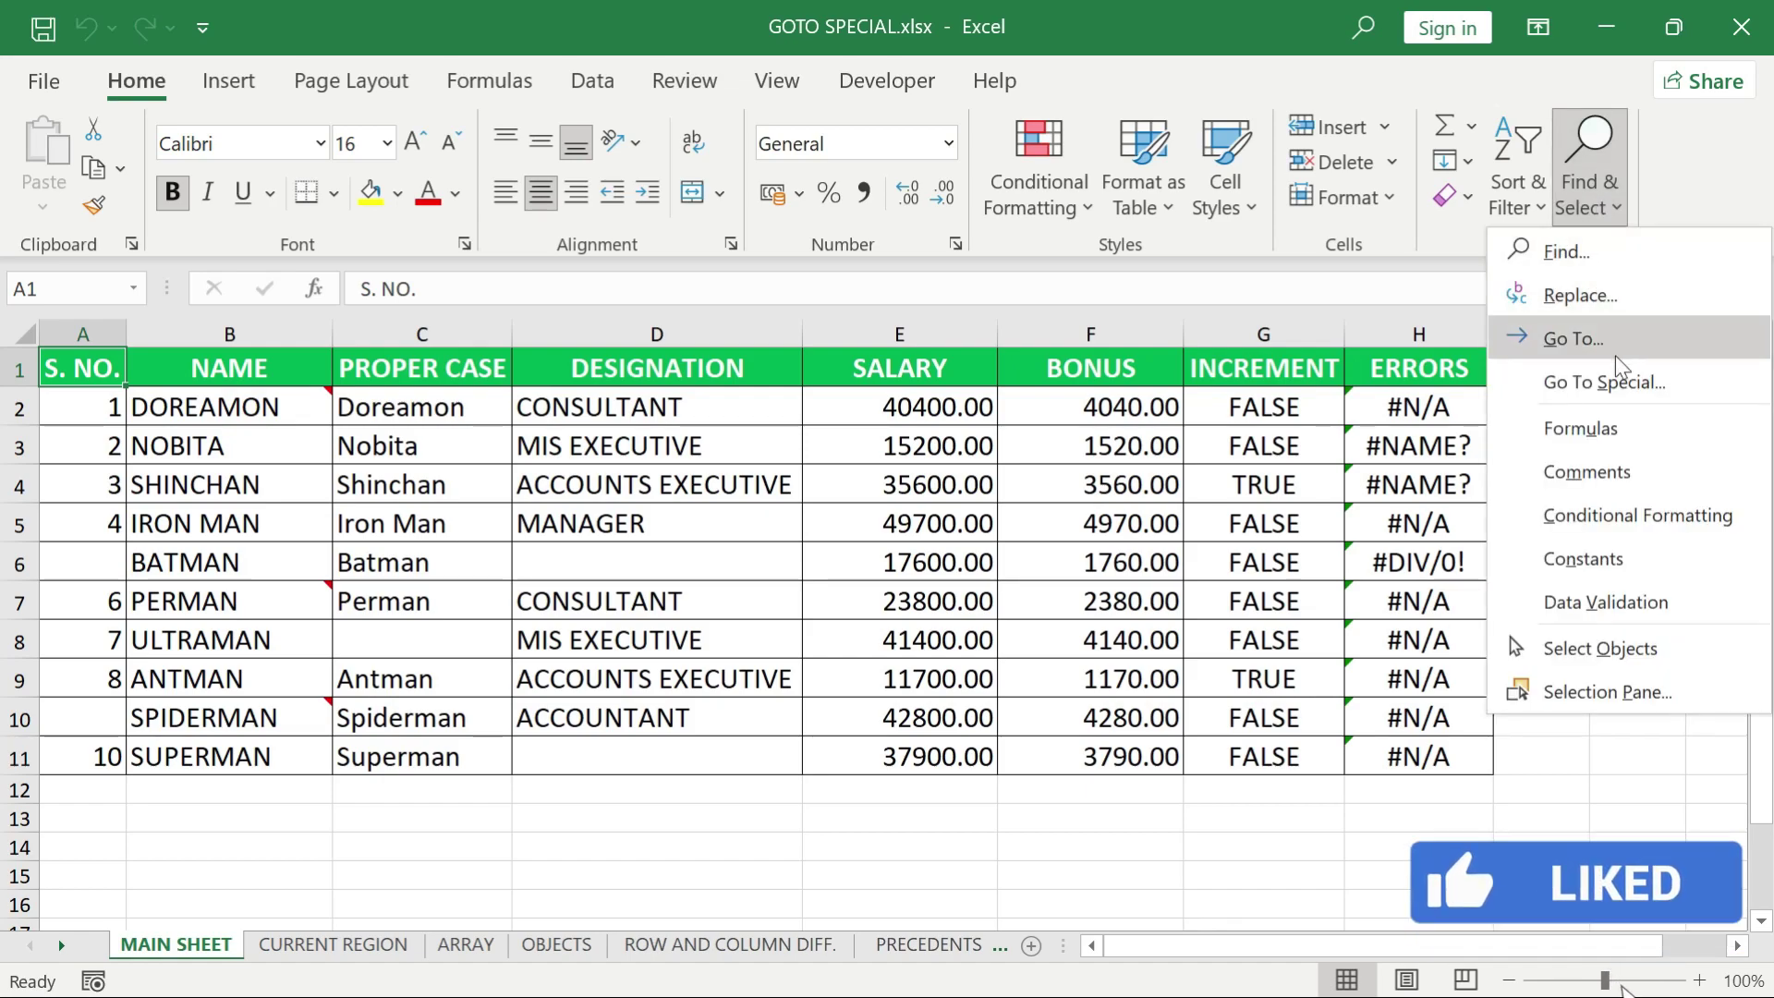
left_click(1635, 380)
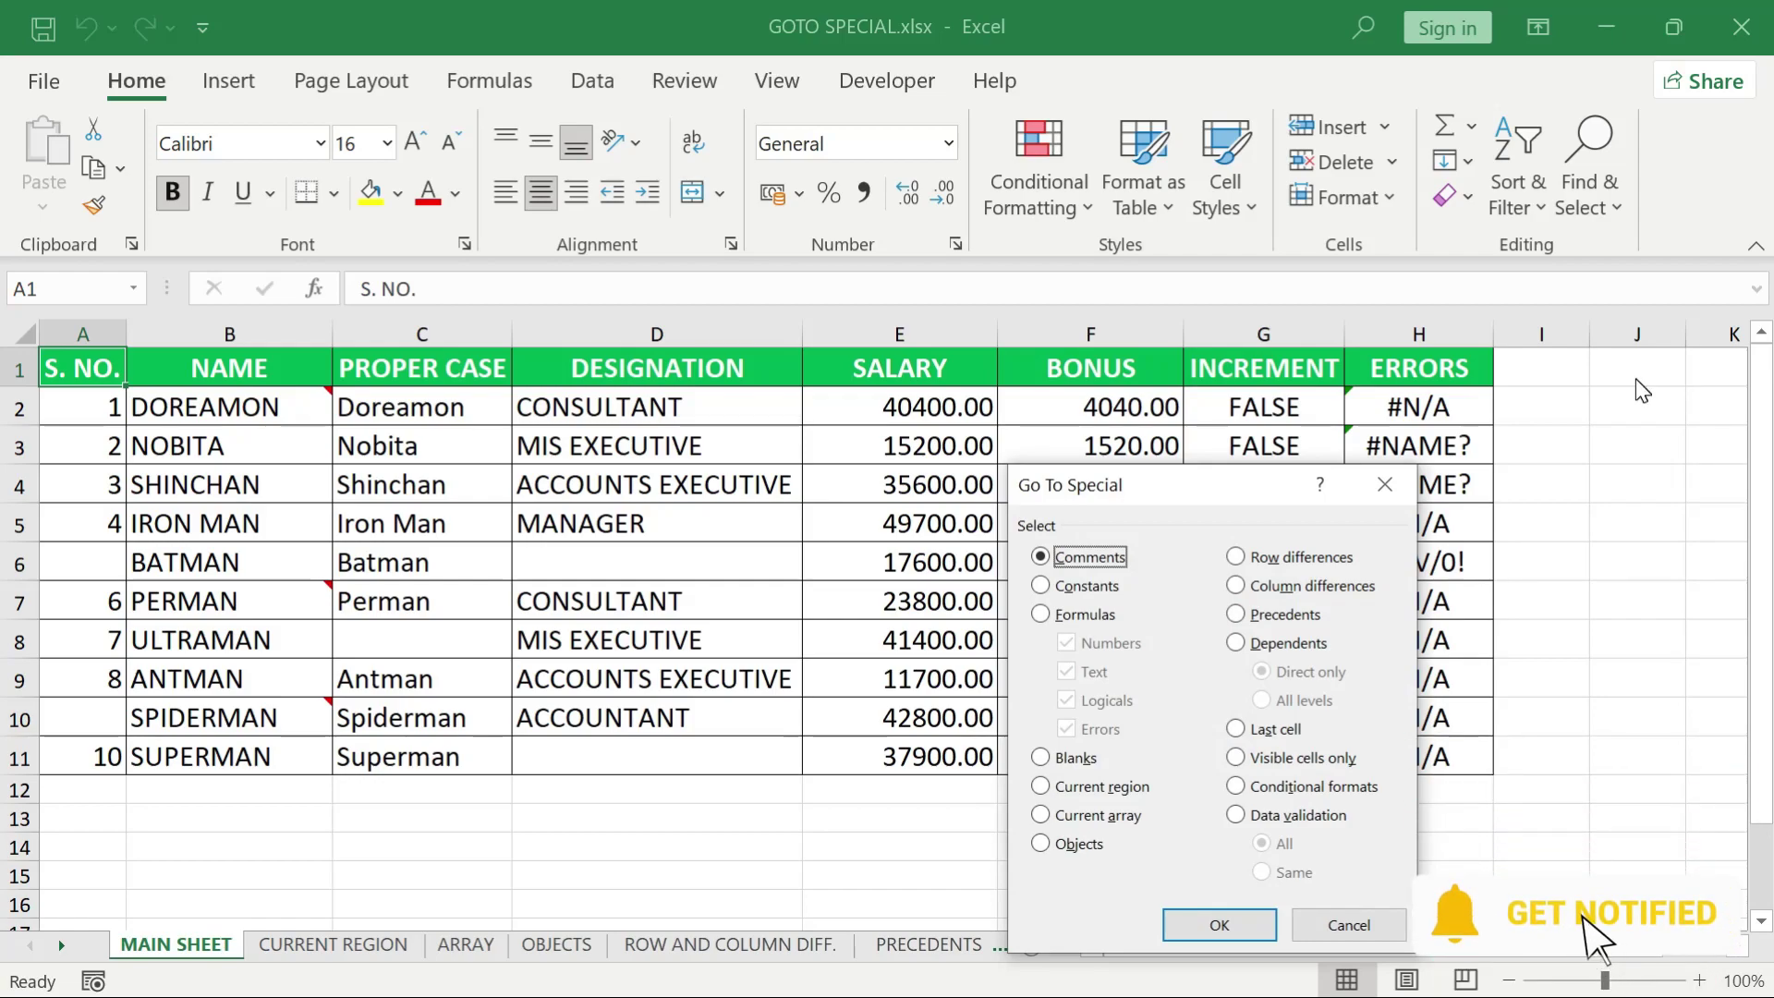
left_click_drag(1256, 491, 832, 381)
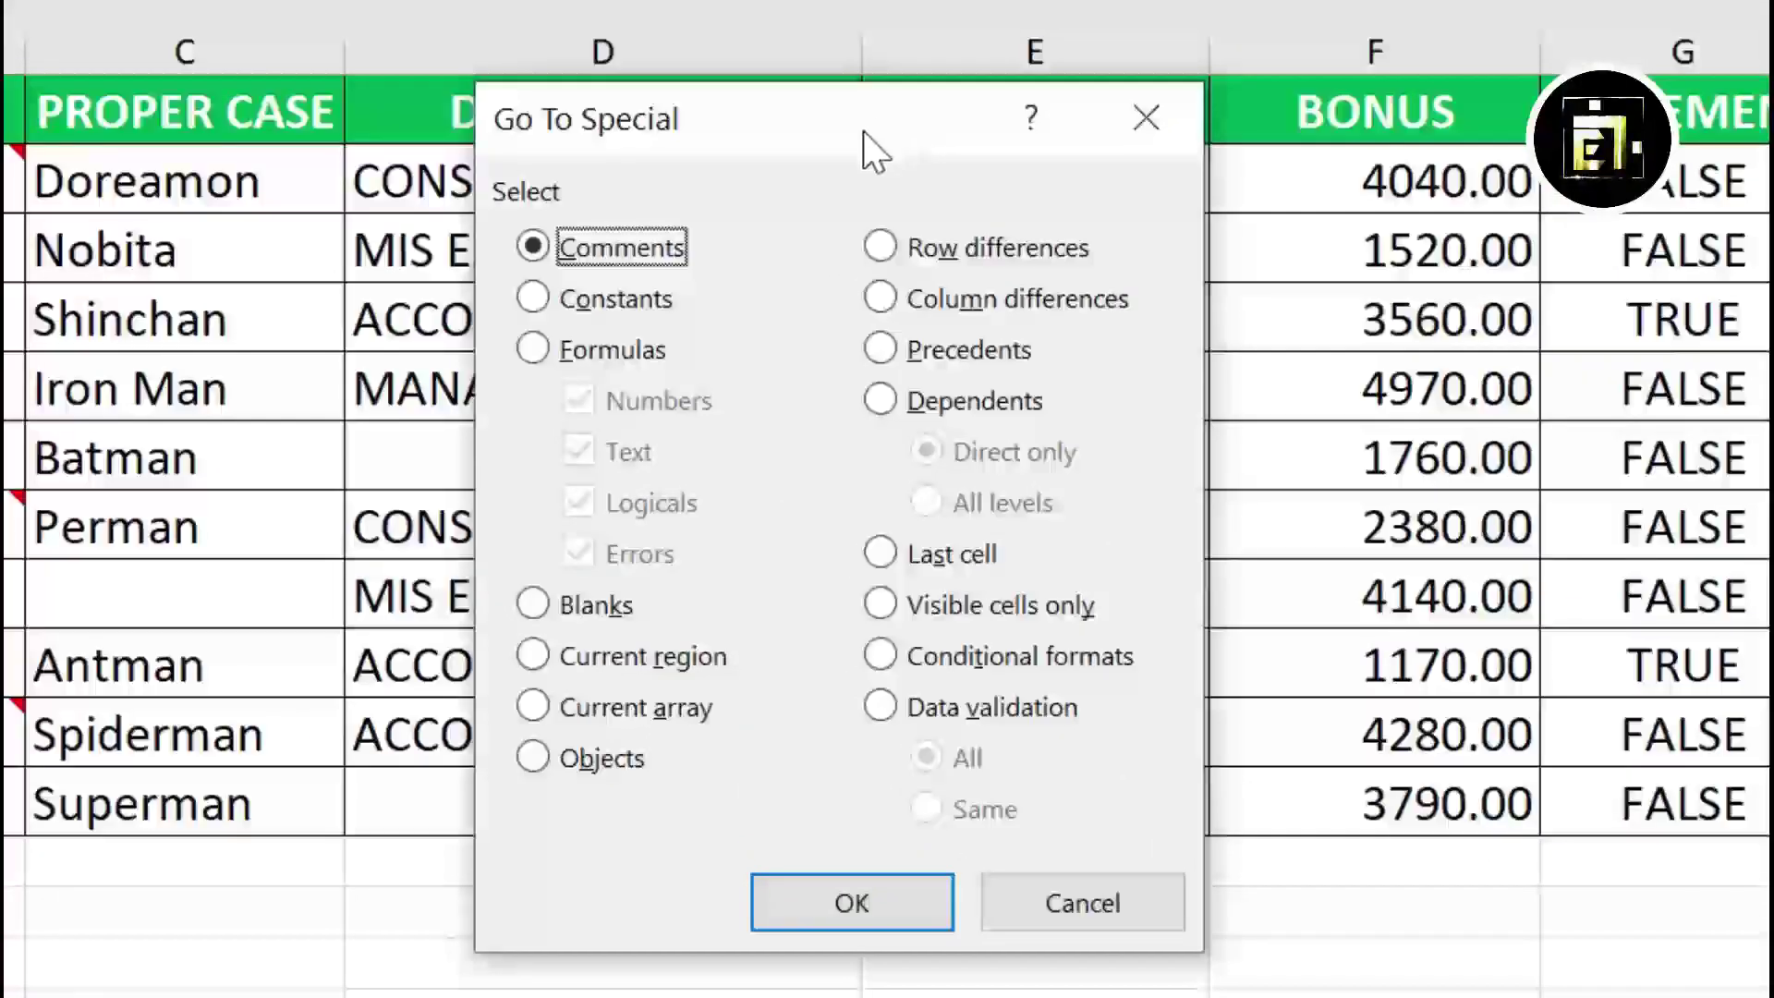
left_click(634, 253)
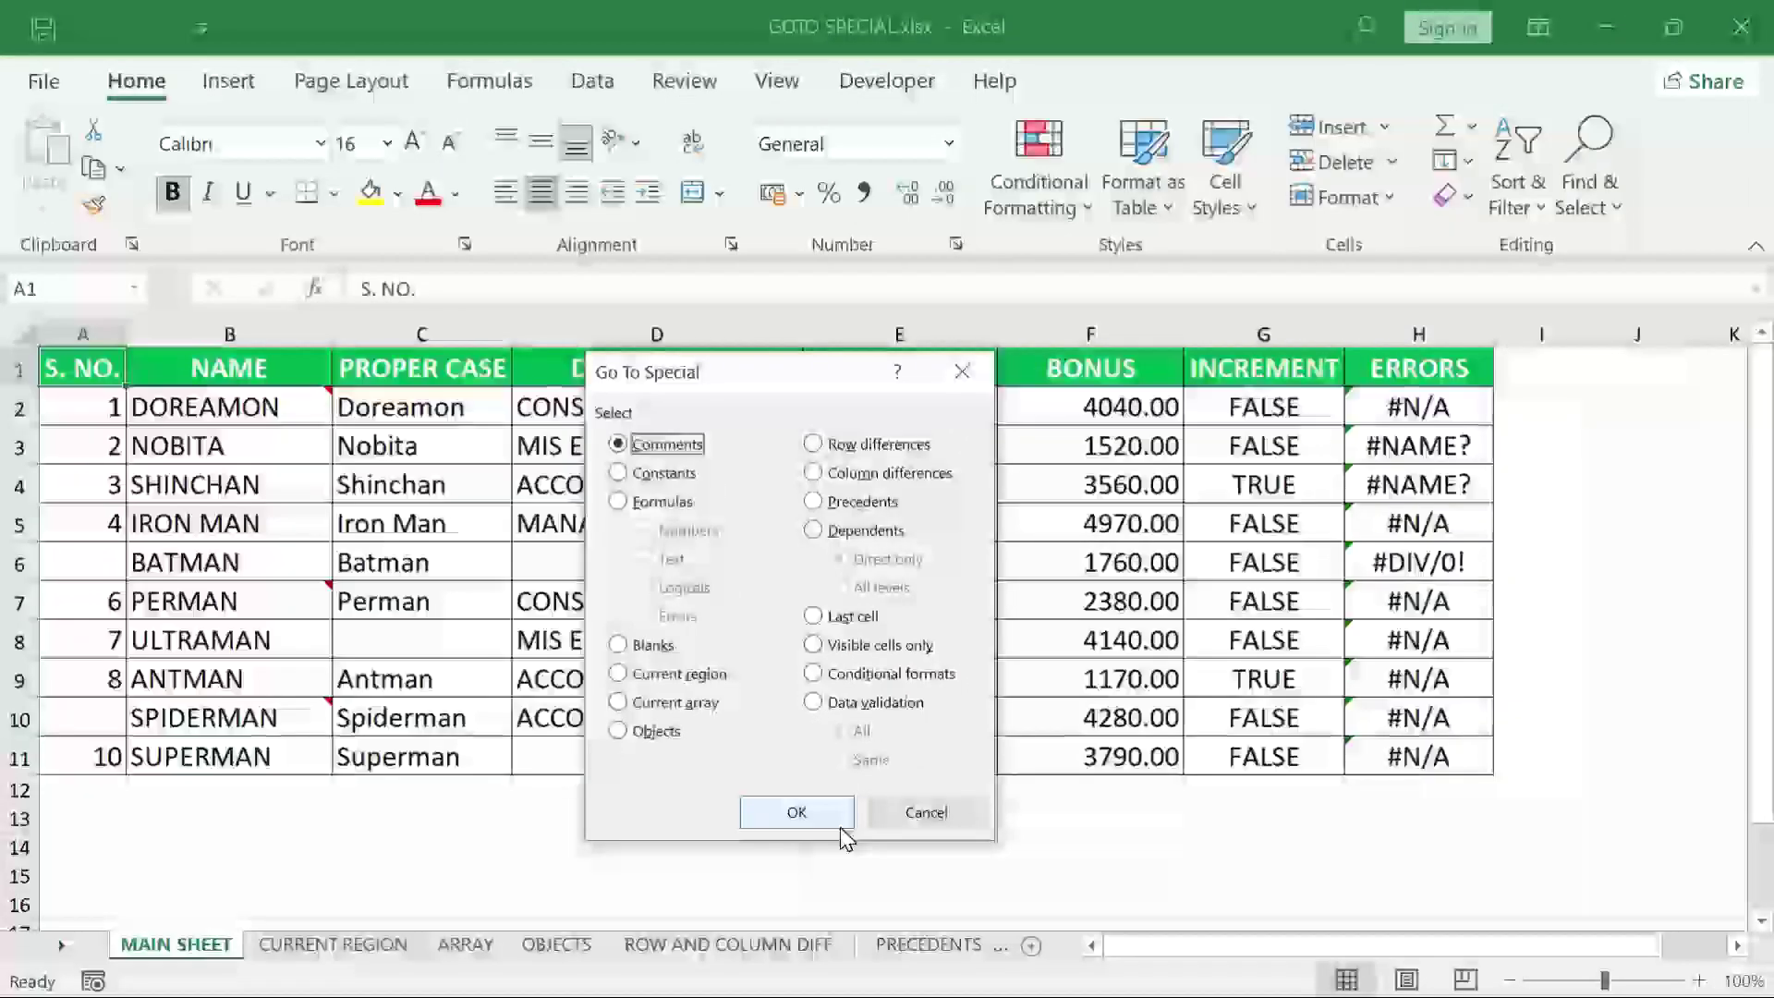
left_click(883, 906)
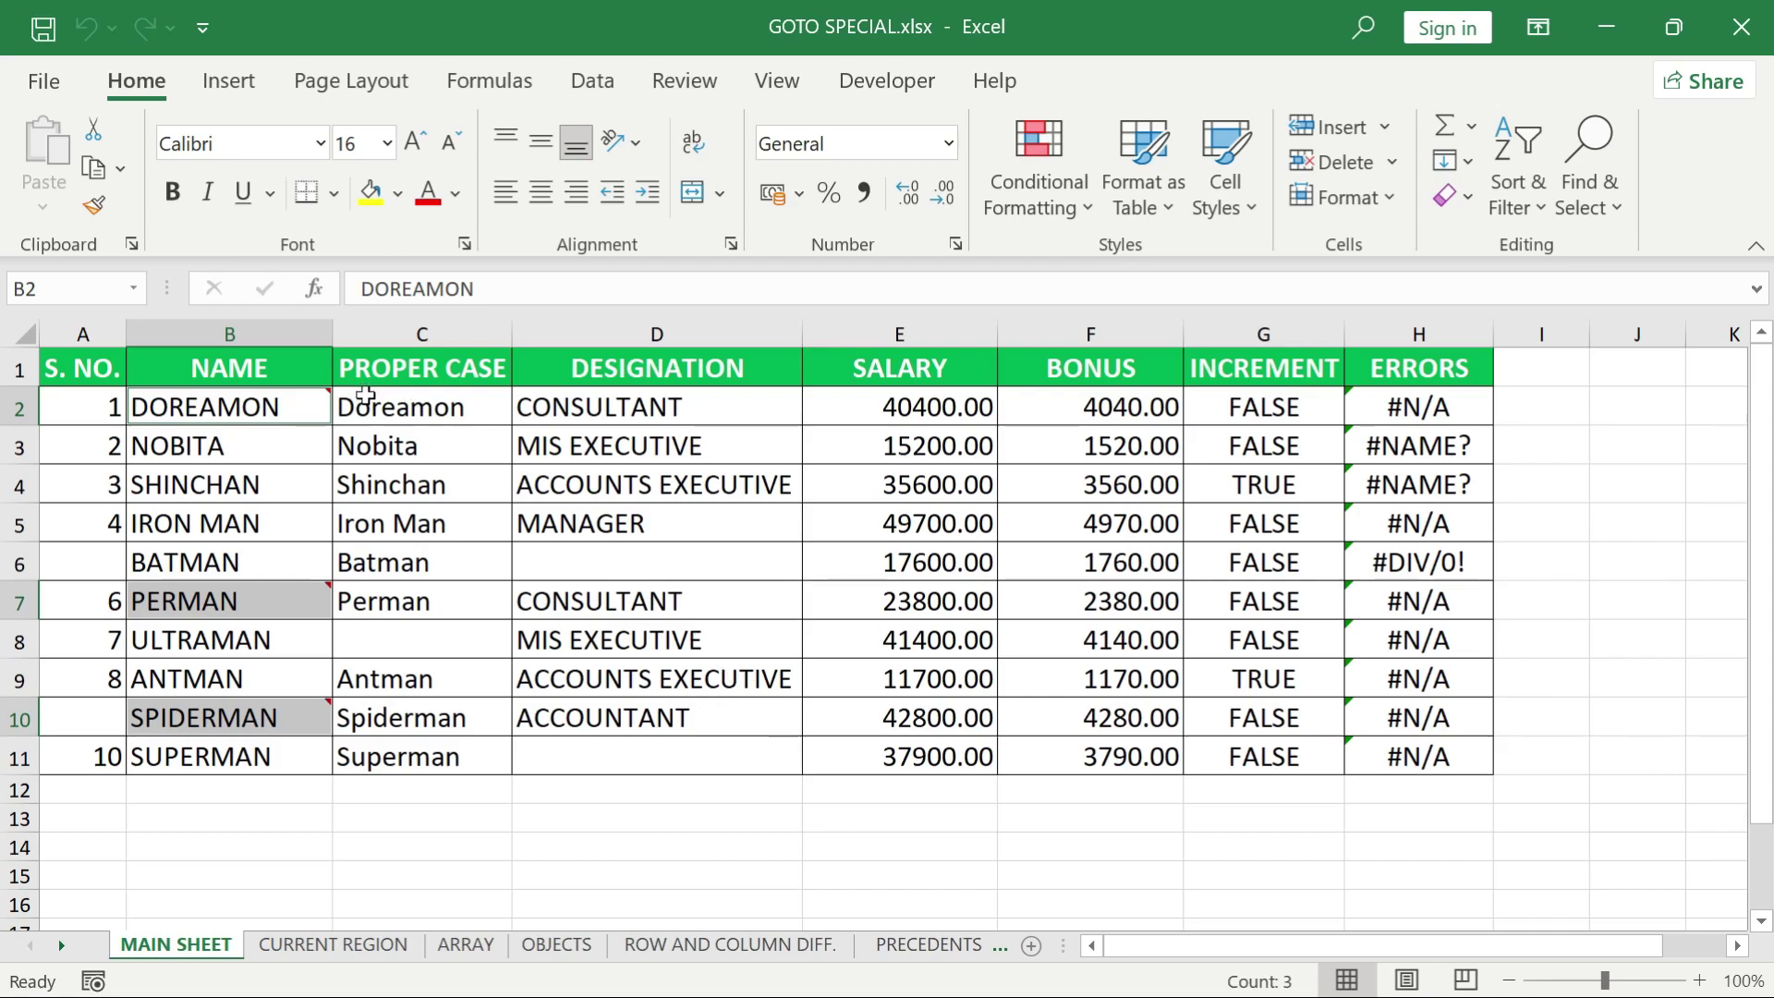
mouse_move(315, 401)
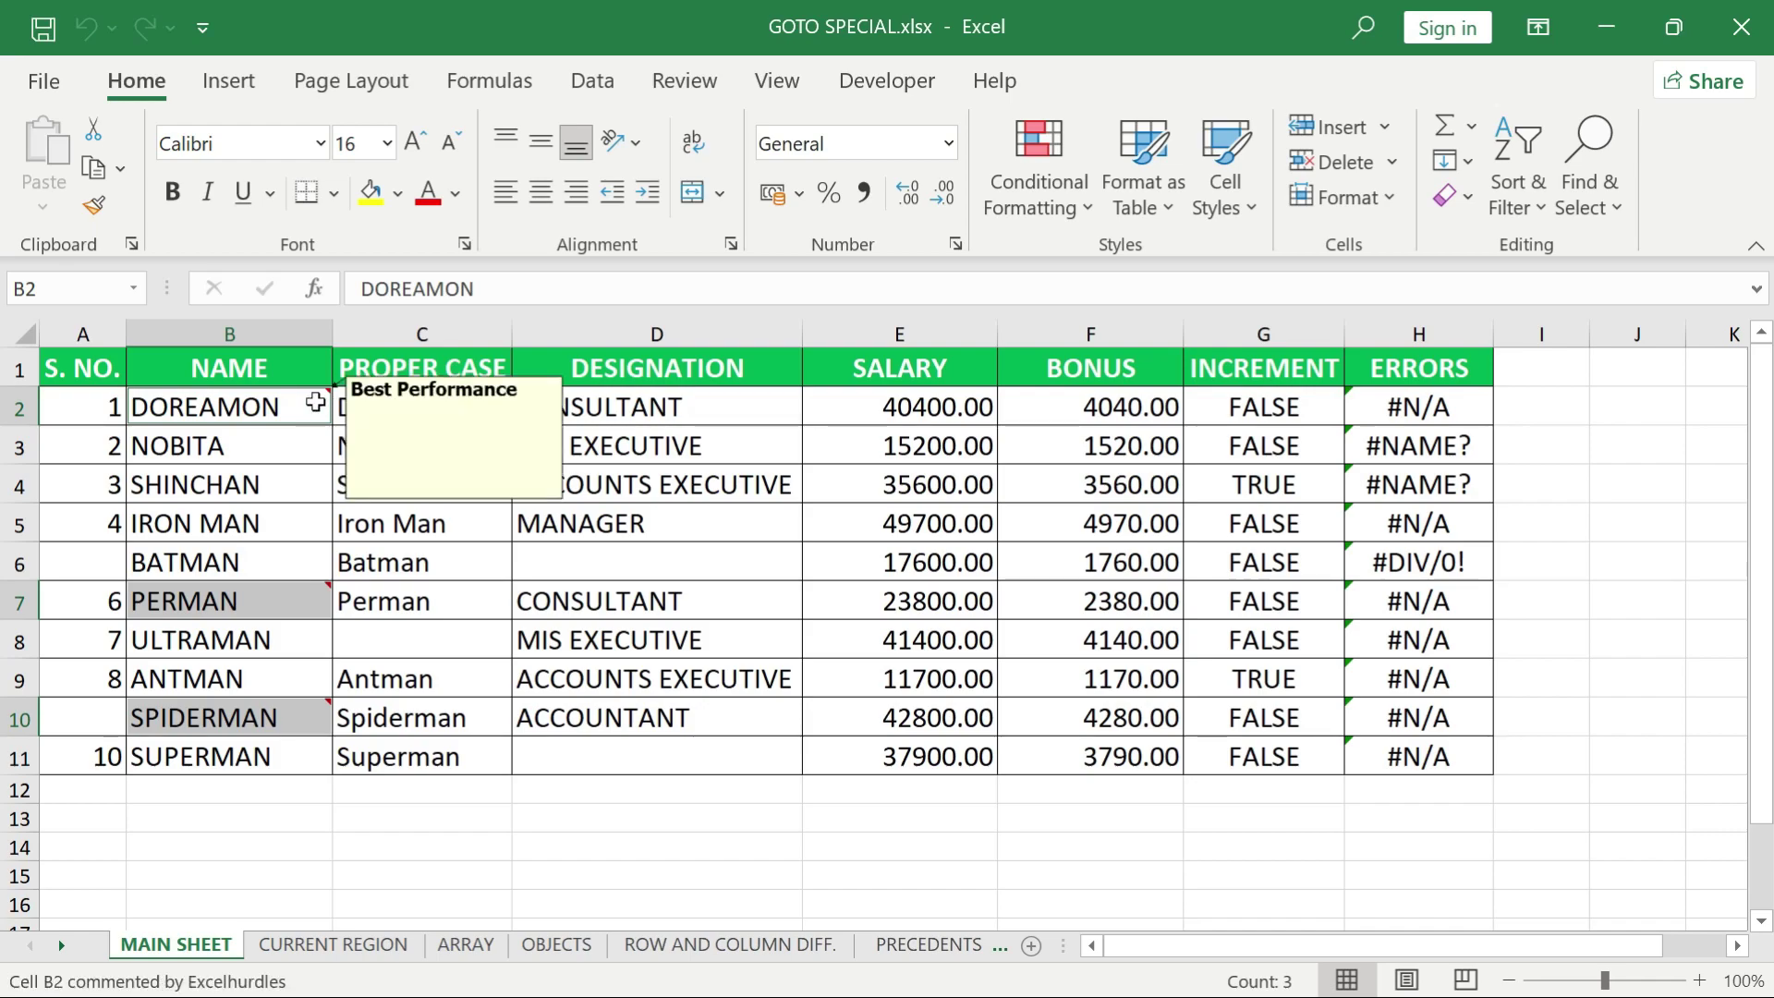
mouse_move(305, 594)
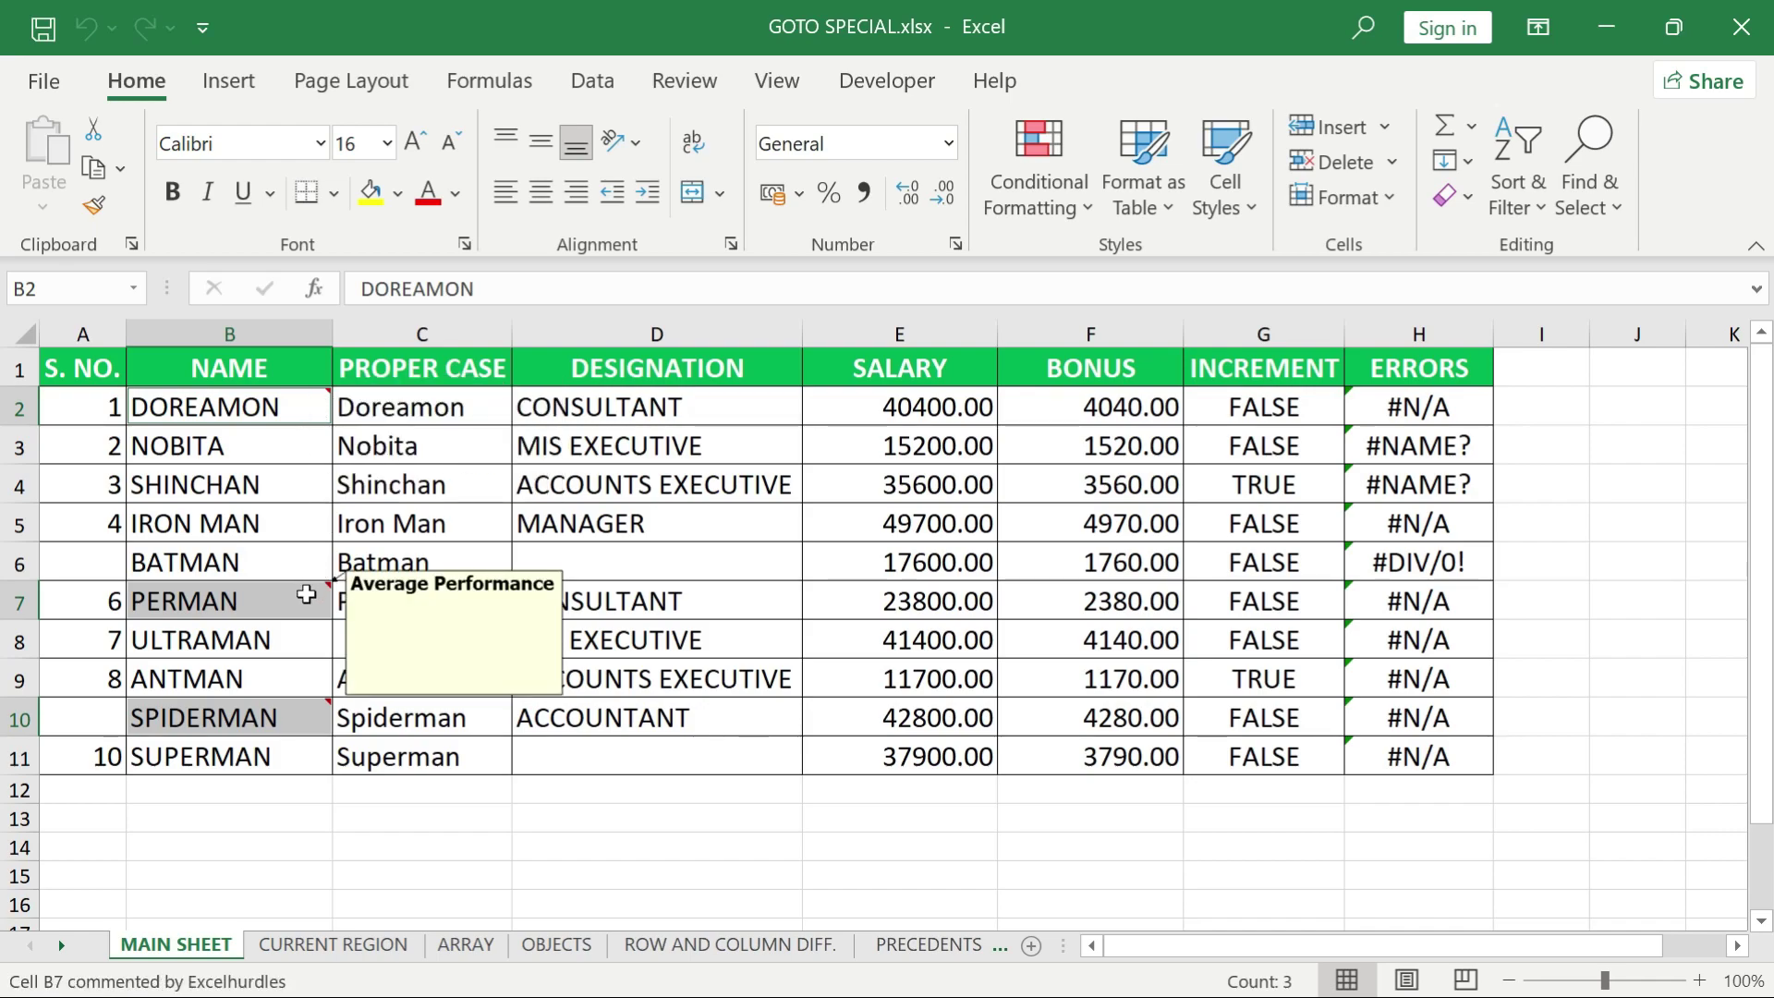
mouse_move(295, 714)
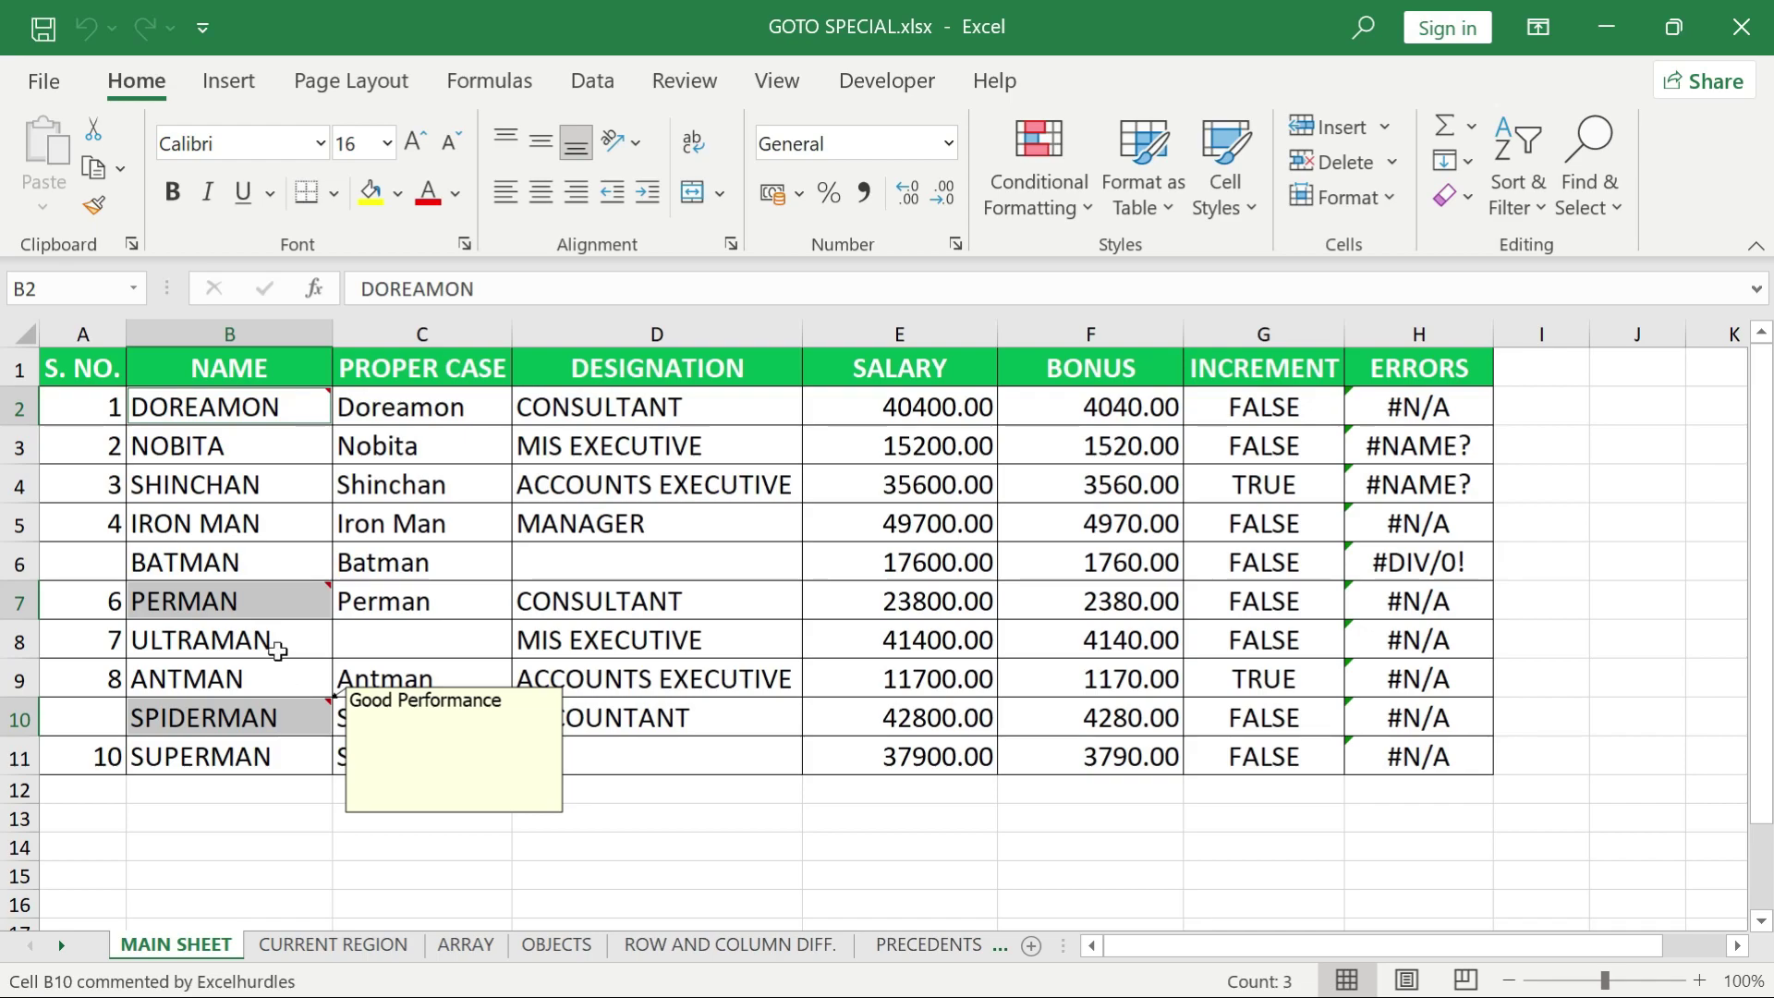
Insert a comment reading "good performance" on the BATMAN cell B6
left_click(228, 559)
right_click(230, 559)
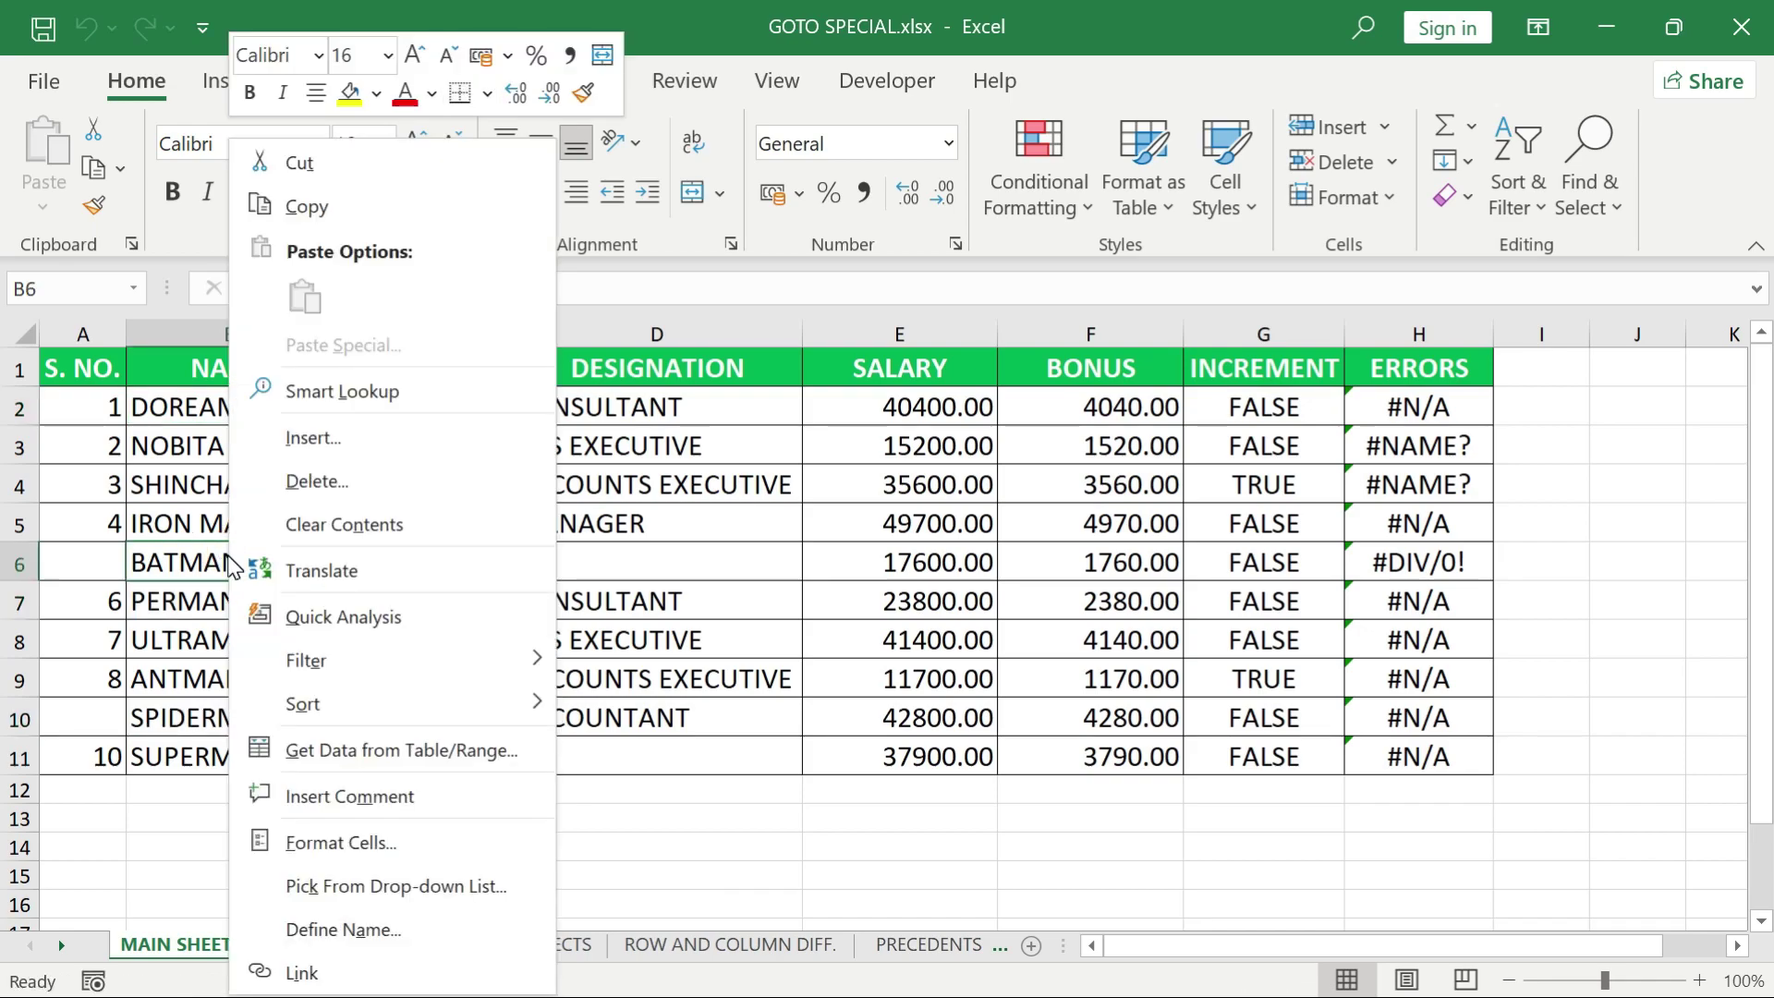
left_click(299, 800)
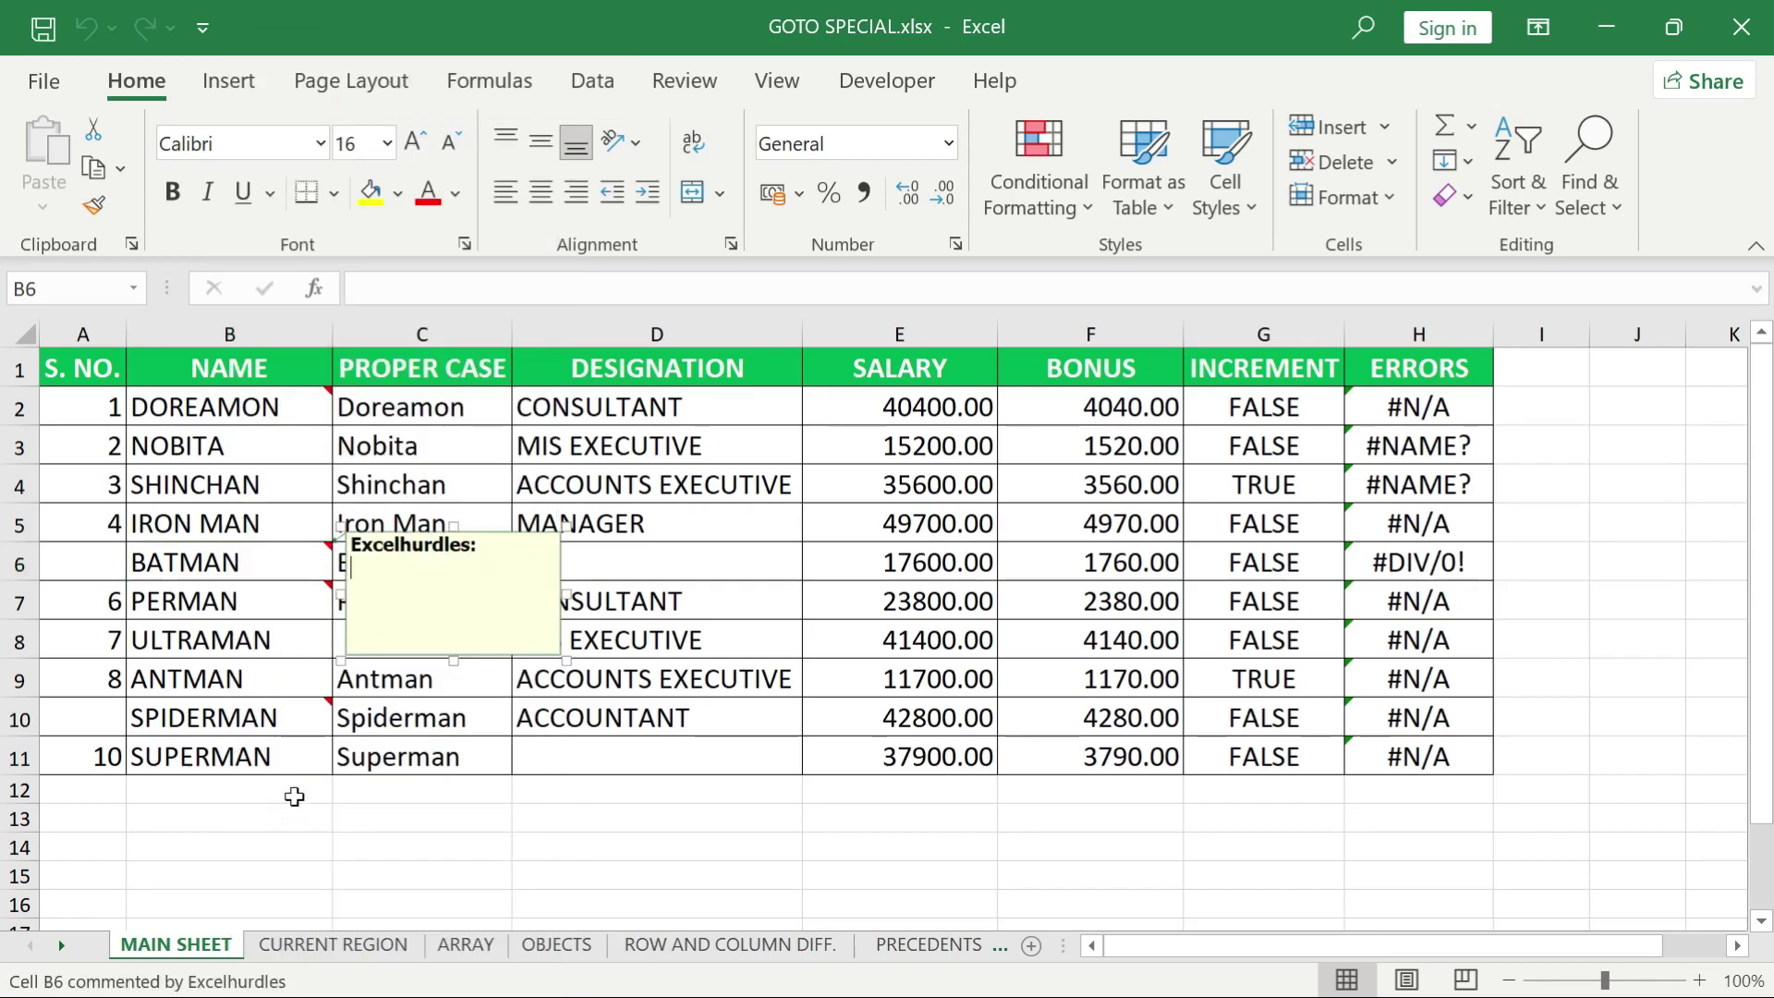
type("good performance")
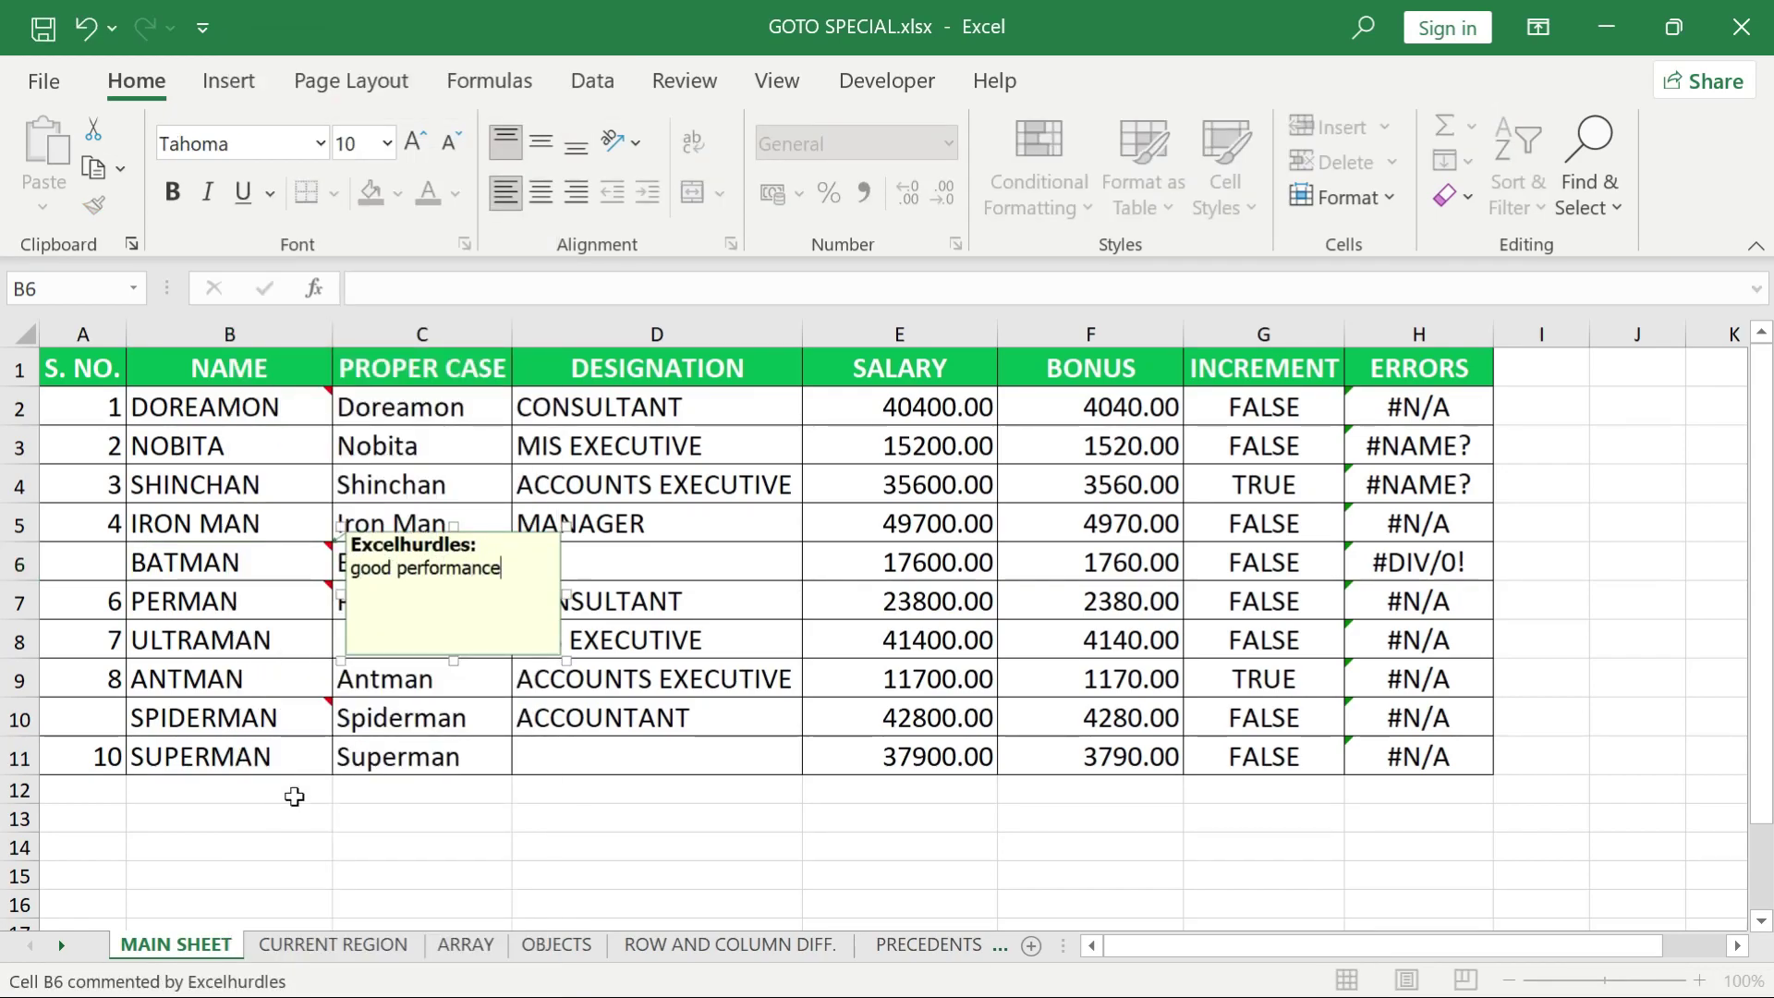
key("Escape")
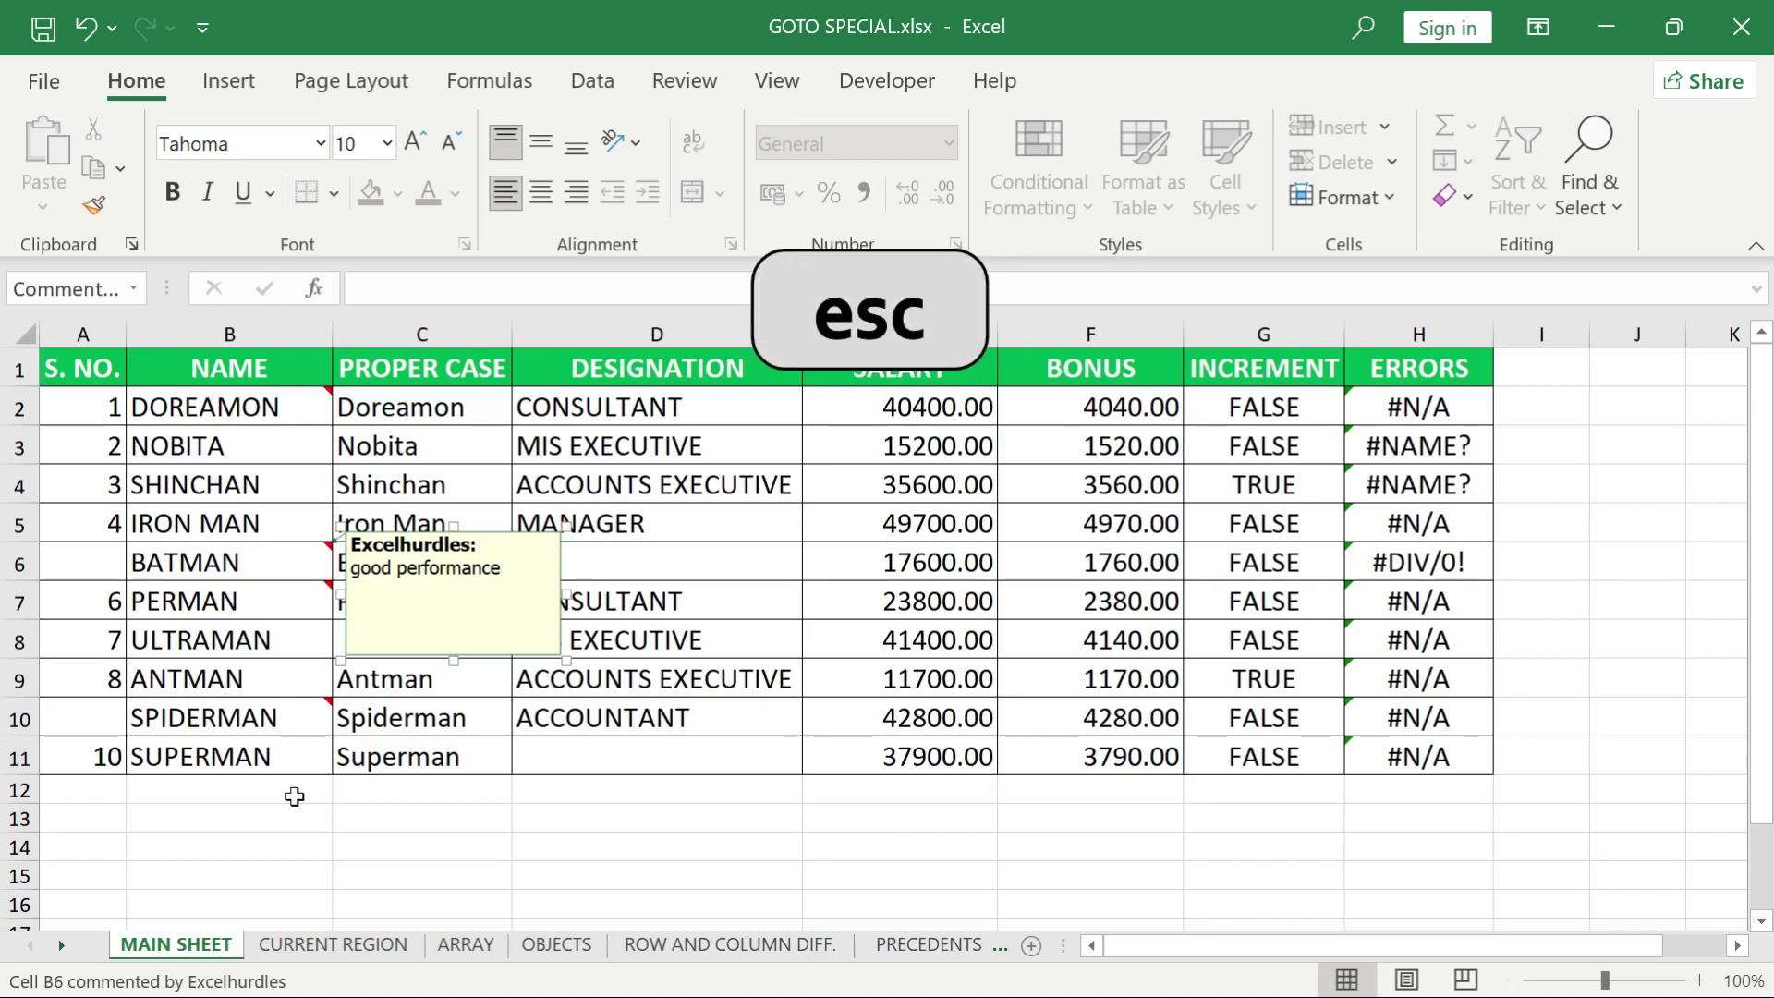
mouse_move(275, 565)
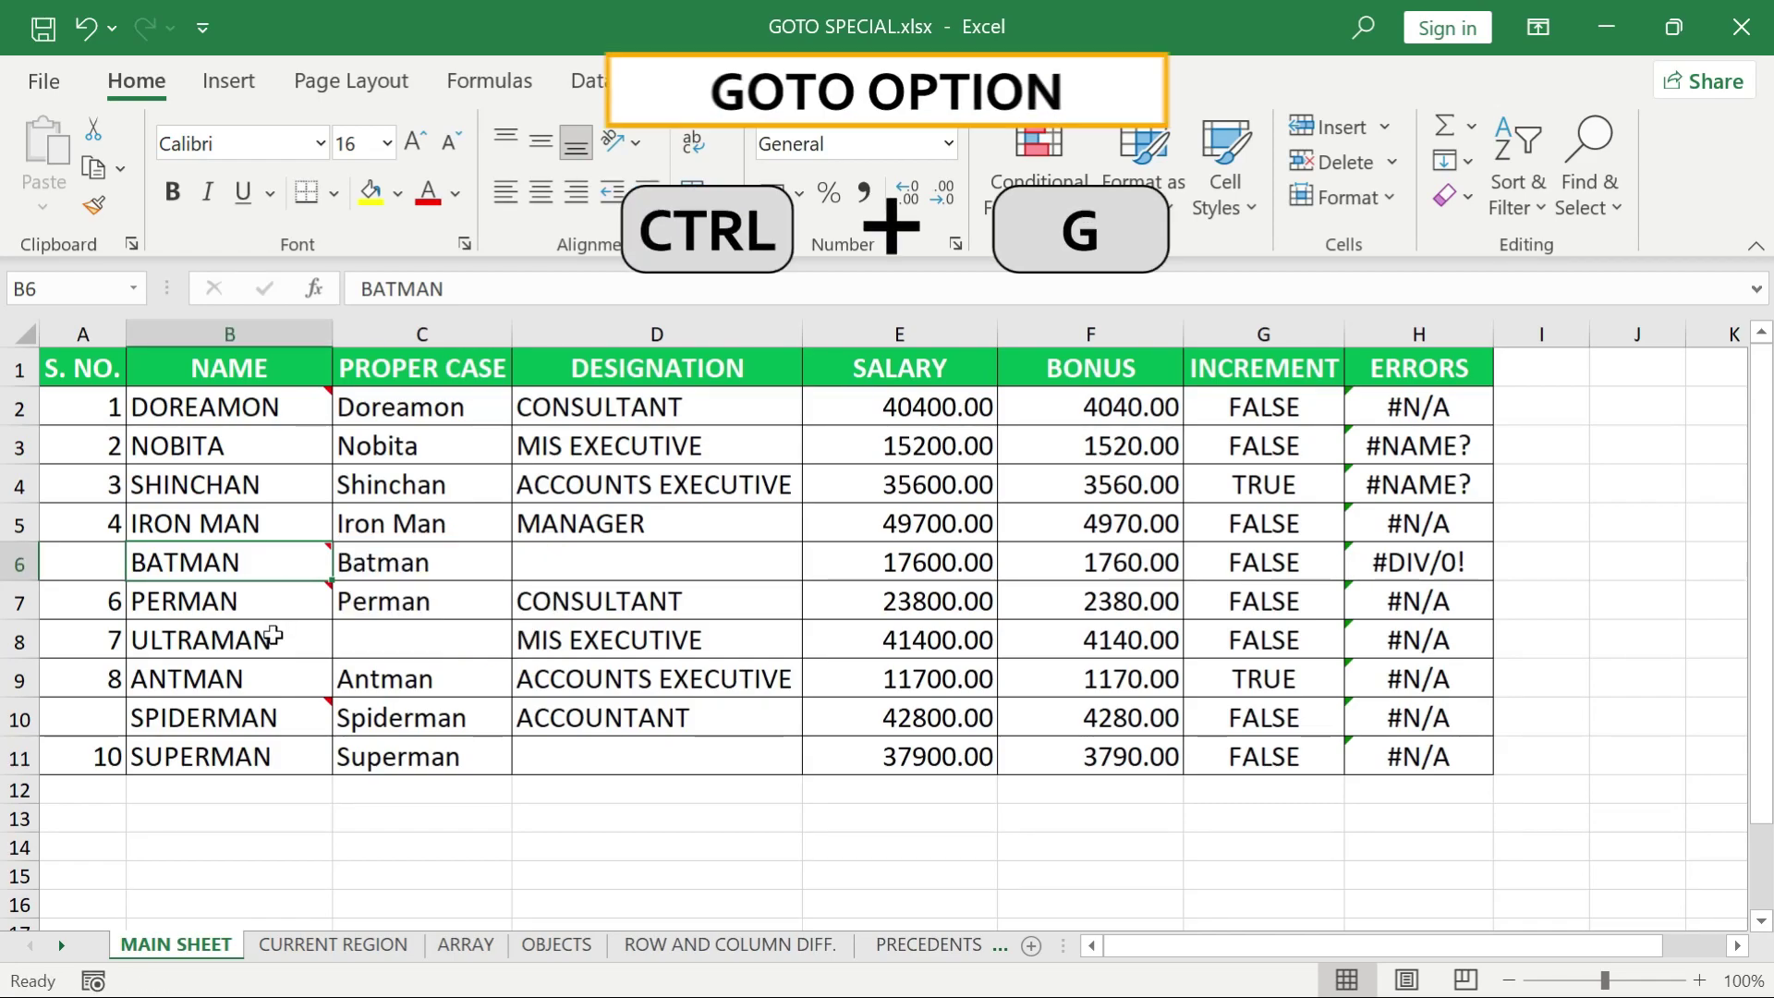
Use Go To Special to select only the numeric constants, excluding text, logicals and errors
key("ctrl+g")
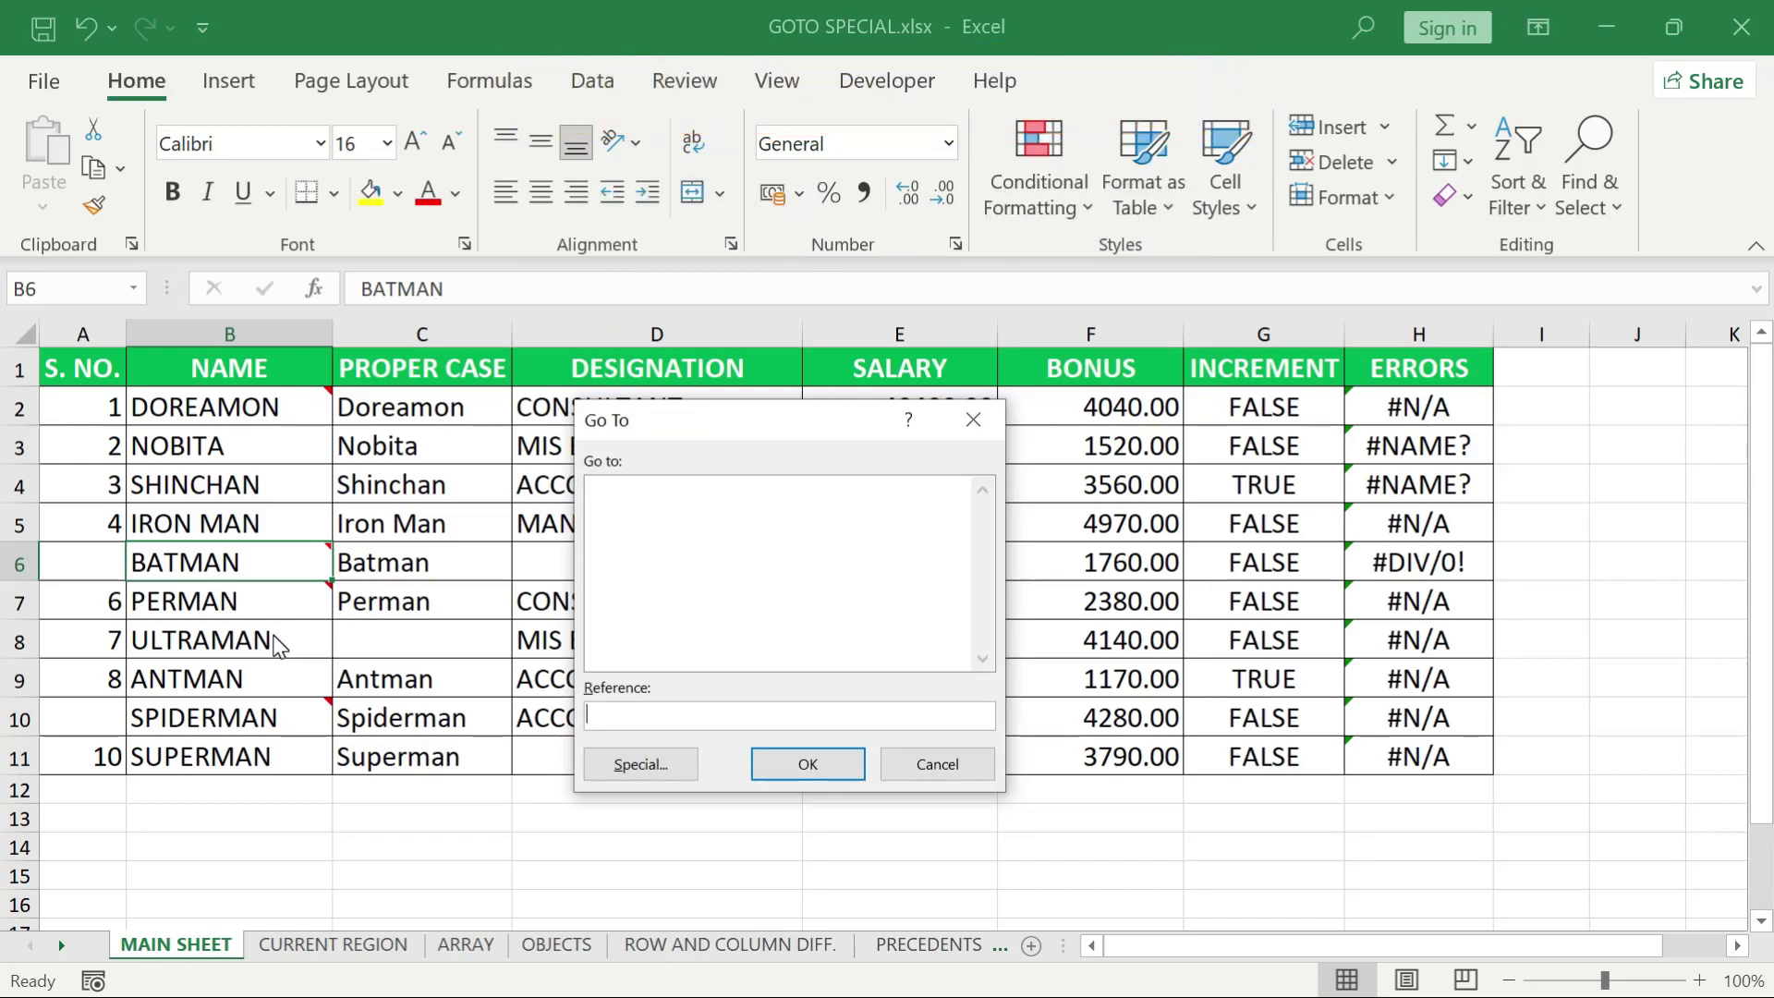
left_click(669, 760)
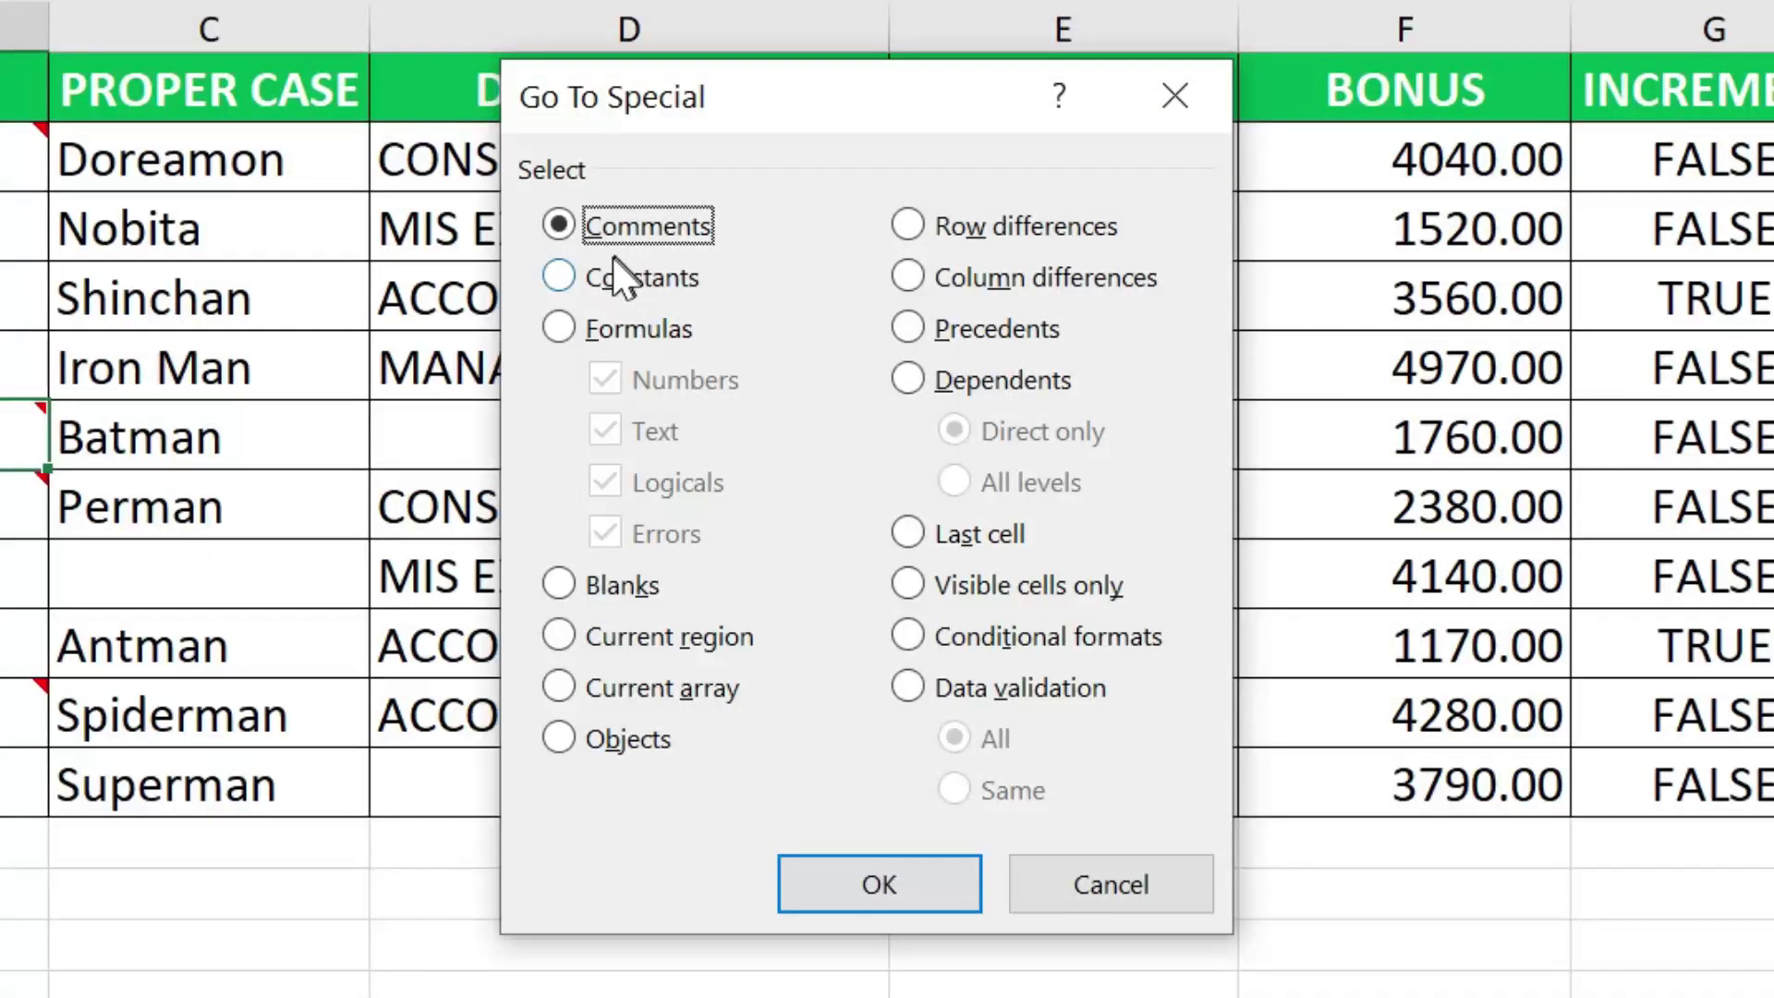
left_click(606, 273)
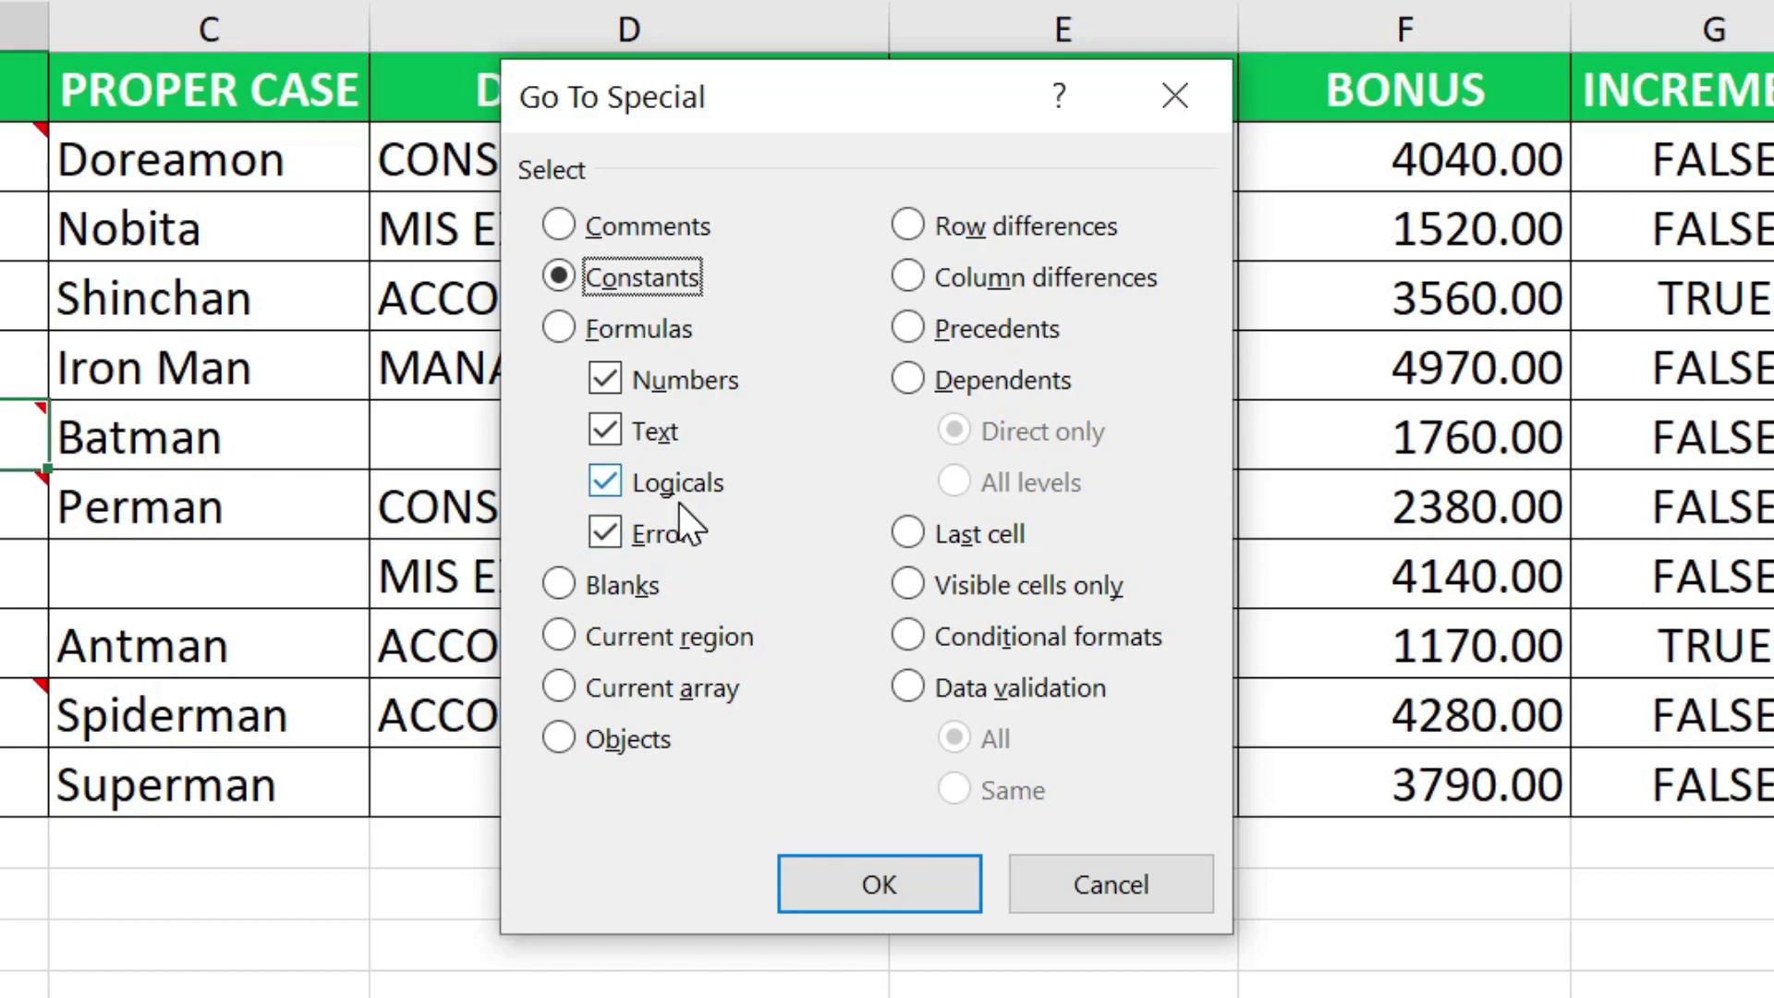
left_click(605, 533)
left_click(621, 481)
left_click(609, 424)
left_click(868, 884)
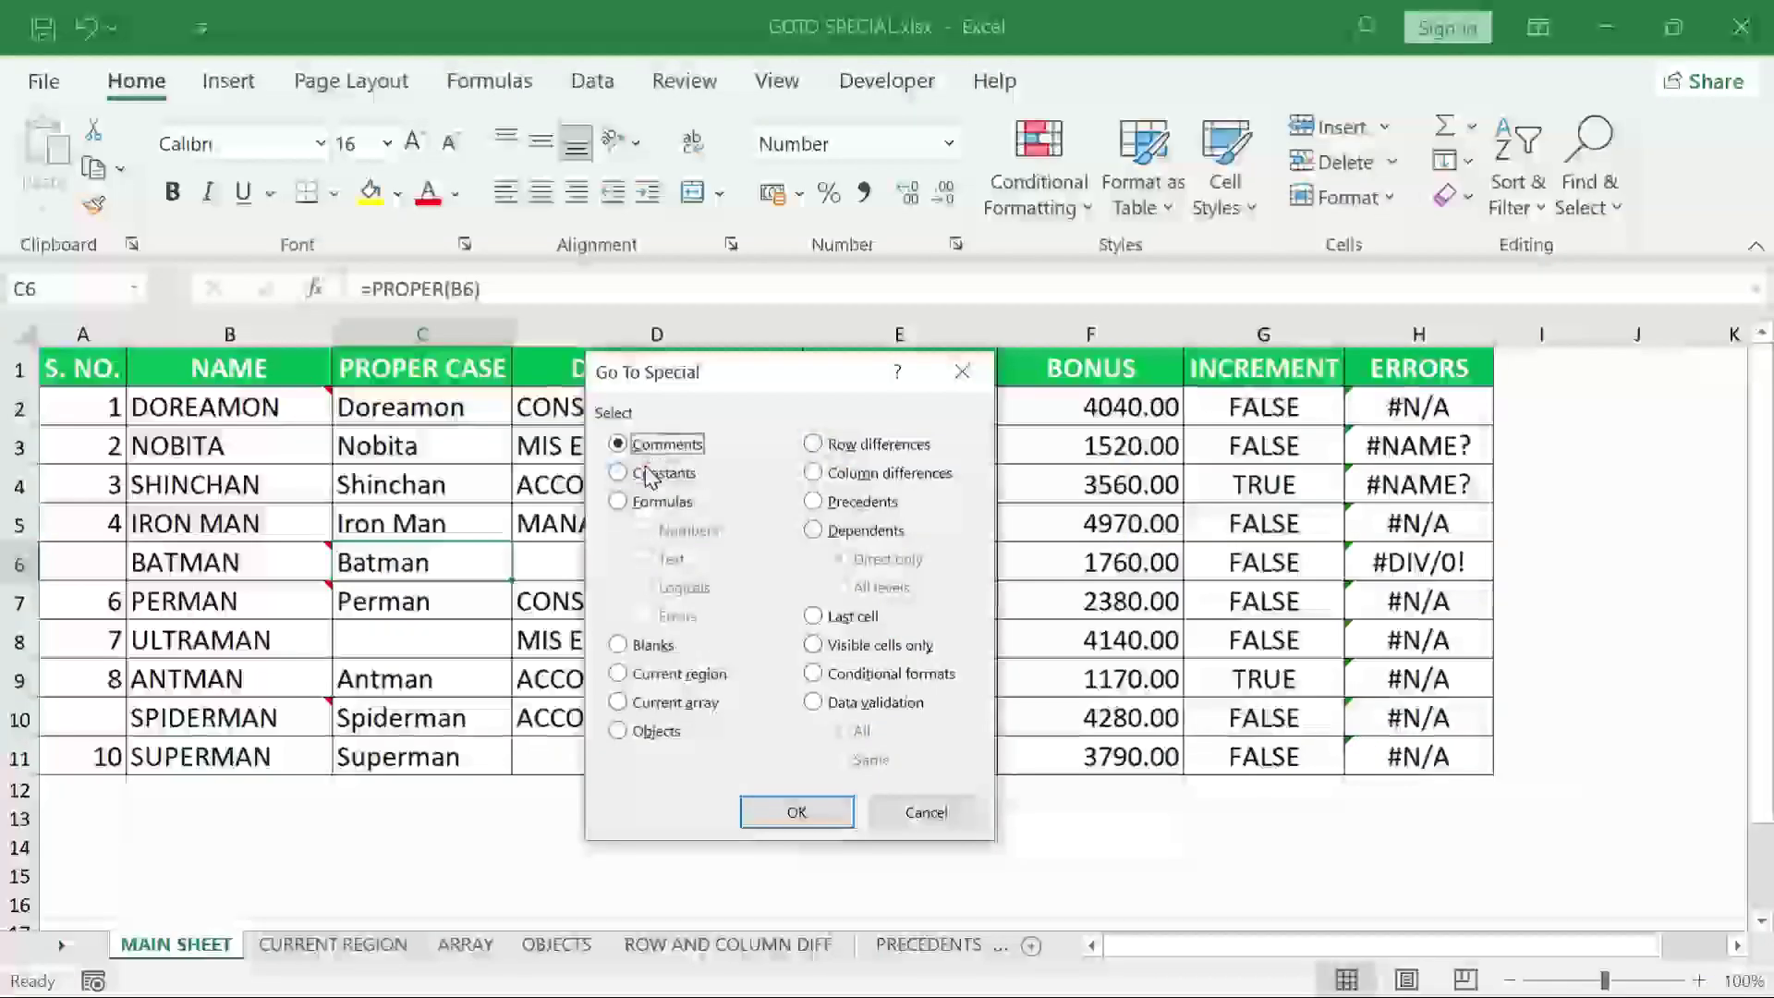
Use Go To Special to select only the text constants, excluding numbers, logicals and errors
left_click(617, 472)
left_click(644, 530)
left_click(644, 587)
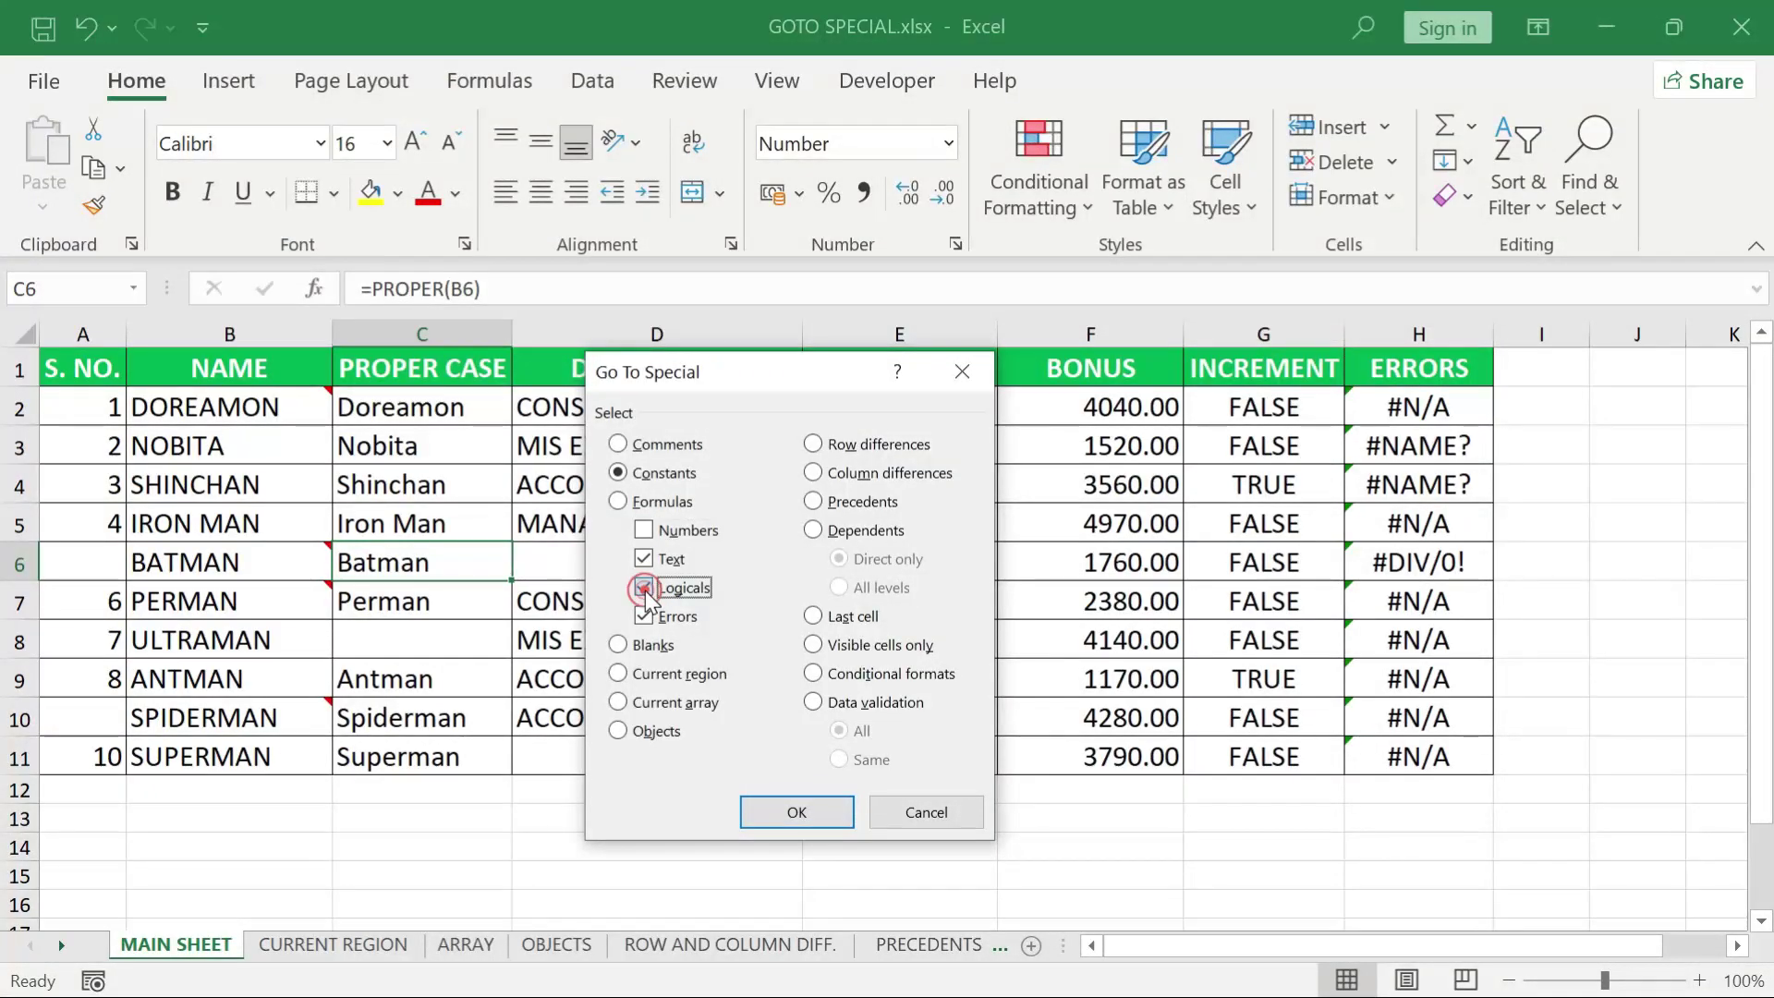
left_click(644, 615)
left_click(794, 811)
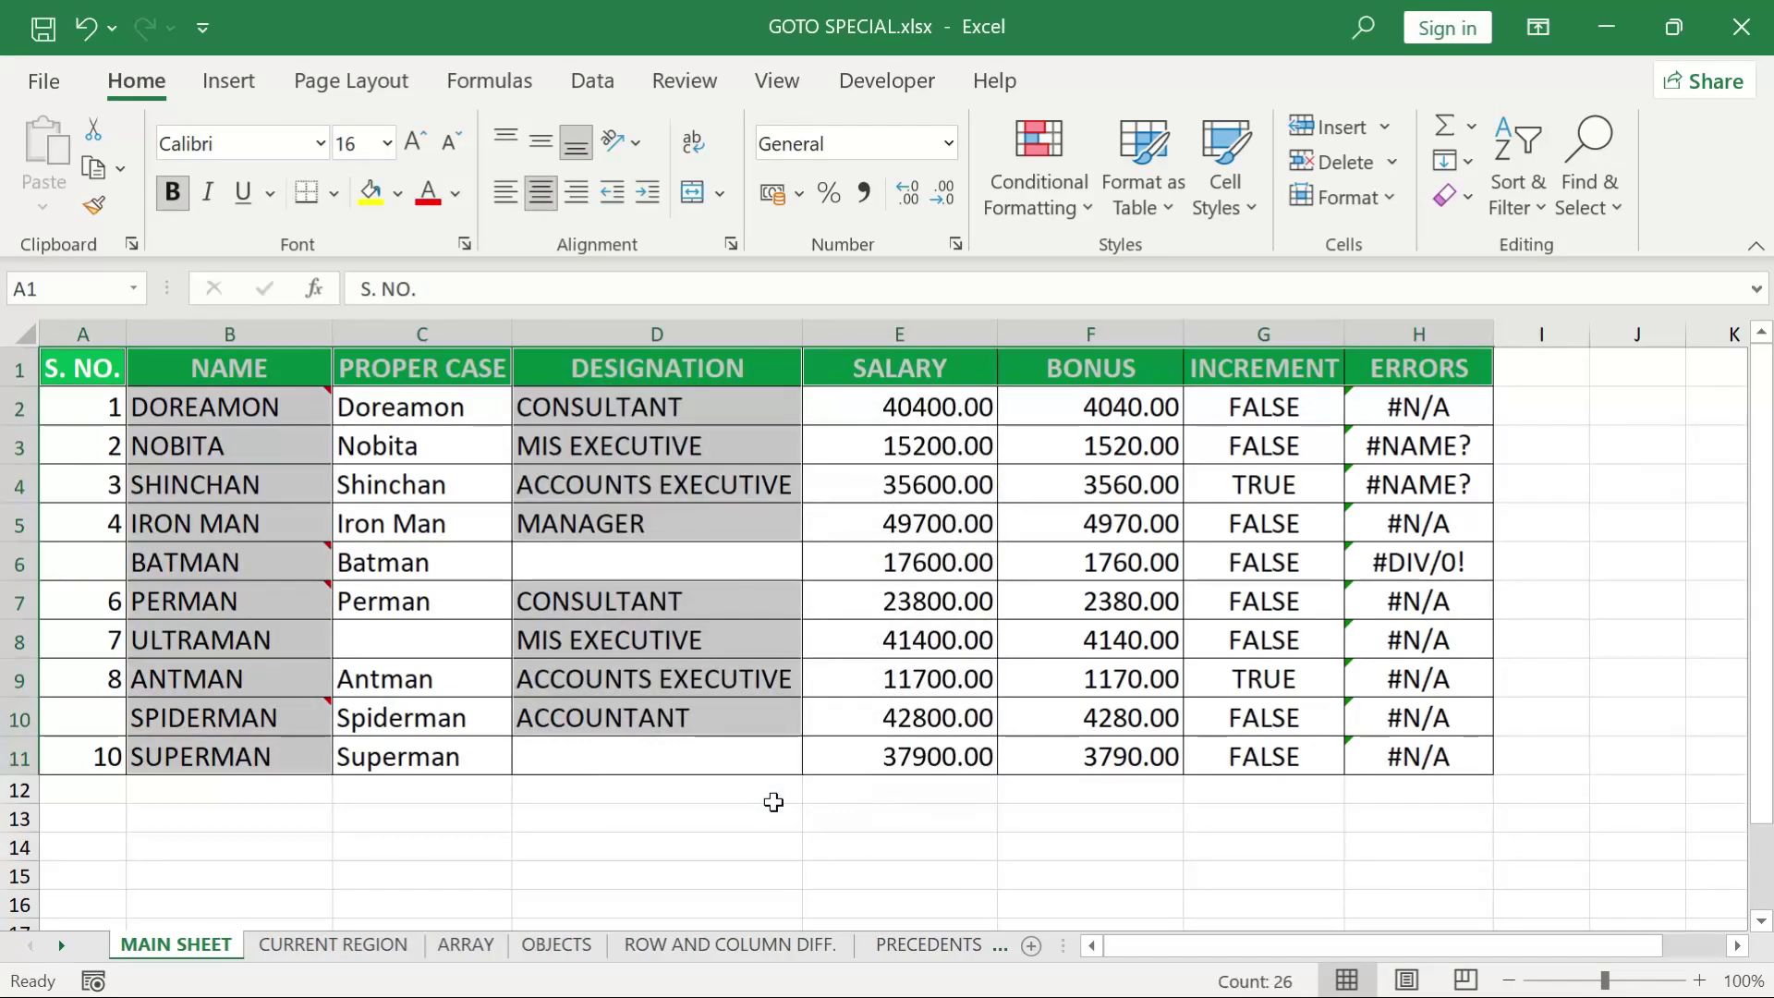
Select only the formula cells that return numbers with Go To Special, and inspect the bonus formulas in F2 and F3
left_click(414, 713)
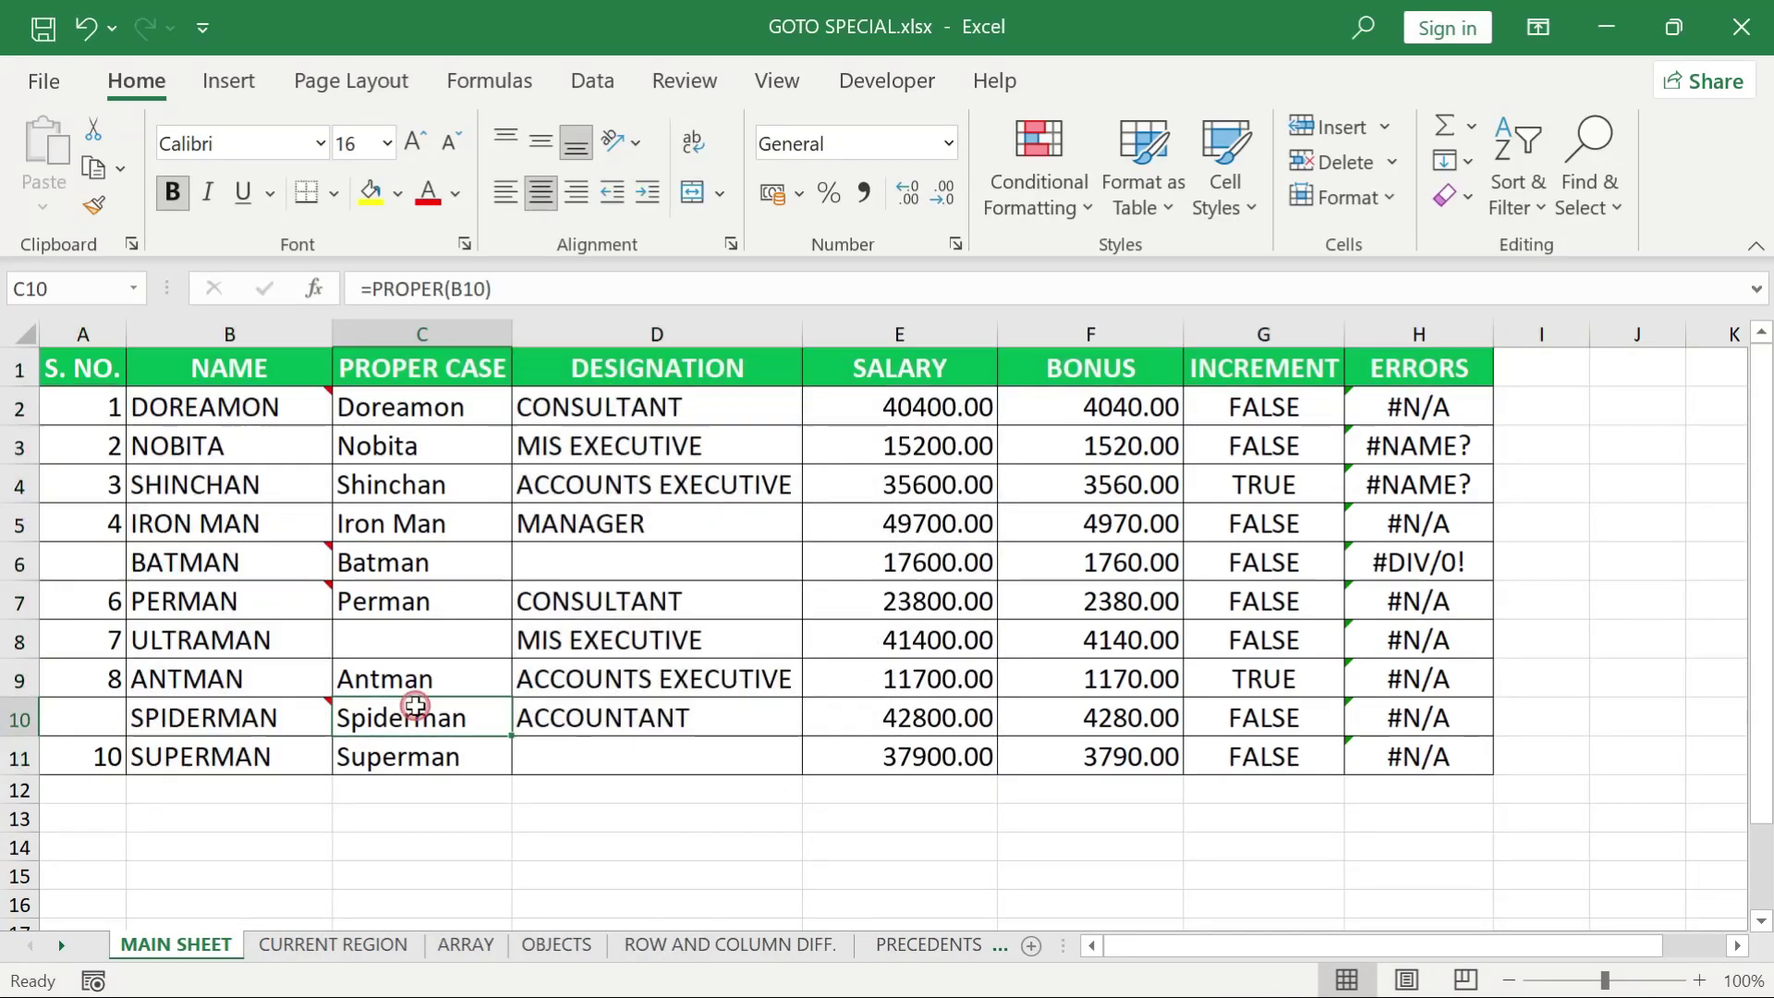
key("ctrl+g")
left_click(649, 758)
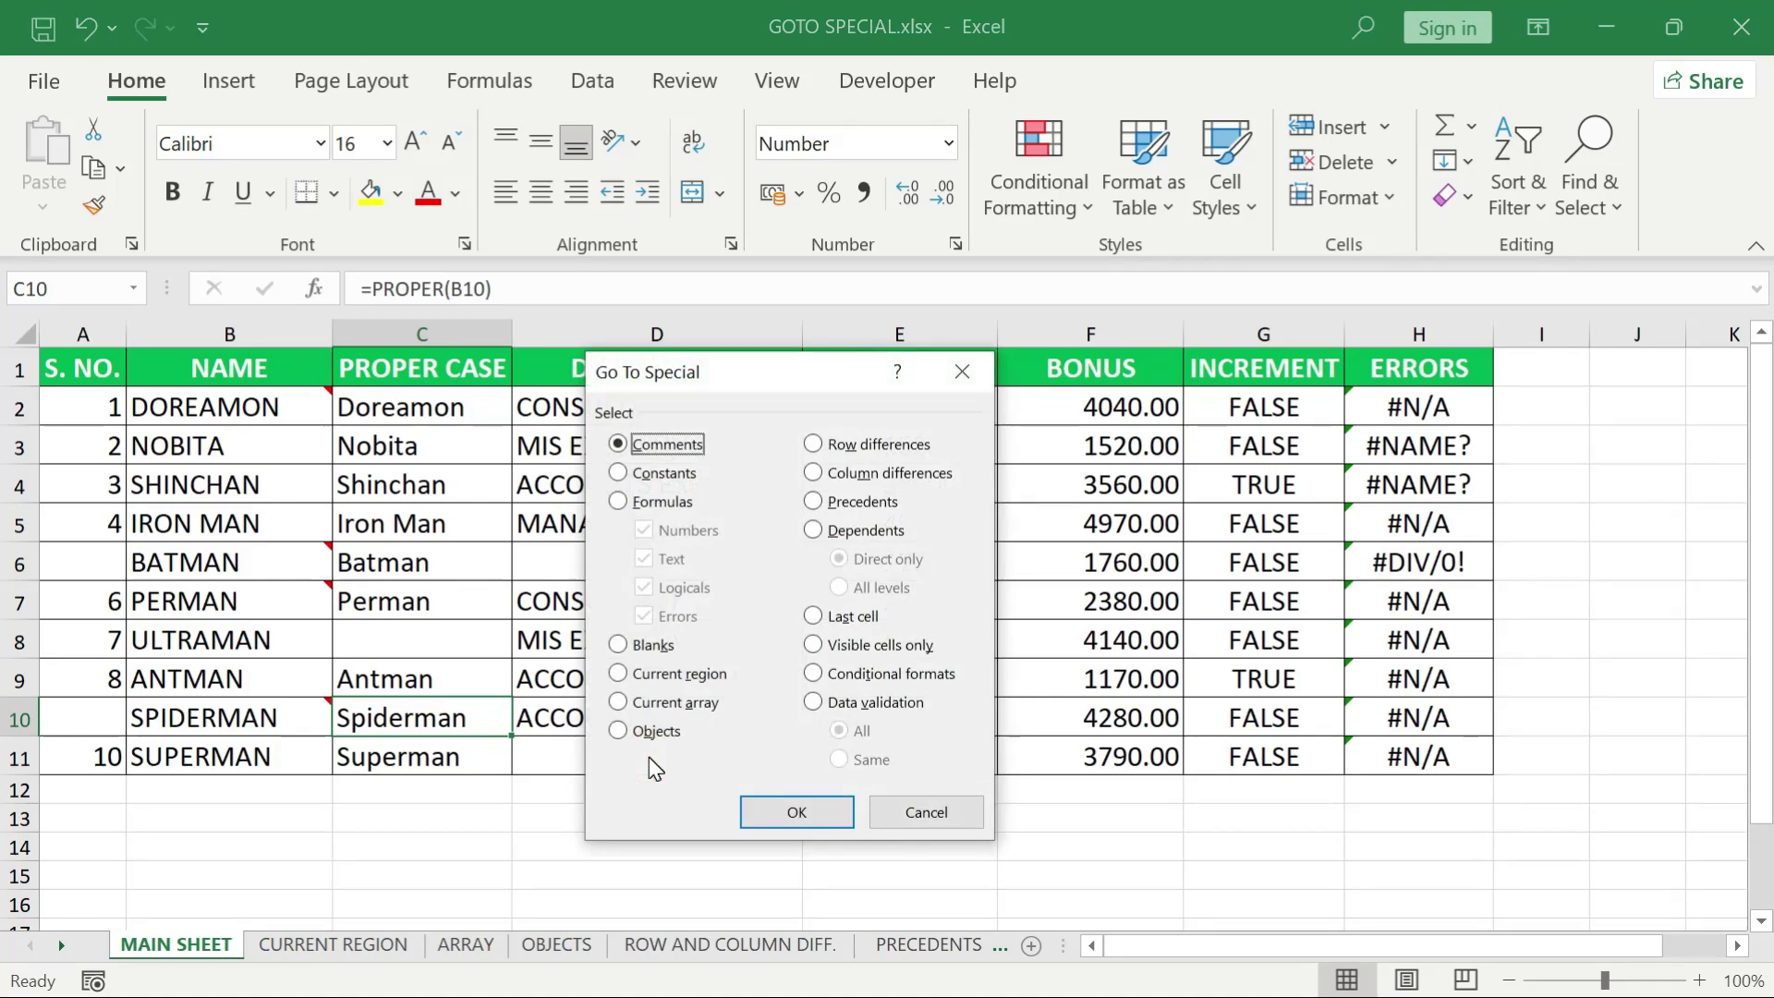
left_click(640, 506)
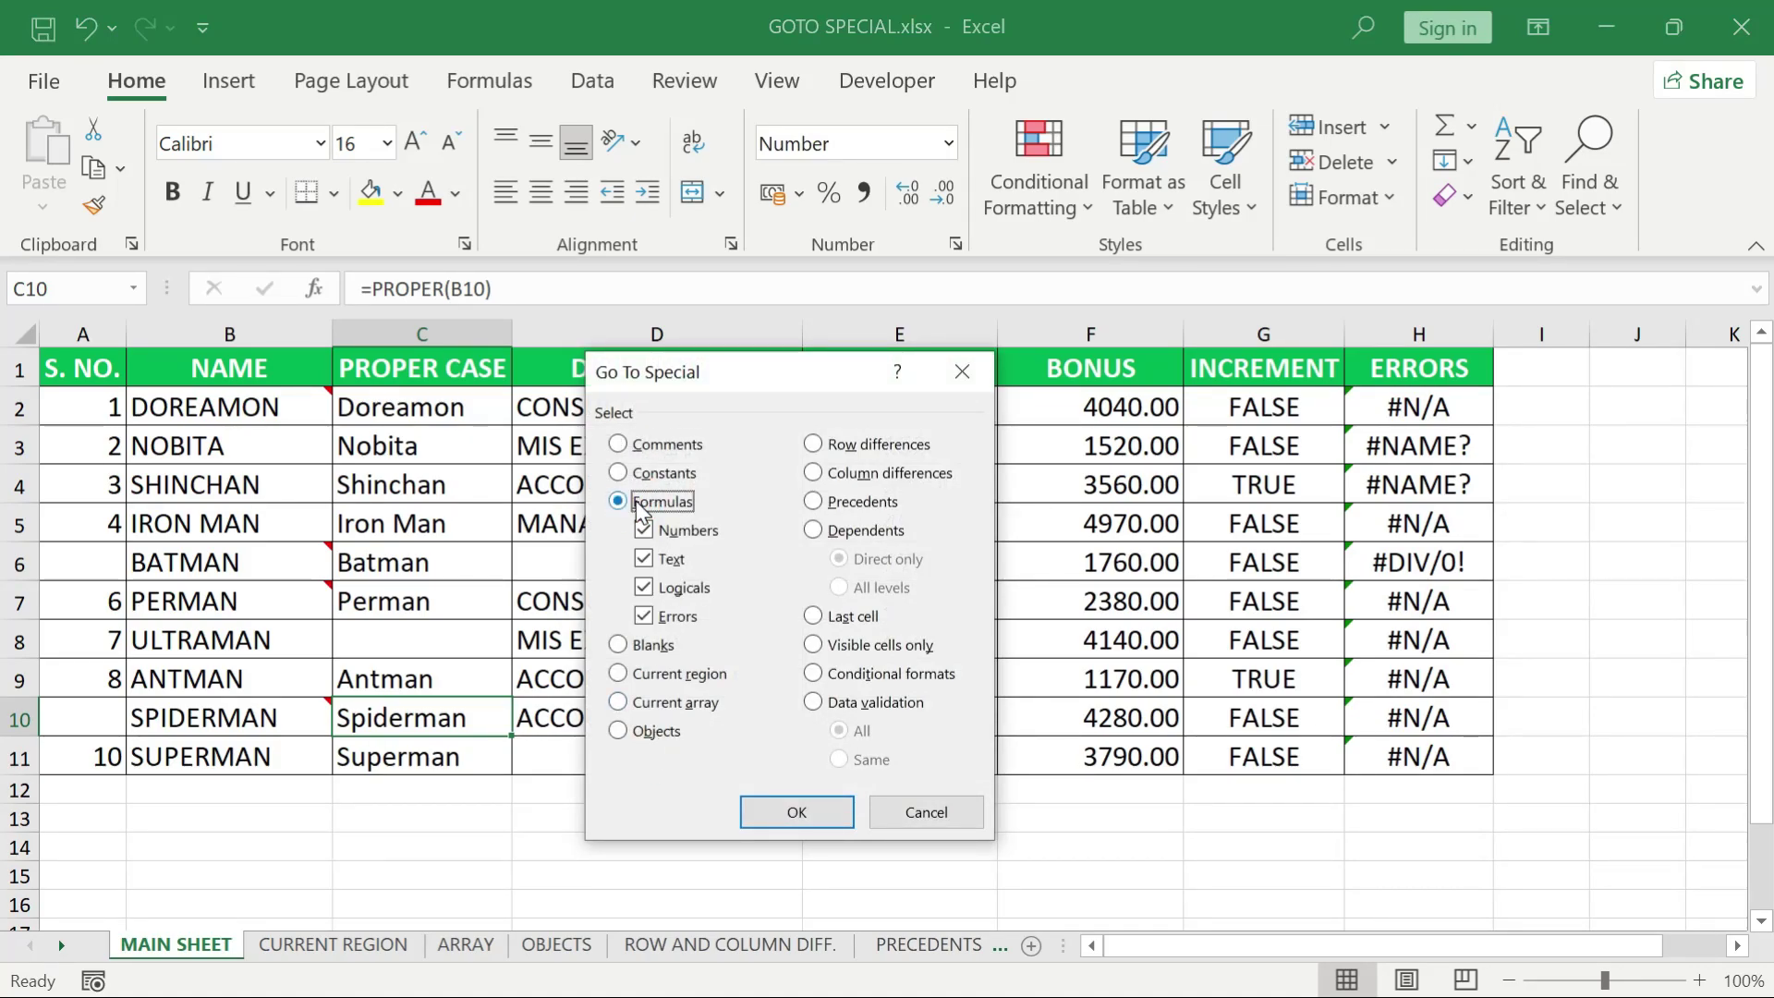
left_click(644, 561)
left_click(644, 588)
left_click(644, 616)
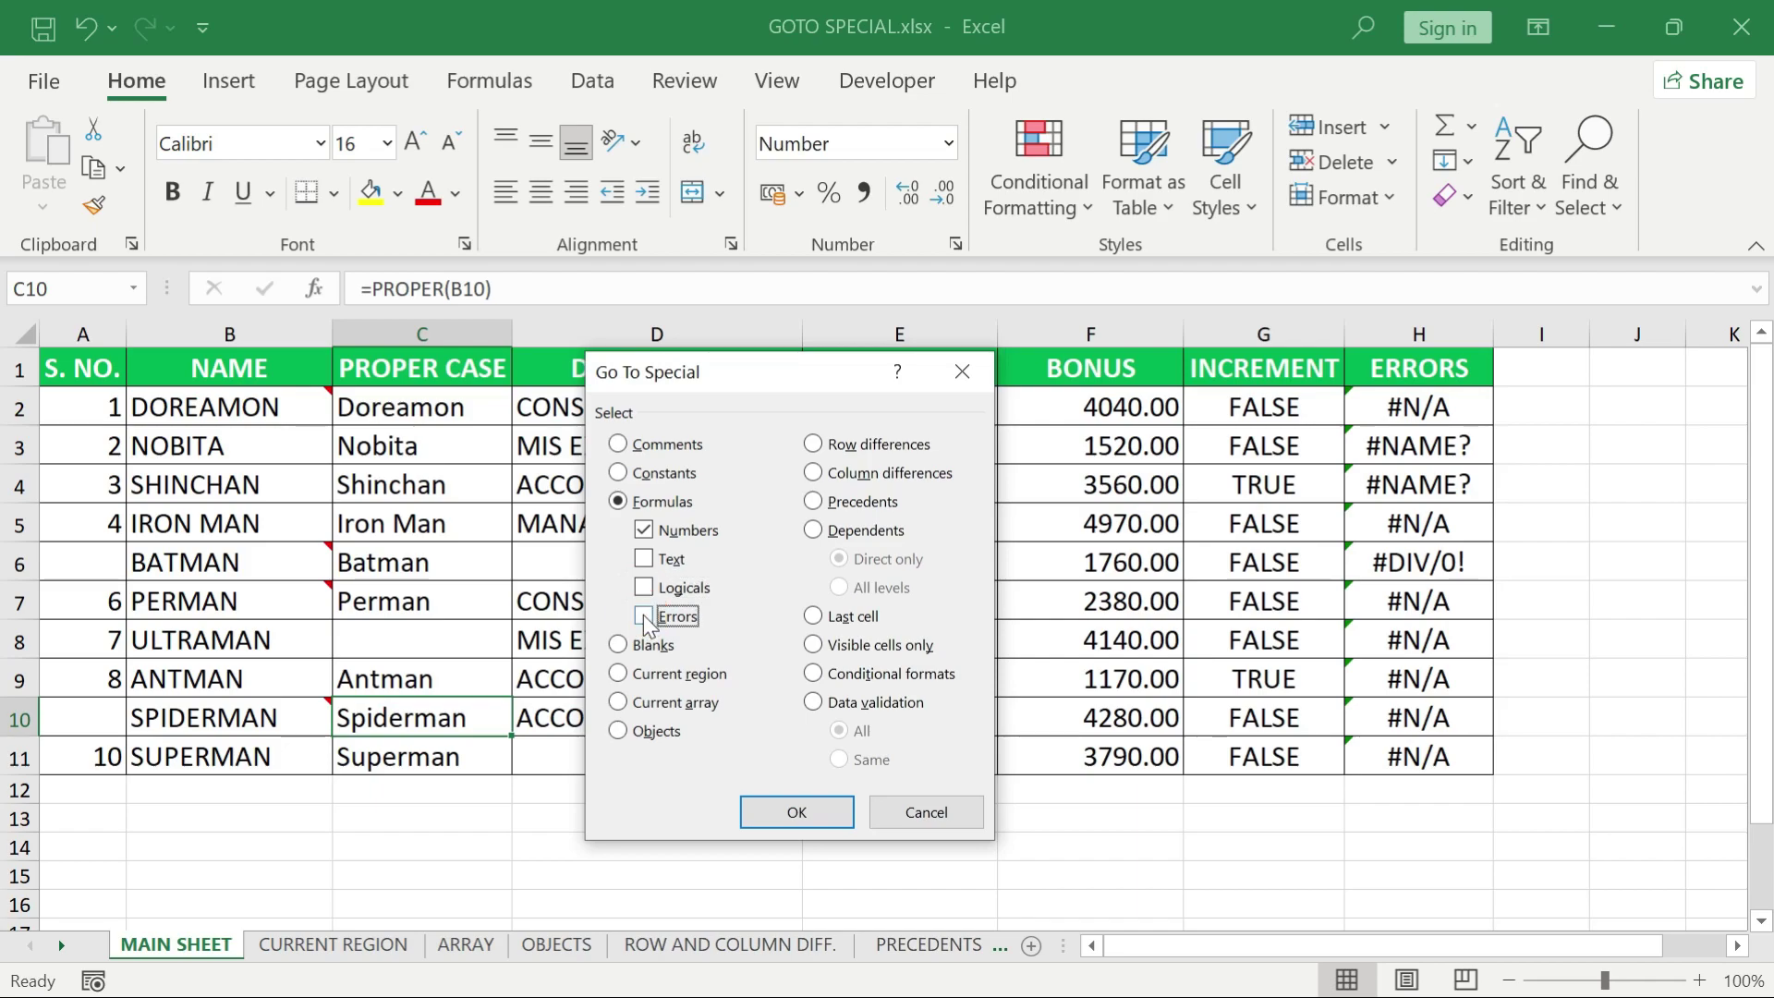
left_click(778, 808)
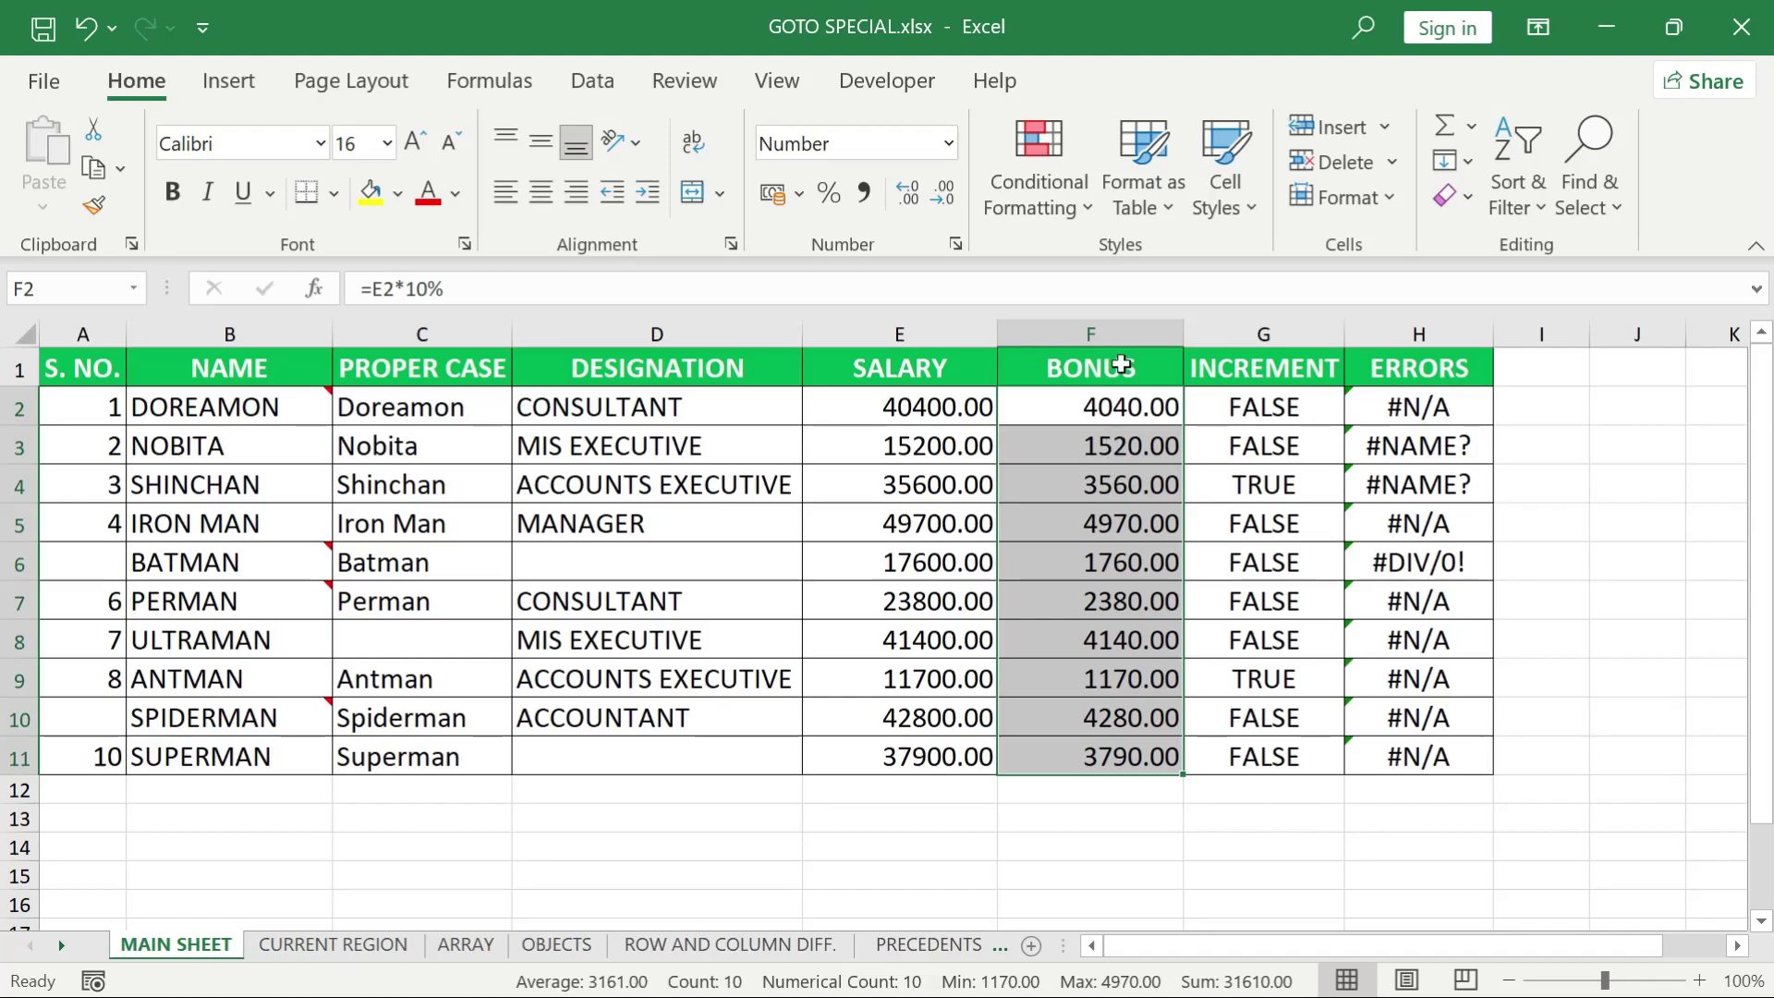
left_click(1100, 408)
double_click(1098, 407)
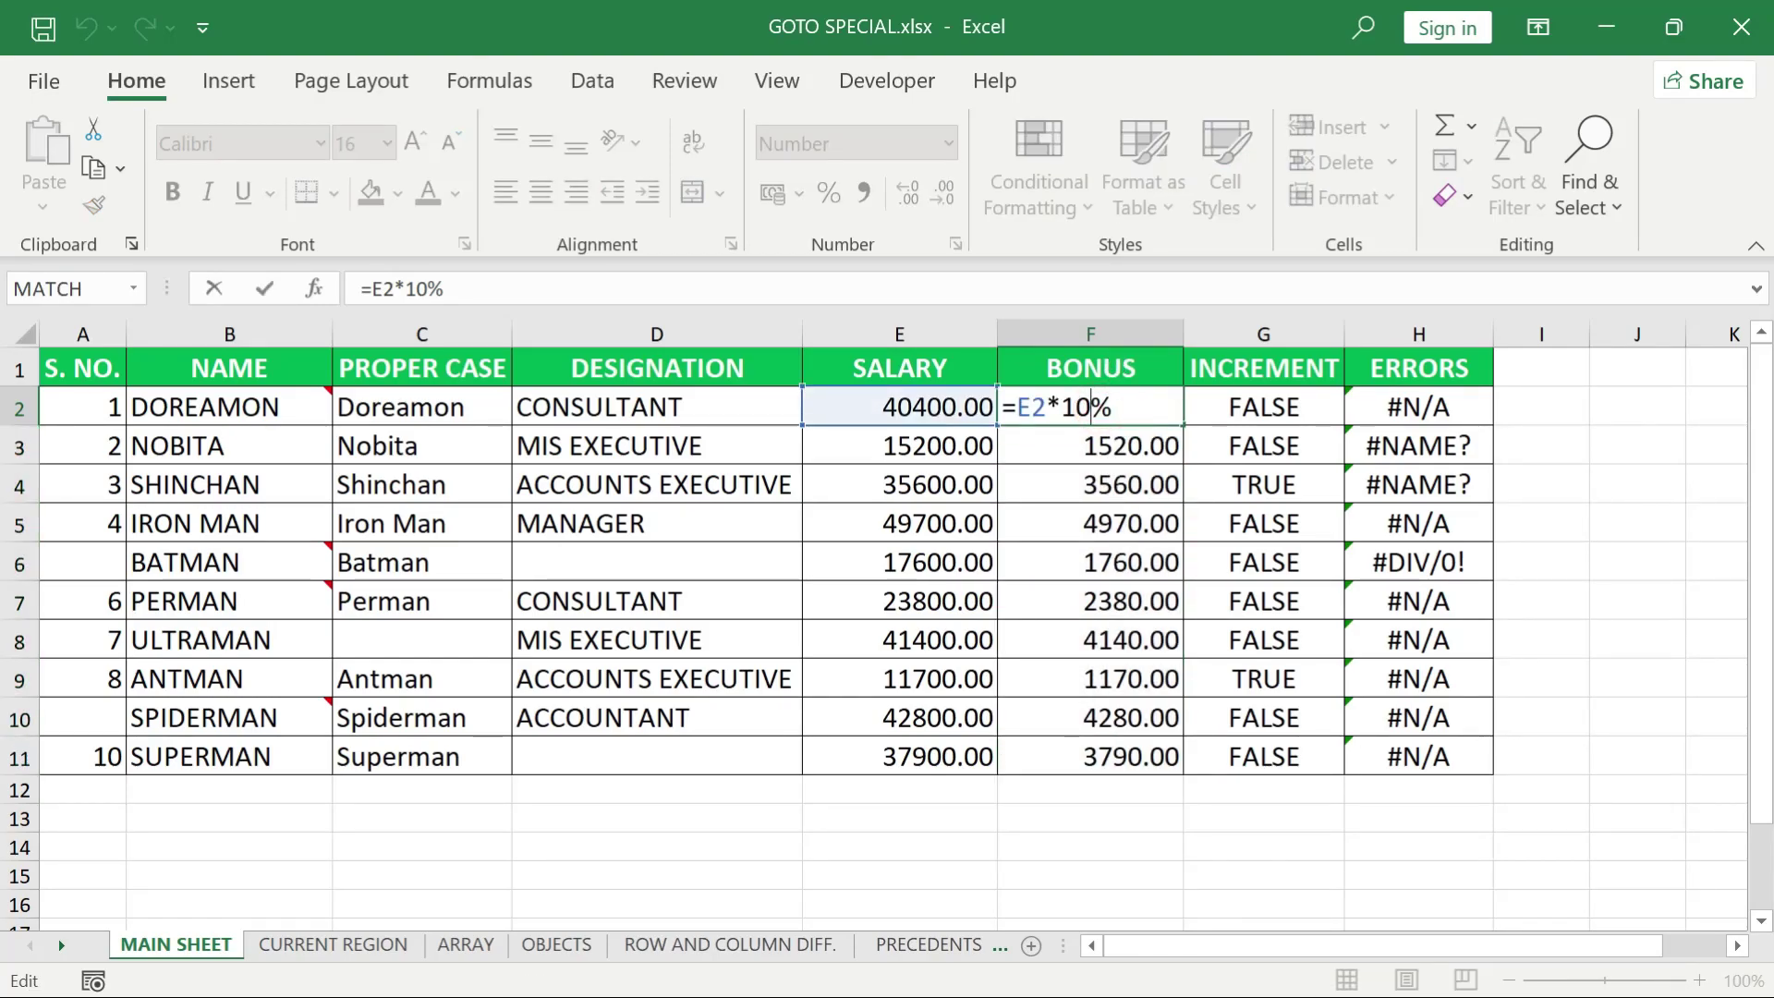
double_click(1101, 443)
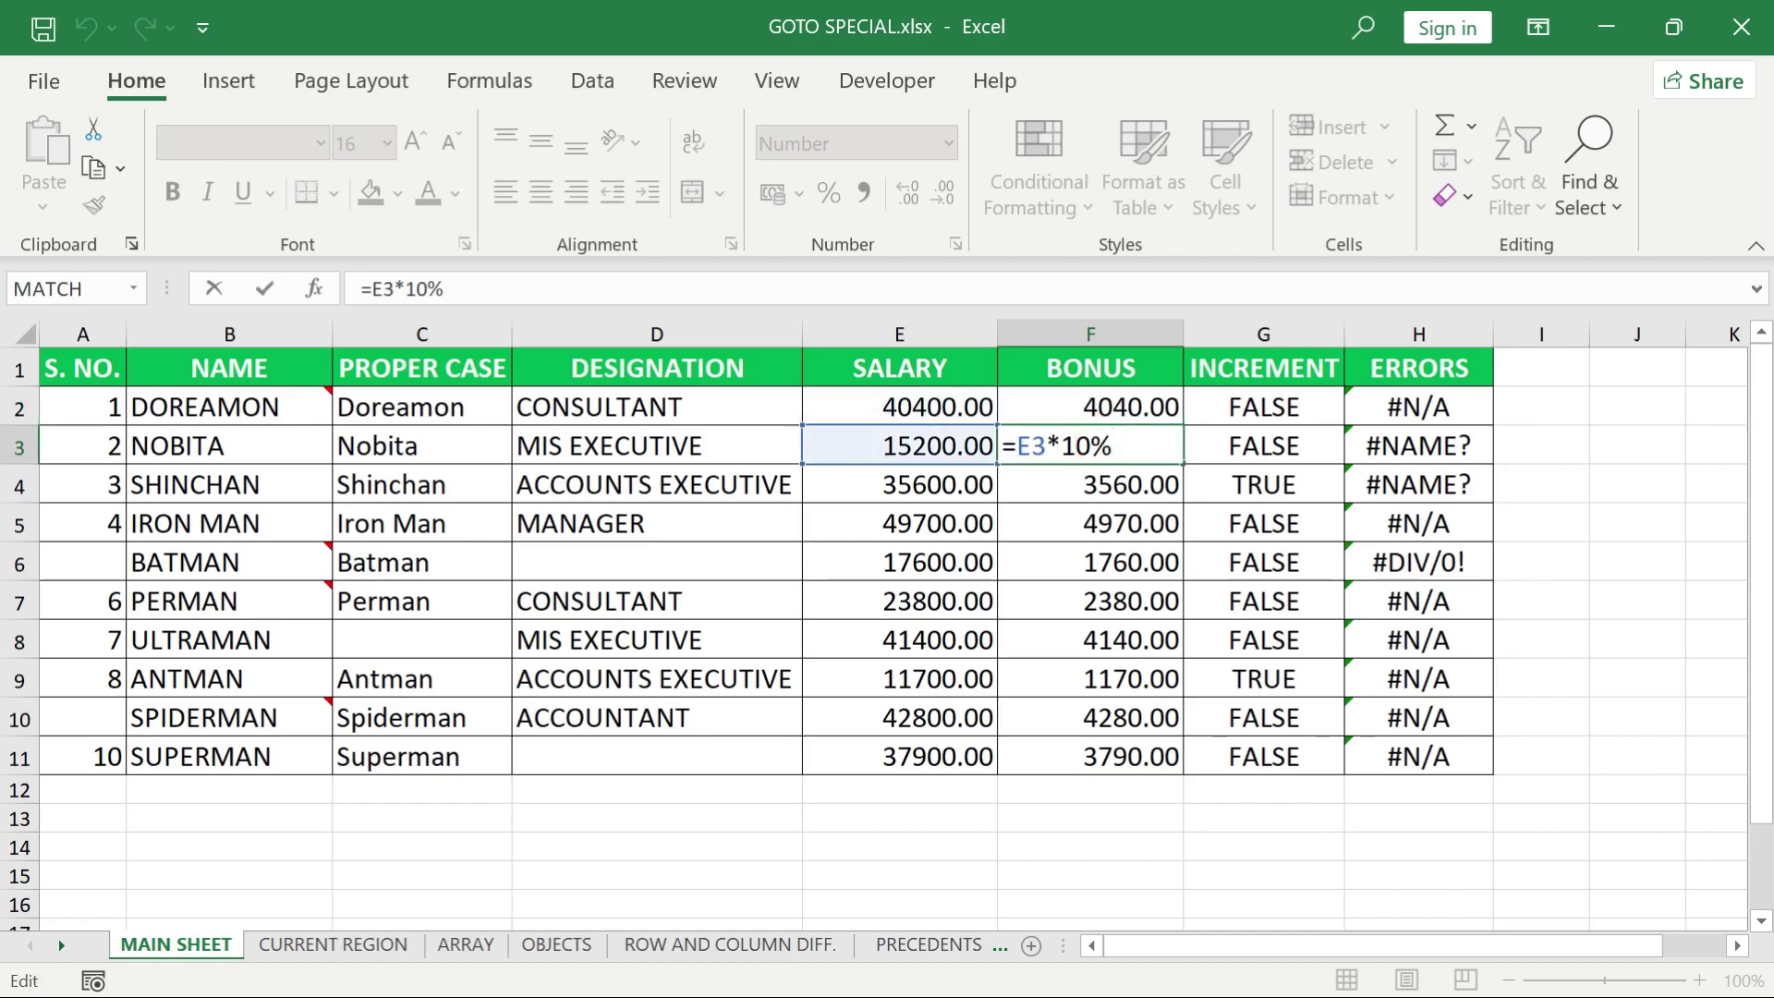
key("ctrl+Return")
Select only the formula cells that return text with Go To Special, and inspect the formula in C4
key("ctrl+g")
key("alt+s")
left_click(644, 530)
left_click(644, 588)
left_click(644, 616)
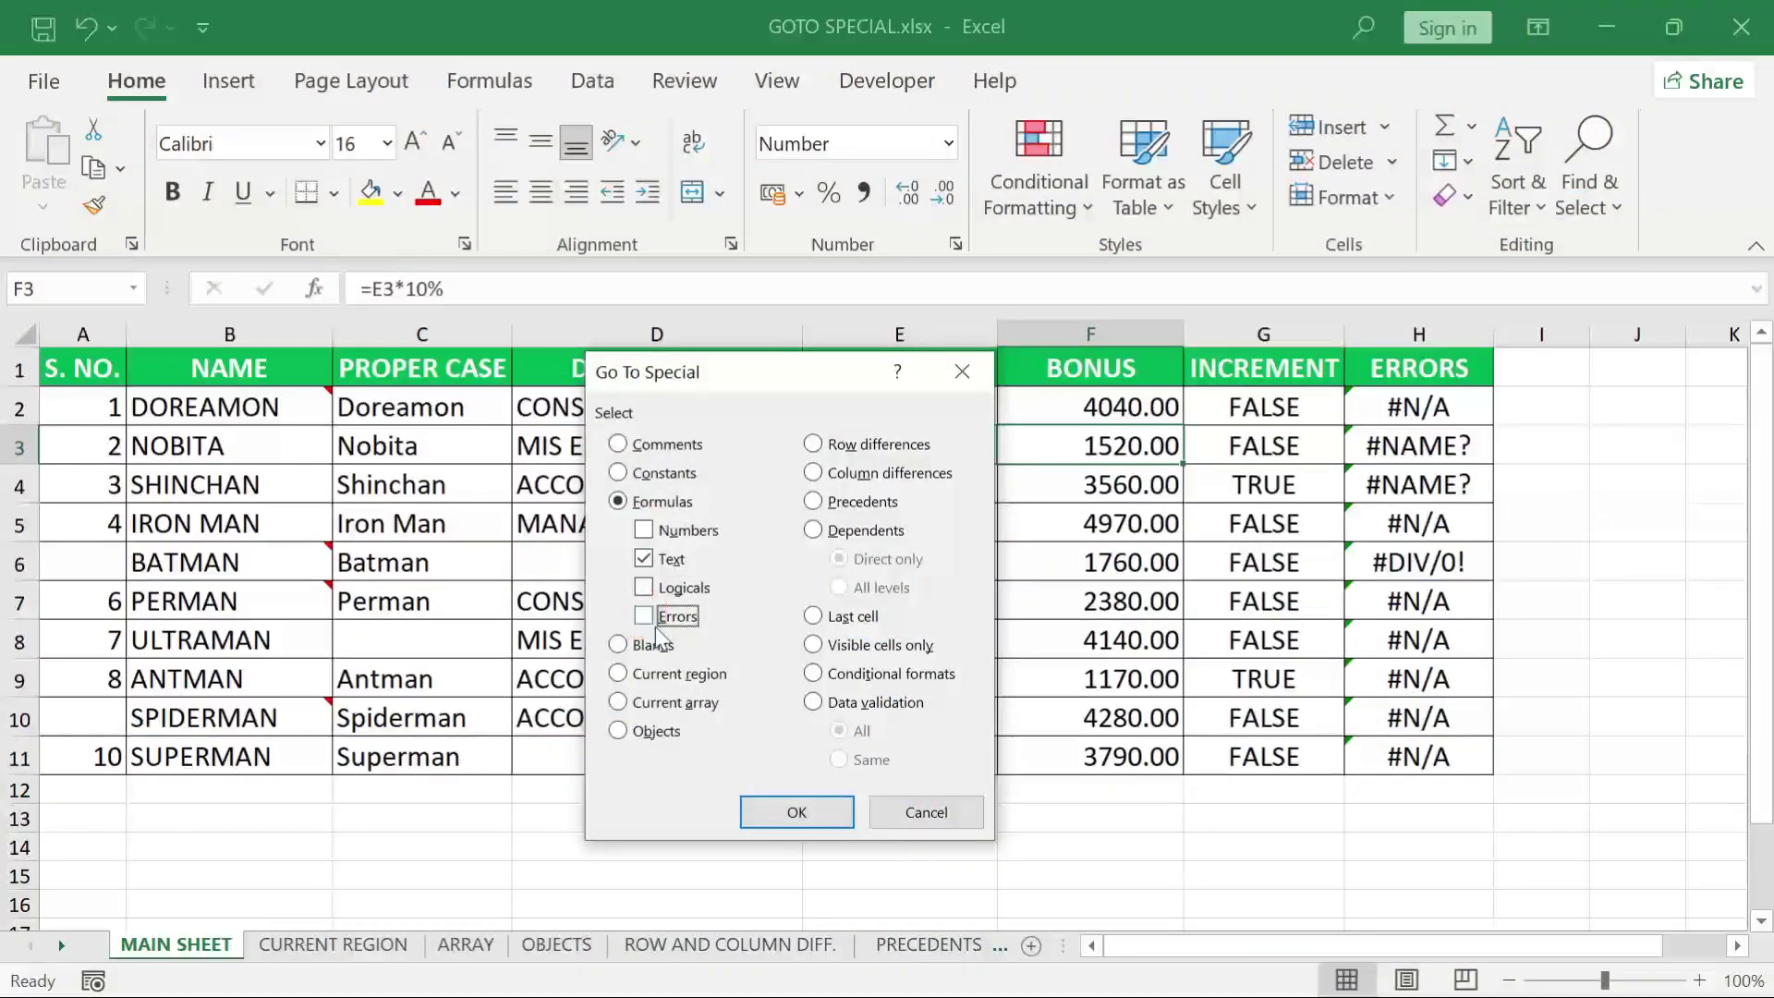
left_click(796, 812)
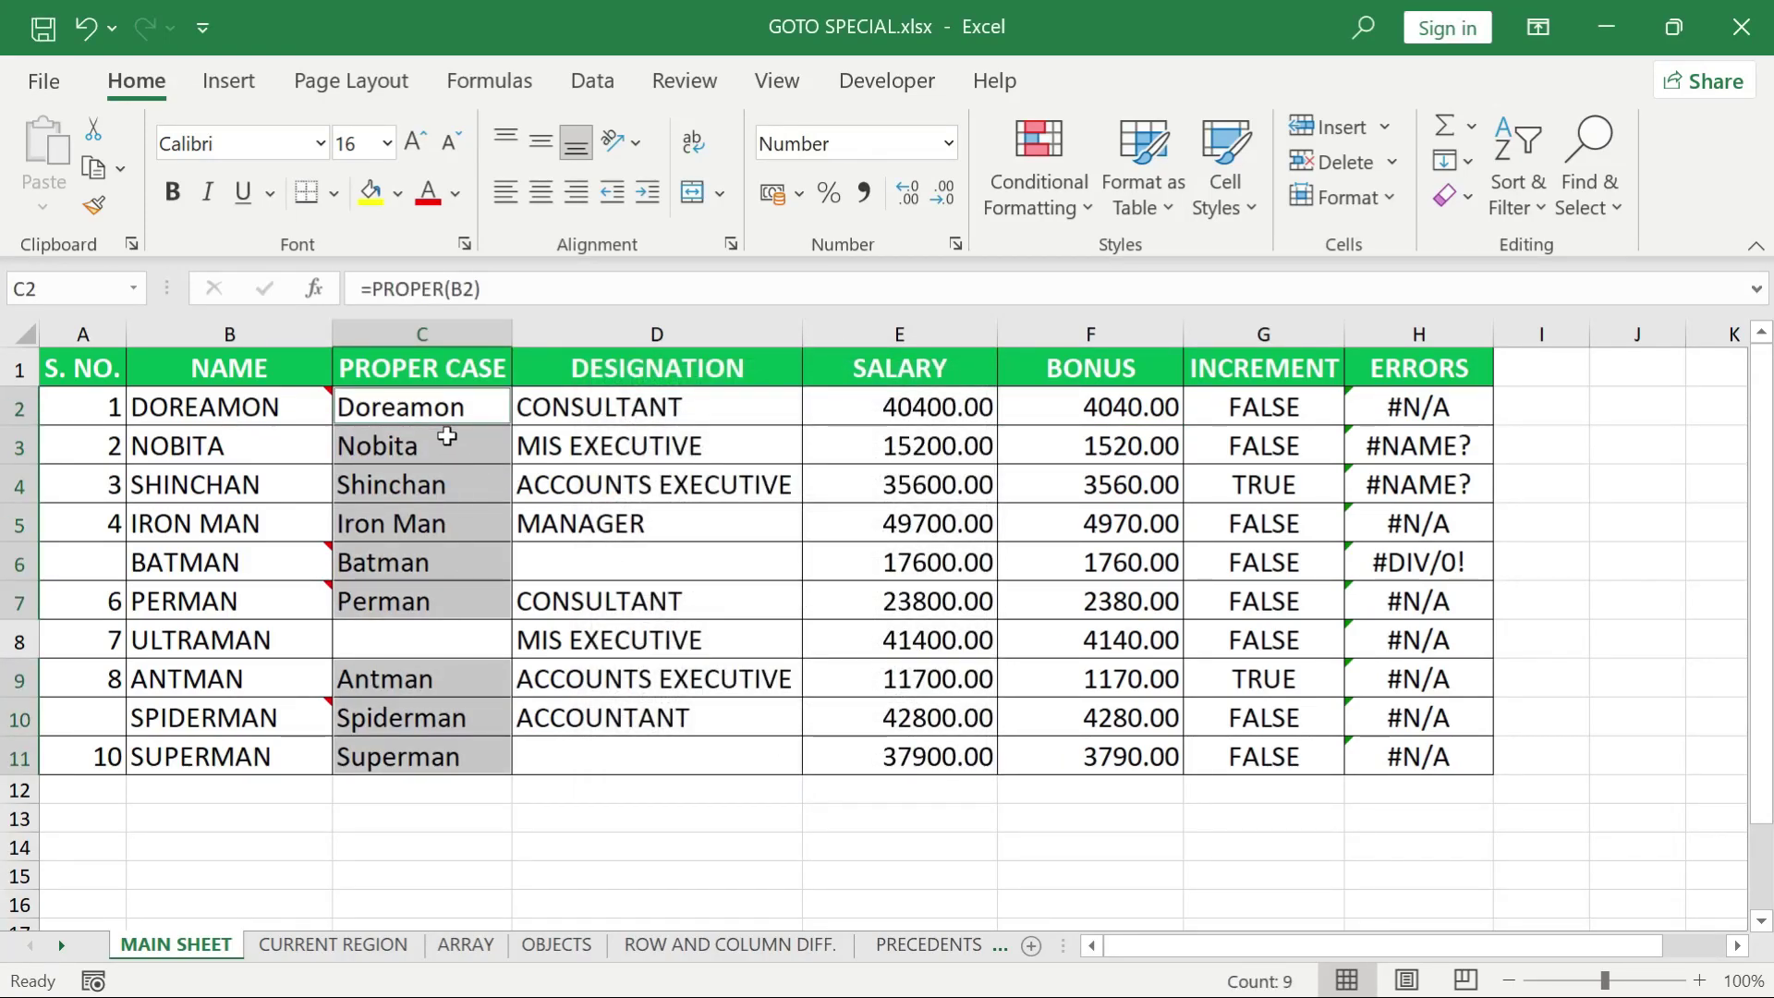
left_click(445, 438)
key("Down")
key("F2")
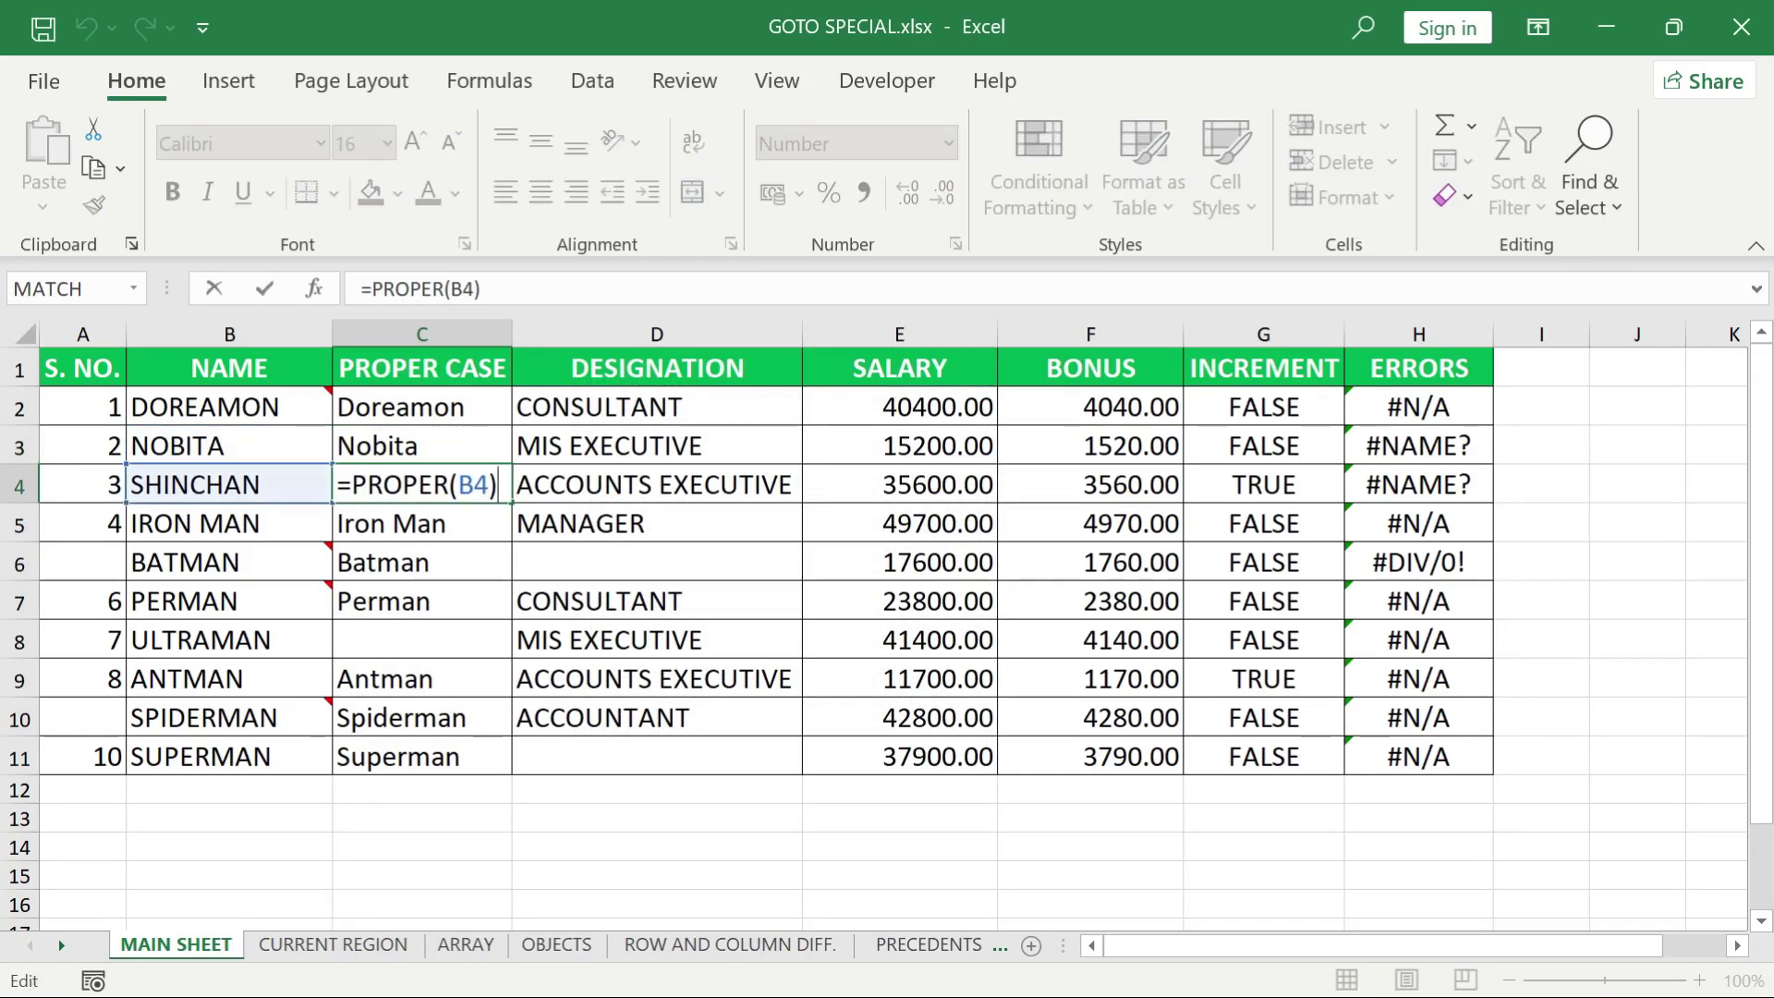
key("Escape")
Select only the formula cells that return logical values with Go To Special, and inspect the formulas in G2 and G4
key("F5")
key("alt+s")
left_click(644, 529)
left_click(642, 559)
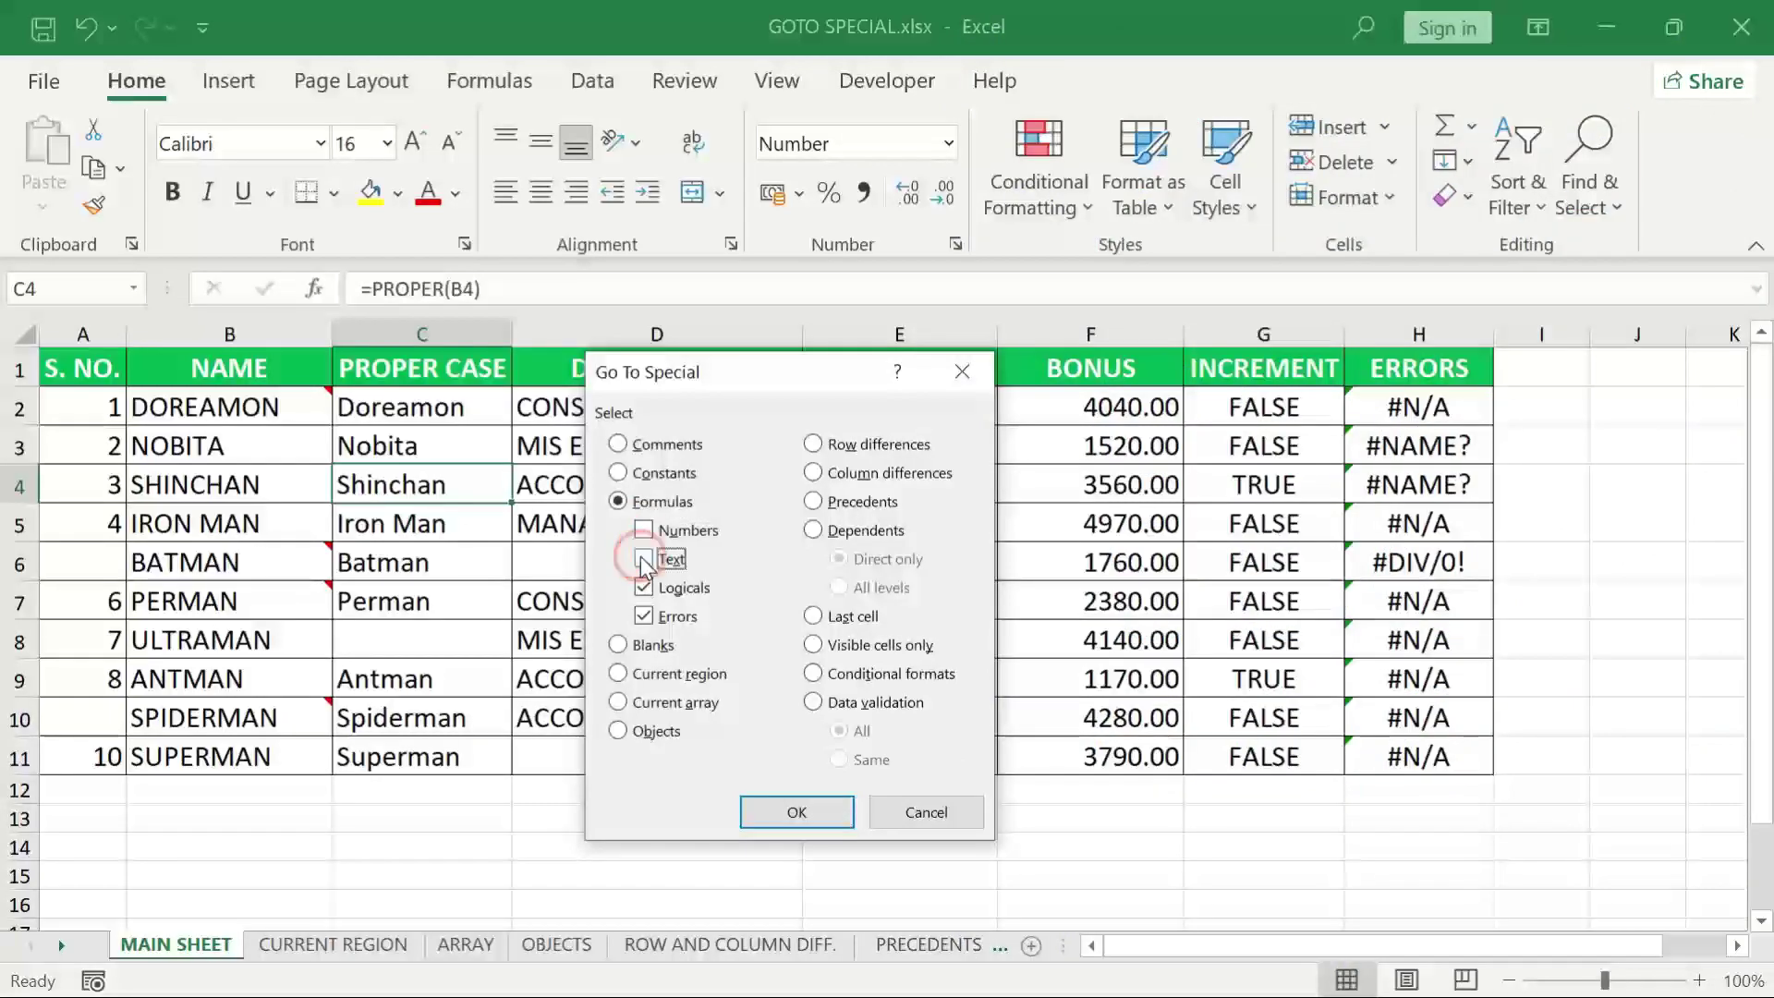
left_click(644, 615)
left_click(775, 813)
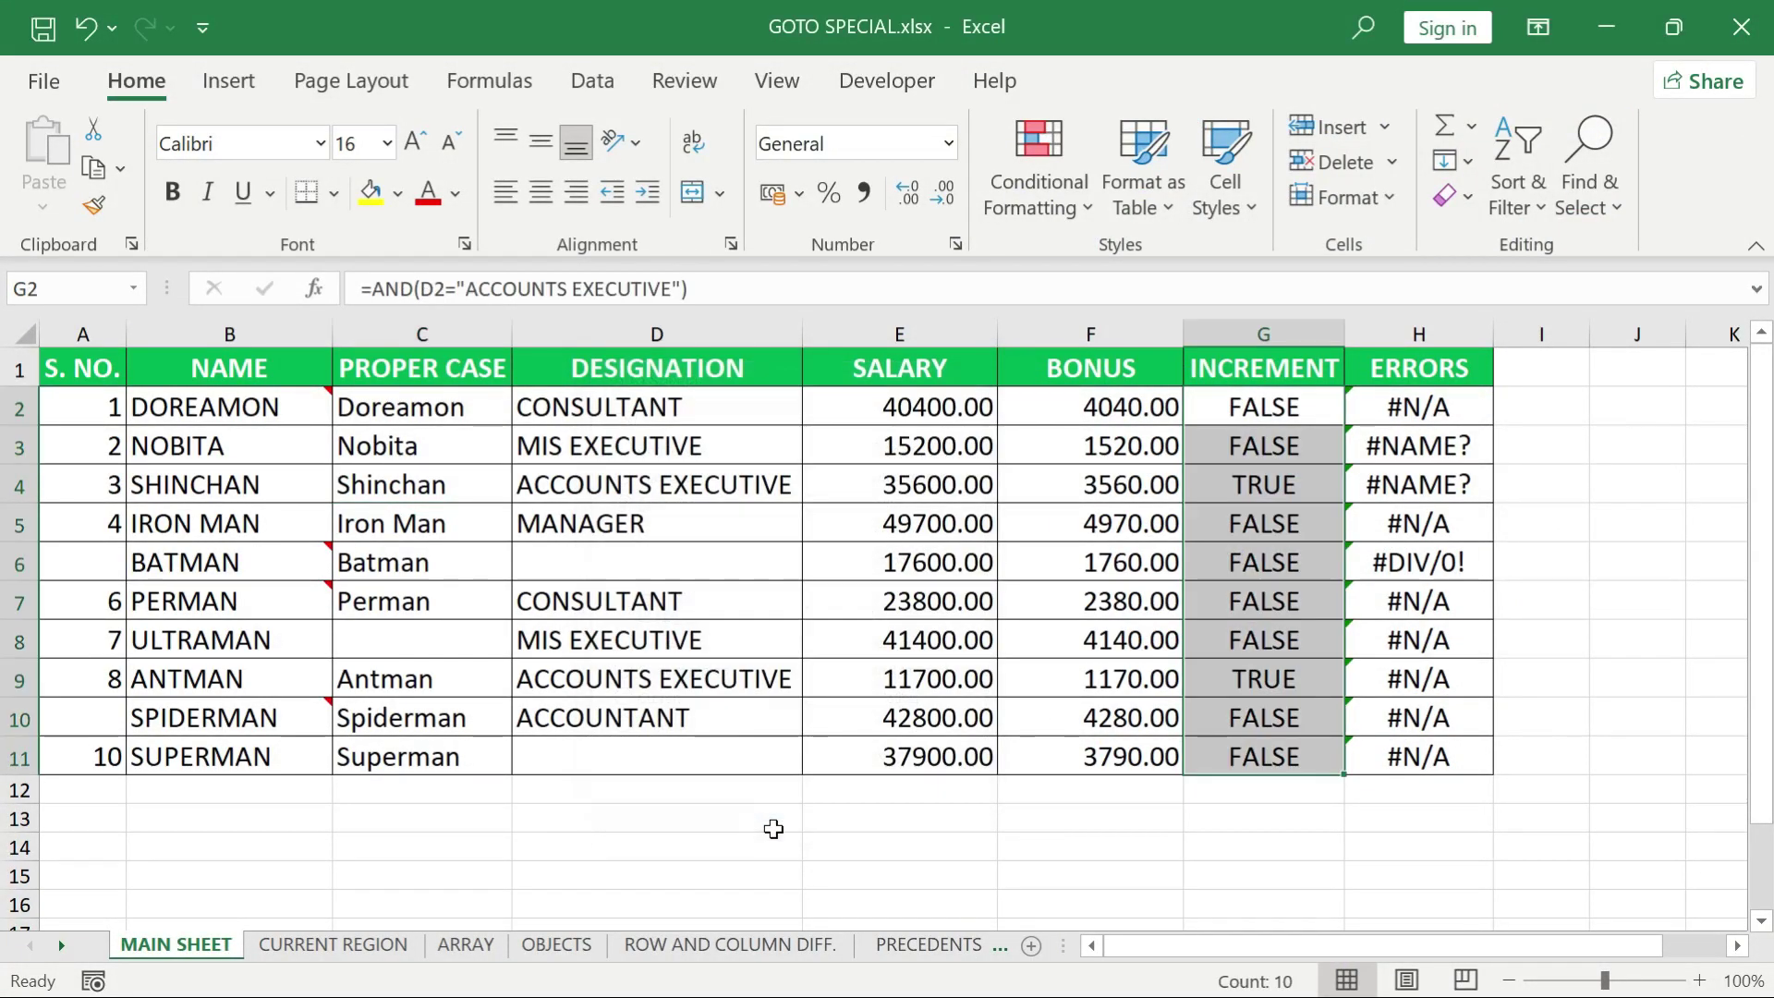
double_click(1259, 405)
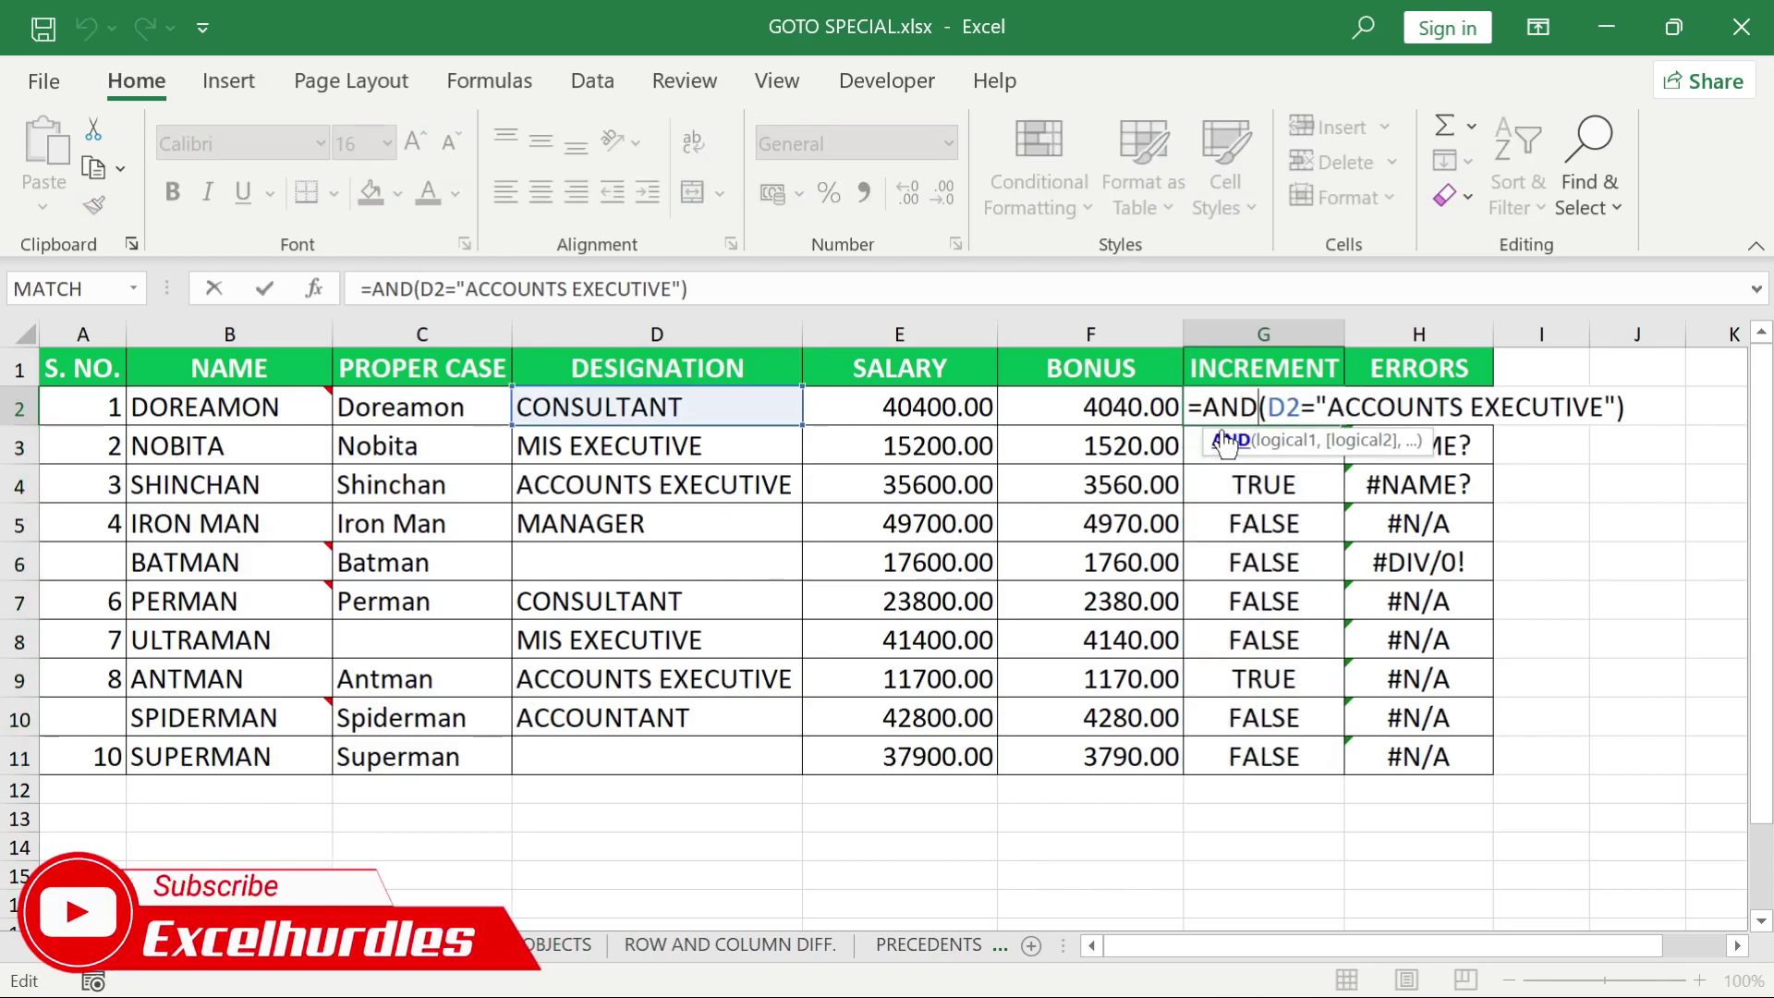
double_click(1228, 476)
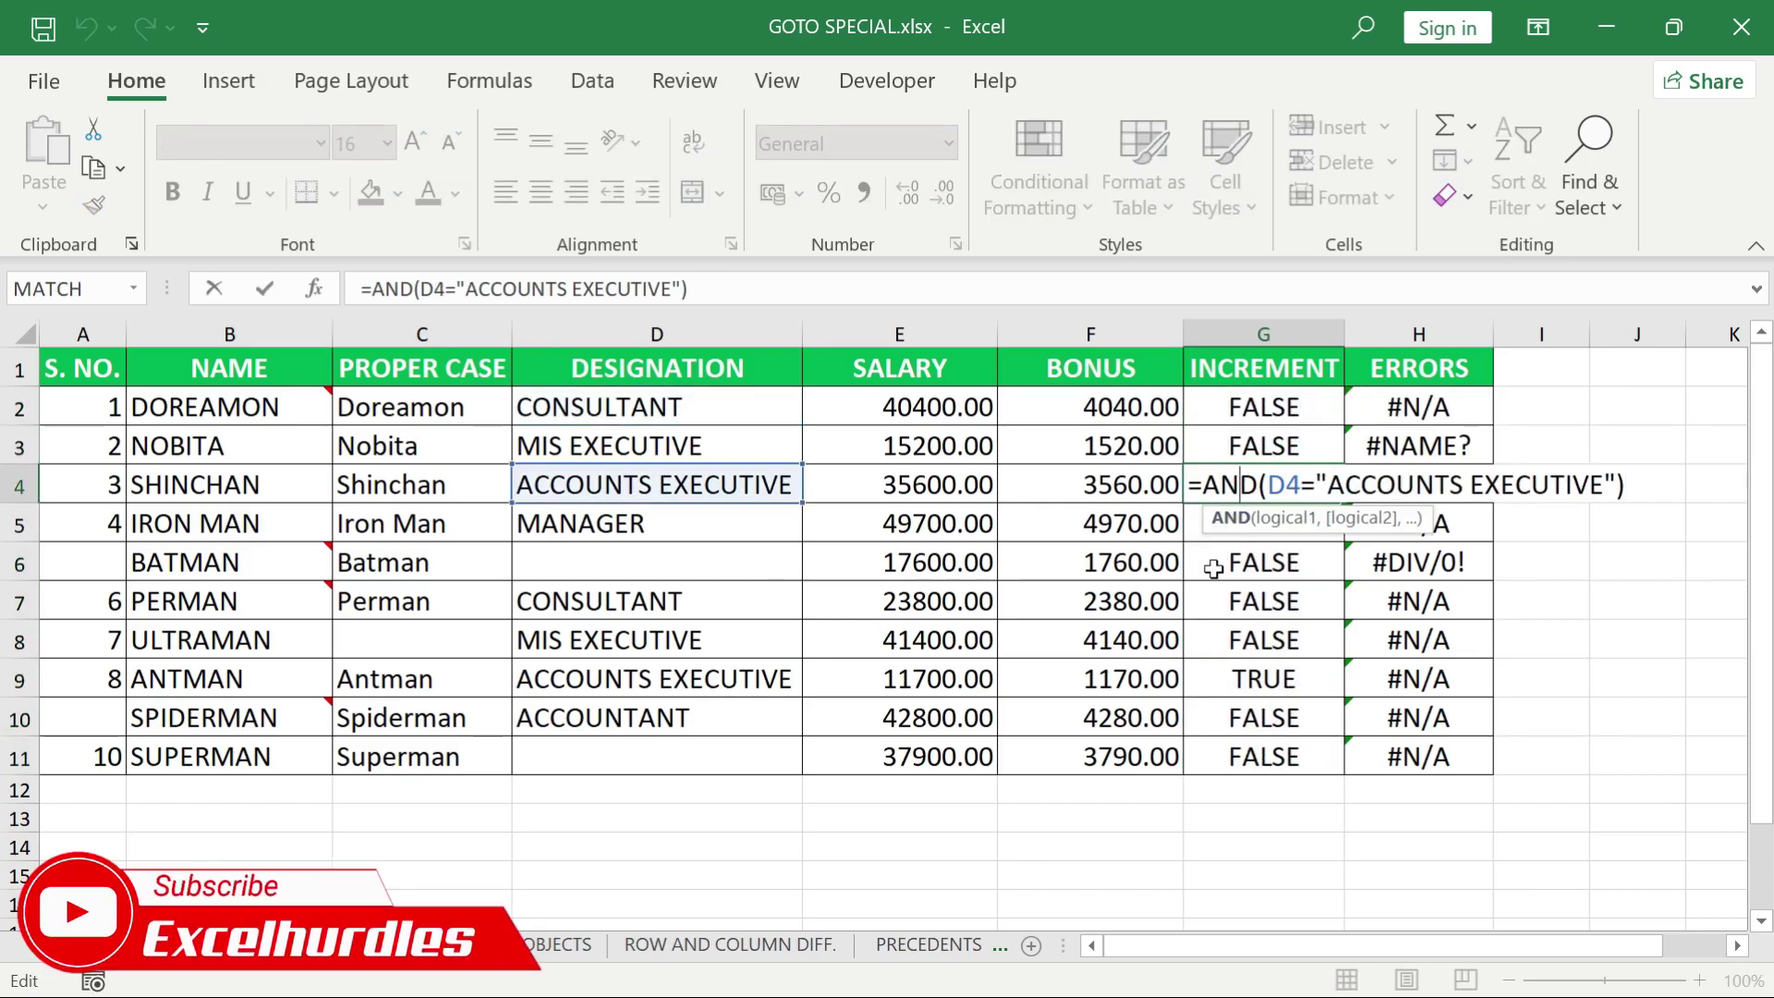
key("Escape")
Use Go To Special to select only the formula cells that return errors, excluding numbers, text and logicals
key("ctrl+g")
key("alt+s")
left_click(644, 529)
left_click(644, 558)
left_click(644, 587)
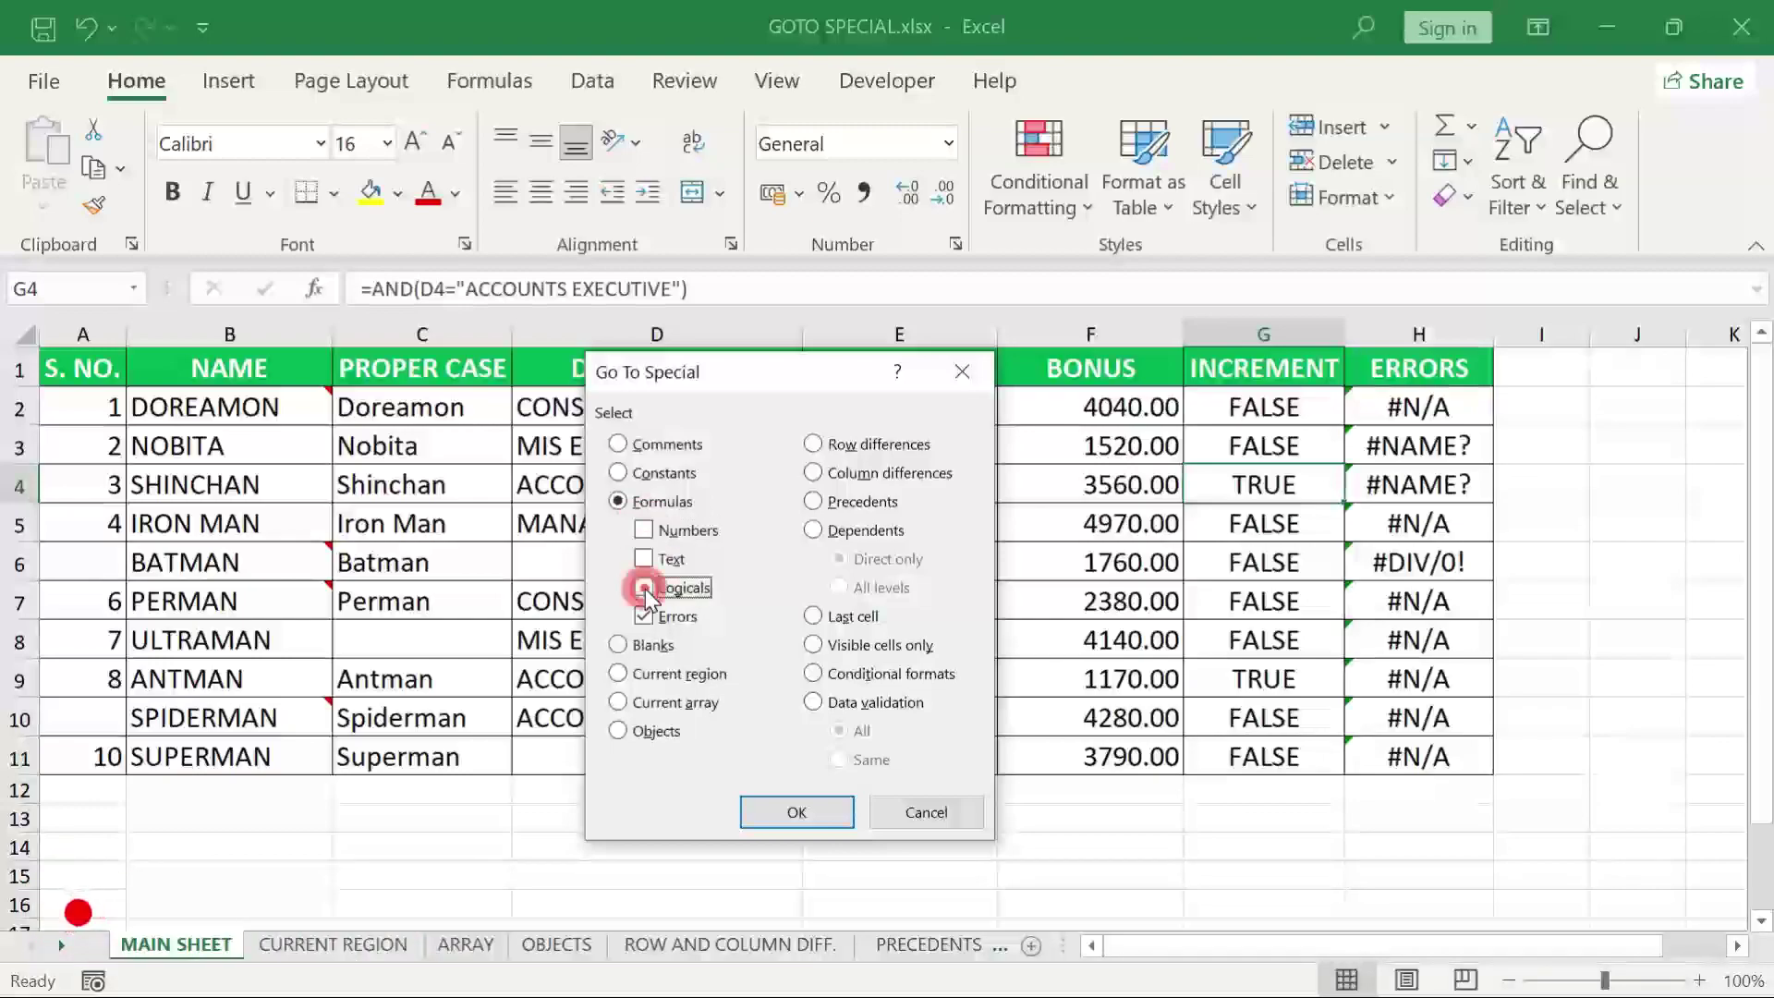
left_click(794, 812)
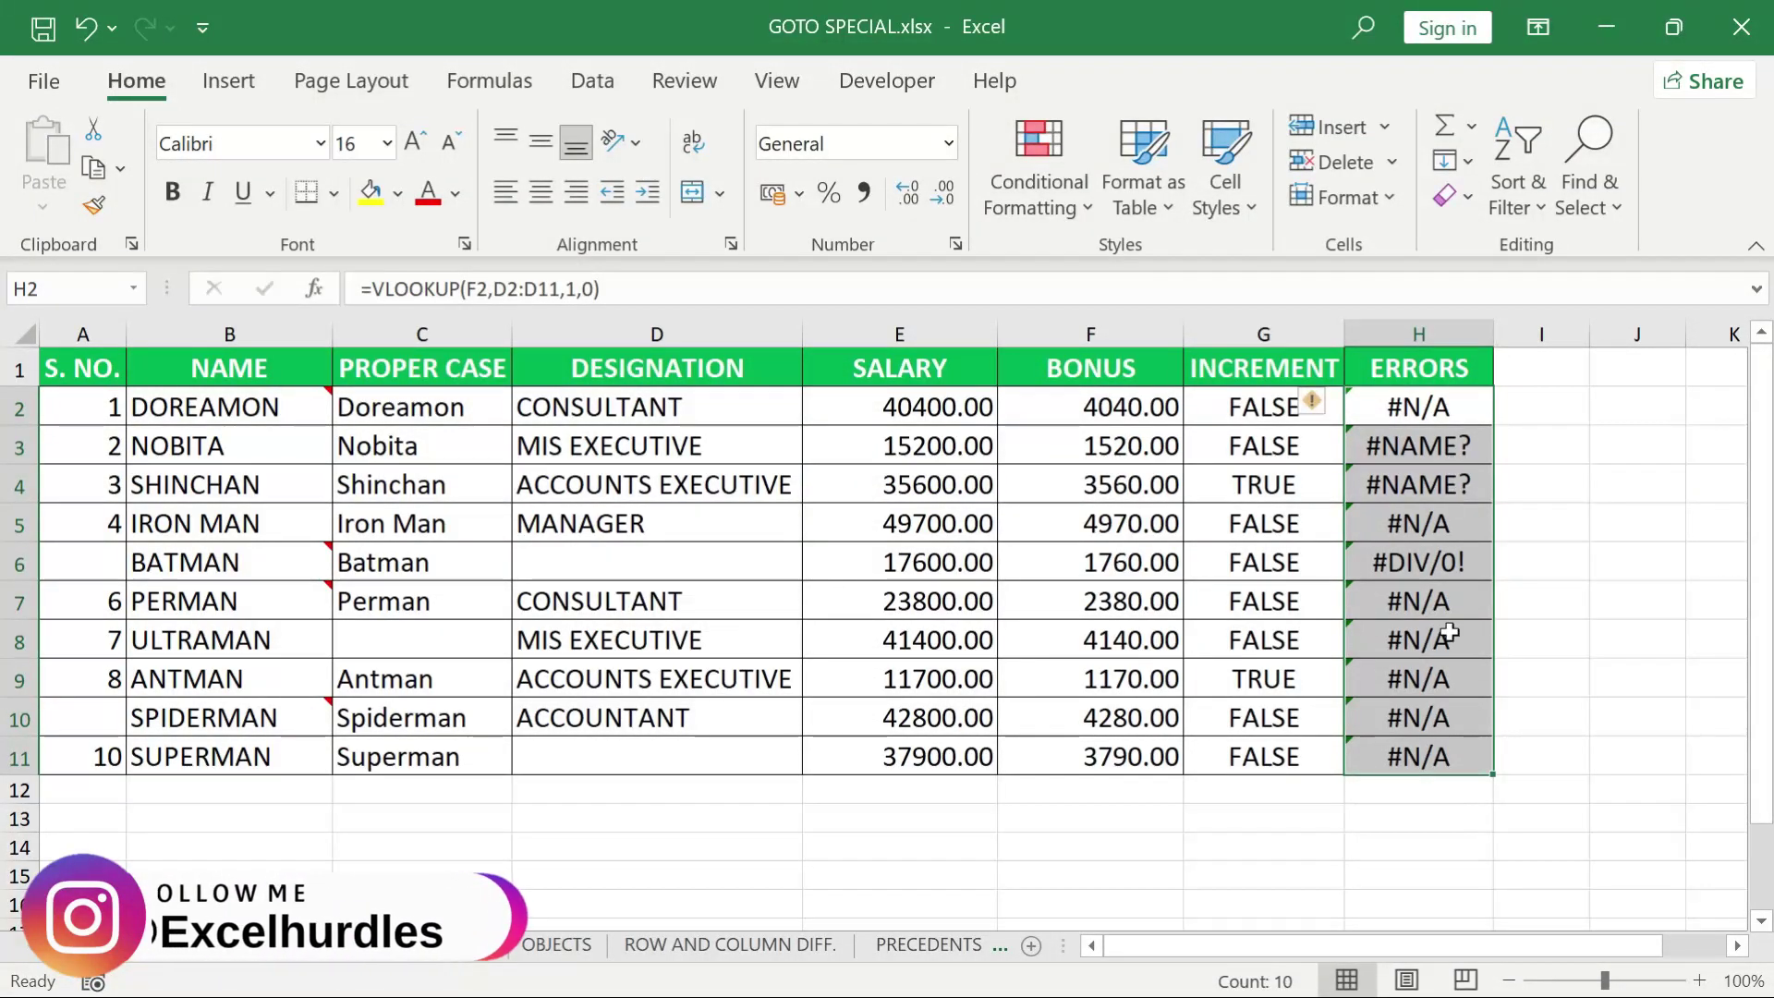
Select only the blank cells on the main sheet with Go To Special, and inspect the empty-looking cell C8
key("ctrl+Down")
key("ctrl+g")
left_click(675, 763)
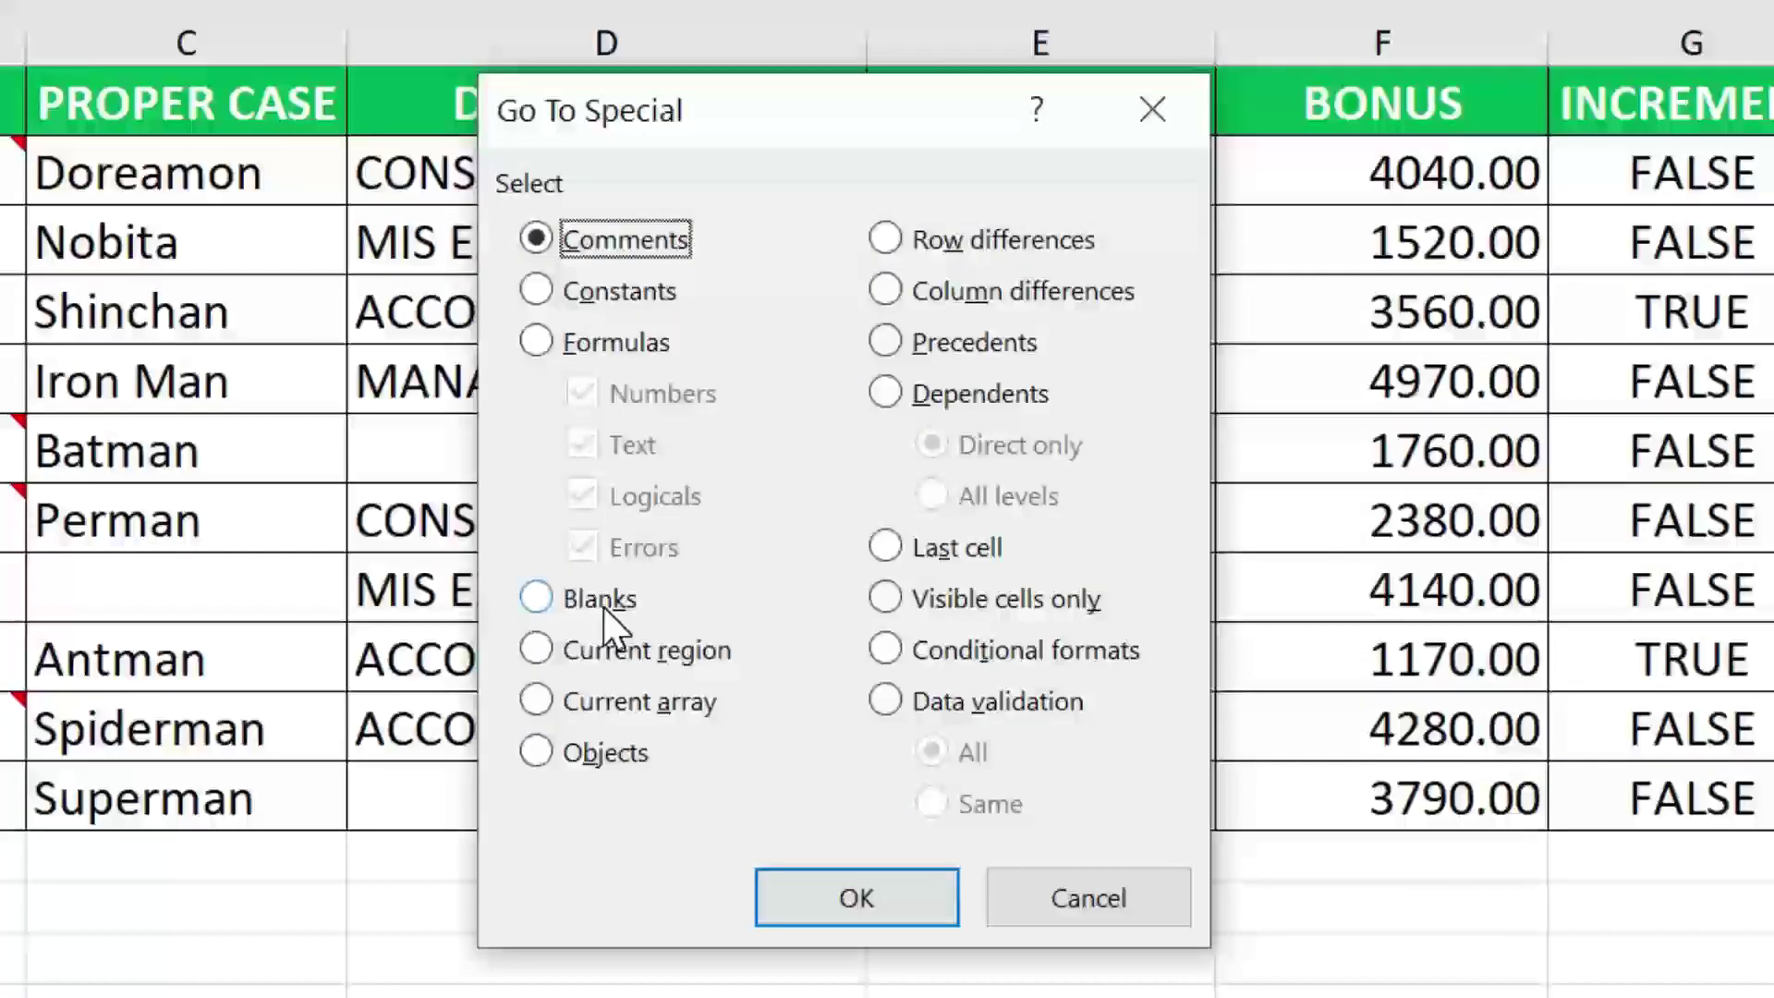
left_click(602, 607)
left_click(831, 891)
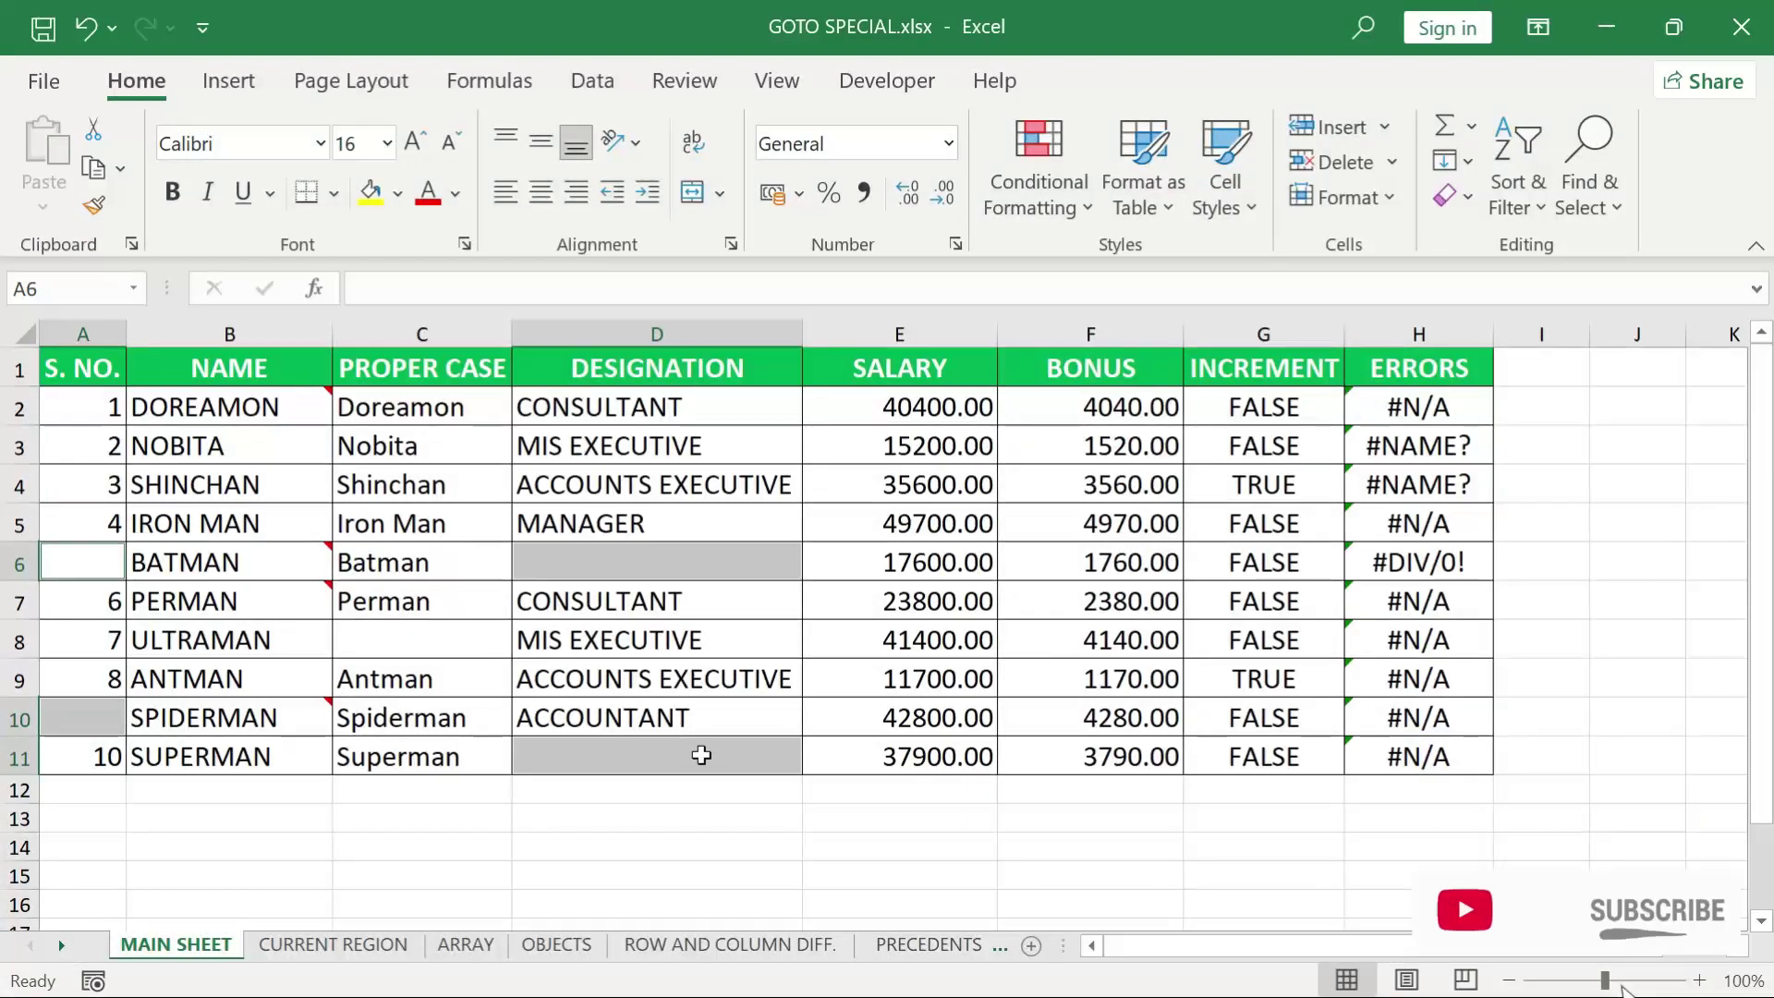
double_click(431, 644)
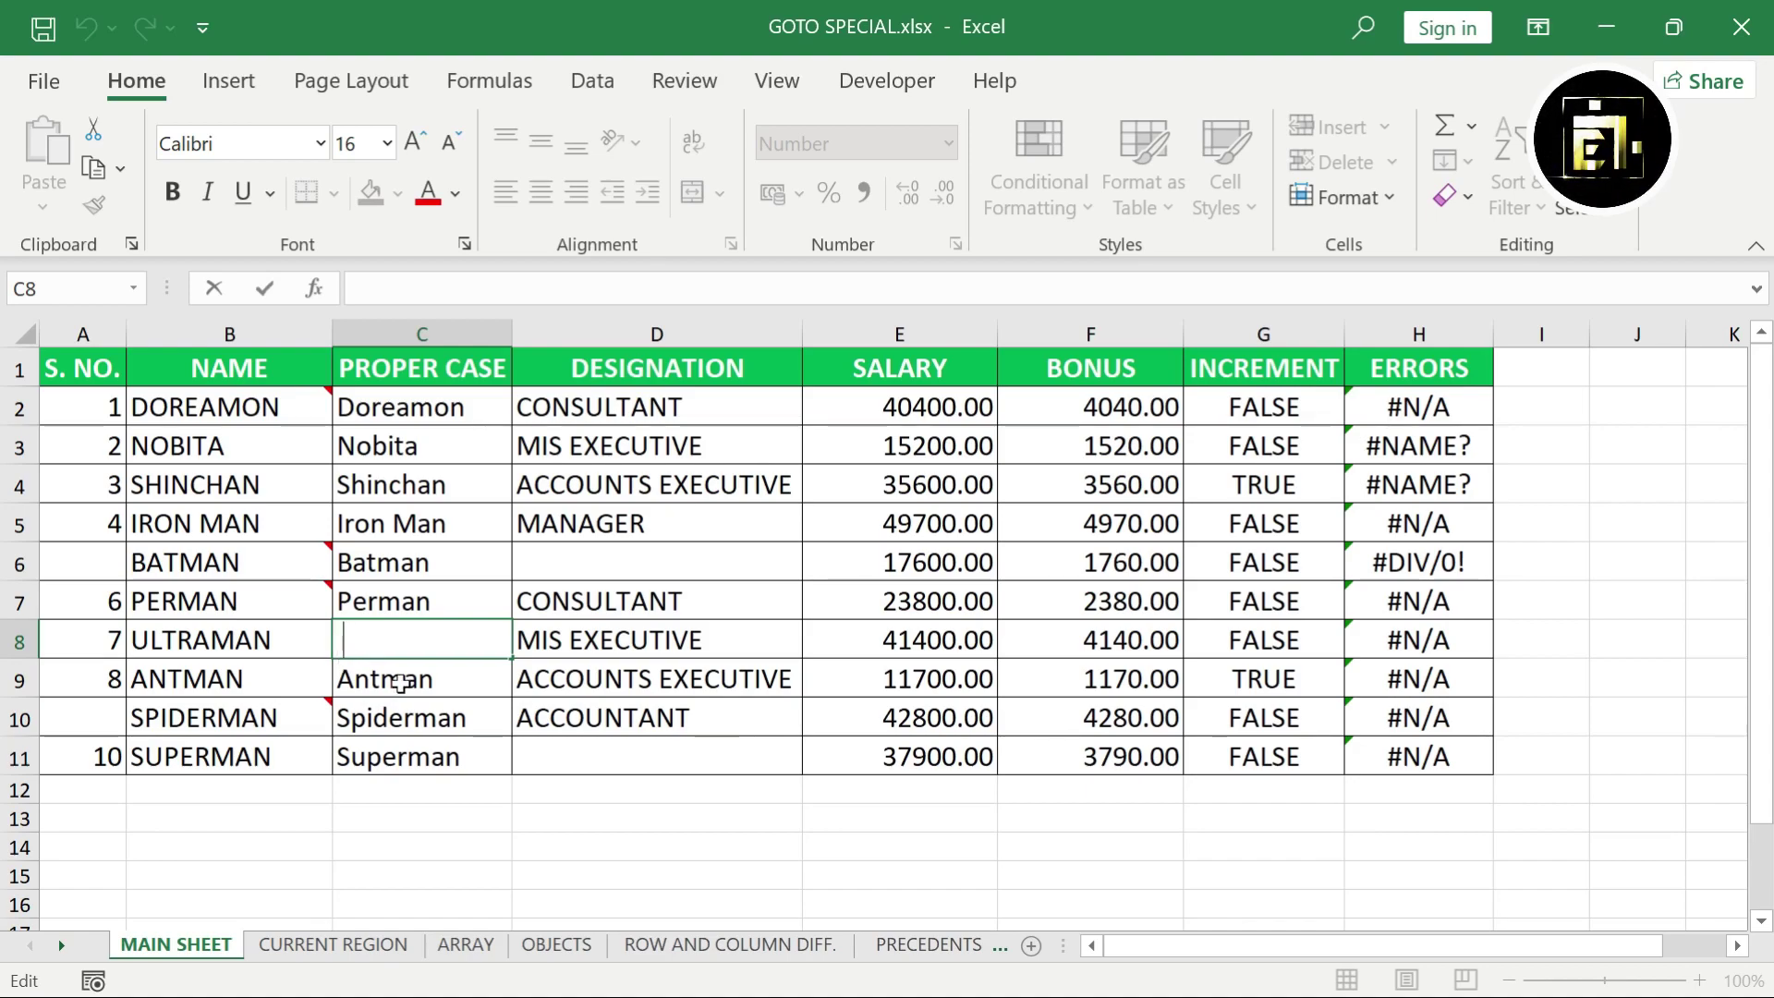
key("Escape")
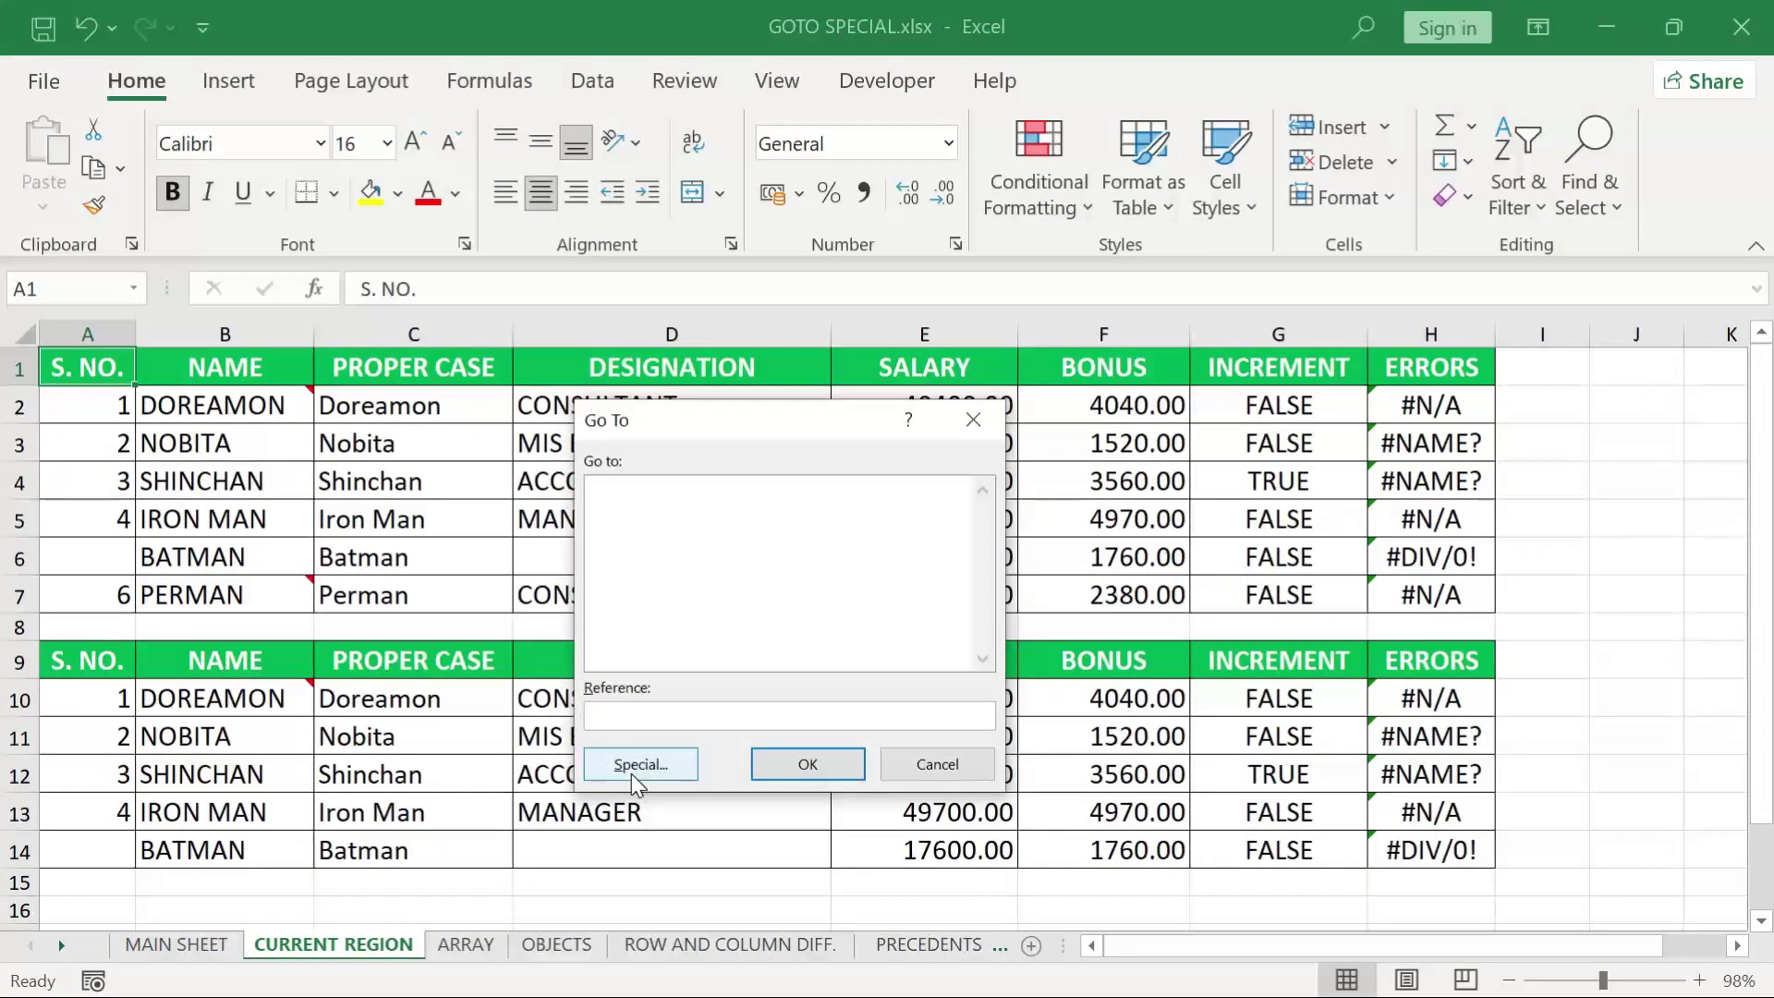
Select the current region around A1 on the CURRENT REGION sheet with Go To Special, and select the second table's region from D11
left_click(638, 764)
left_click(668, 679)
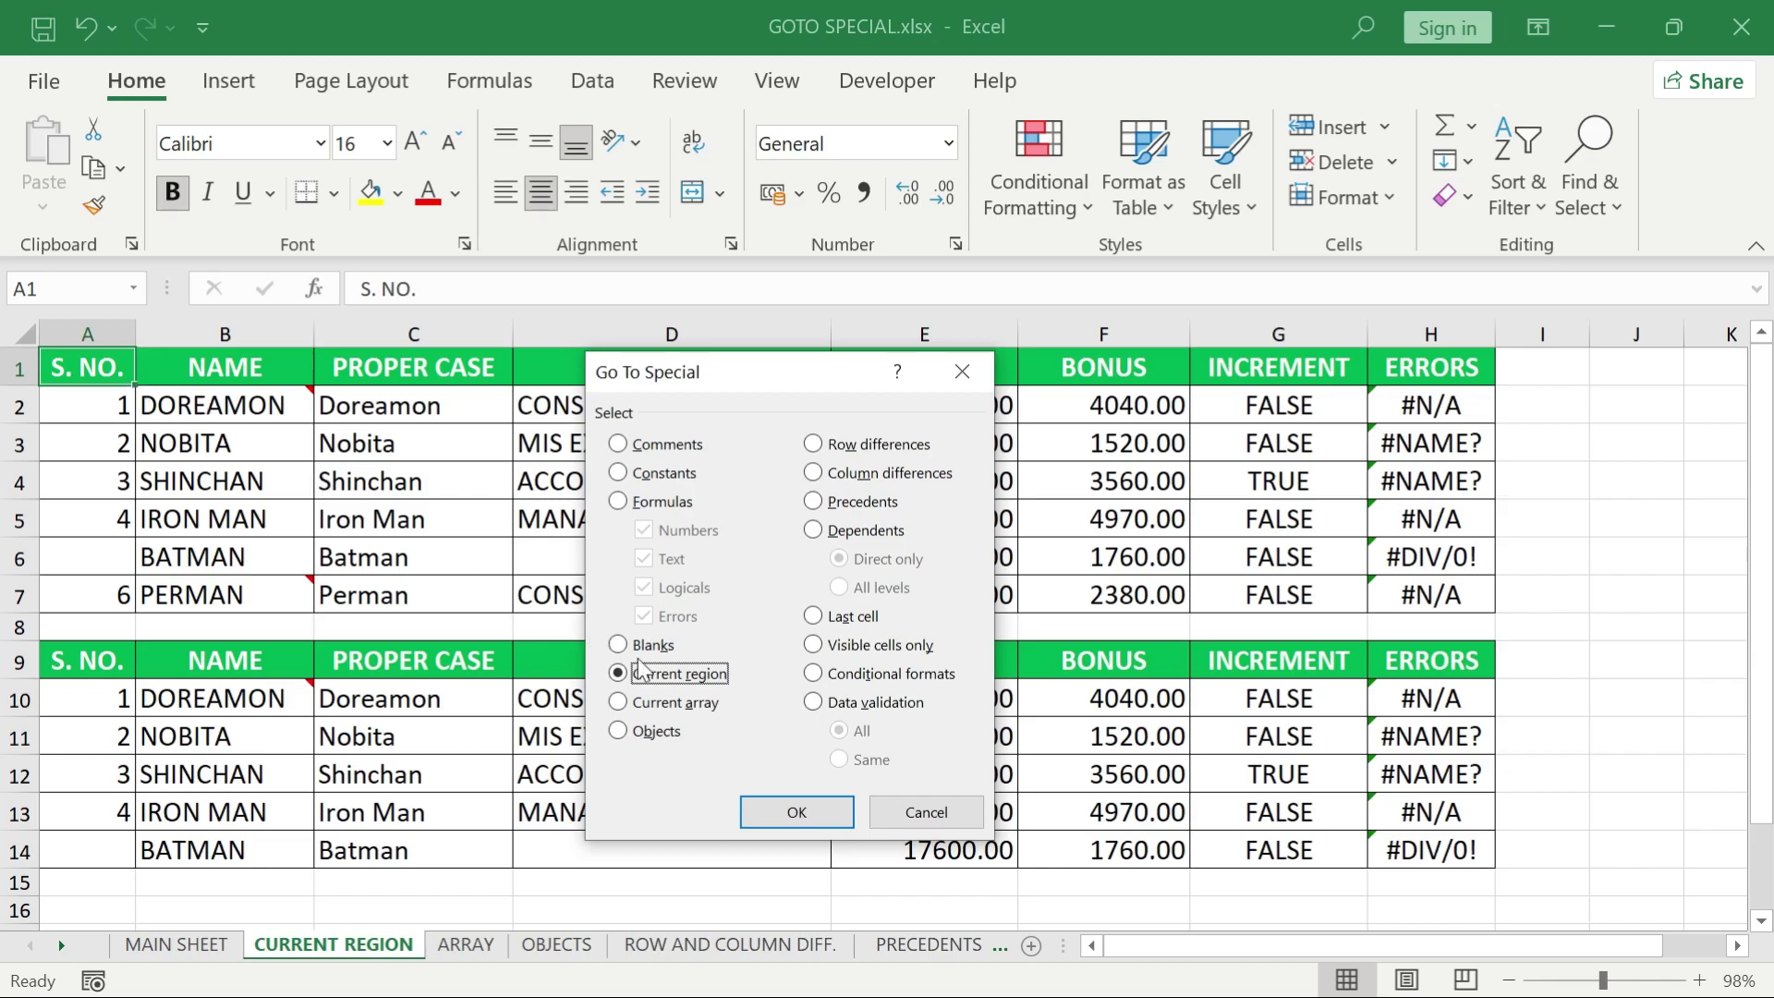
left_click(806, 819)
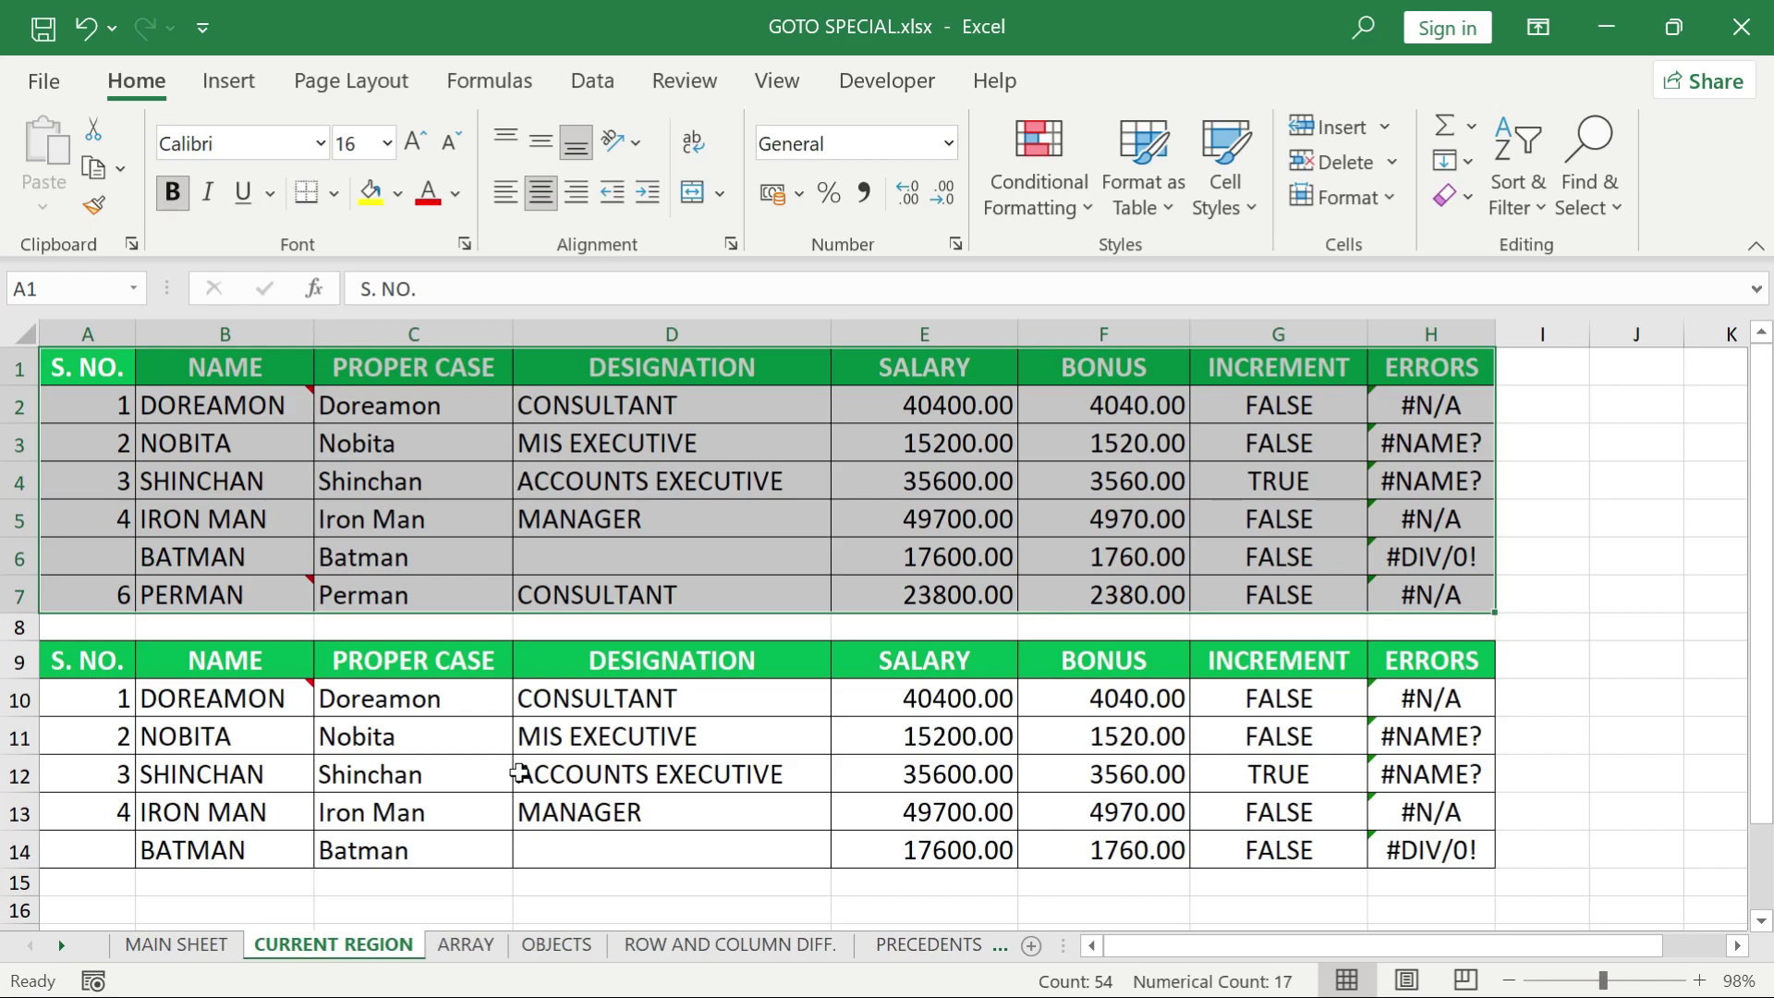
left_click(562, 744)
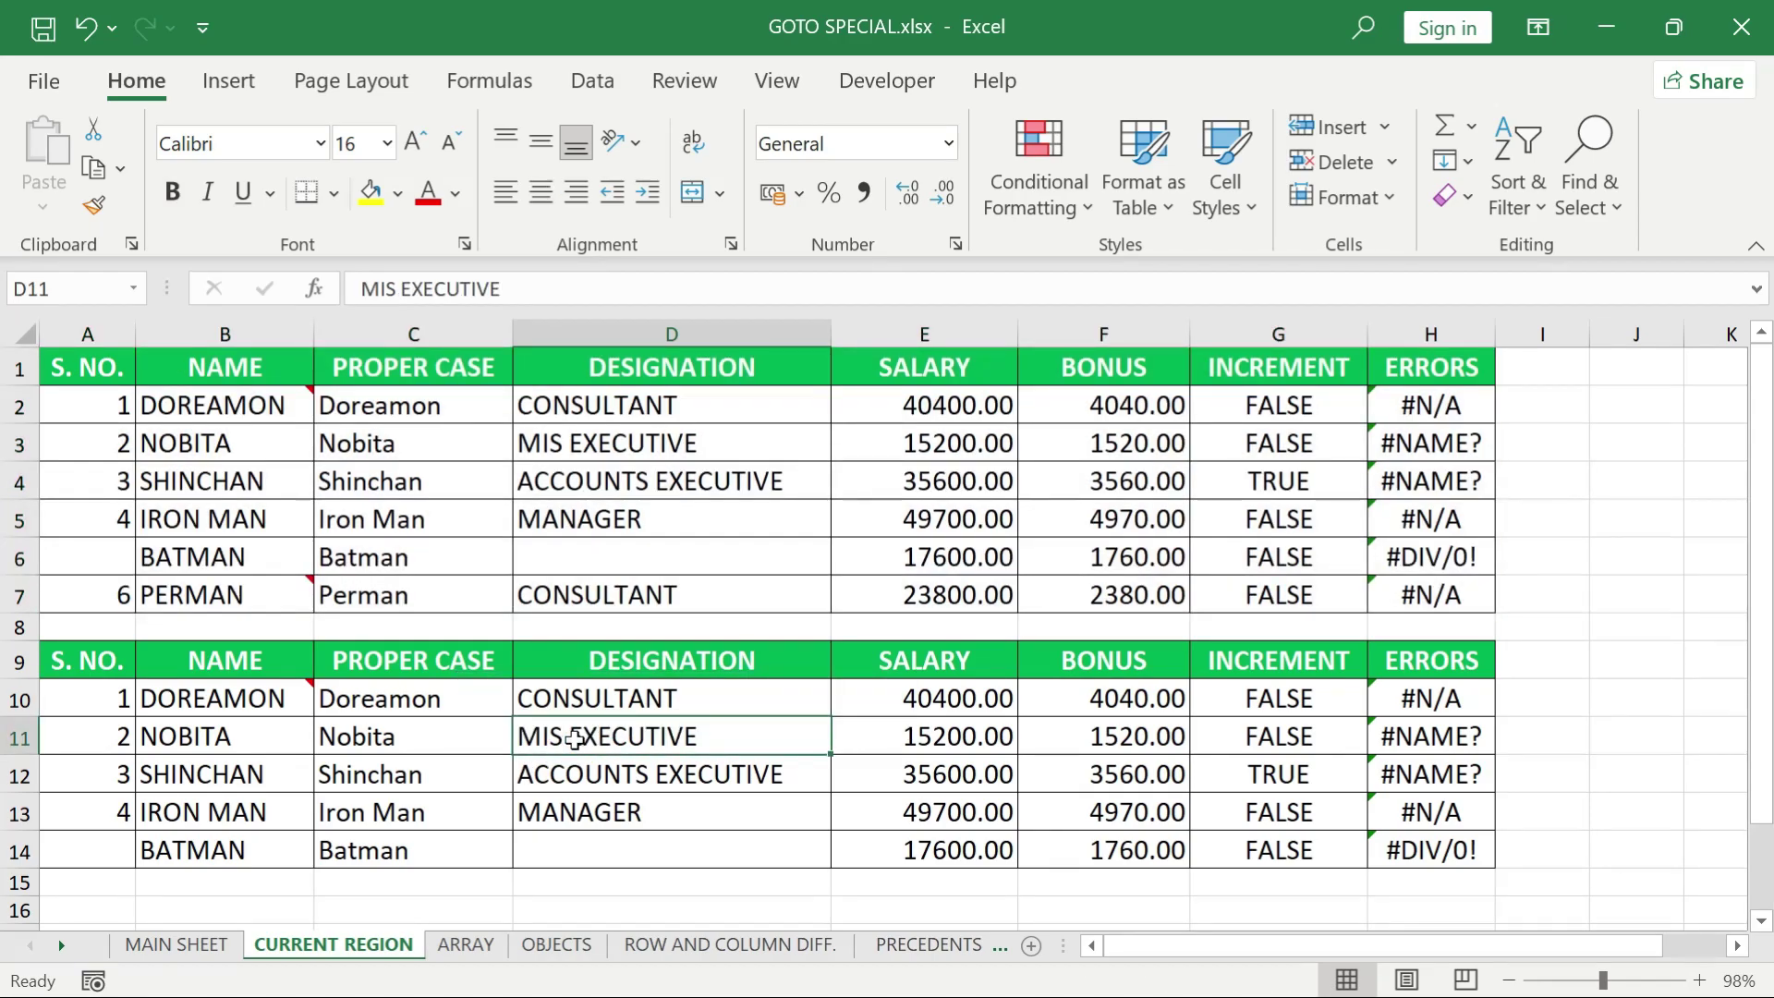
key("ctrl+a")
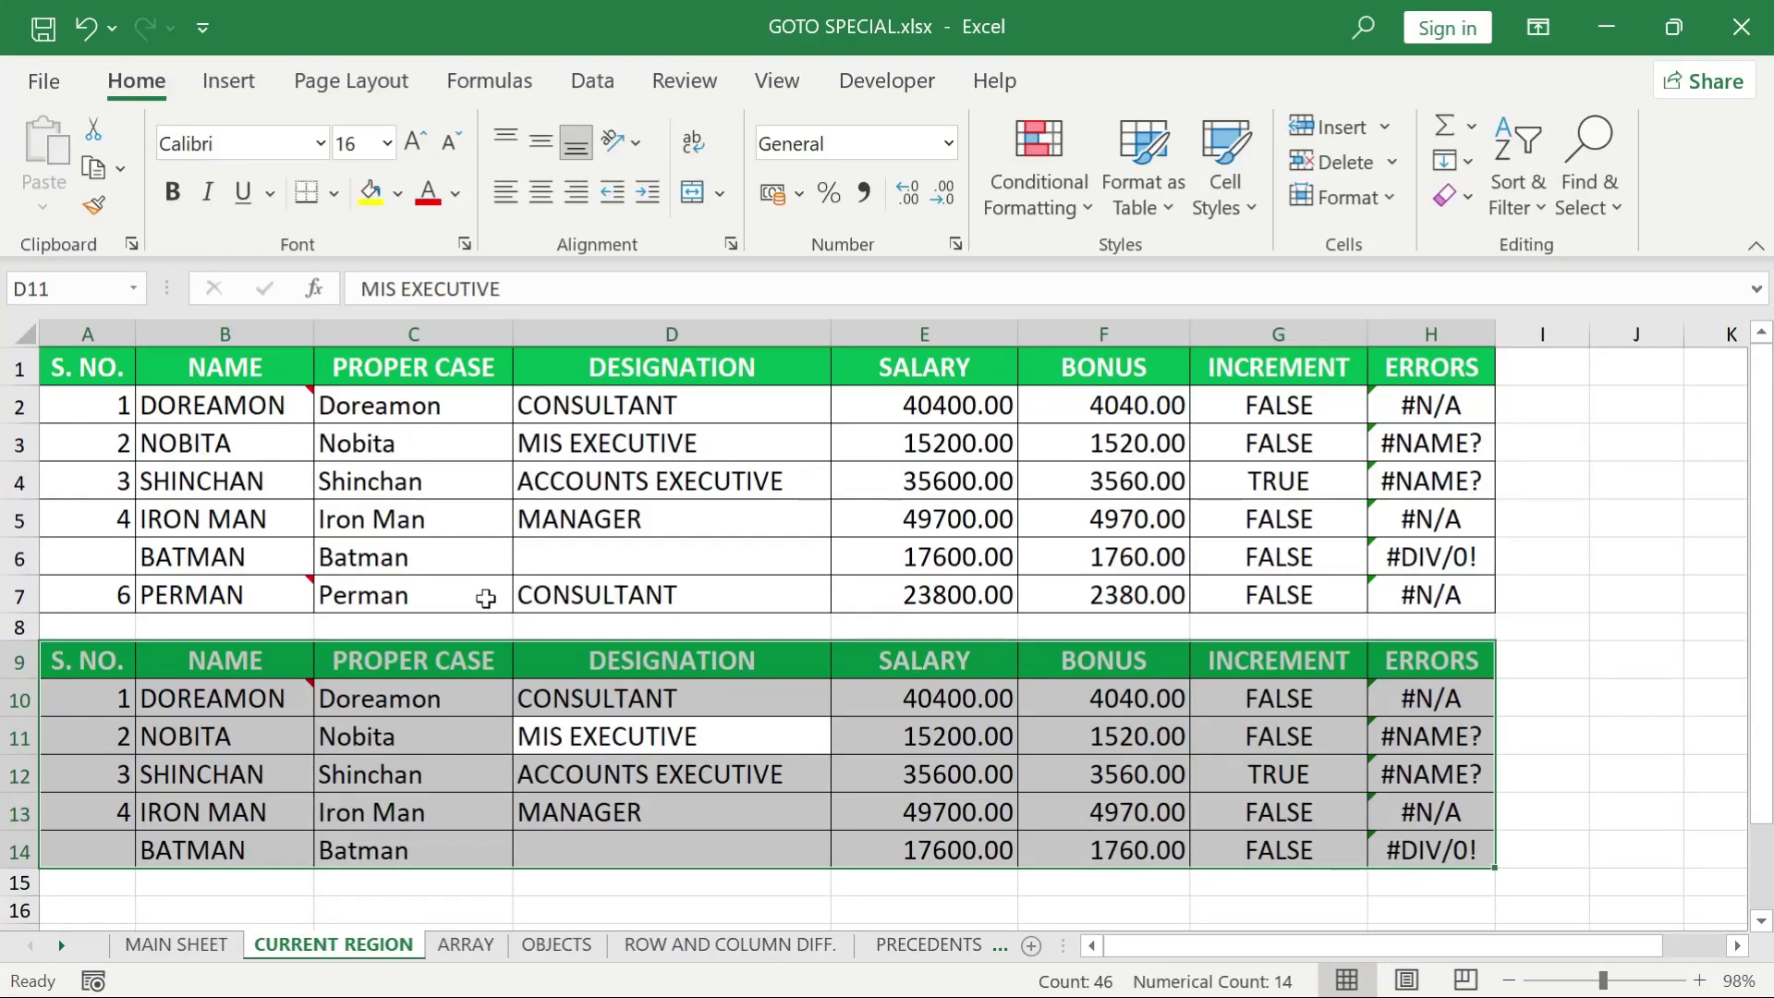
Switch to the ARRAY sheet and inspect the formula in A4
key("ctrl+Page_Down")
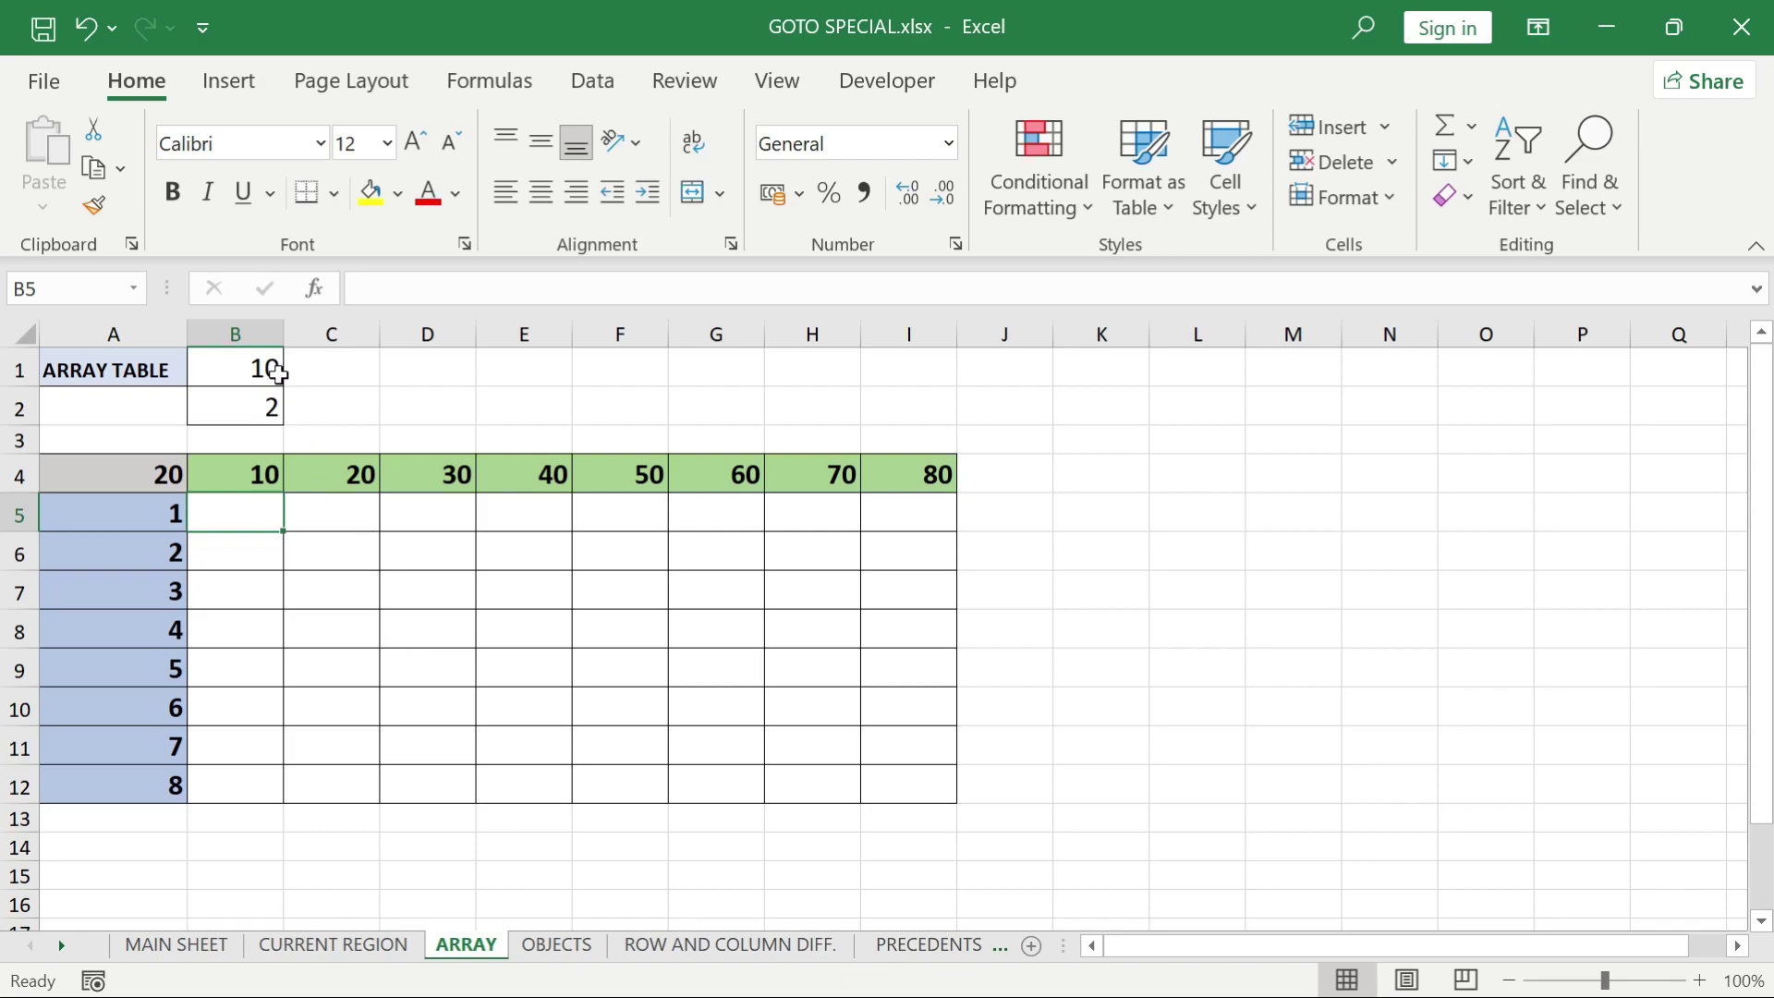
double_click(147, 477)
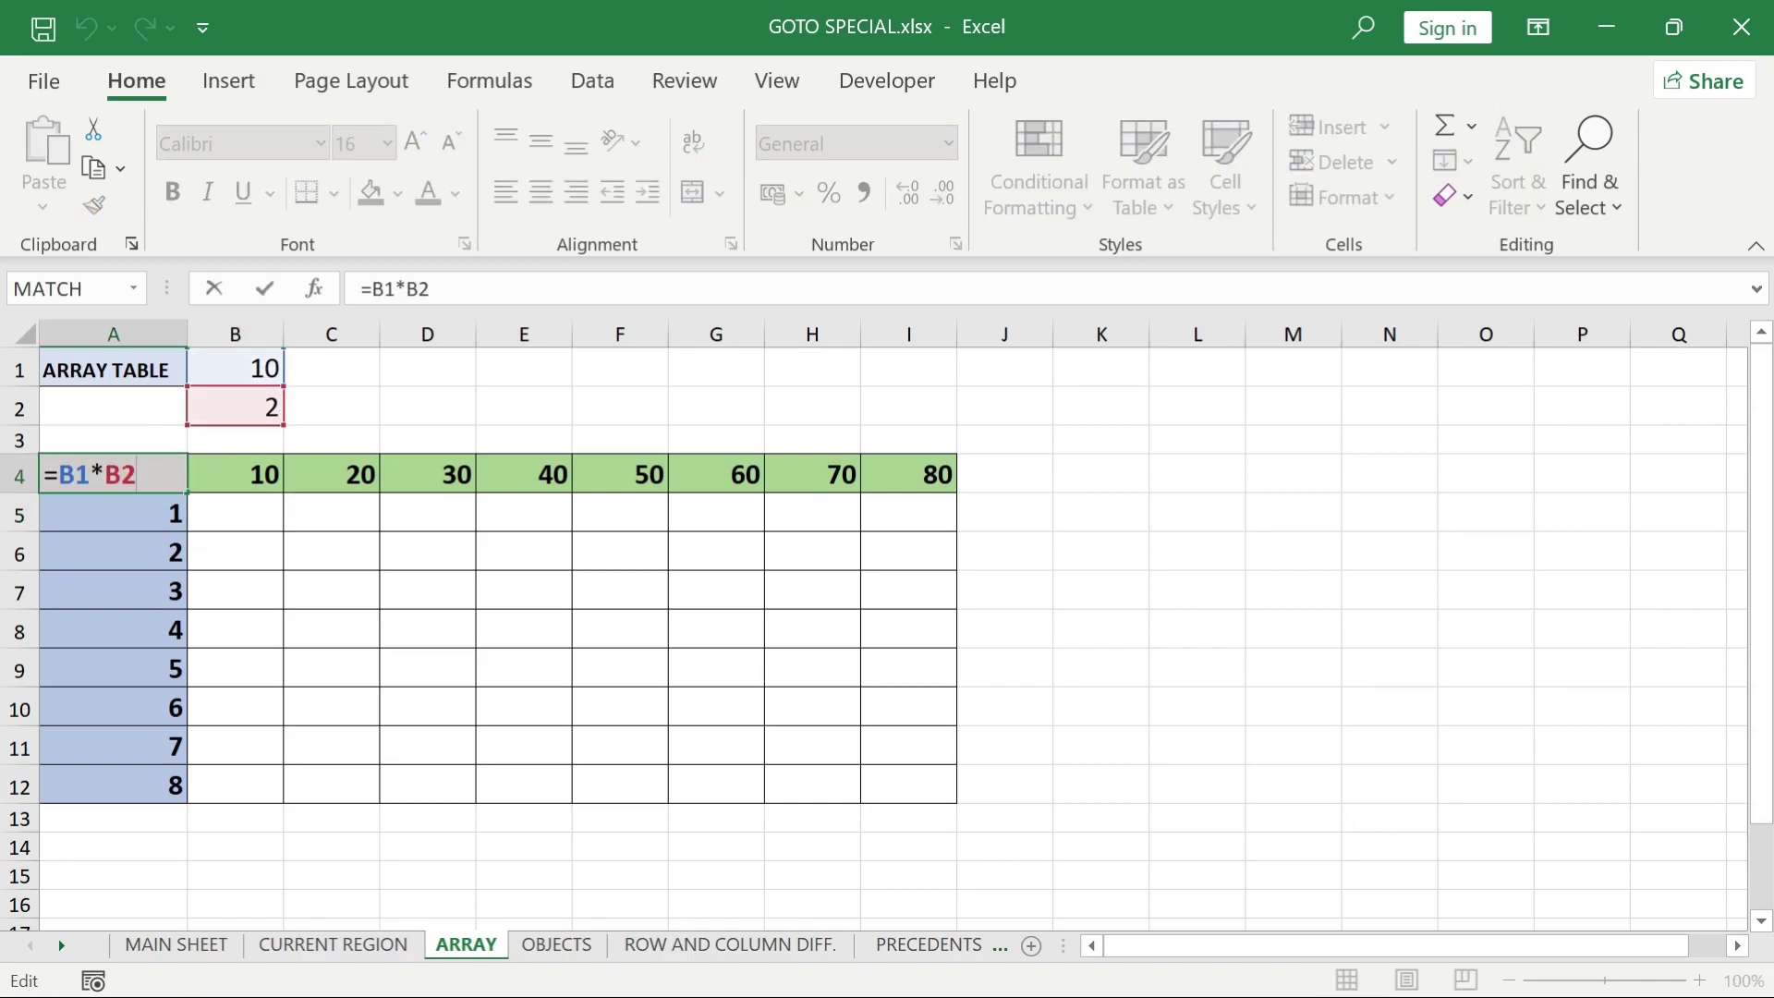
key("ctrl+Return")
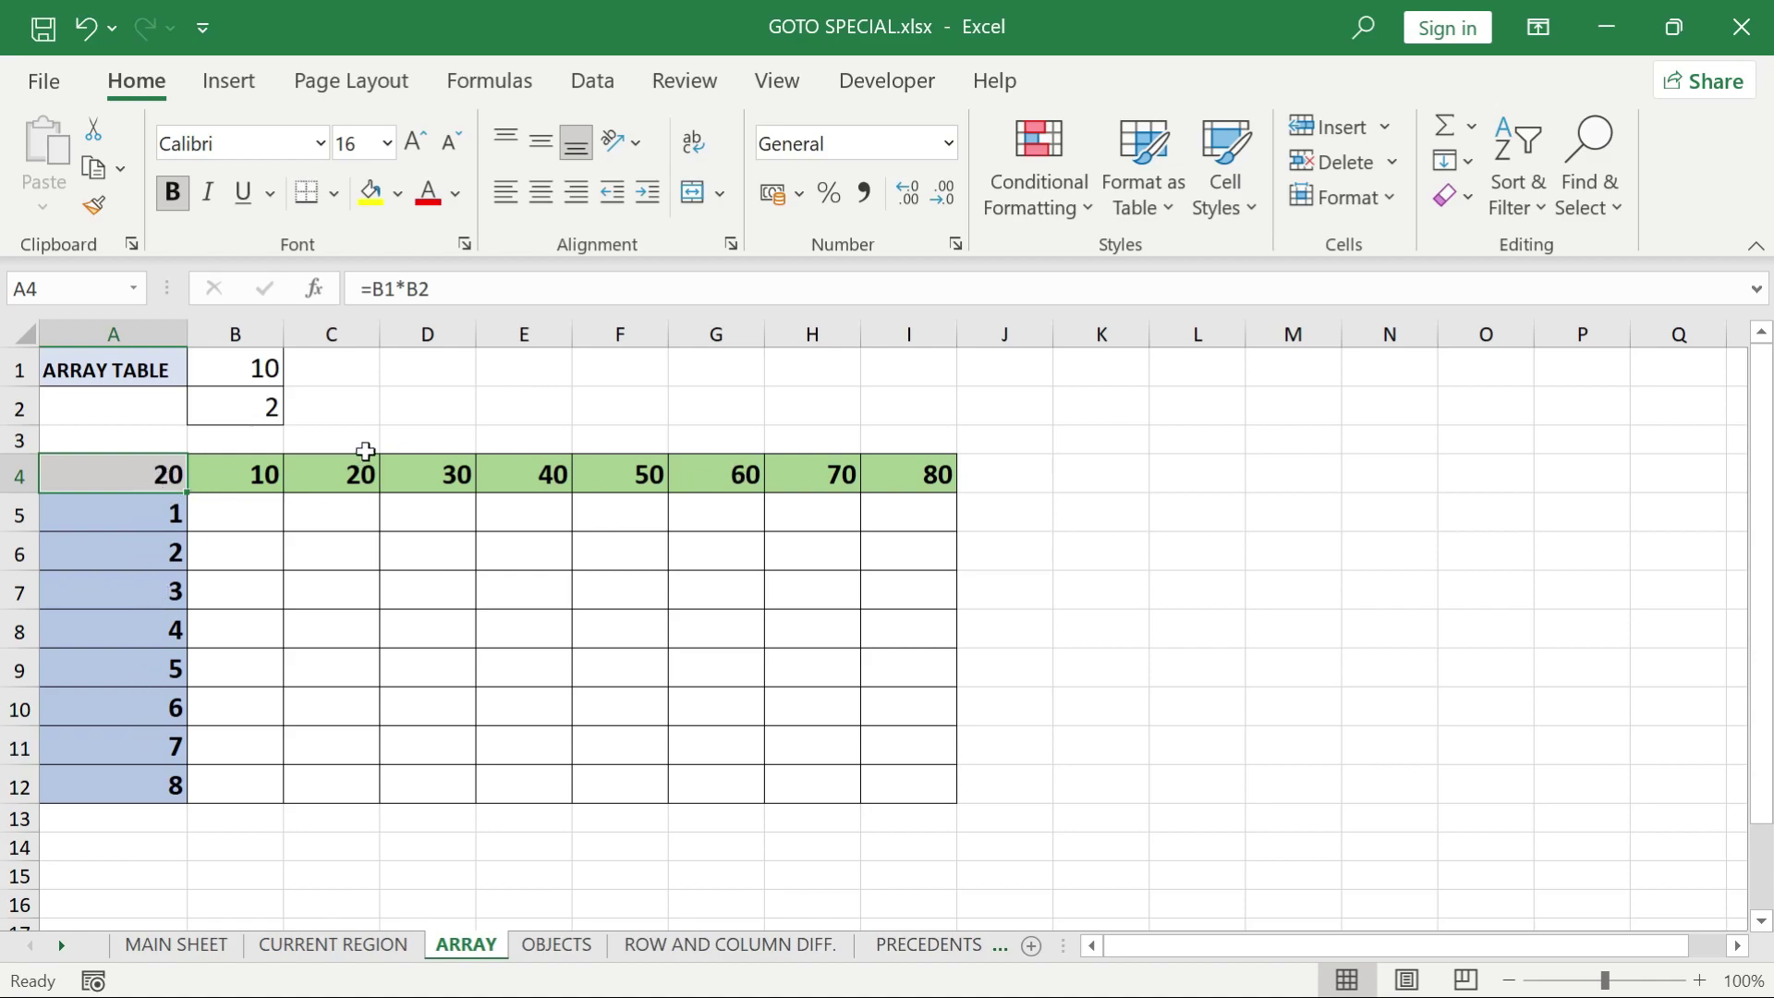
Create a what-if data table over A4:I12 with B1 as row input cell and B2 as column input cell
left_click(126, 466)
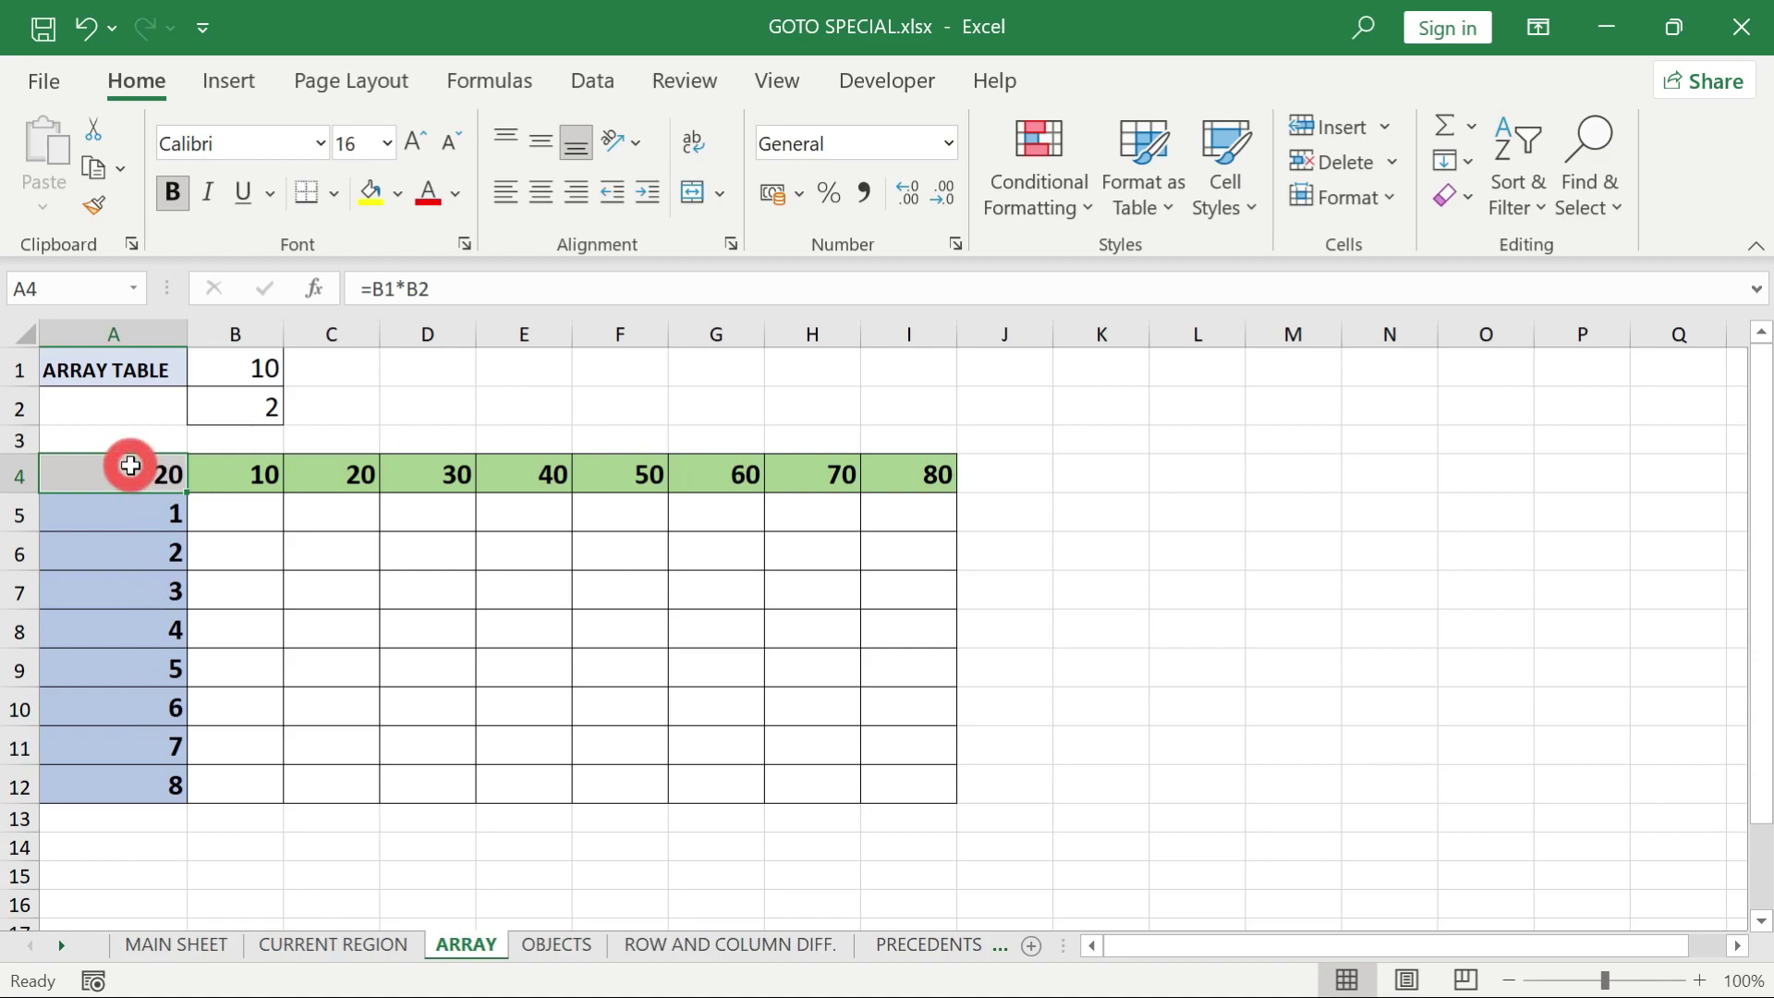
key("ctrl+/")
left_click(591, 78)
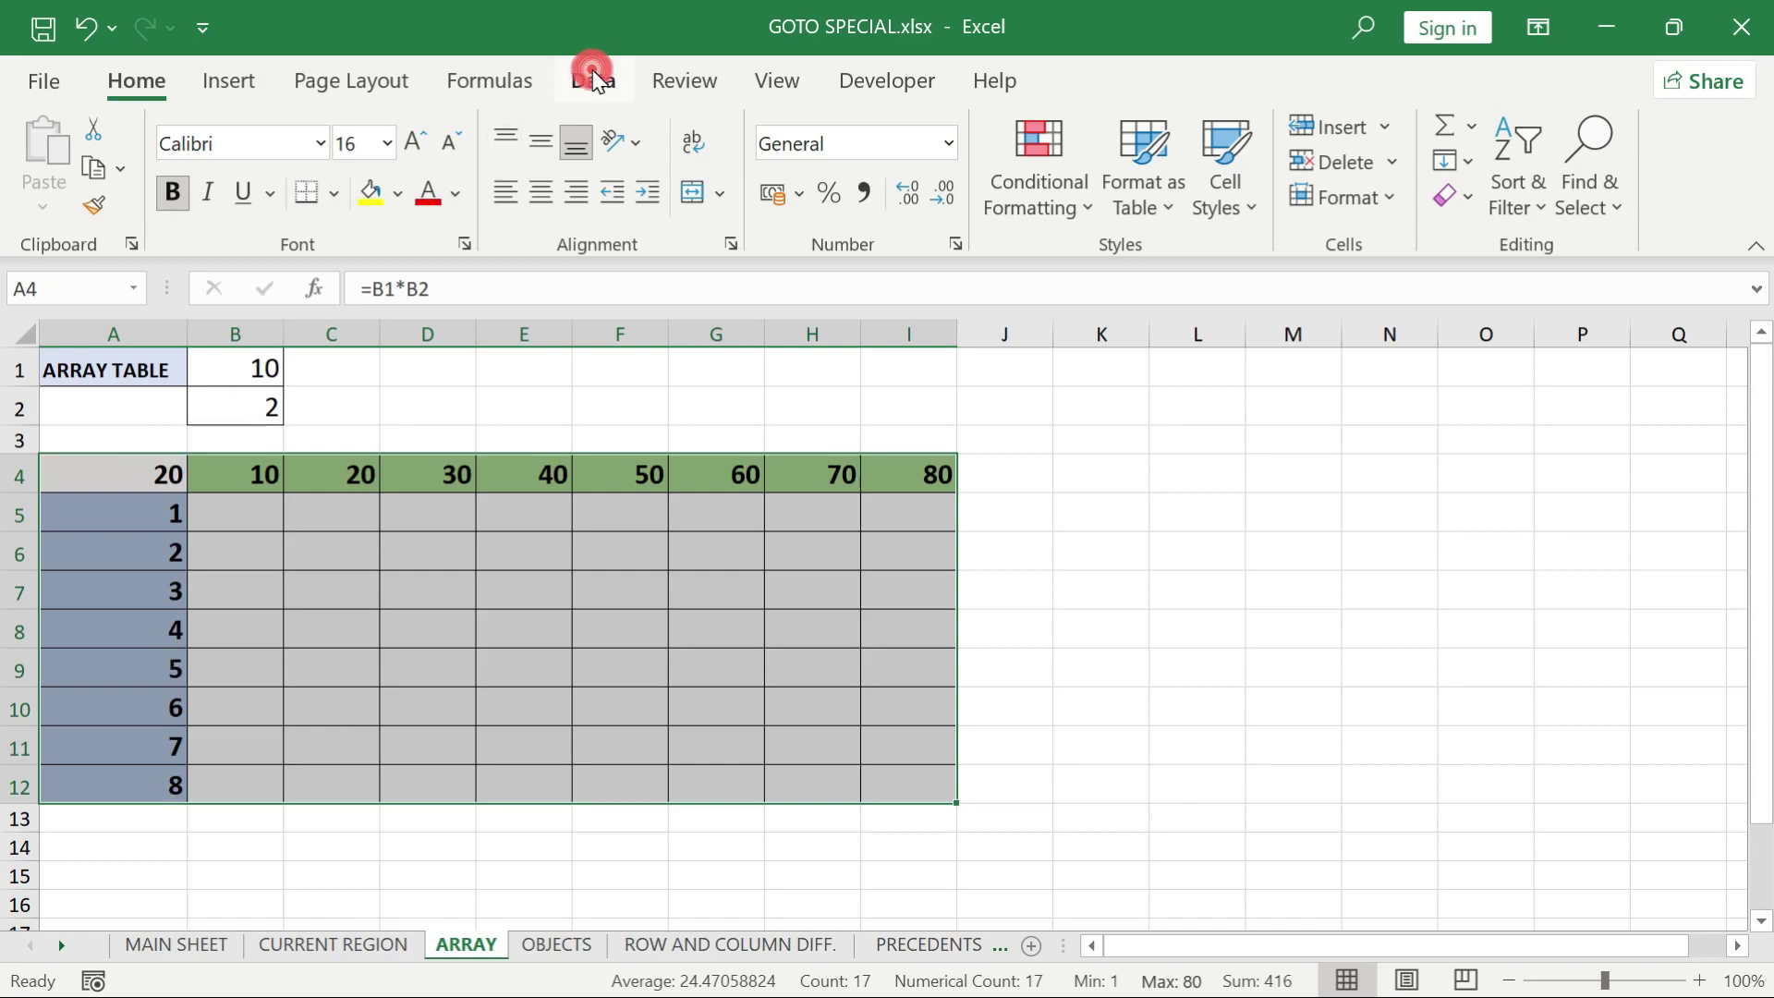
left_click(1429, 203)
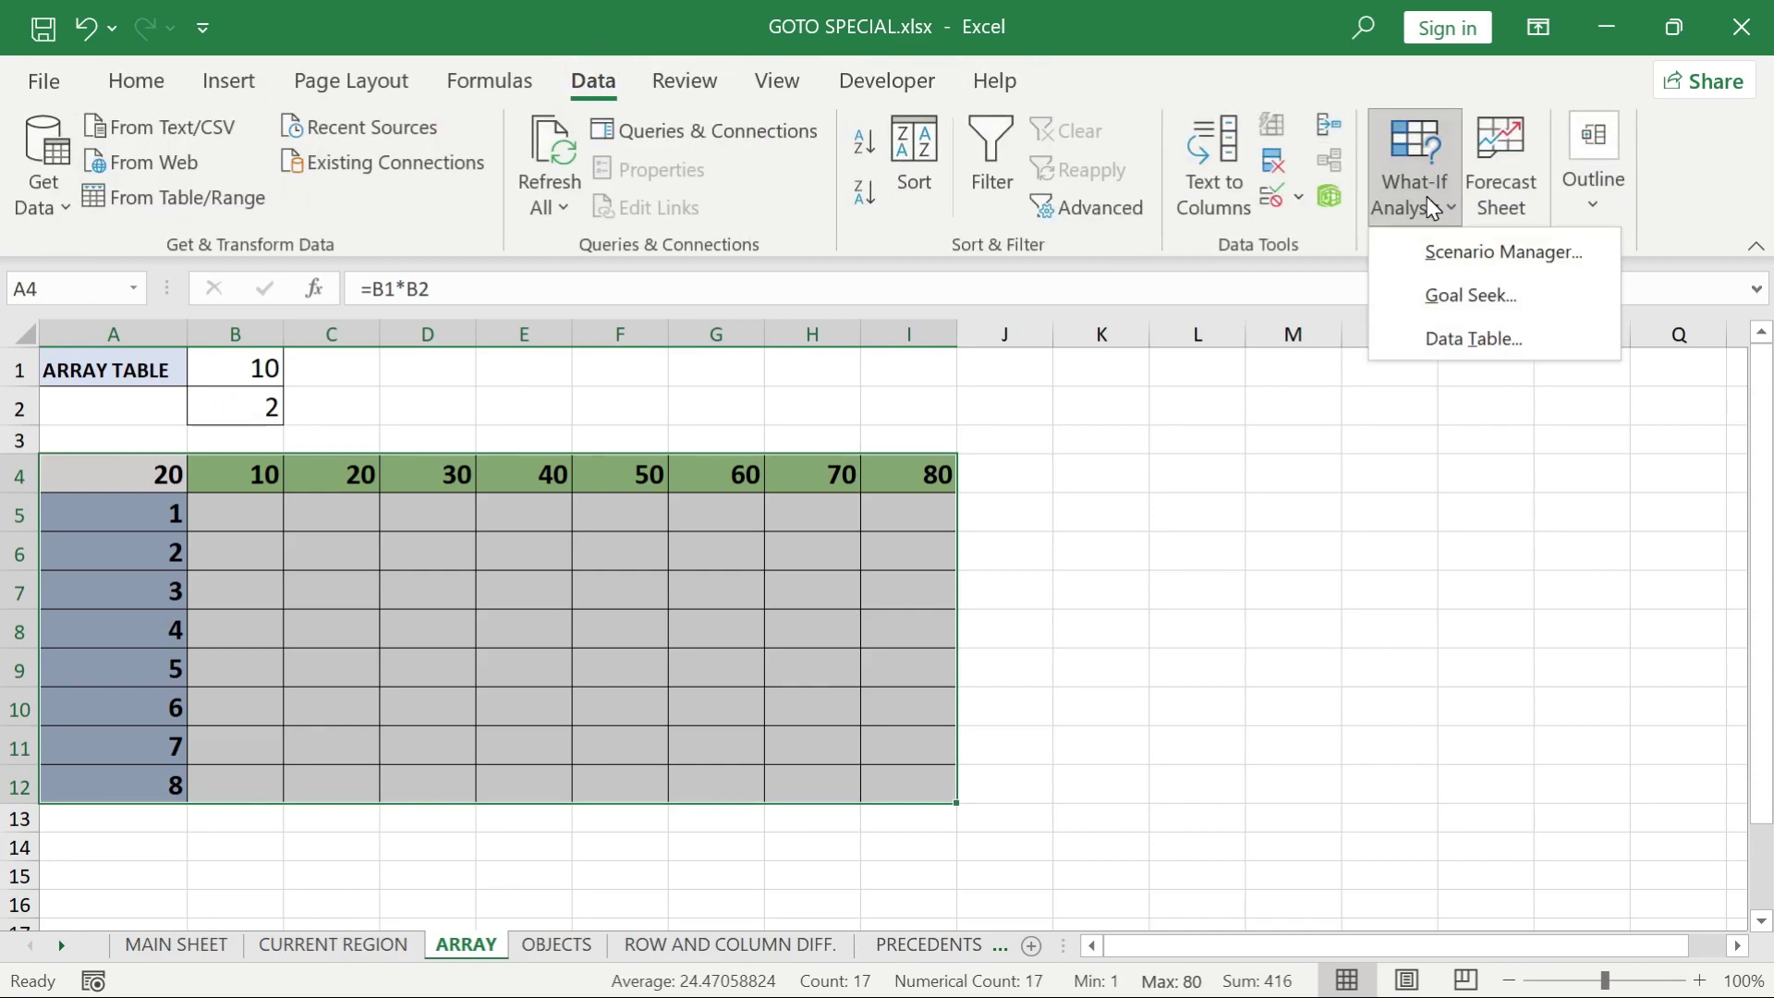
left_click(1468, 340)
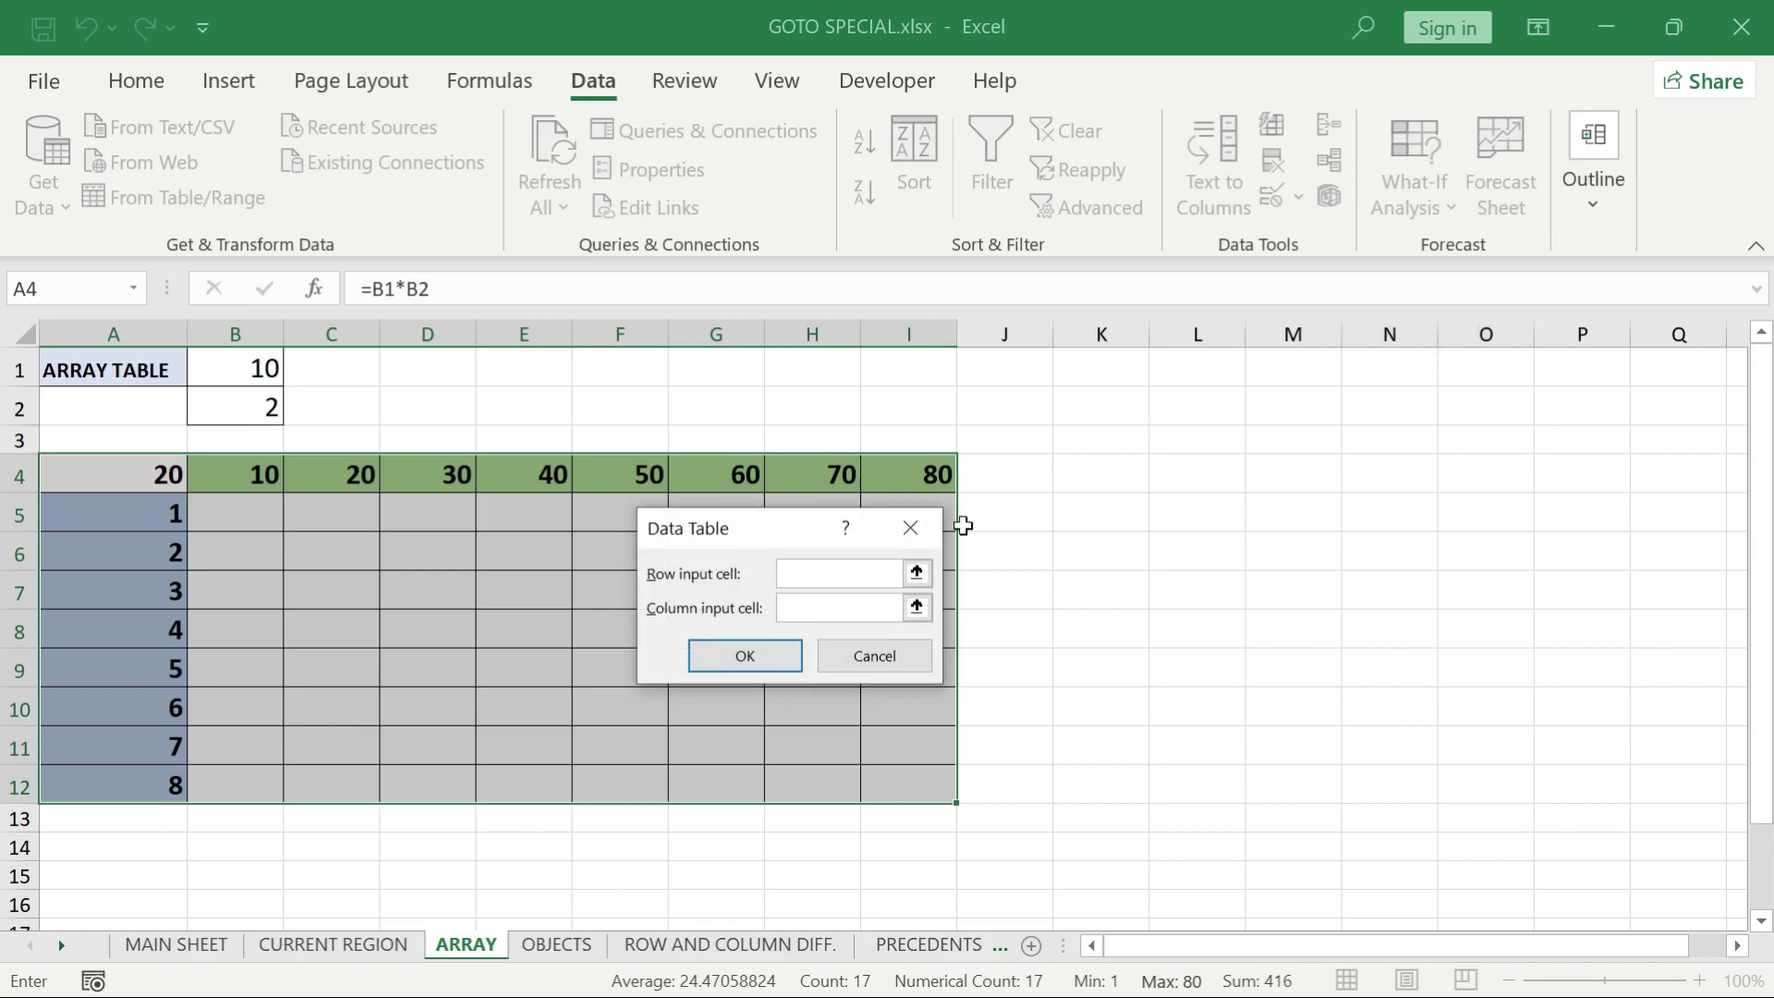
left_click(266, 367)
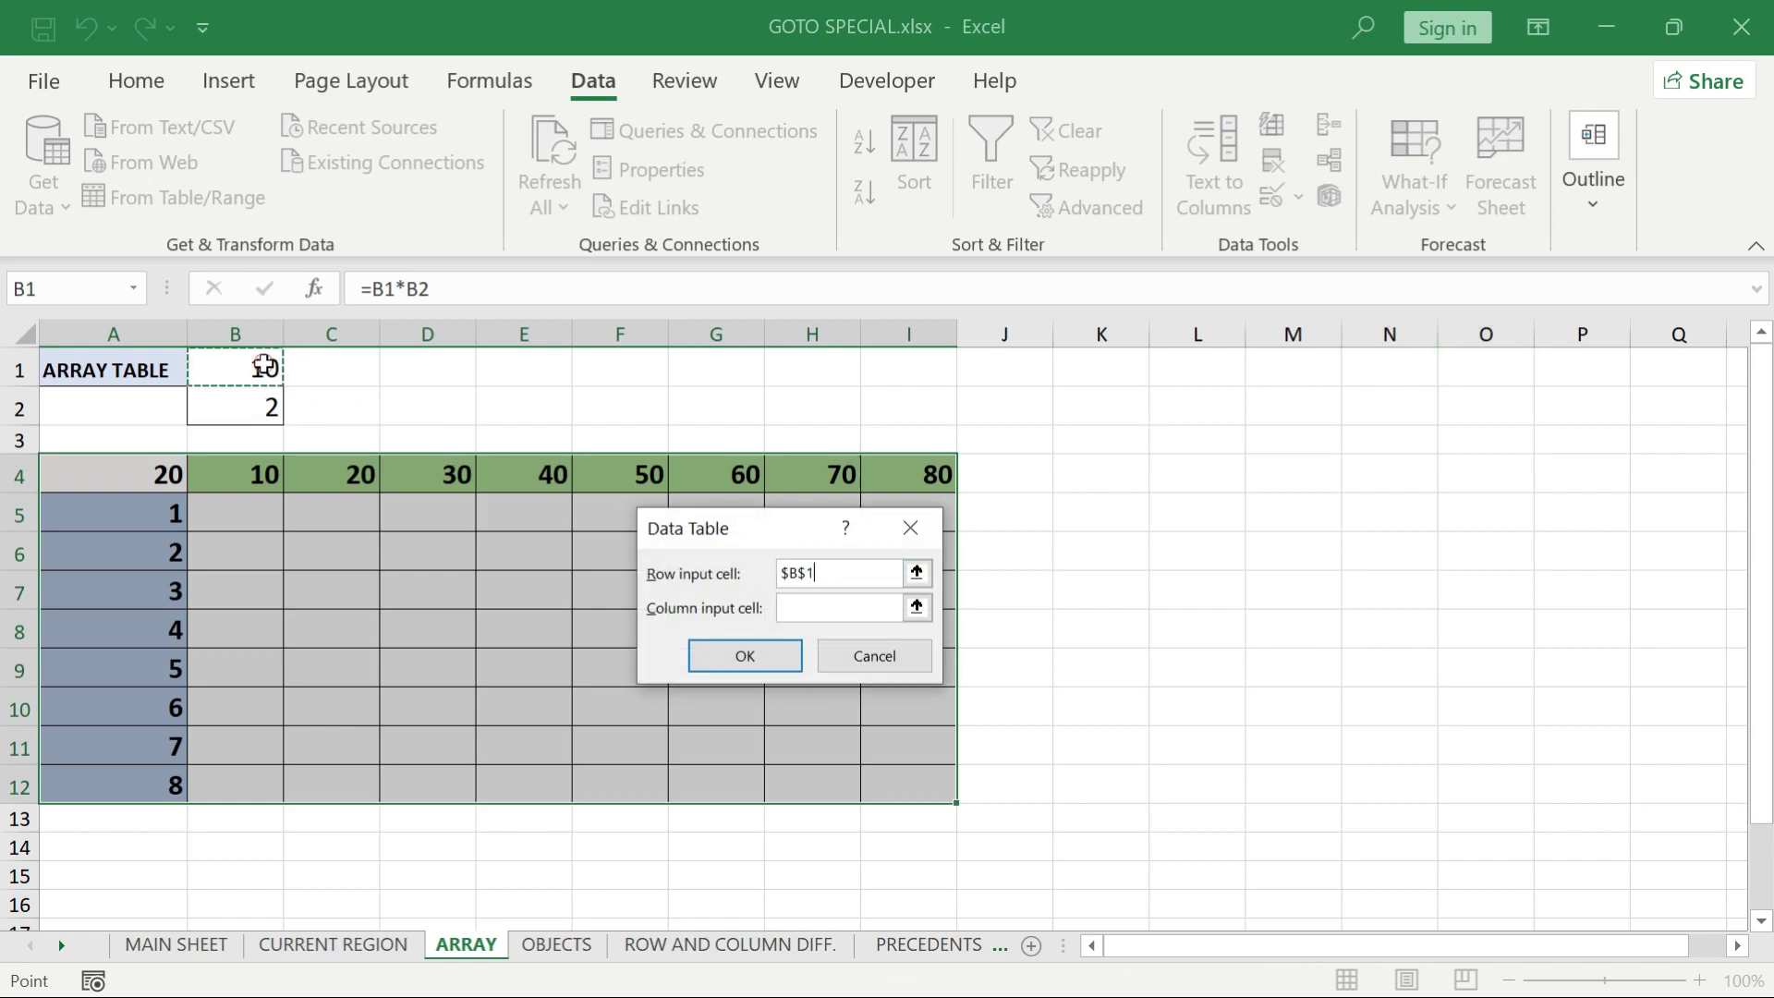
left_click(807, 610)
left_click(263, 411)
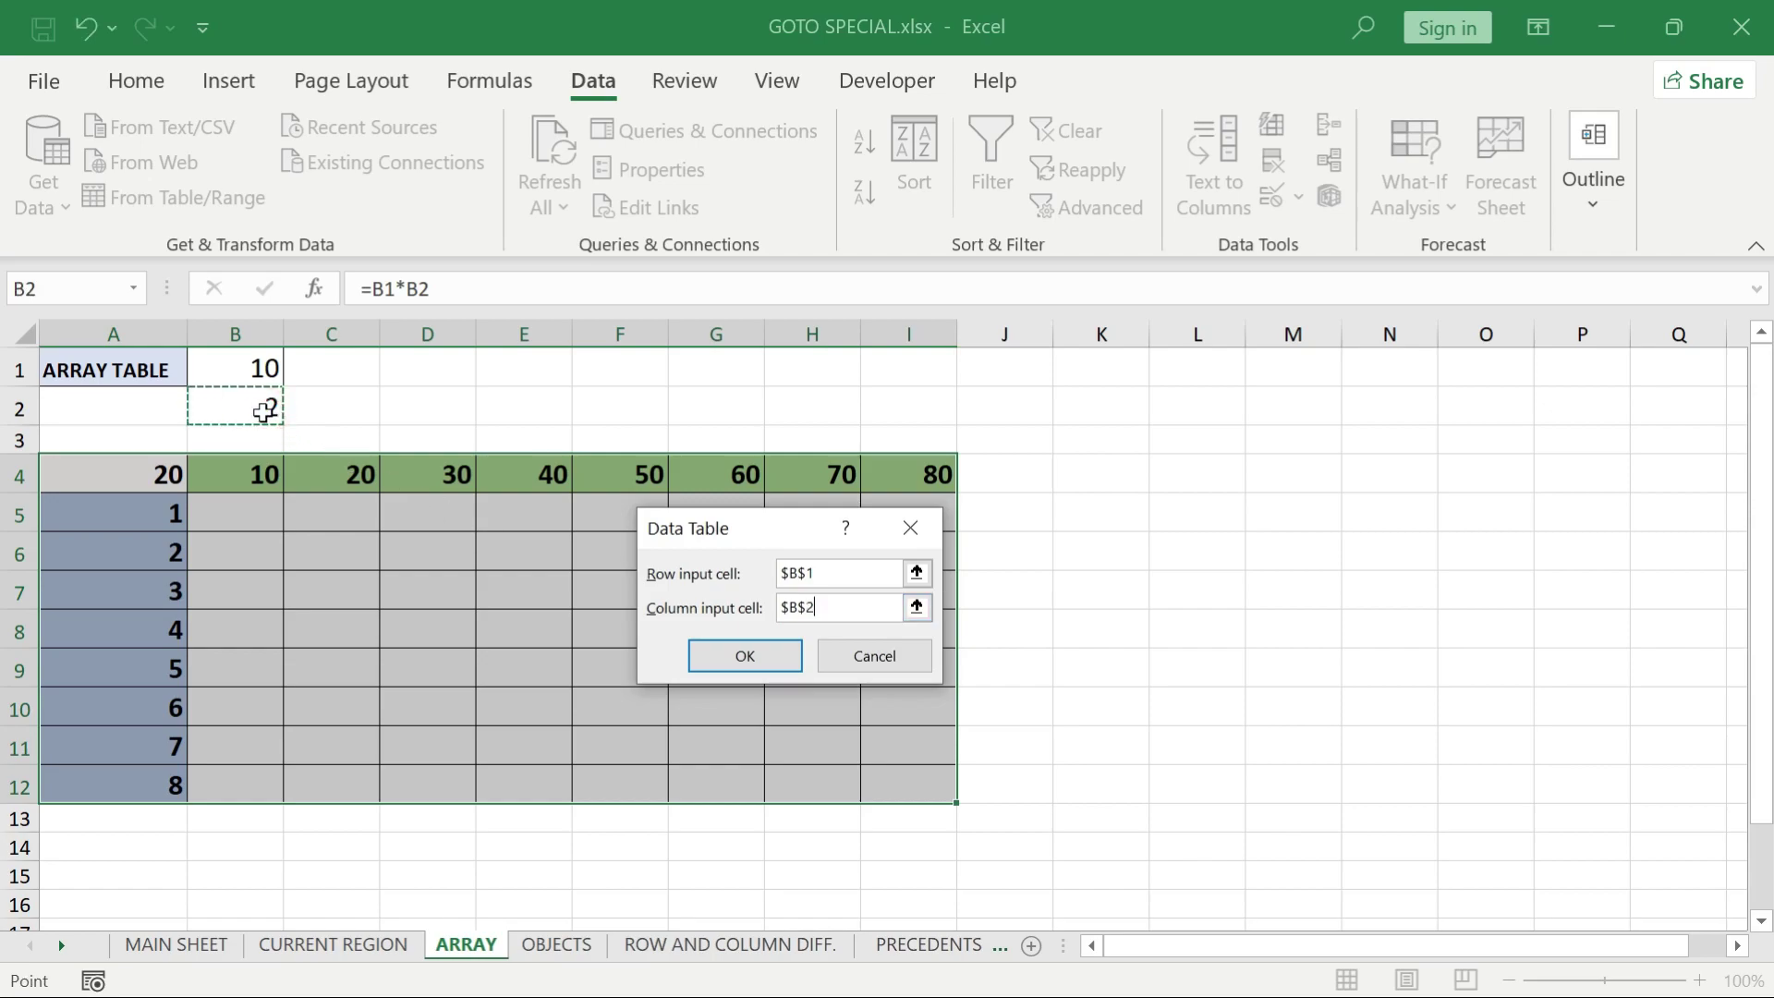
left_click(731, 670)
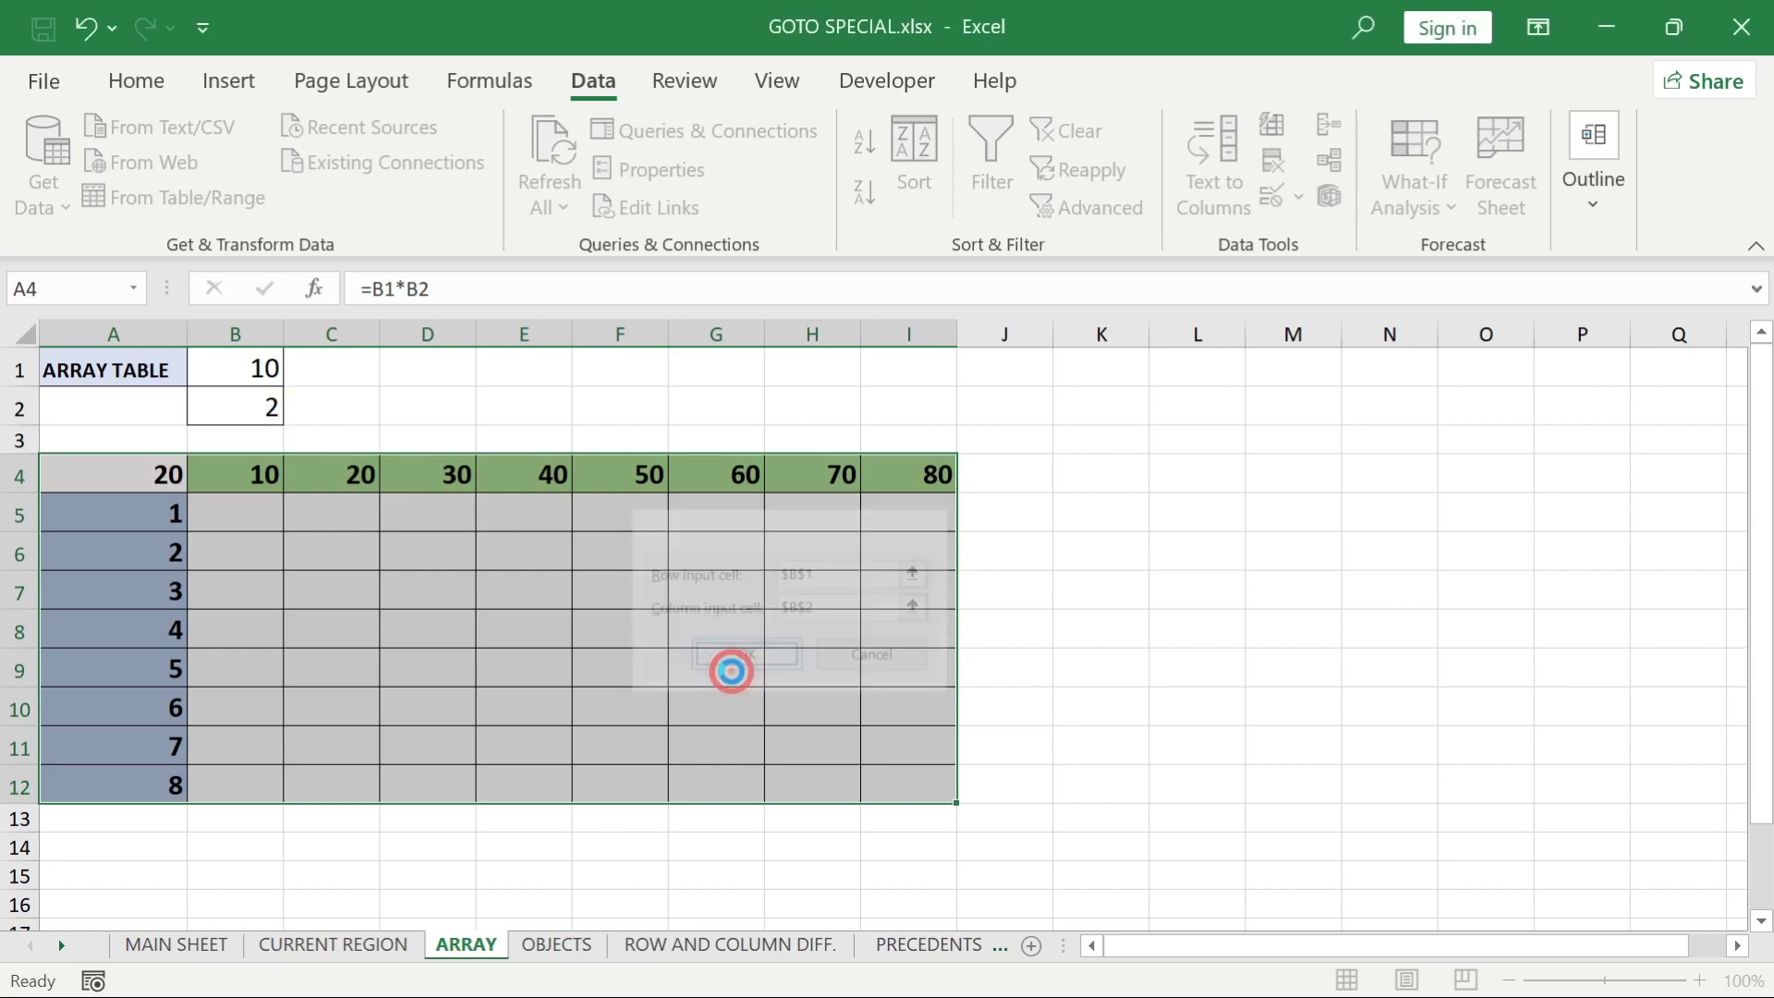
Inspect the data table's formula in G9 and the source formula in A4
left_click(731, 670)
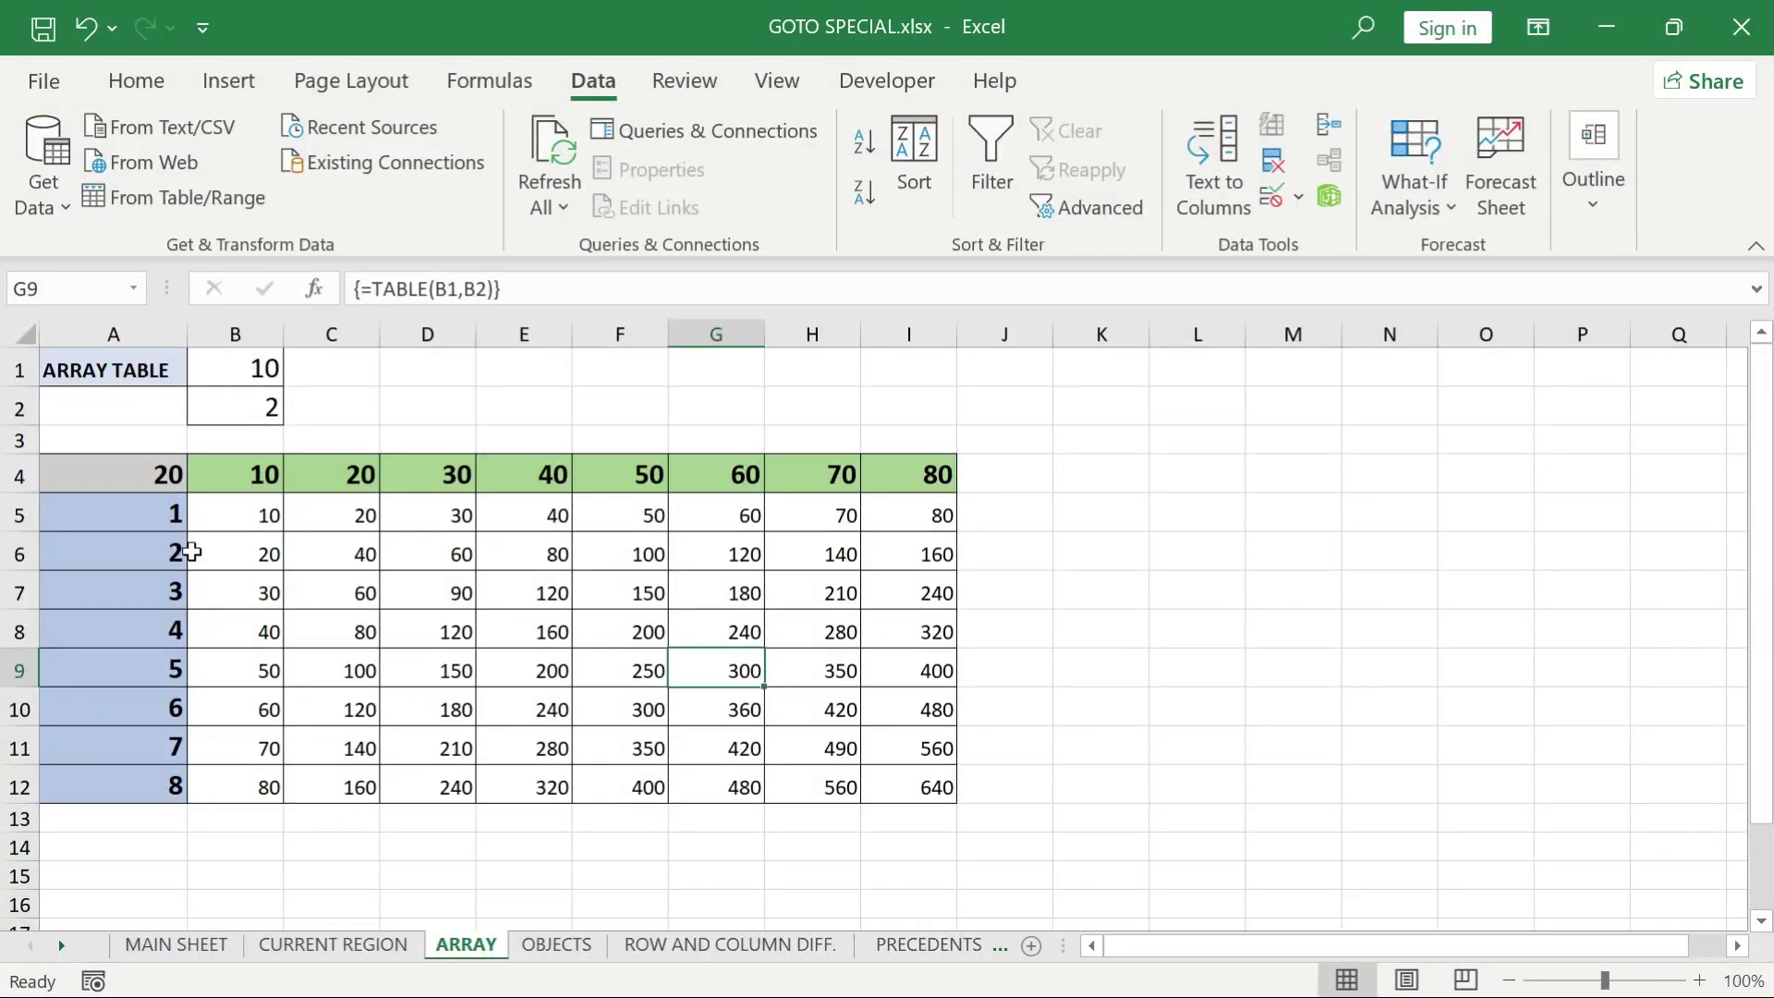
double_click(166, 474)
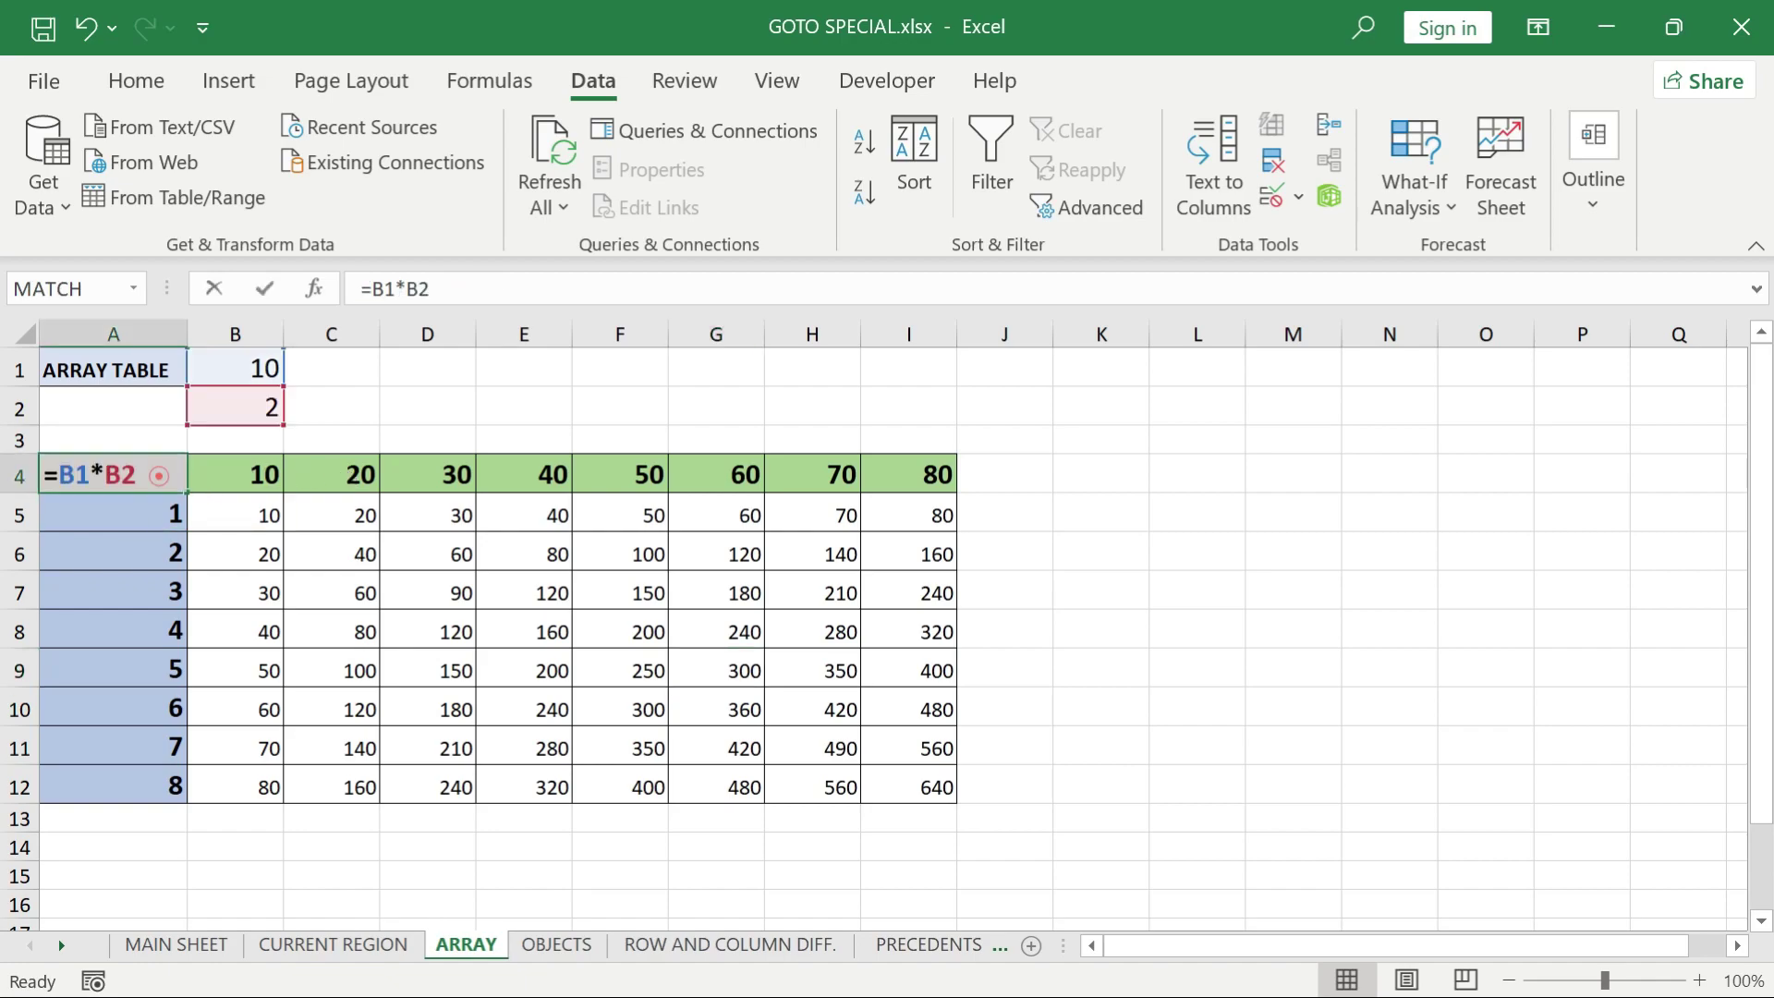
key("Escape")
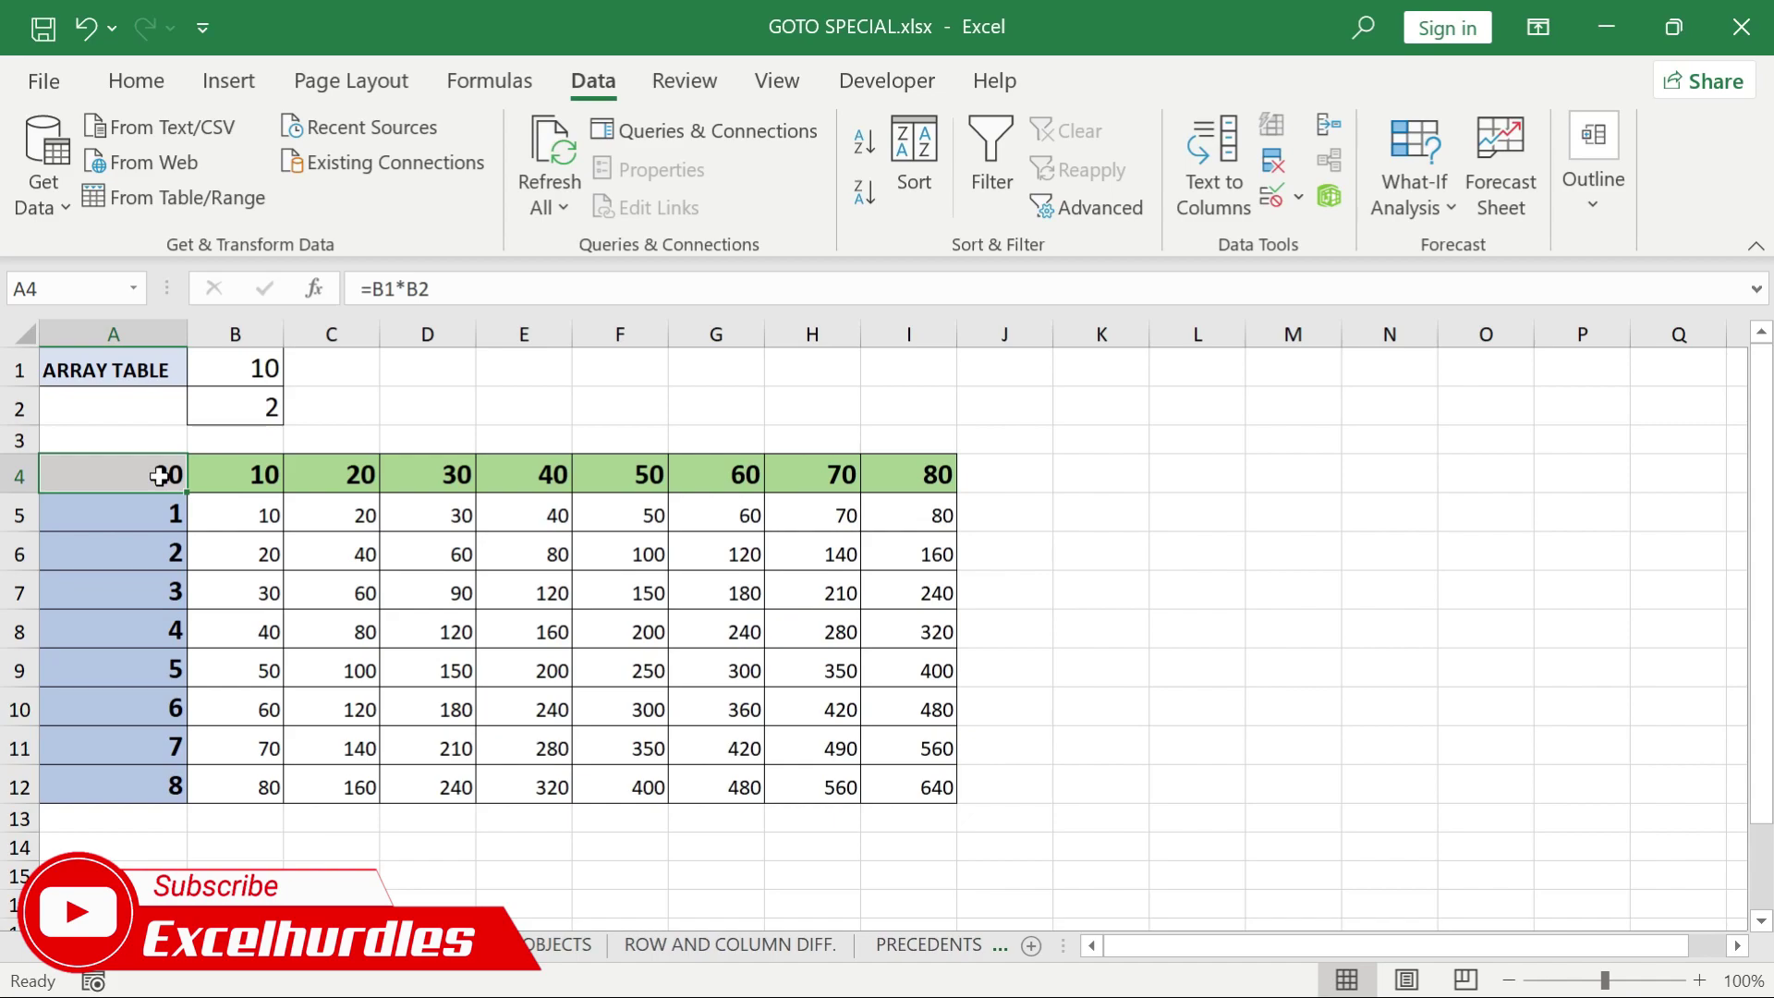
Select the current array containing B5 with Go To Special
left_click(234, 514)
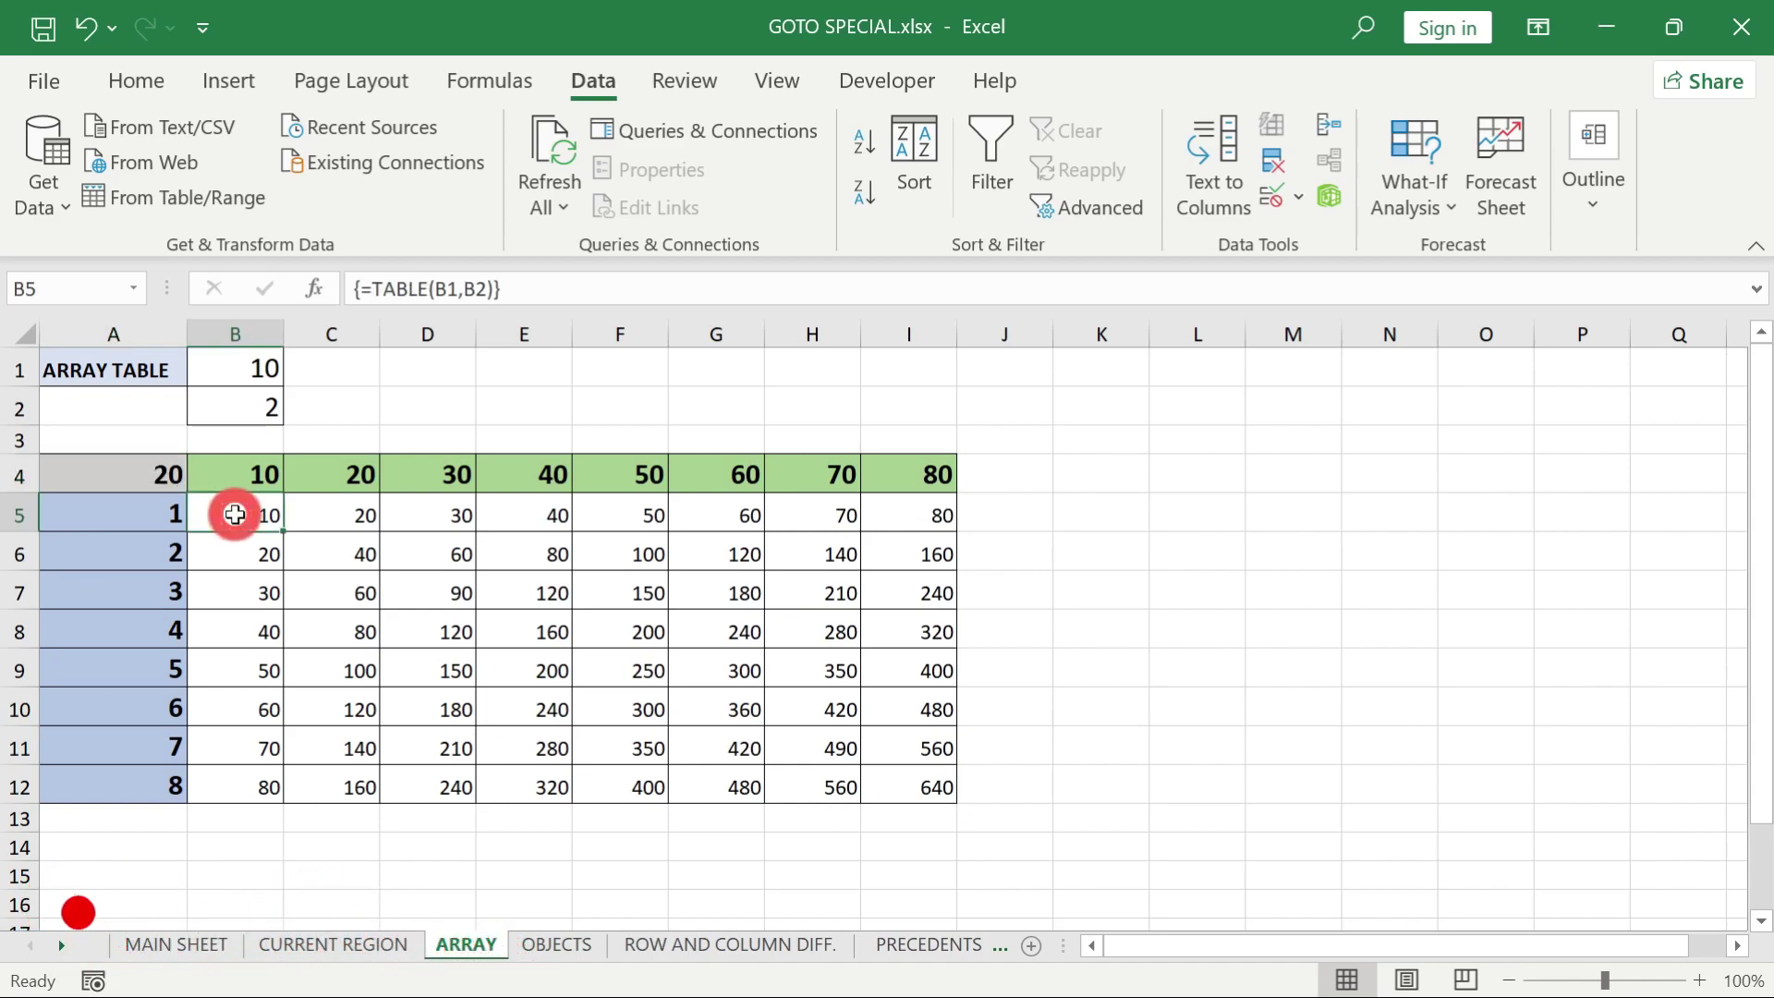
key("F5")
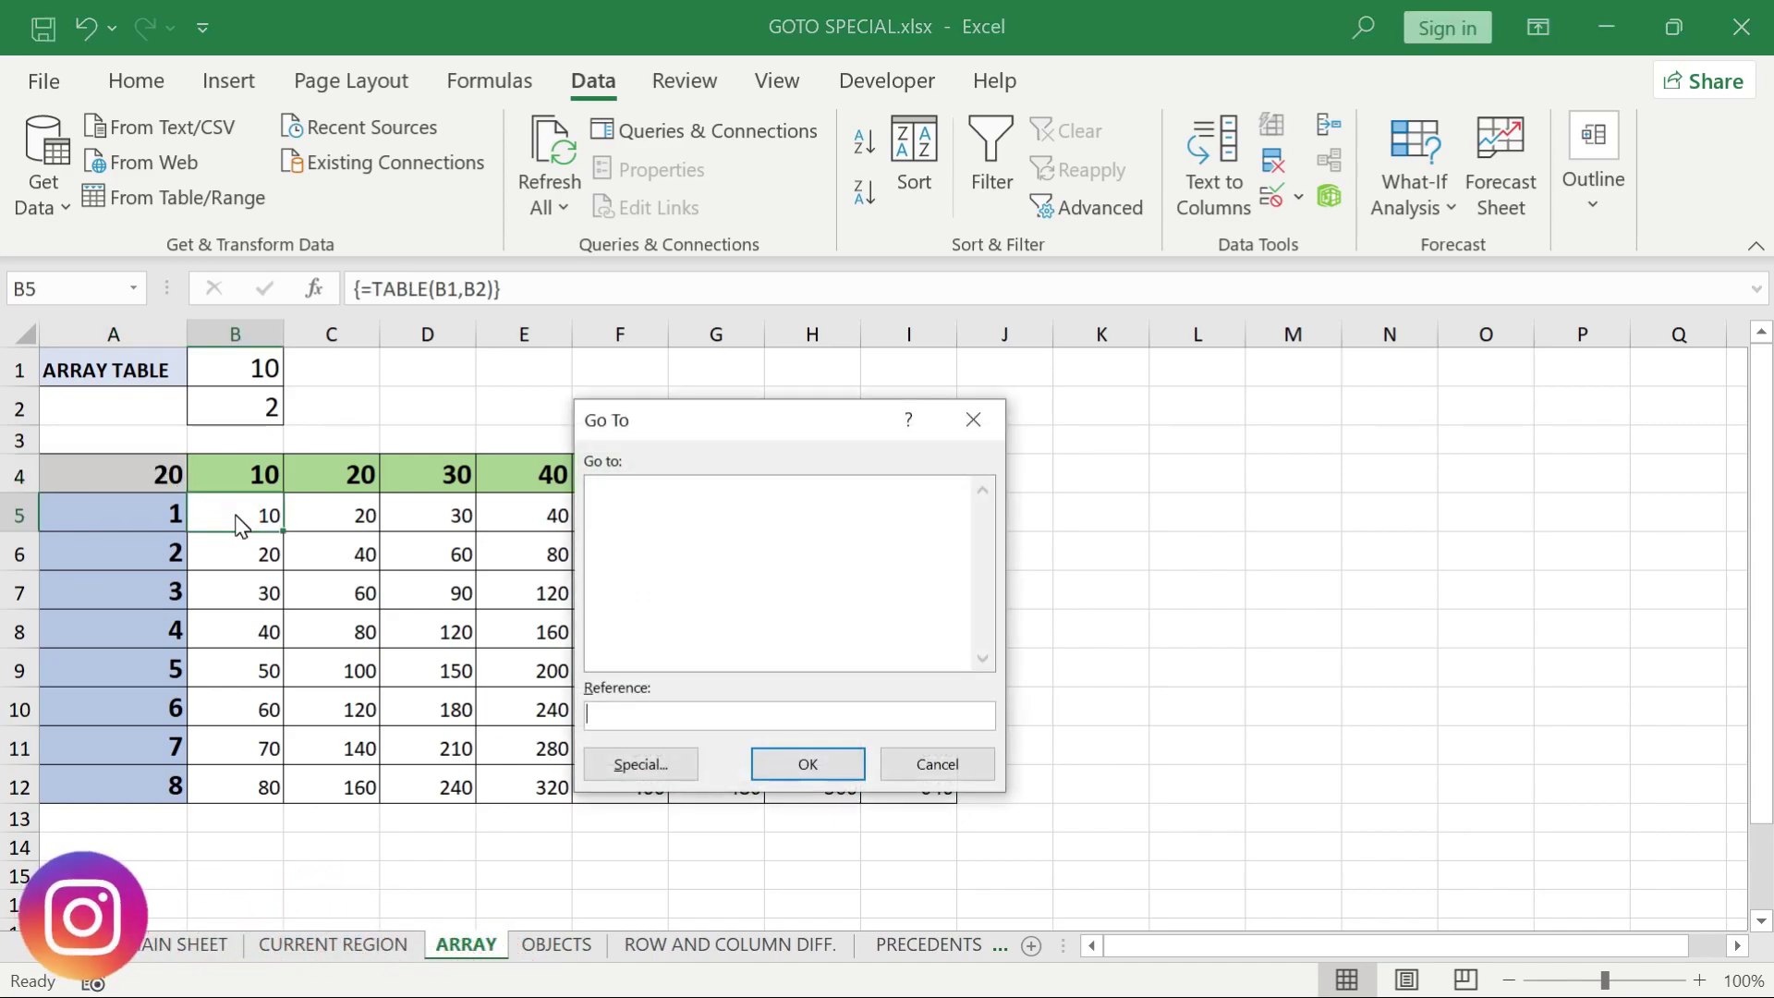
left_click(612, 772)
left_click(639, 702)
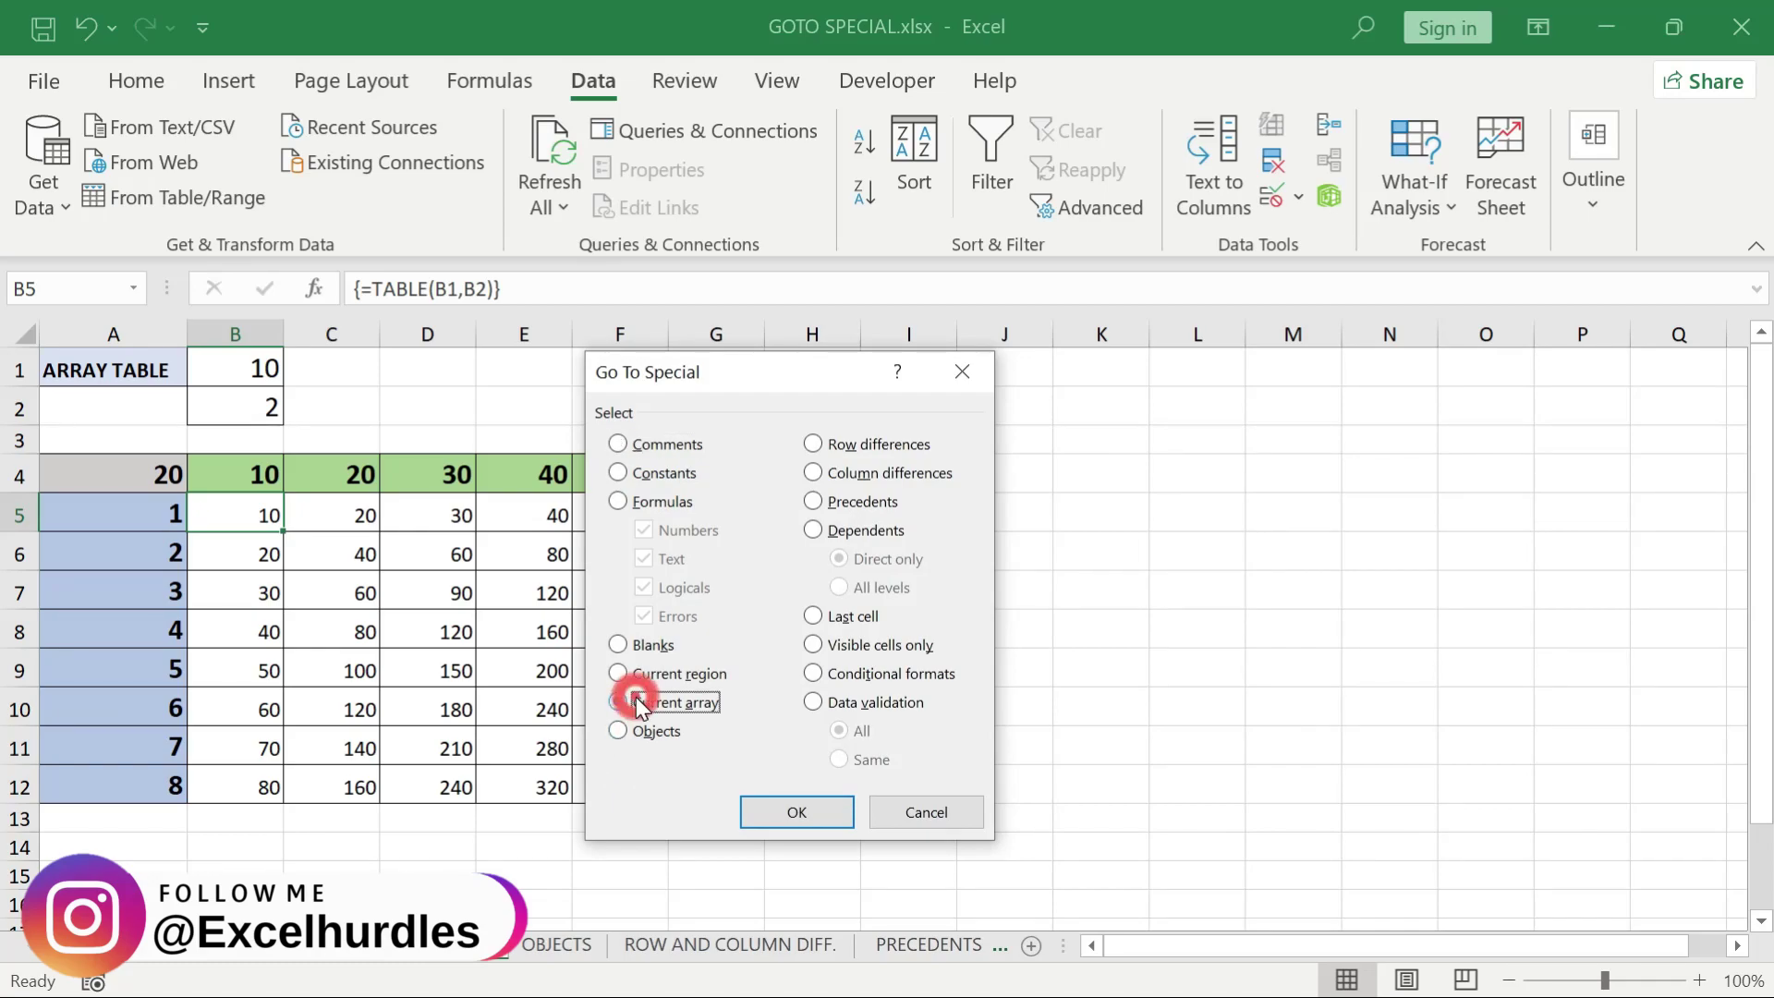
left_click(788, 810)
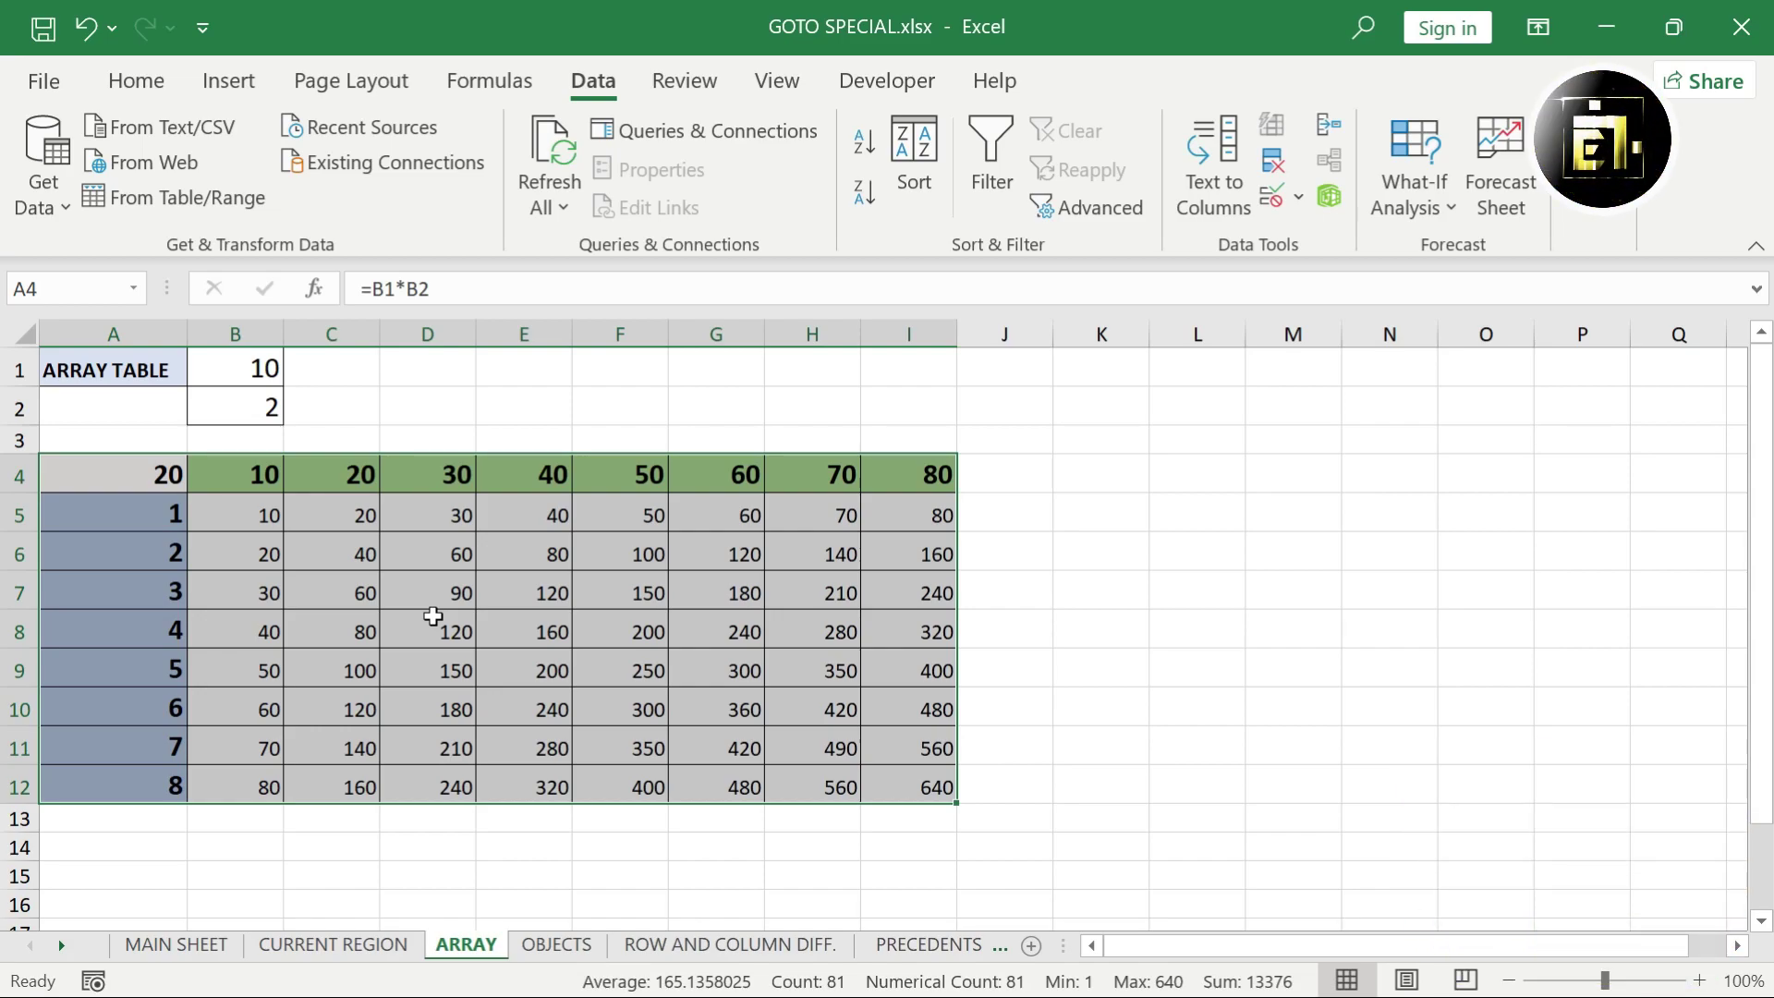
Switch to the OBJECTS sheet and select all its shapes with the Objects option of Go To Special
key("ctrl+Page_Down")
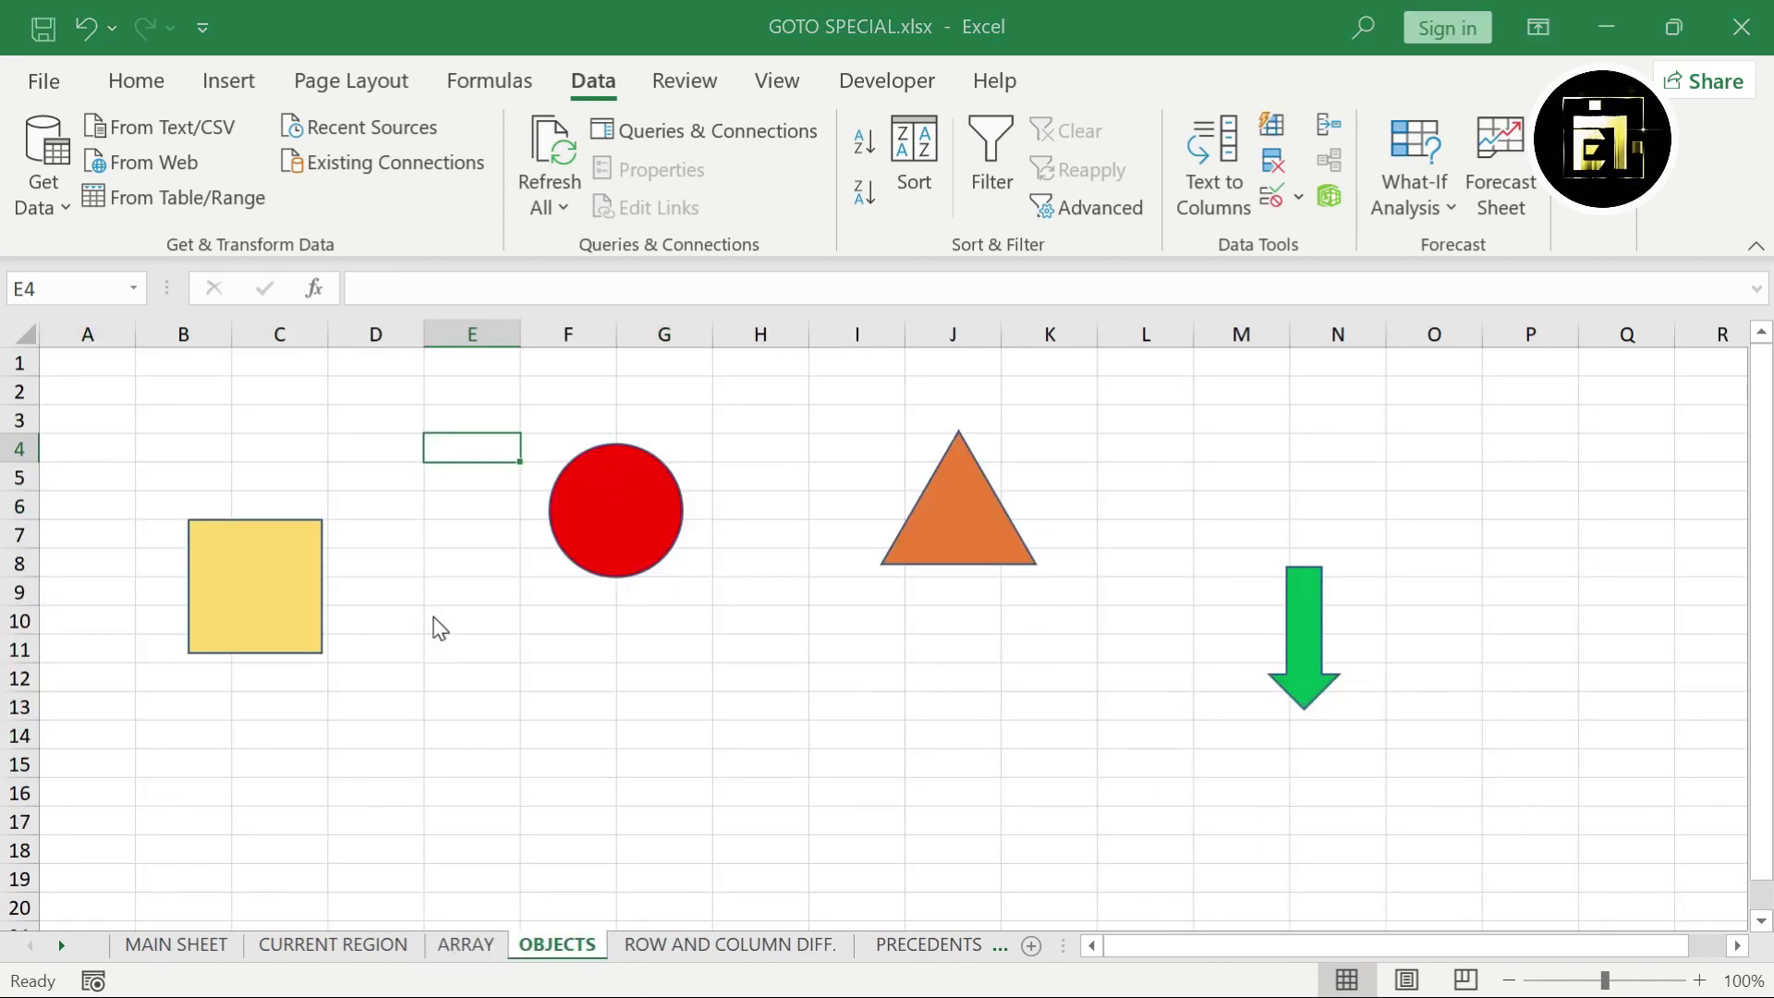
key("ctrl+g")
left_click(637, 765)
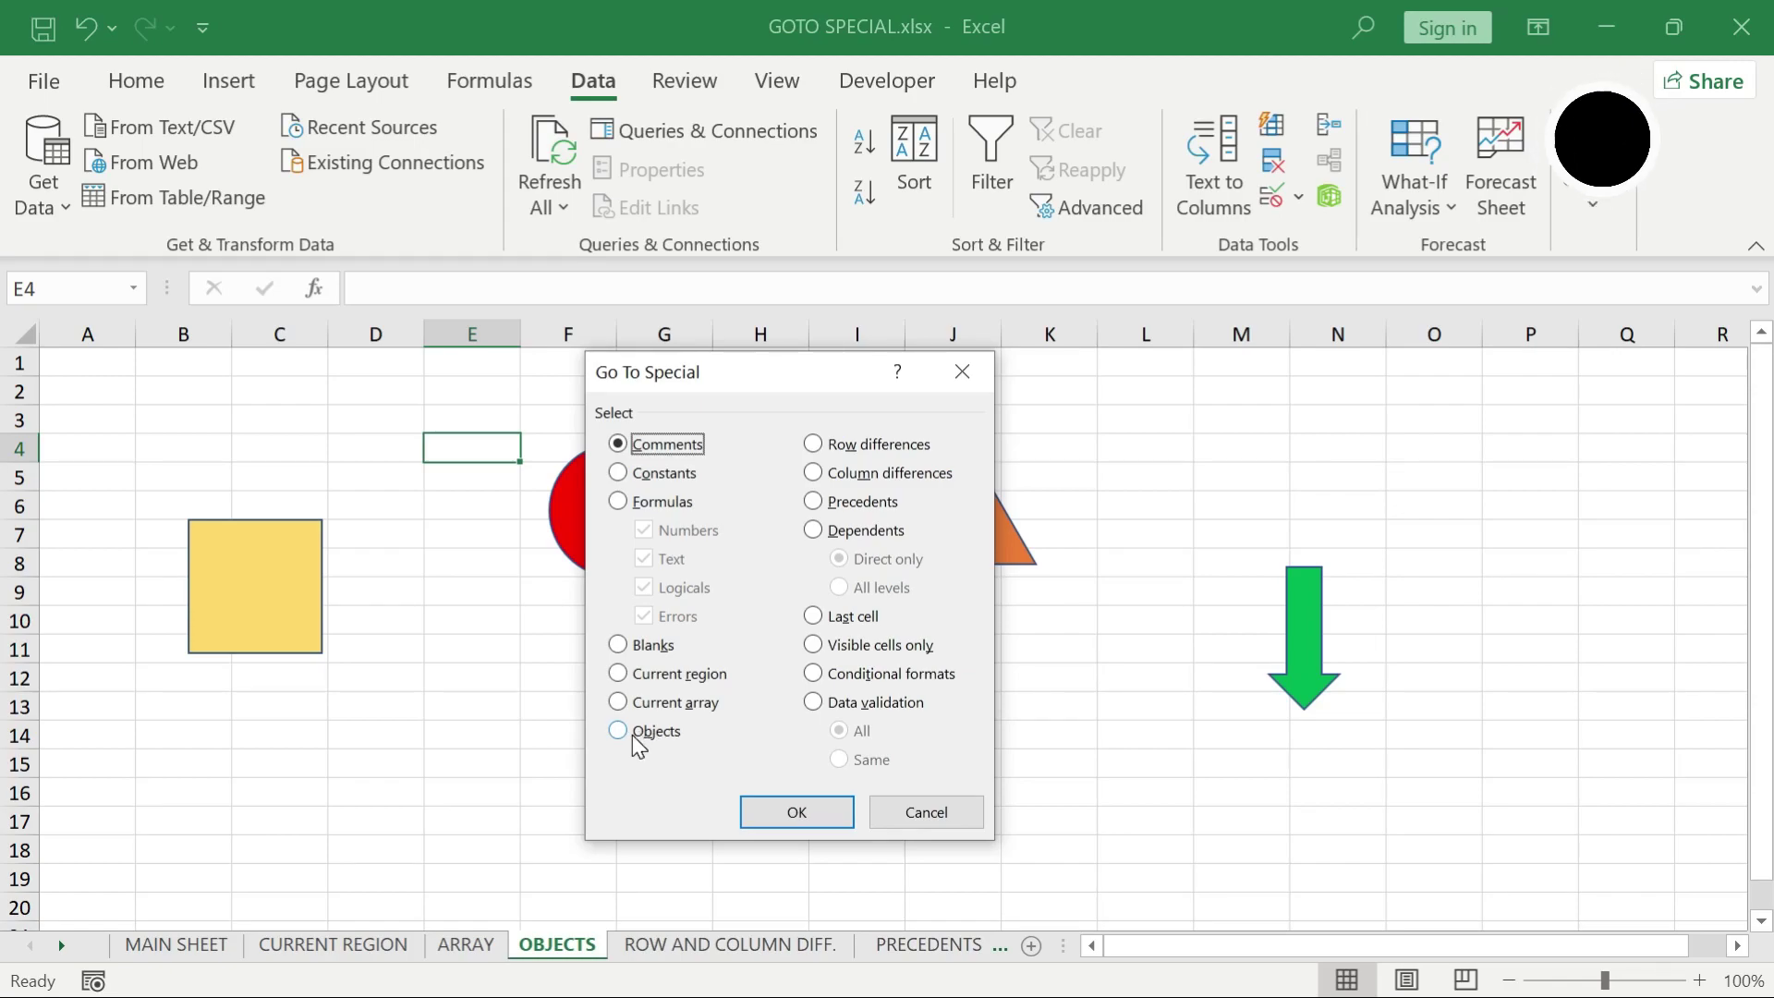
left_click(635, 736)
left_click(762, 812)
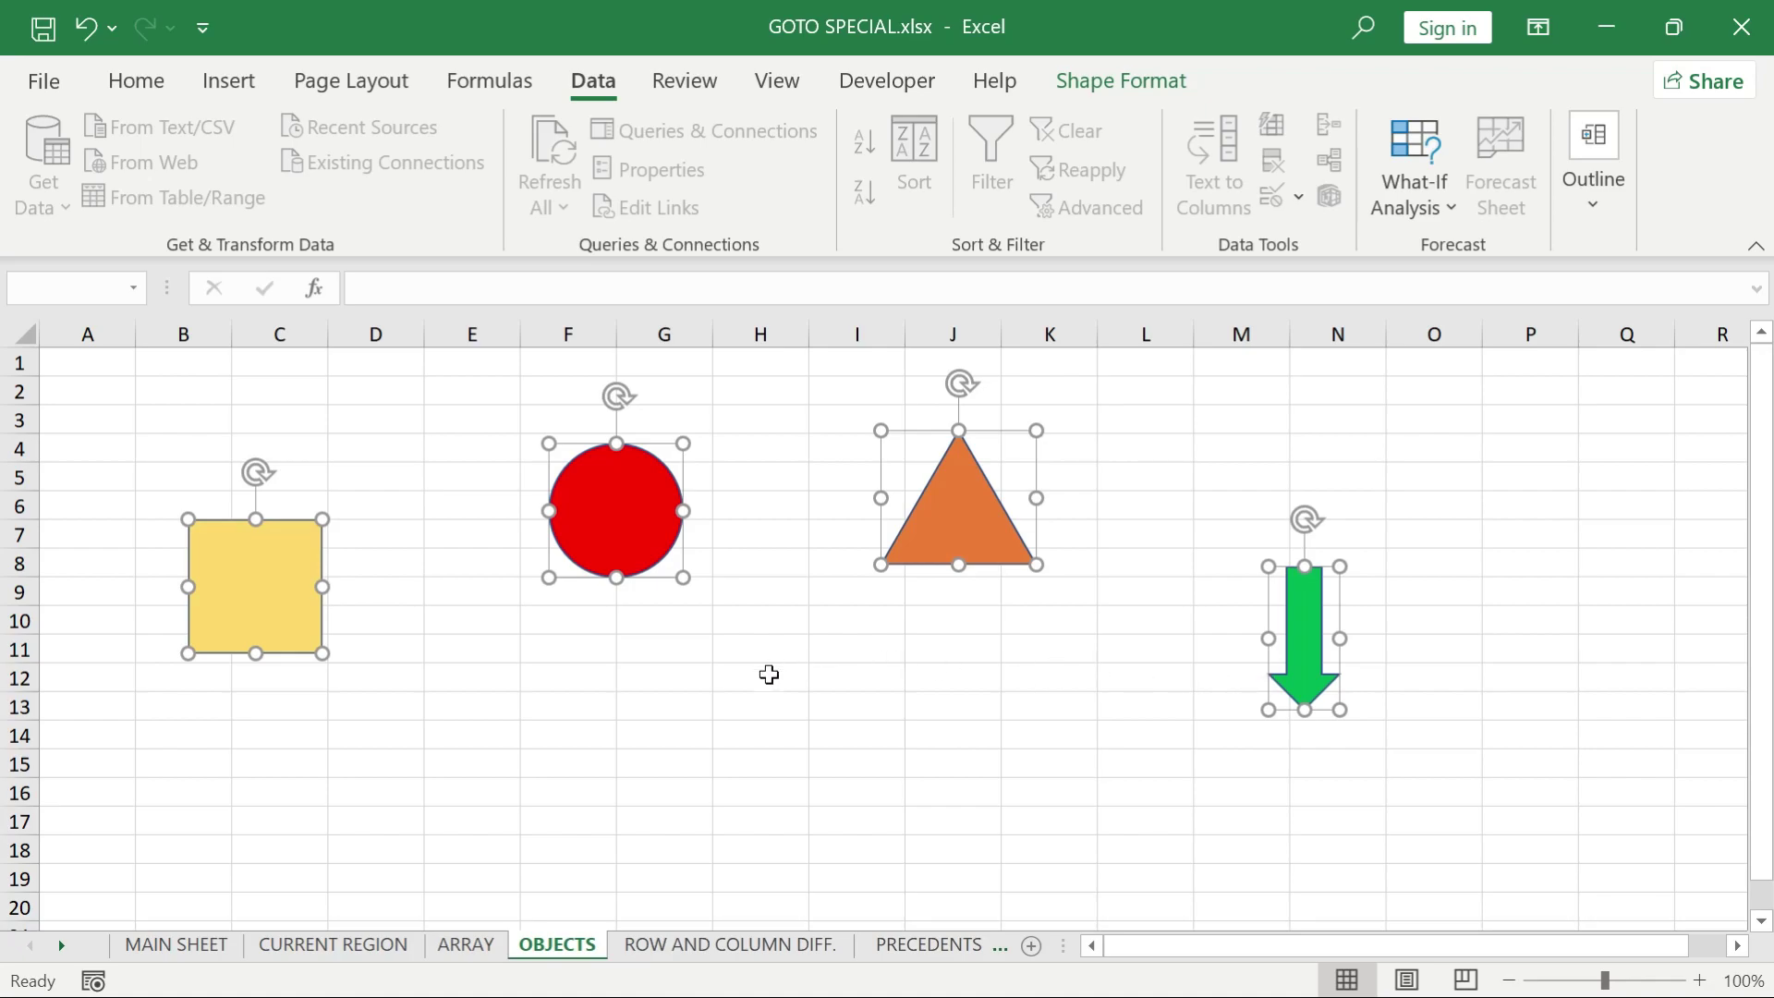
Cycle the selection forward through the individual shapes on the OBJECTS sheet
key("Tab")
key("Tab")
key("Tab")
key("Tab")
key("Tab")
key("Tab")
key("Tab")
key("Tab")
key("Tab")
key("Tab")
key("Tab")
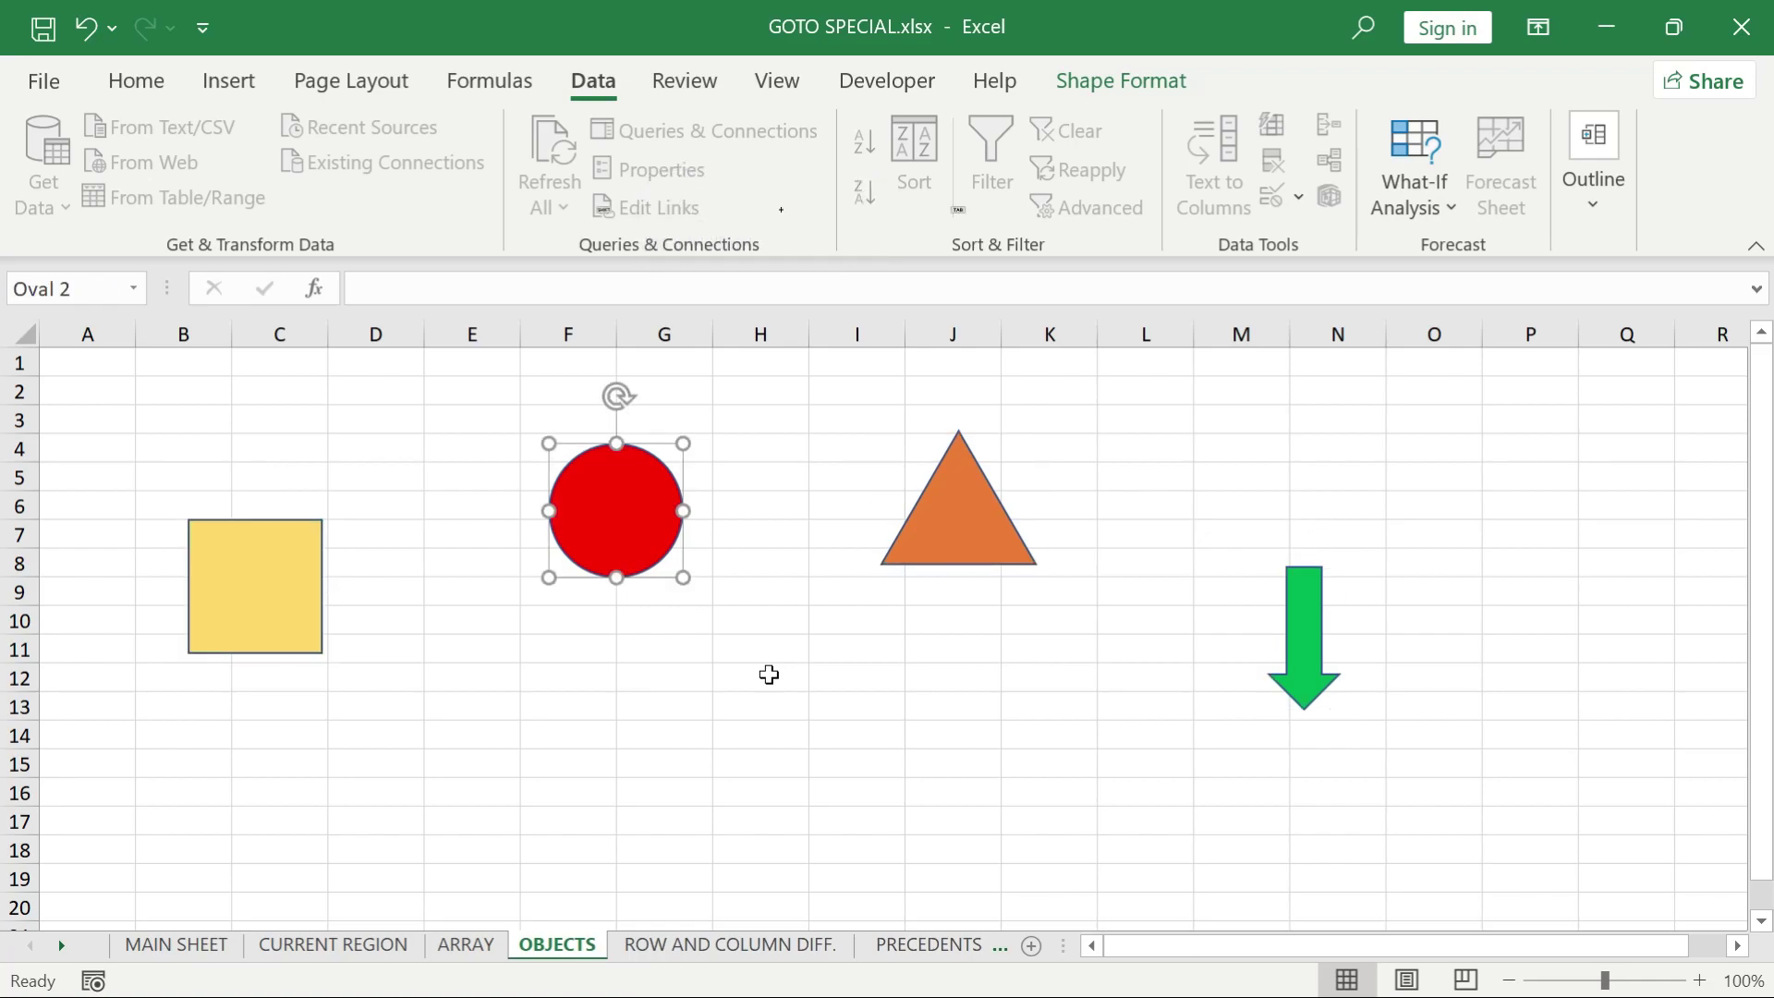
Cycle the selection backward through the individual shapes on the OBJECTS sheet
key("shift+Tab")
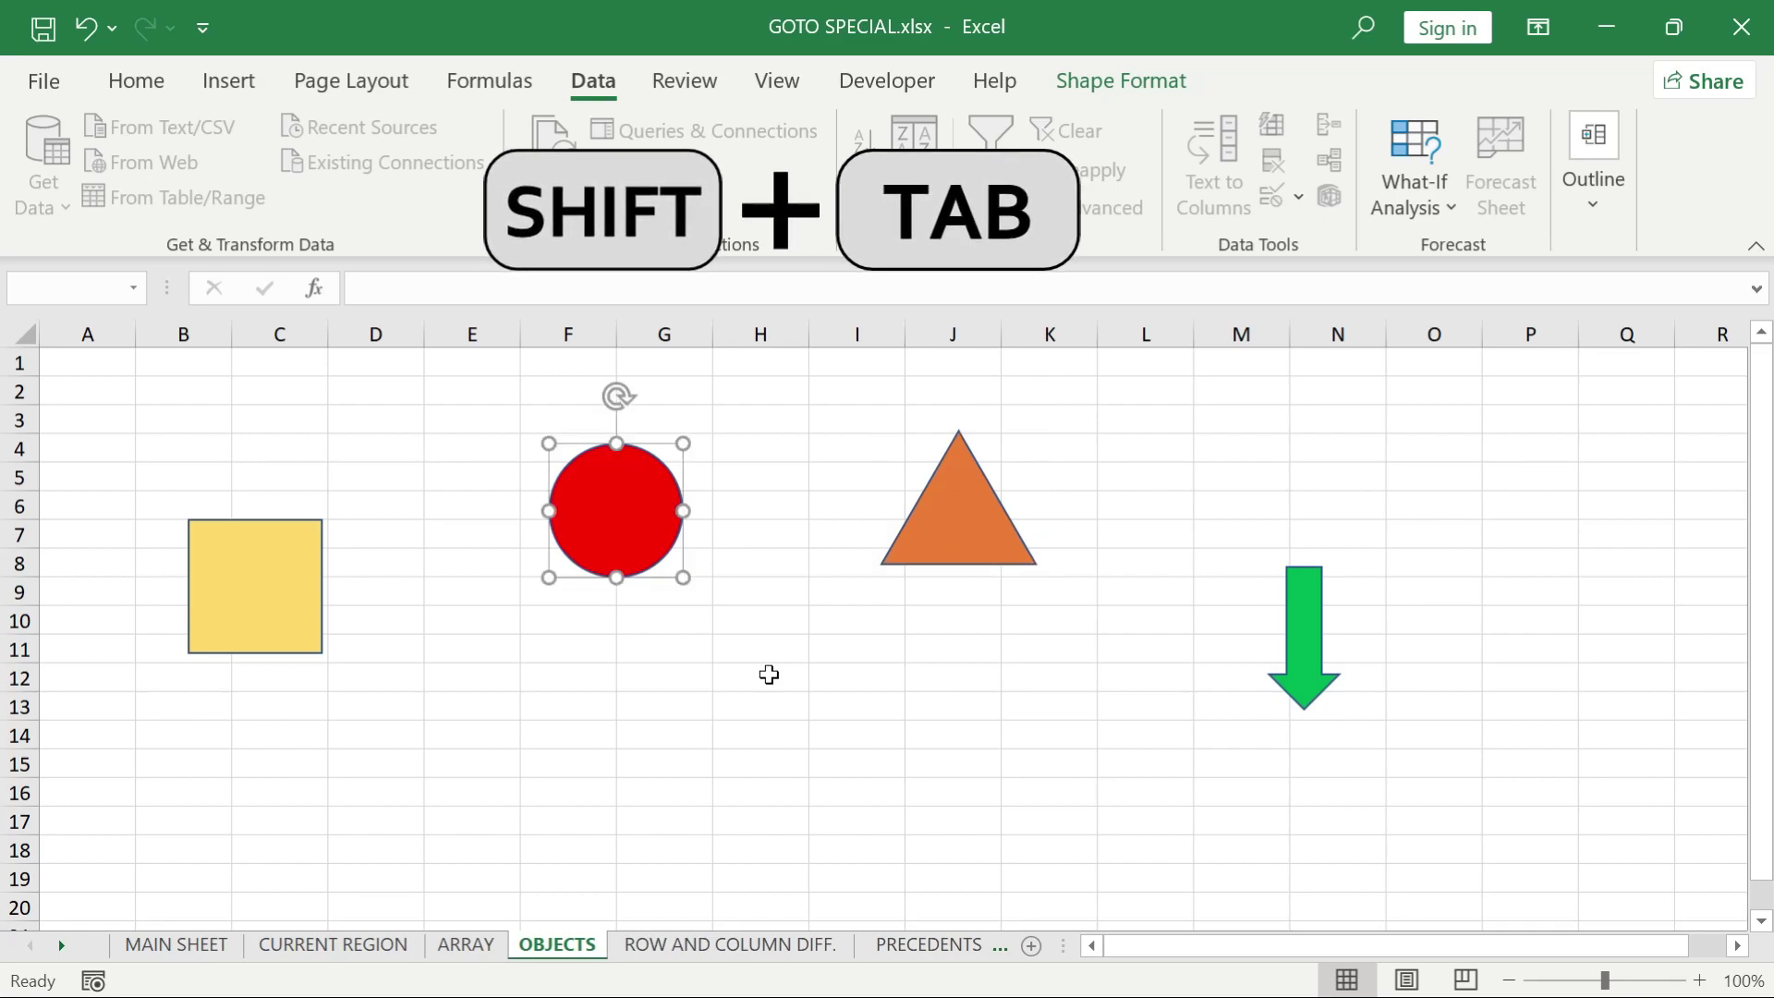
key("shift+Tab")
key("shift+Tab")
key("shift+Tab")
key("shift+Tab")
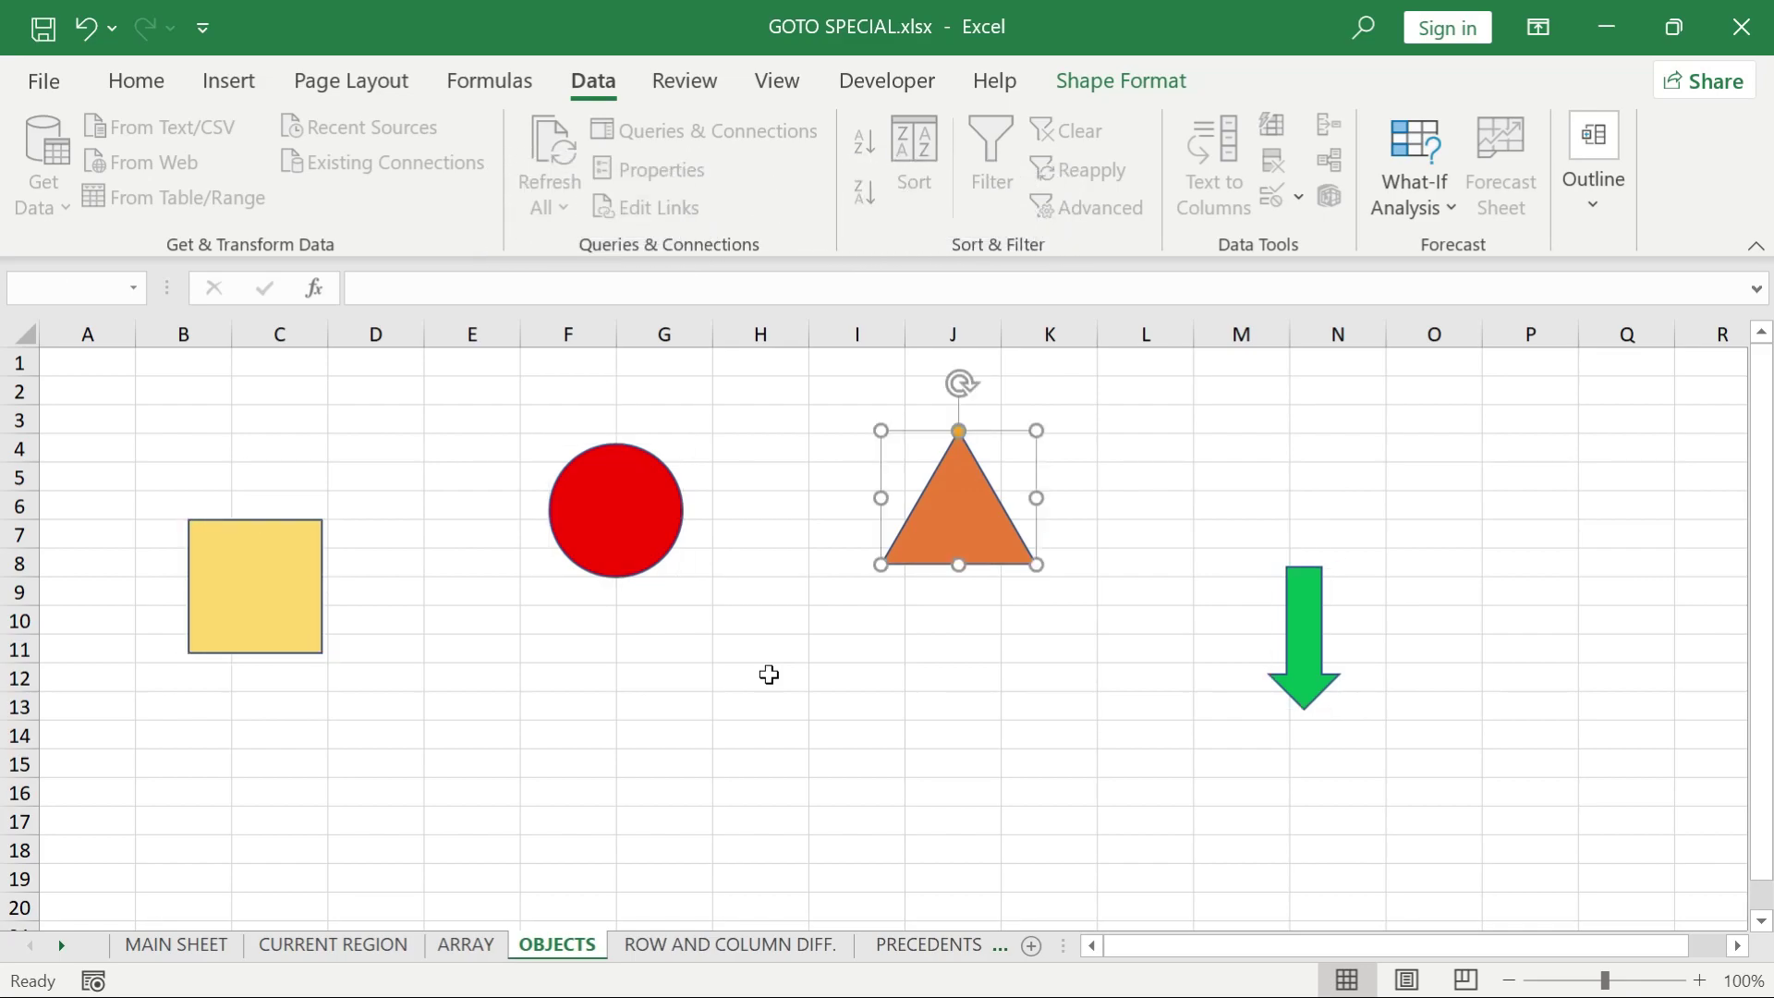
key("shift+Tab")
key("shift+Tab")
key("shift+Tab")
key("shift+Tab")
key("shift+Tab")
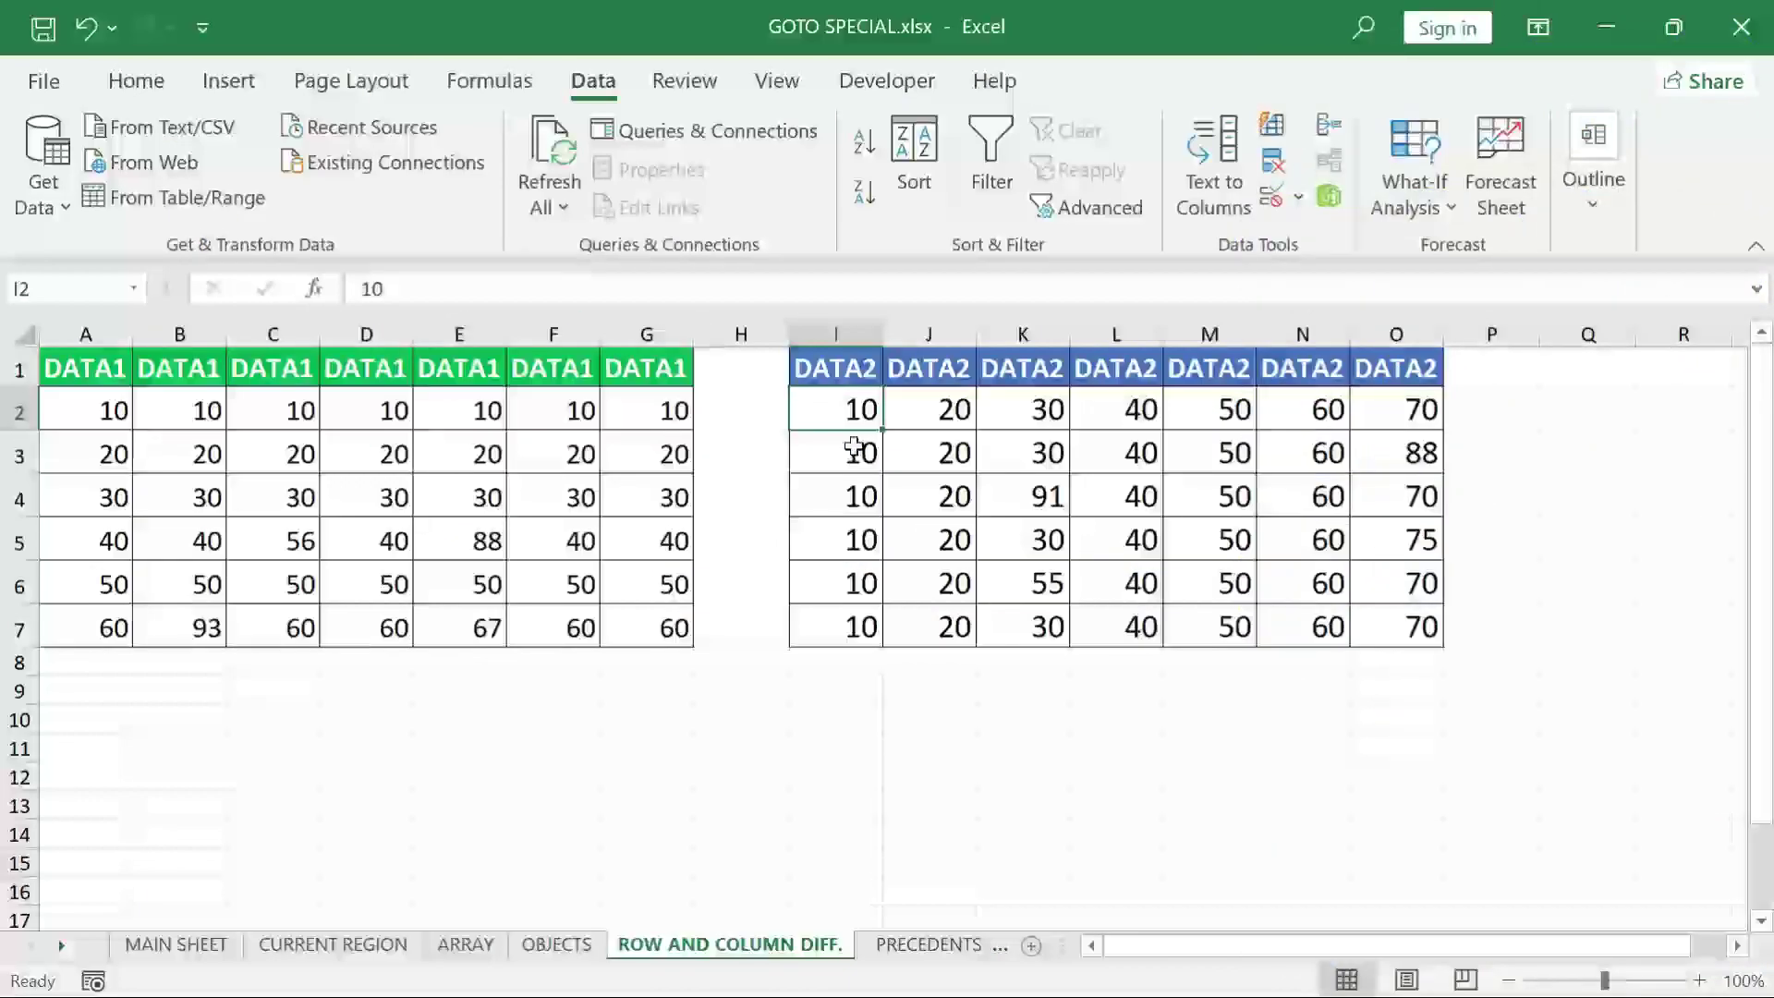
Select the row differences within the DATA1 values in A2:G7 using Go To Special
left_click(87, 412)
key("ctrl+shift+Right")
key("ctrl+shift+Down")
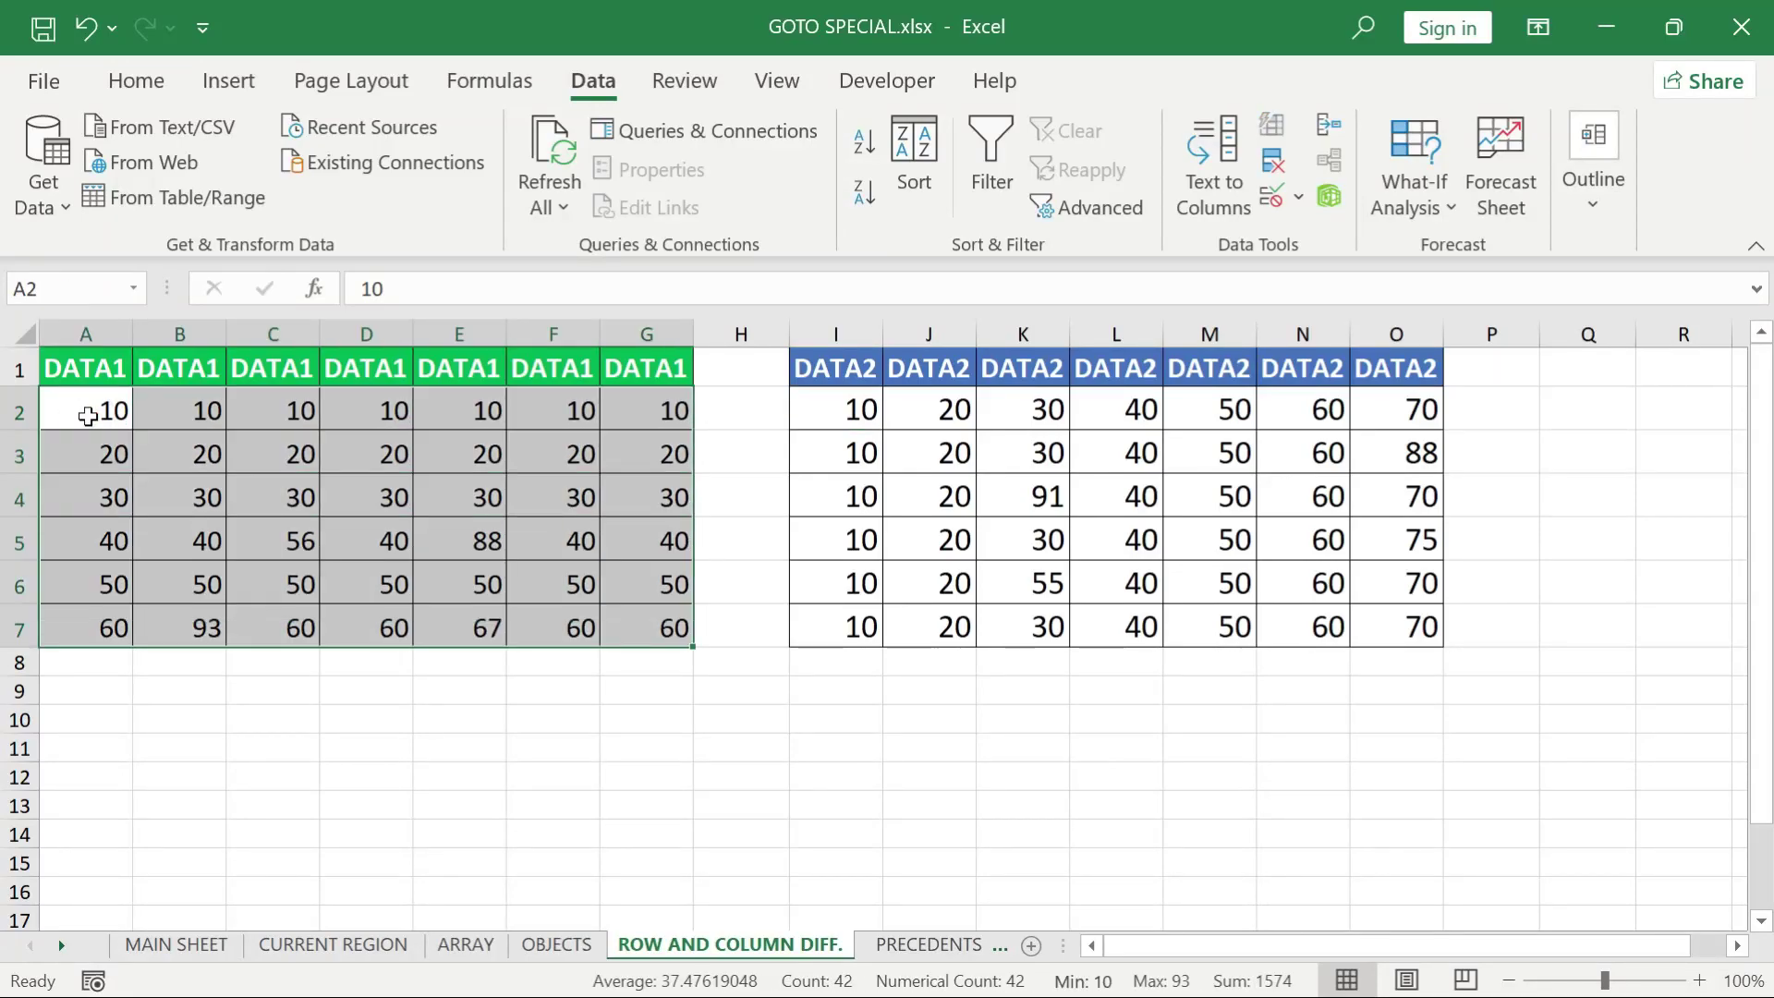
key("ctrl+g")
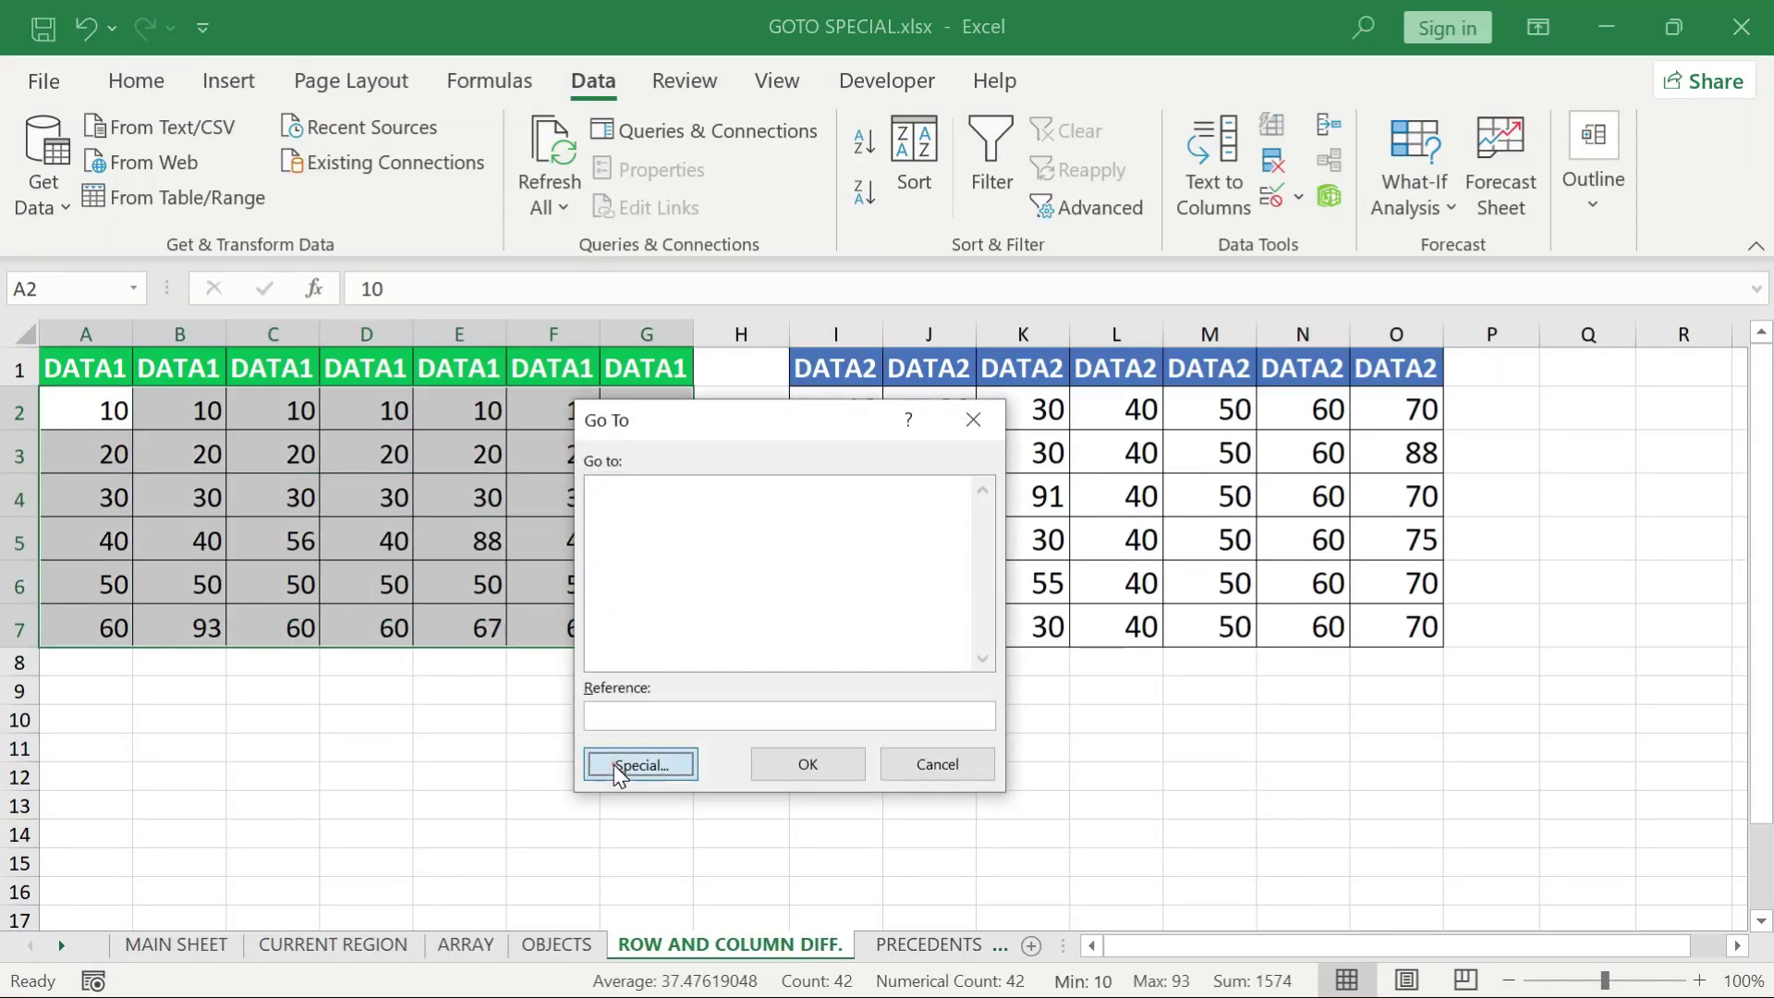
left_click(618, 772)
left_click(851, 445)
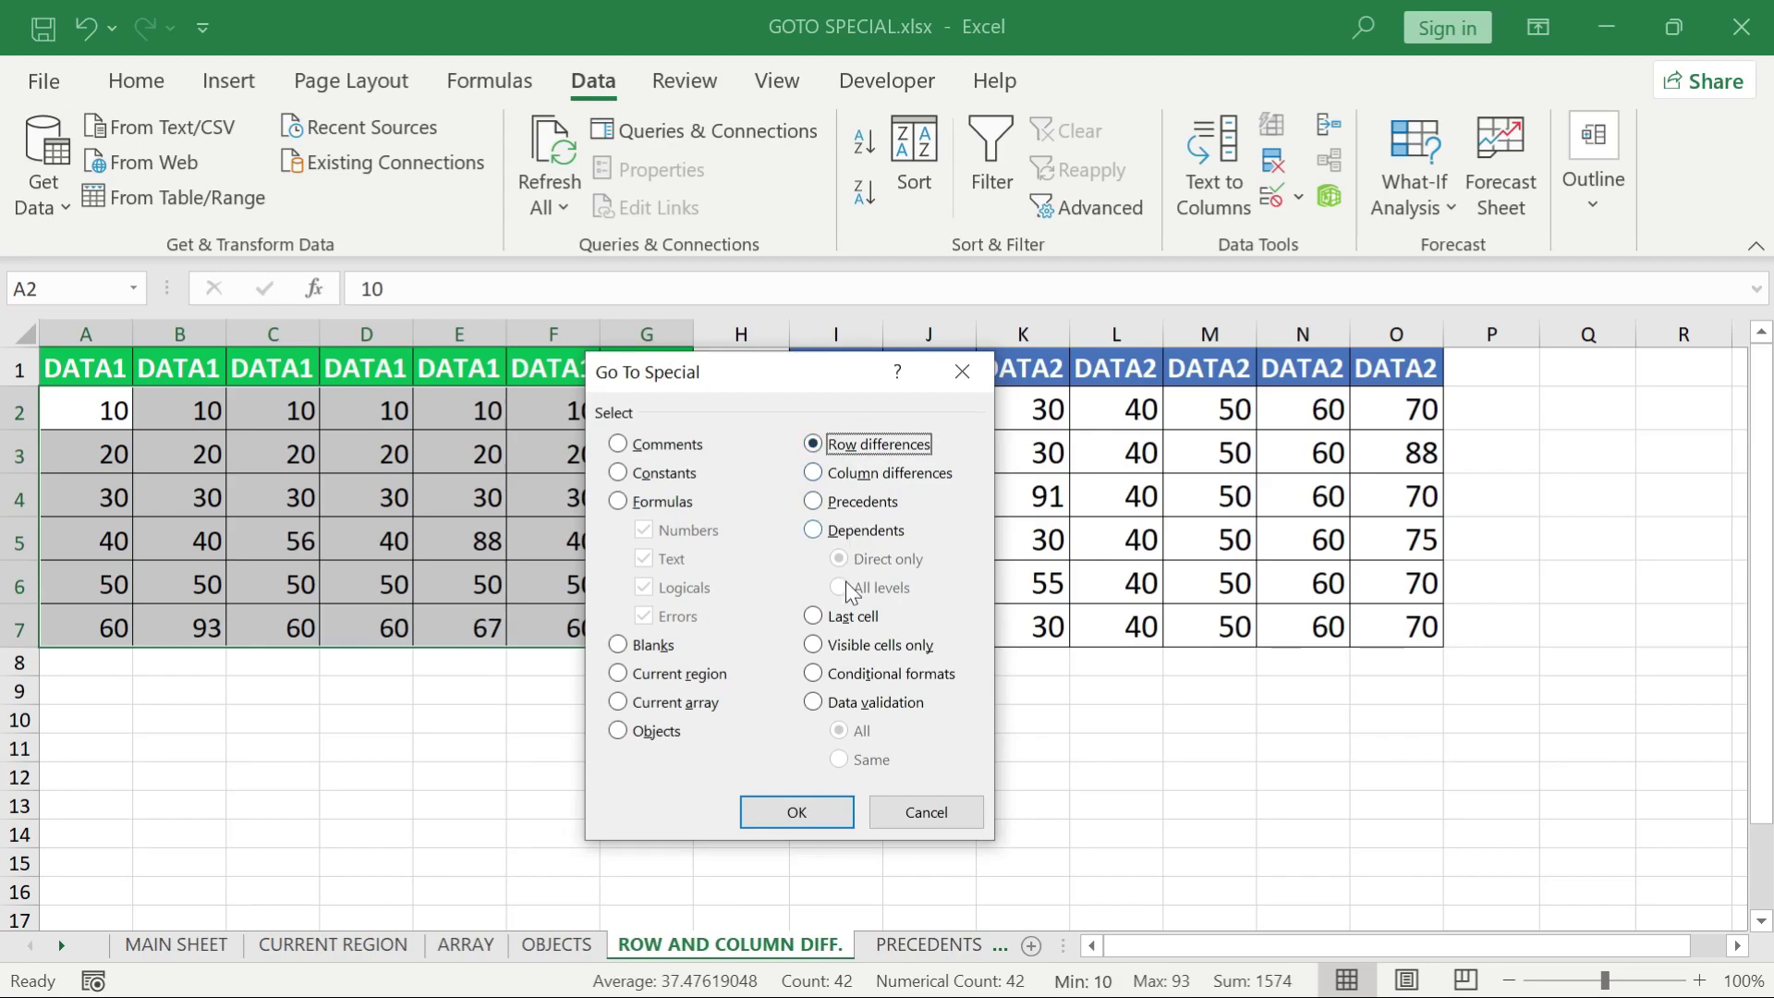
left_click(800, 815)
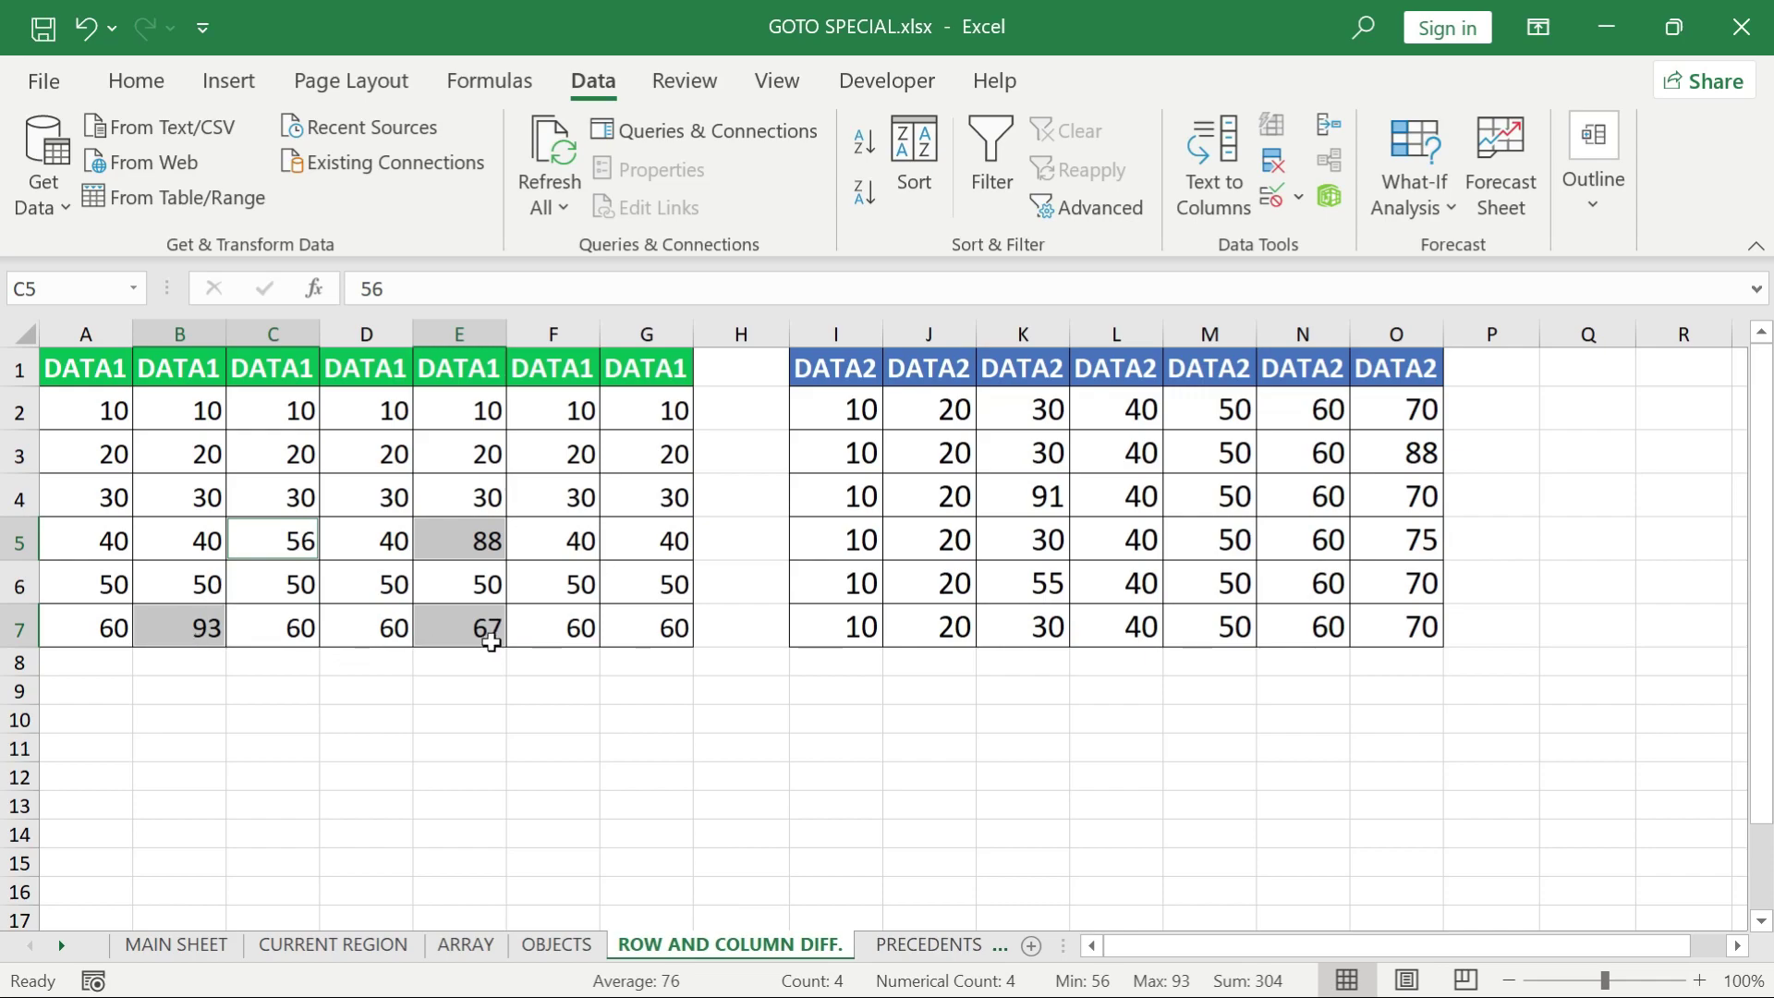
Select the column differences within the DATA2 values in I2:O7 using Go To Special
left_click(858, 409)
key("ctrl+shift+Right")
key("ctrl+shift+Down")
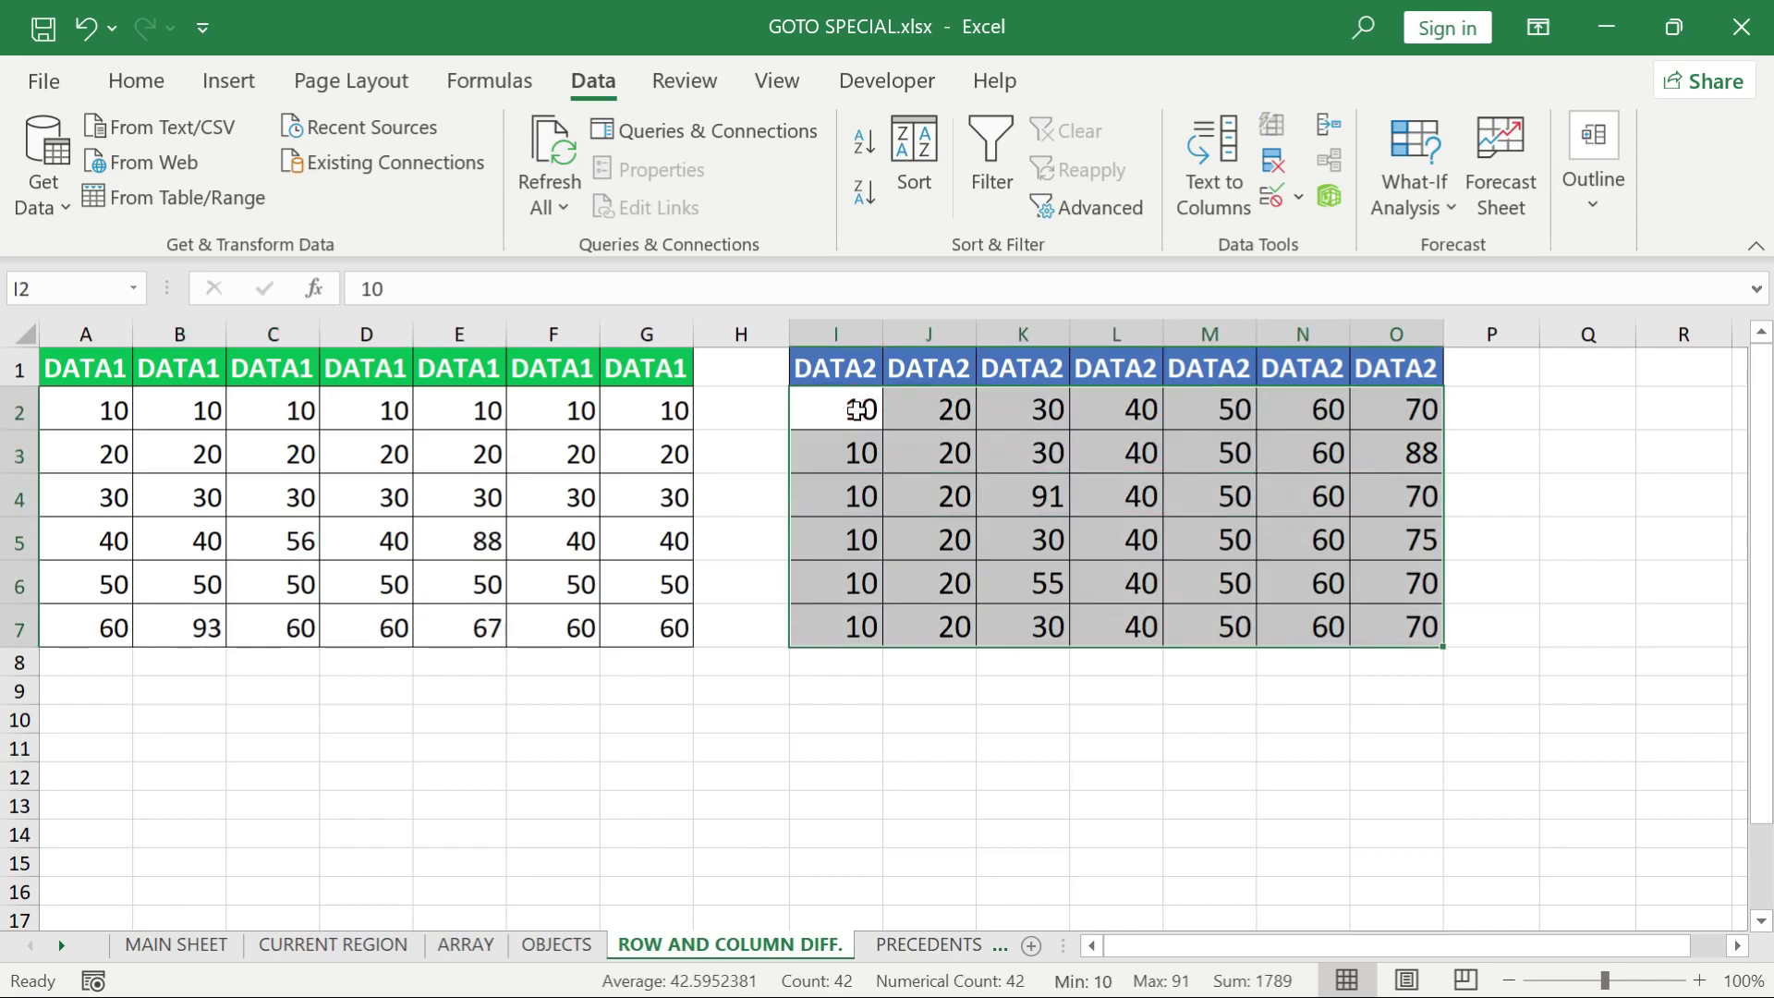
key("F5")
left_click(662, 767)
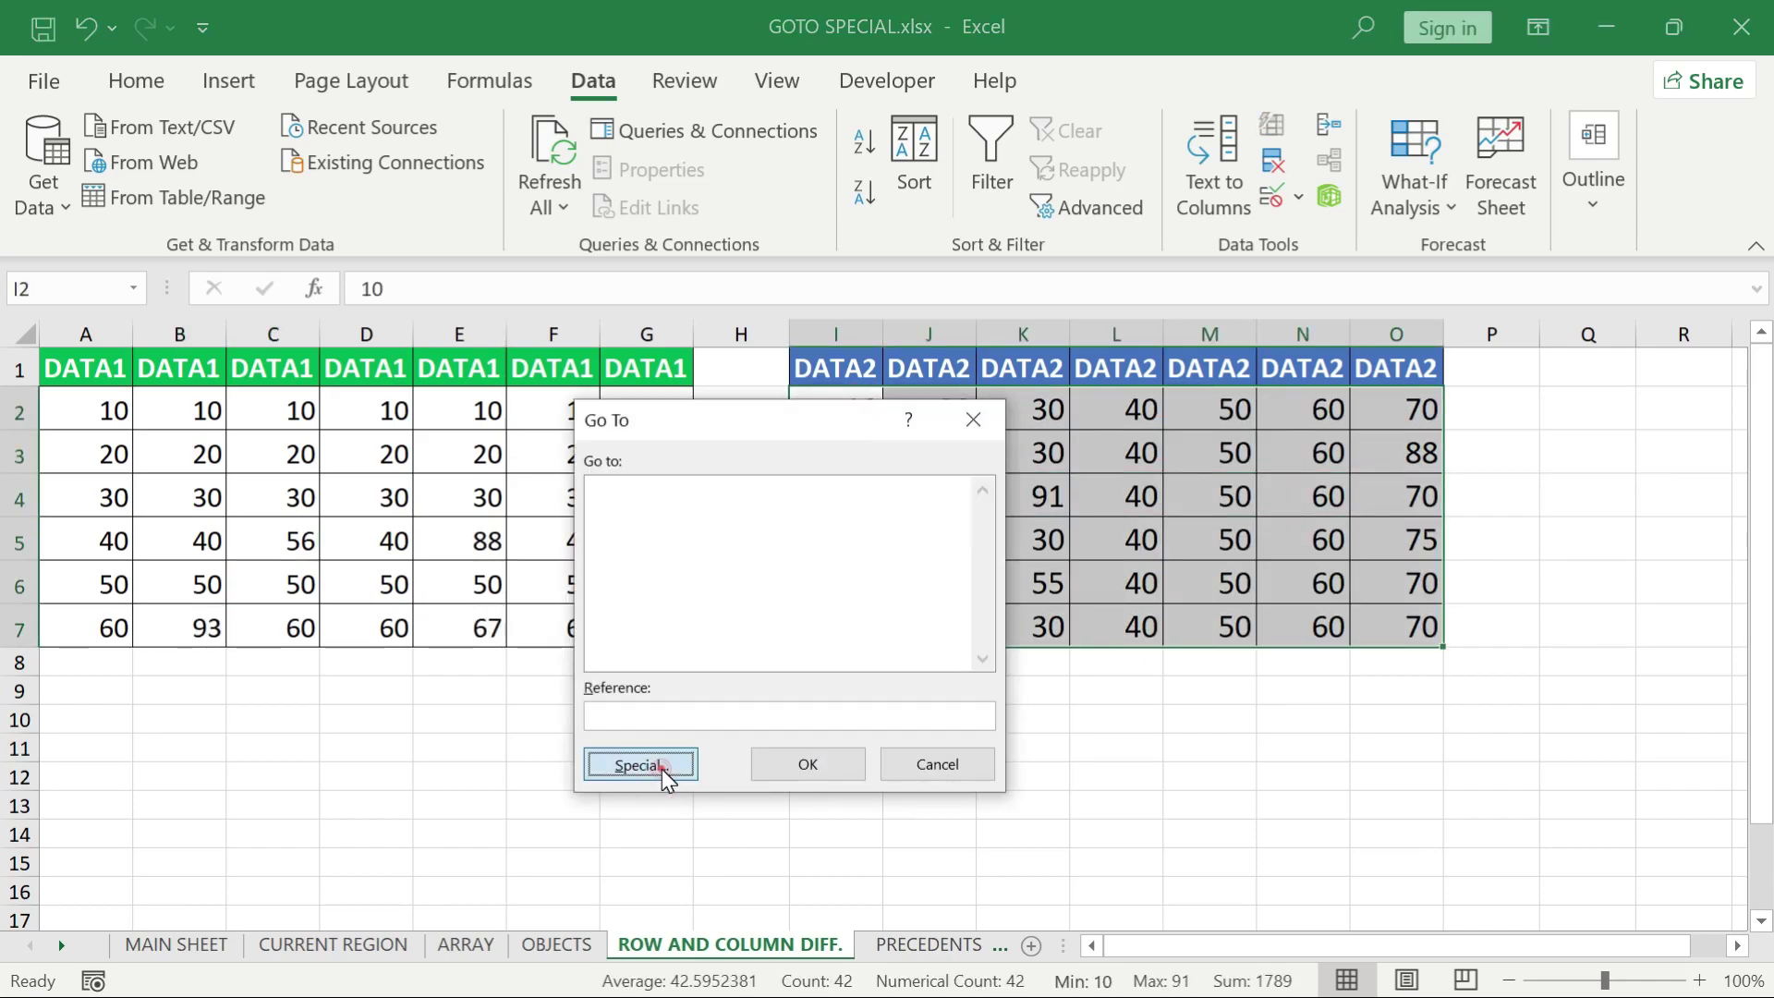
left_click(891, 472)
left_click(785, 818)
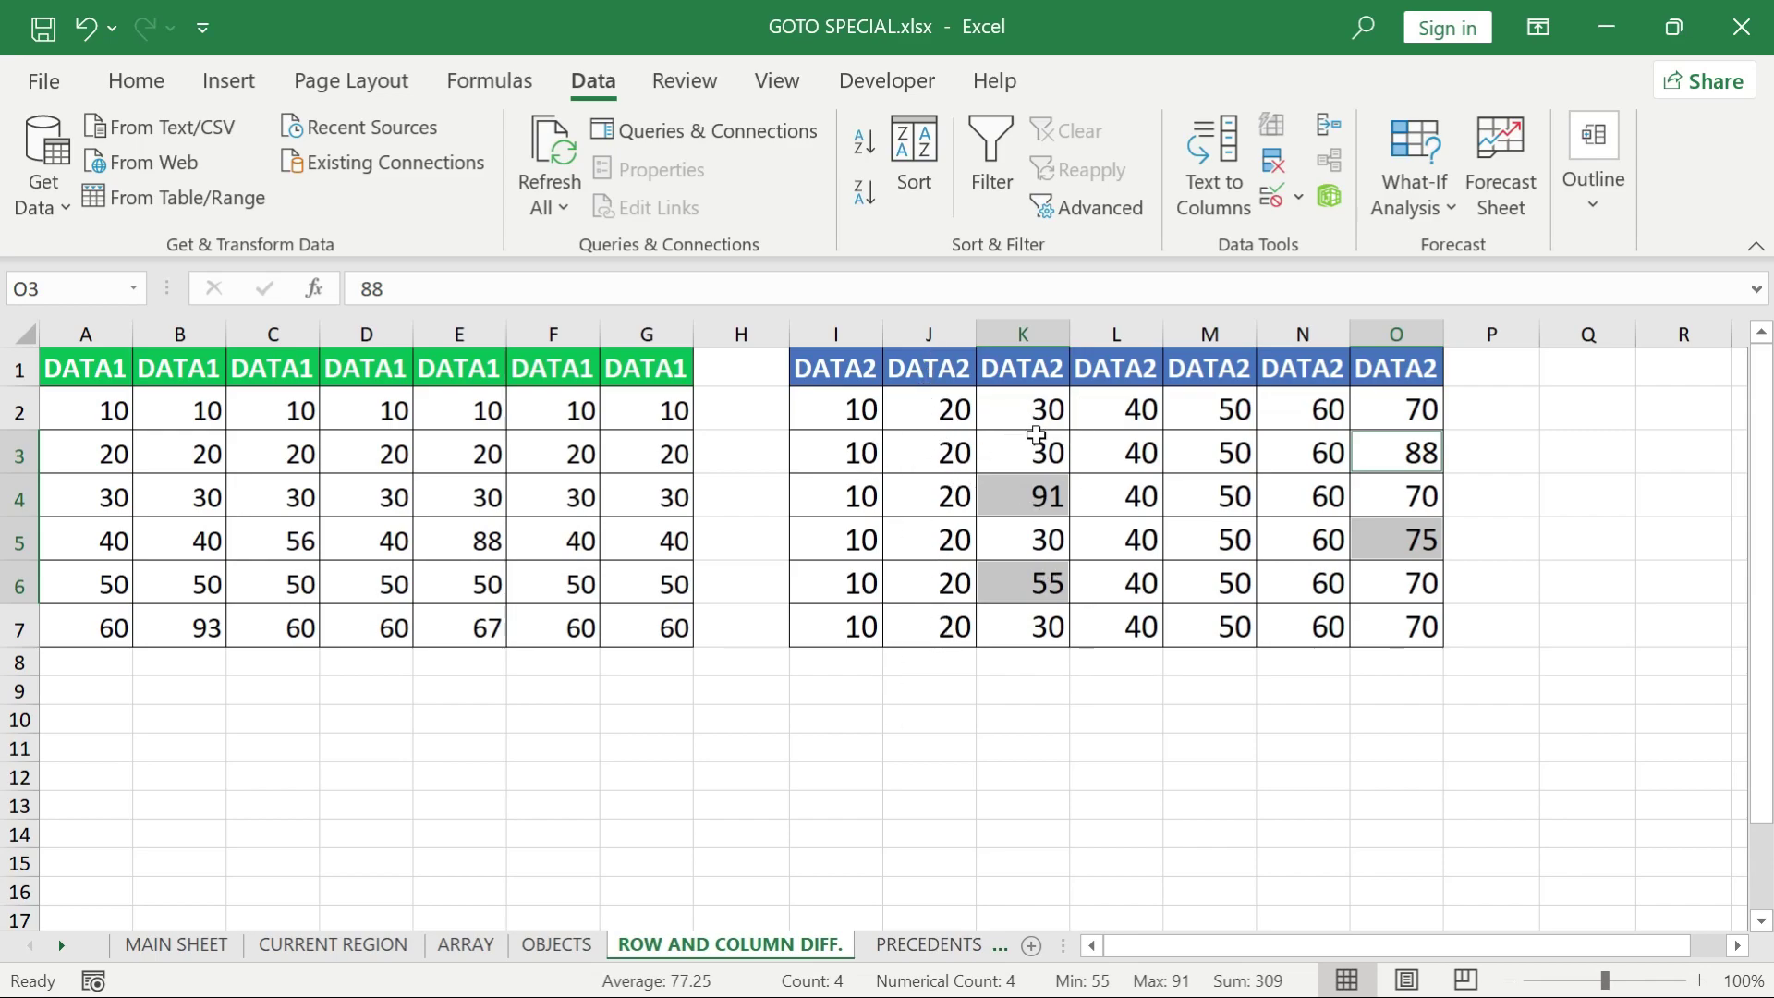
Switch to the PRECEDENTS AND DEPENDENTS sheet and examine the SUM formula in E2 and the COUNT formula in H2
key("ctrl+Page_Down")
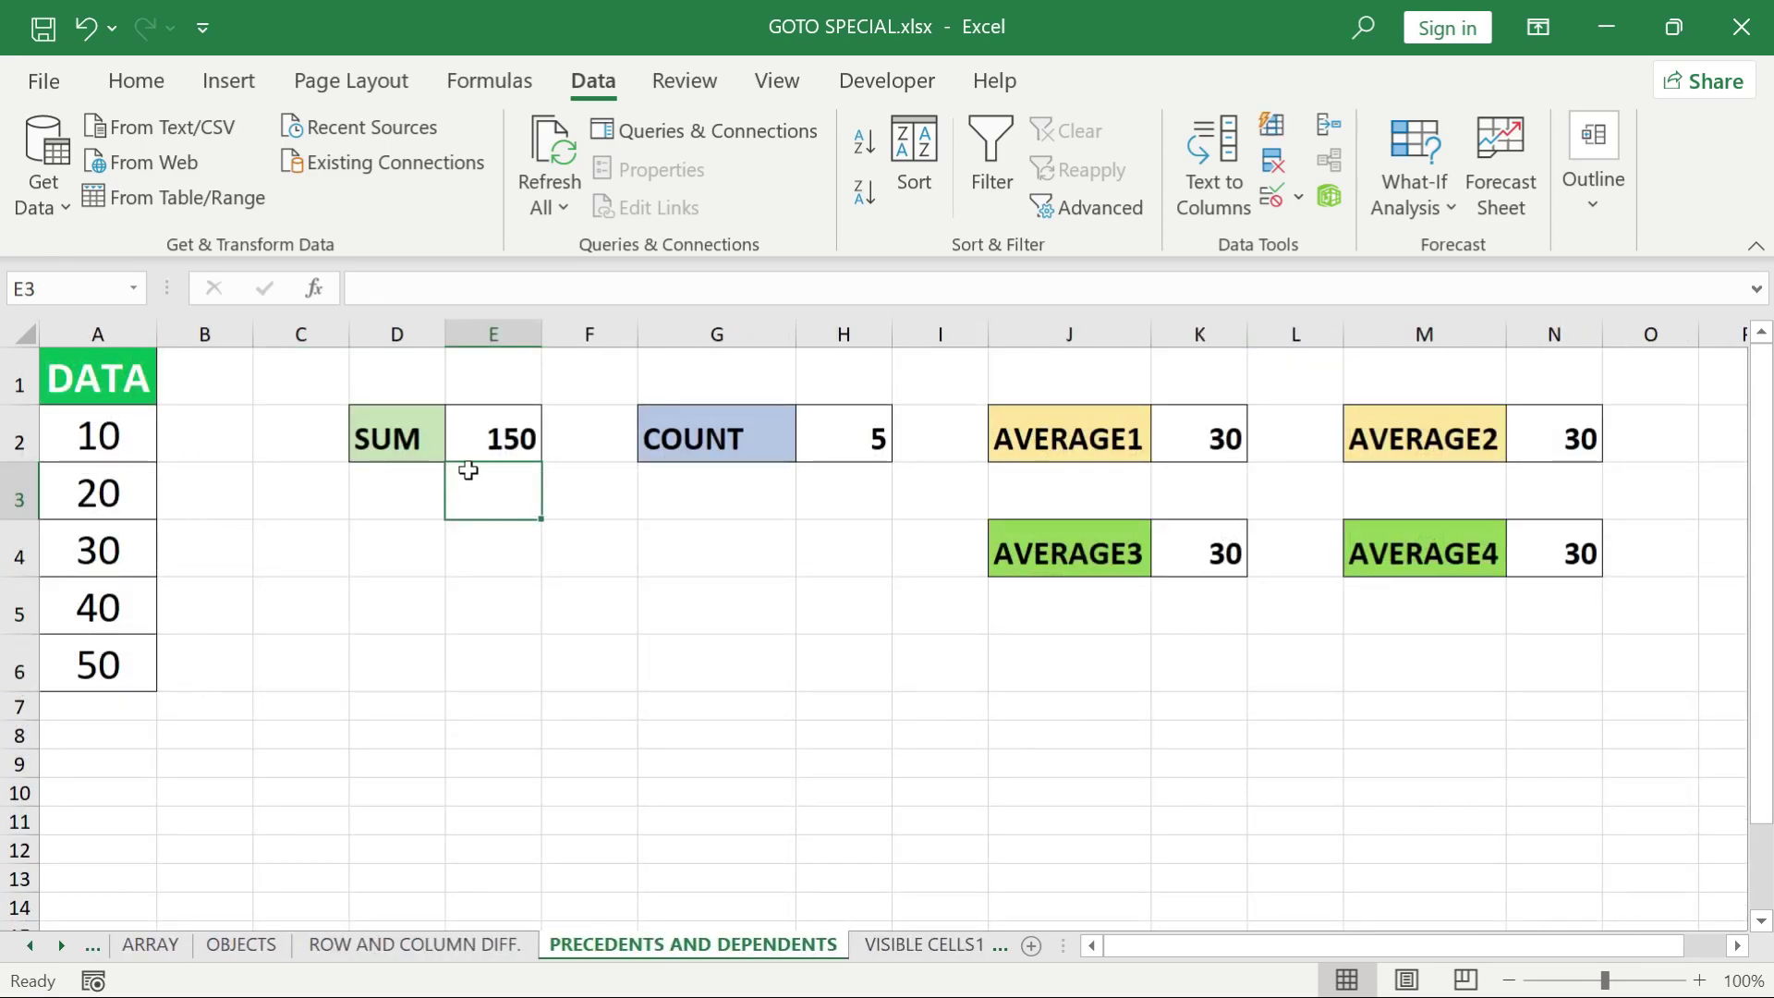
left_click(486, 439)
double_click(486, 440)
key("Escape")
left_click(851, 427)
double_click(851, 426)
key("Escape")
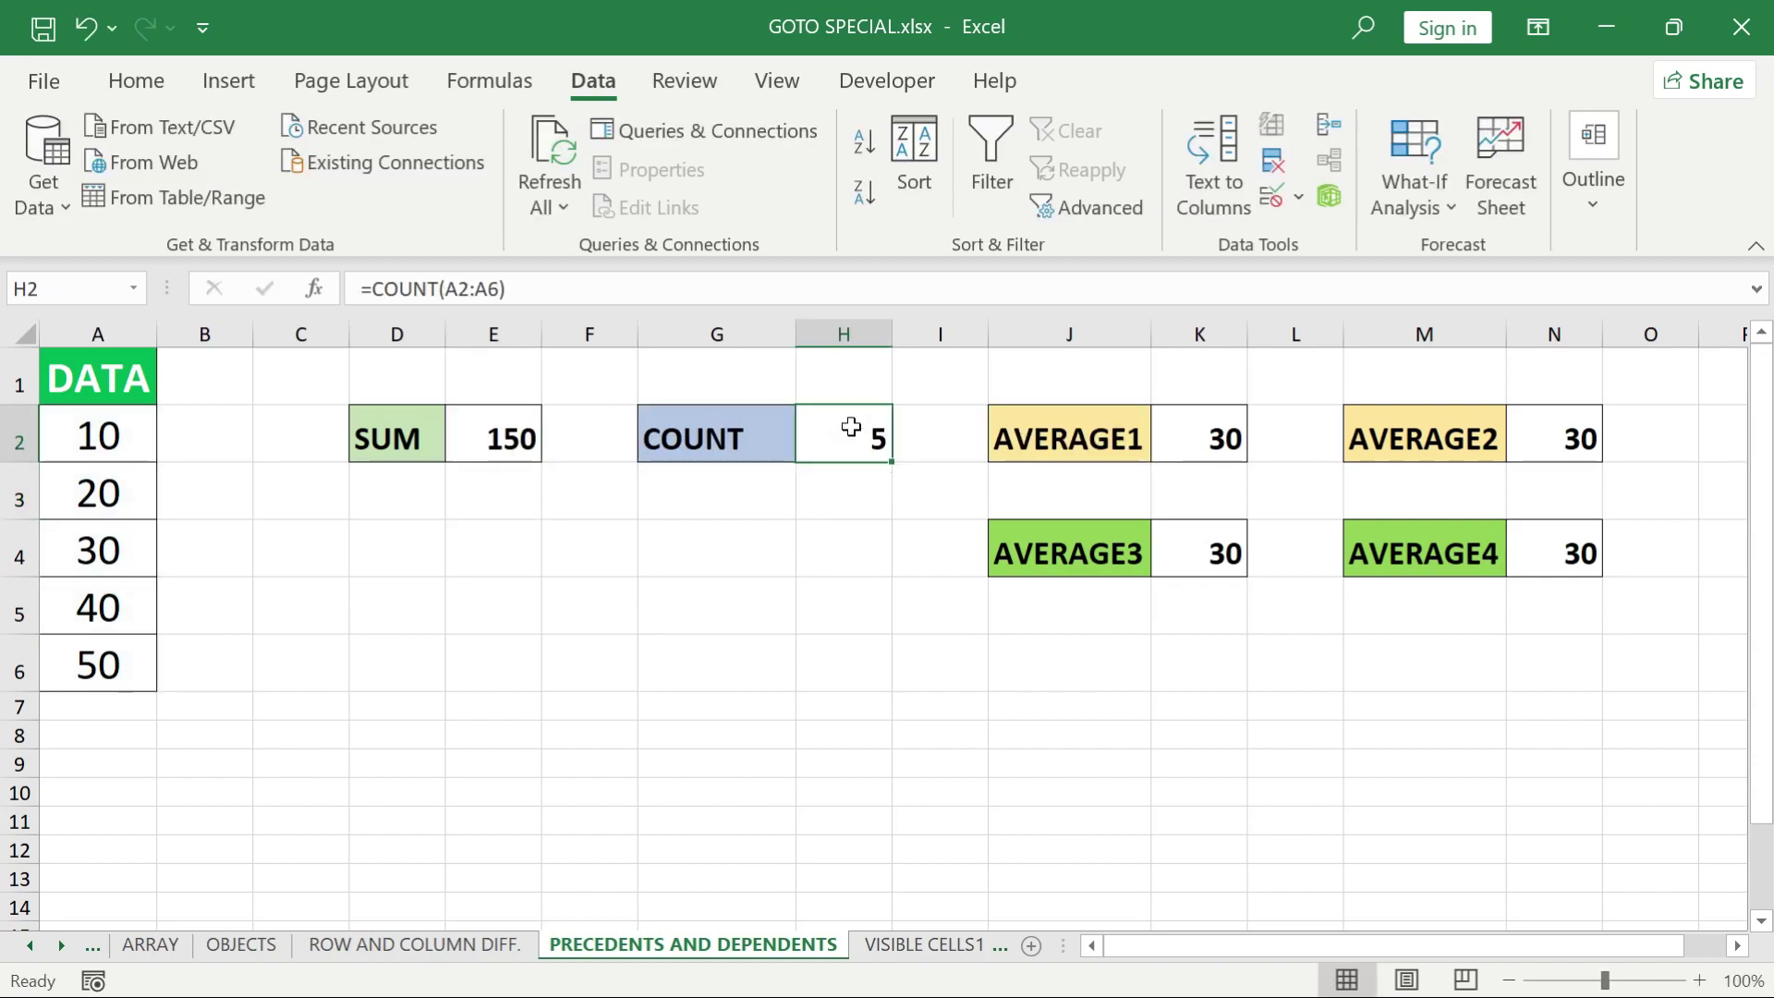
Examine the formulas behind the four average cells K2, N2, K4 and N4 without changing them
double_click(1191, 432)
key("Escape")
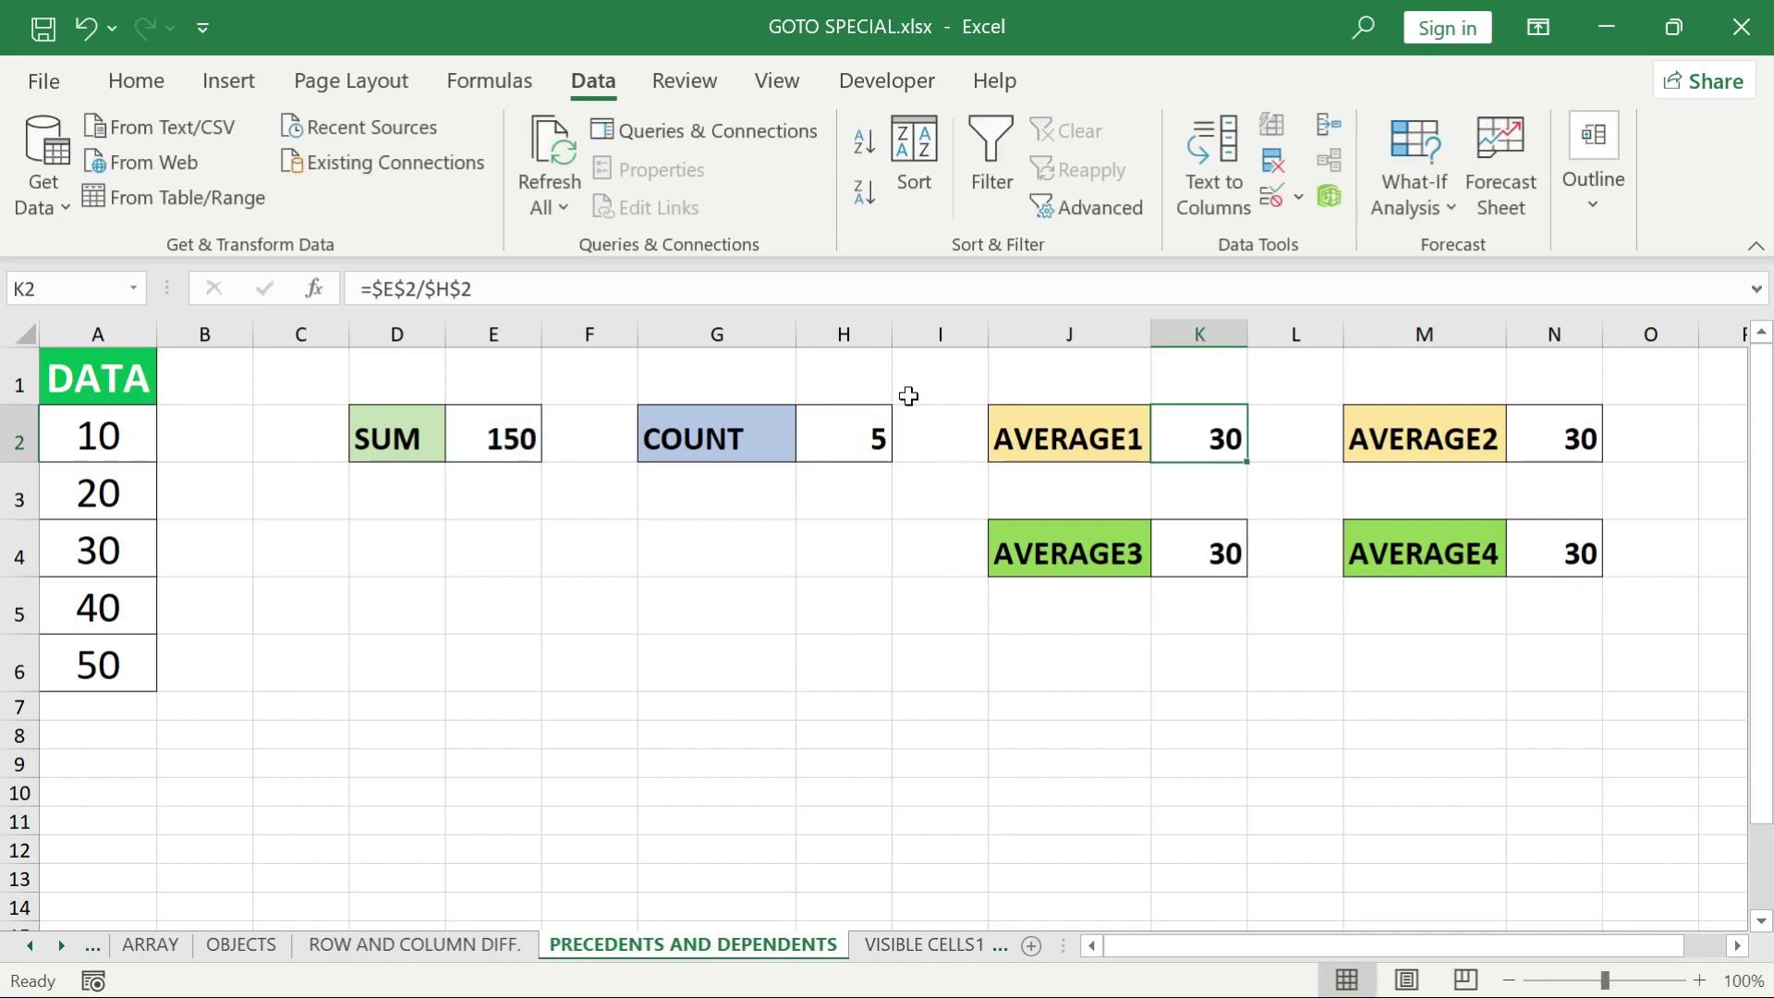
double_click(1540, 448)
key("Escape")
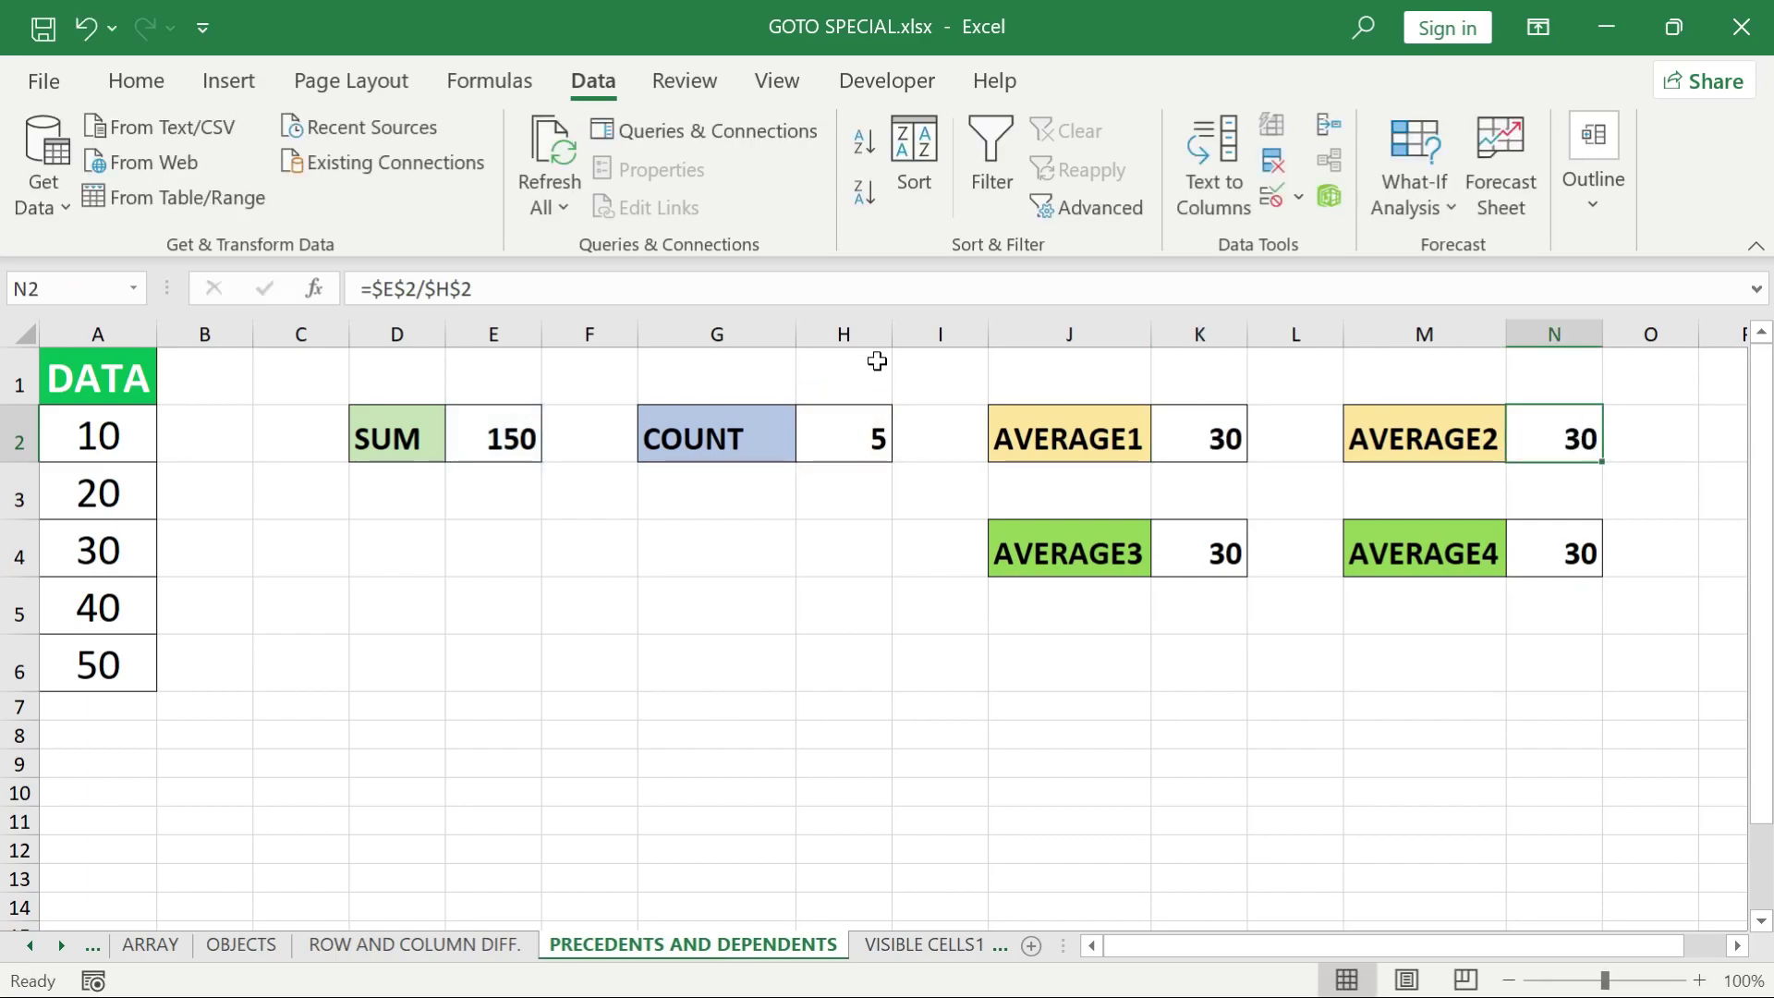
double_click(1227, 564)
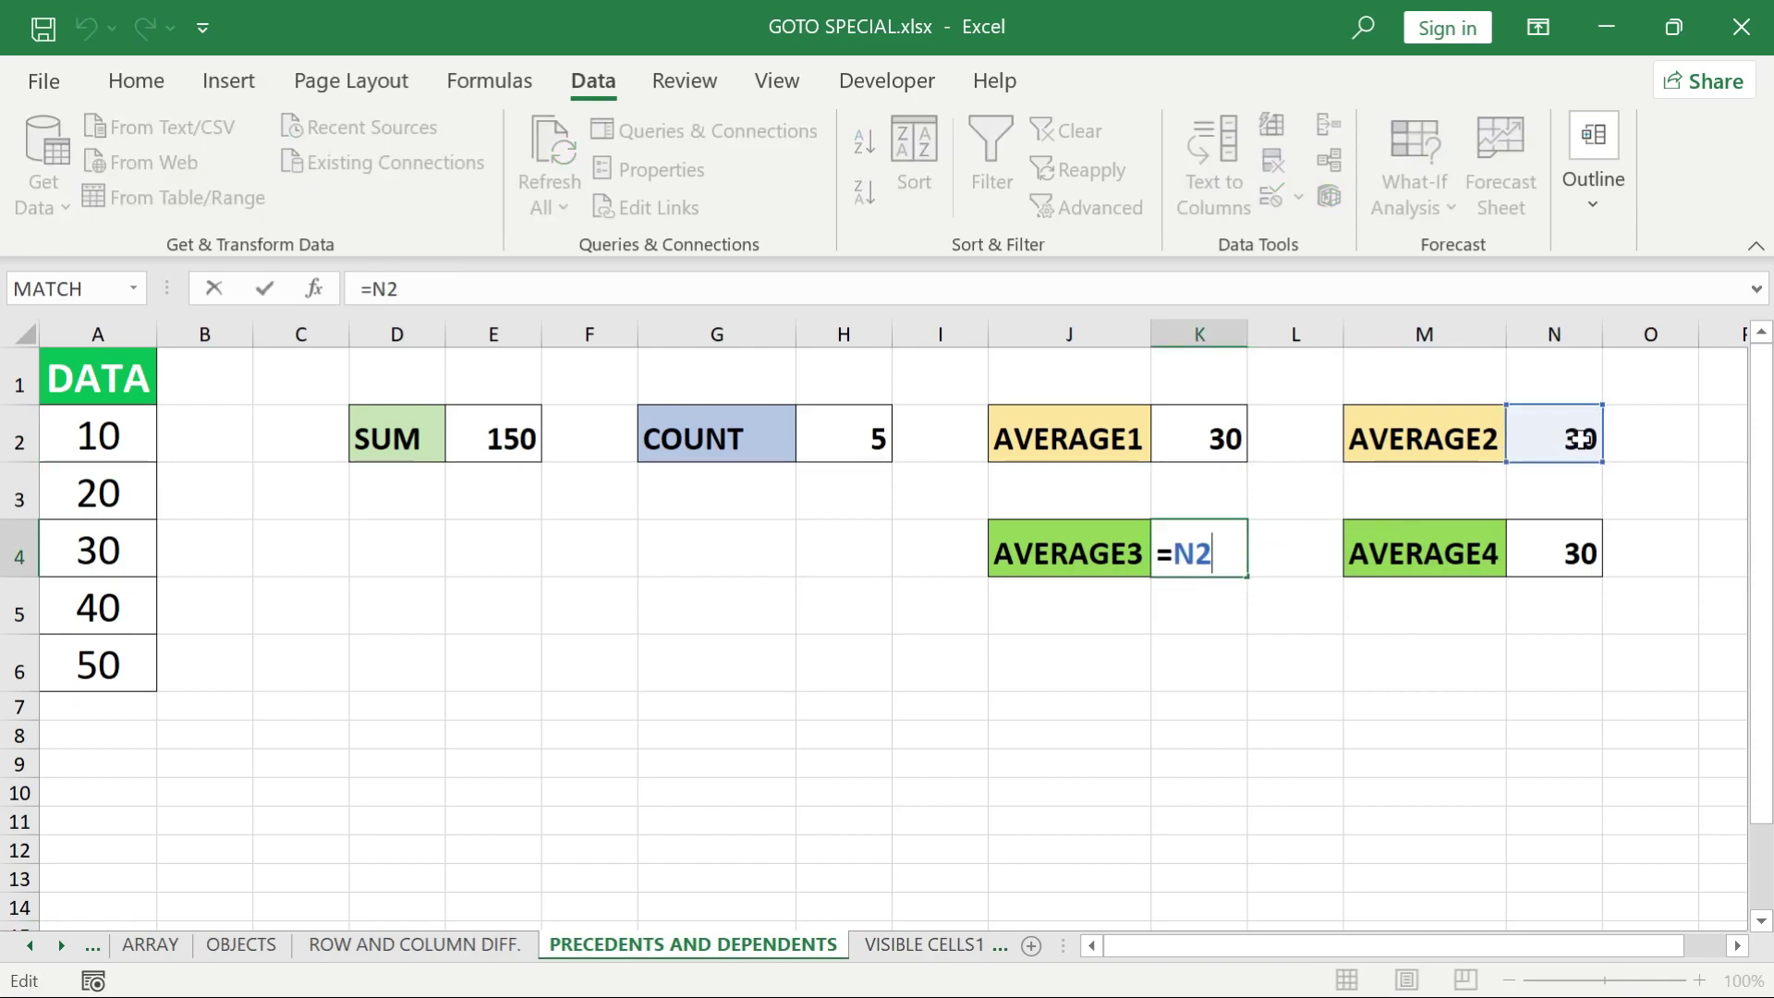
key("Escape")
double_click(1546, 553)
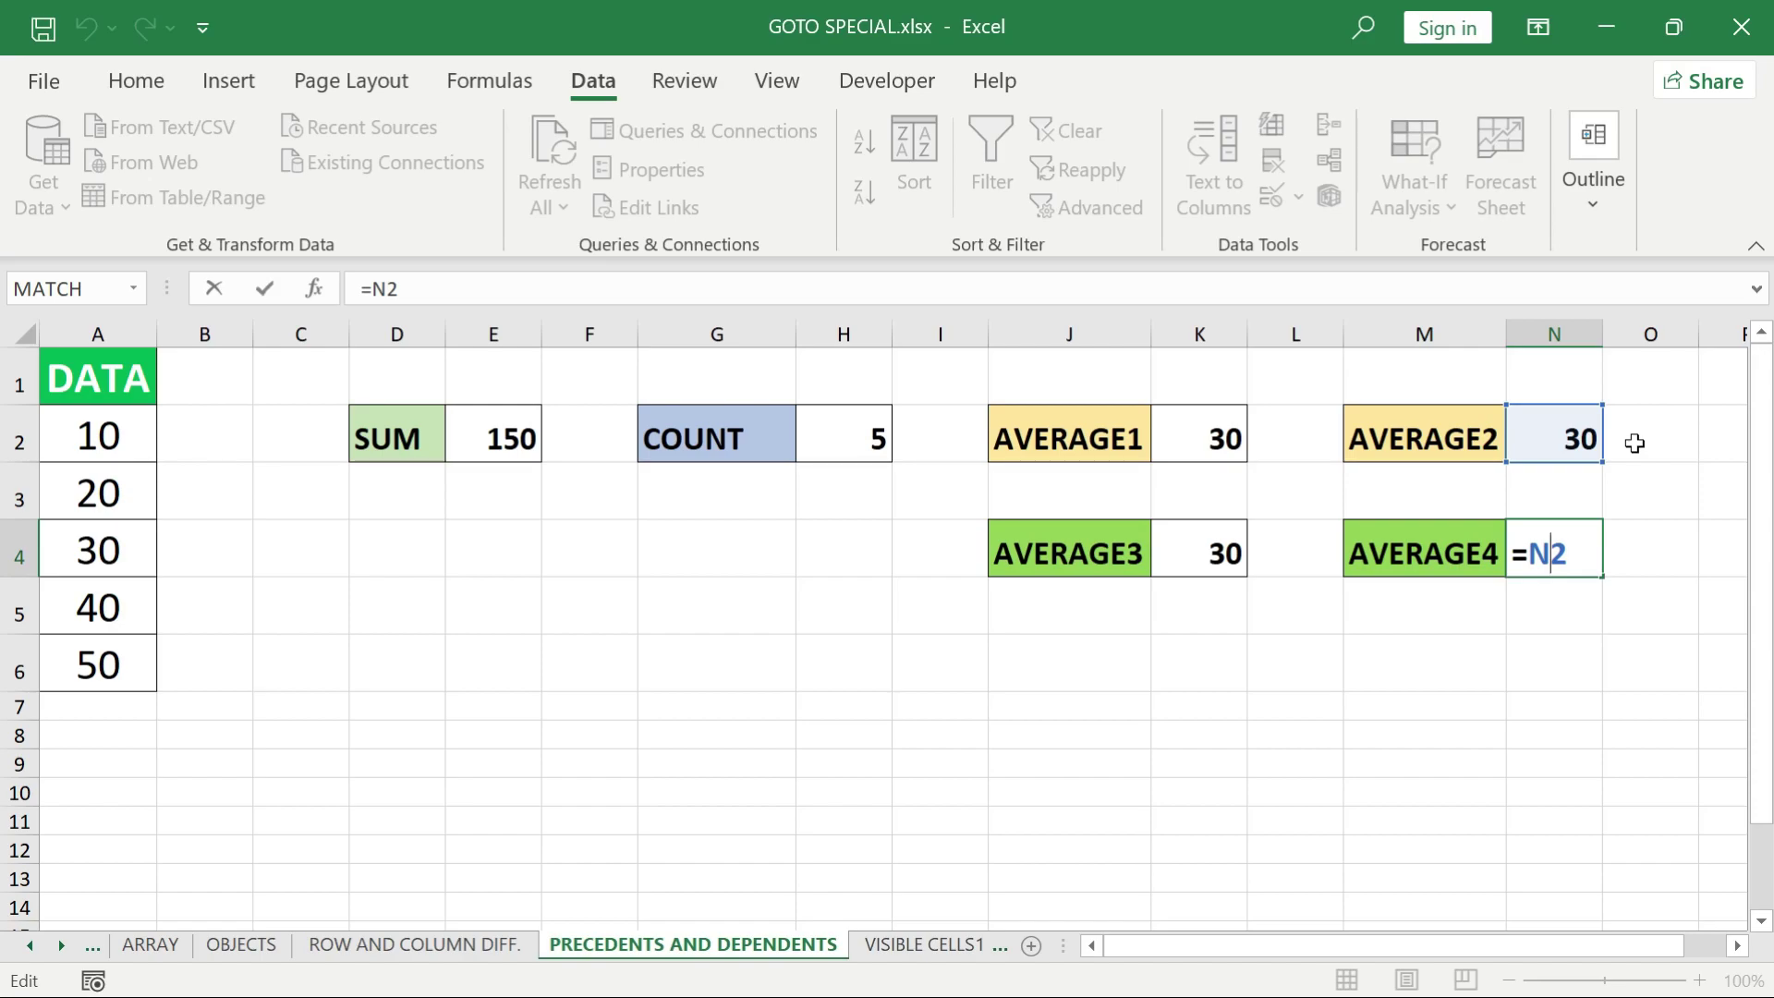
key("Escape")
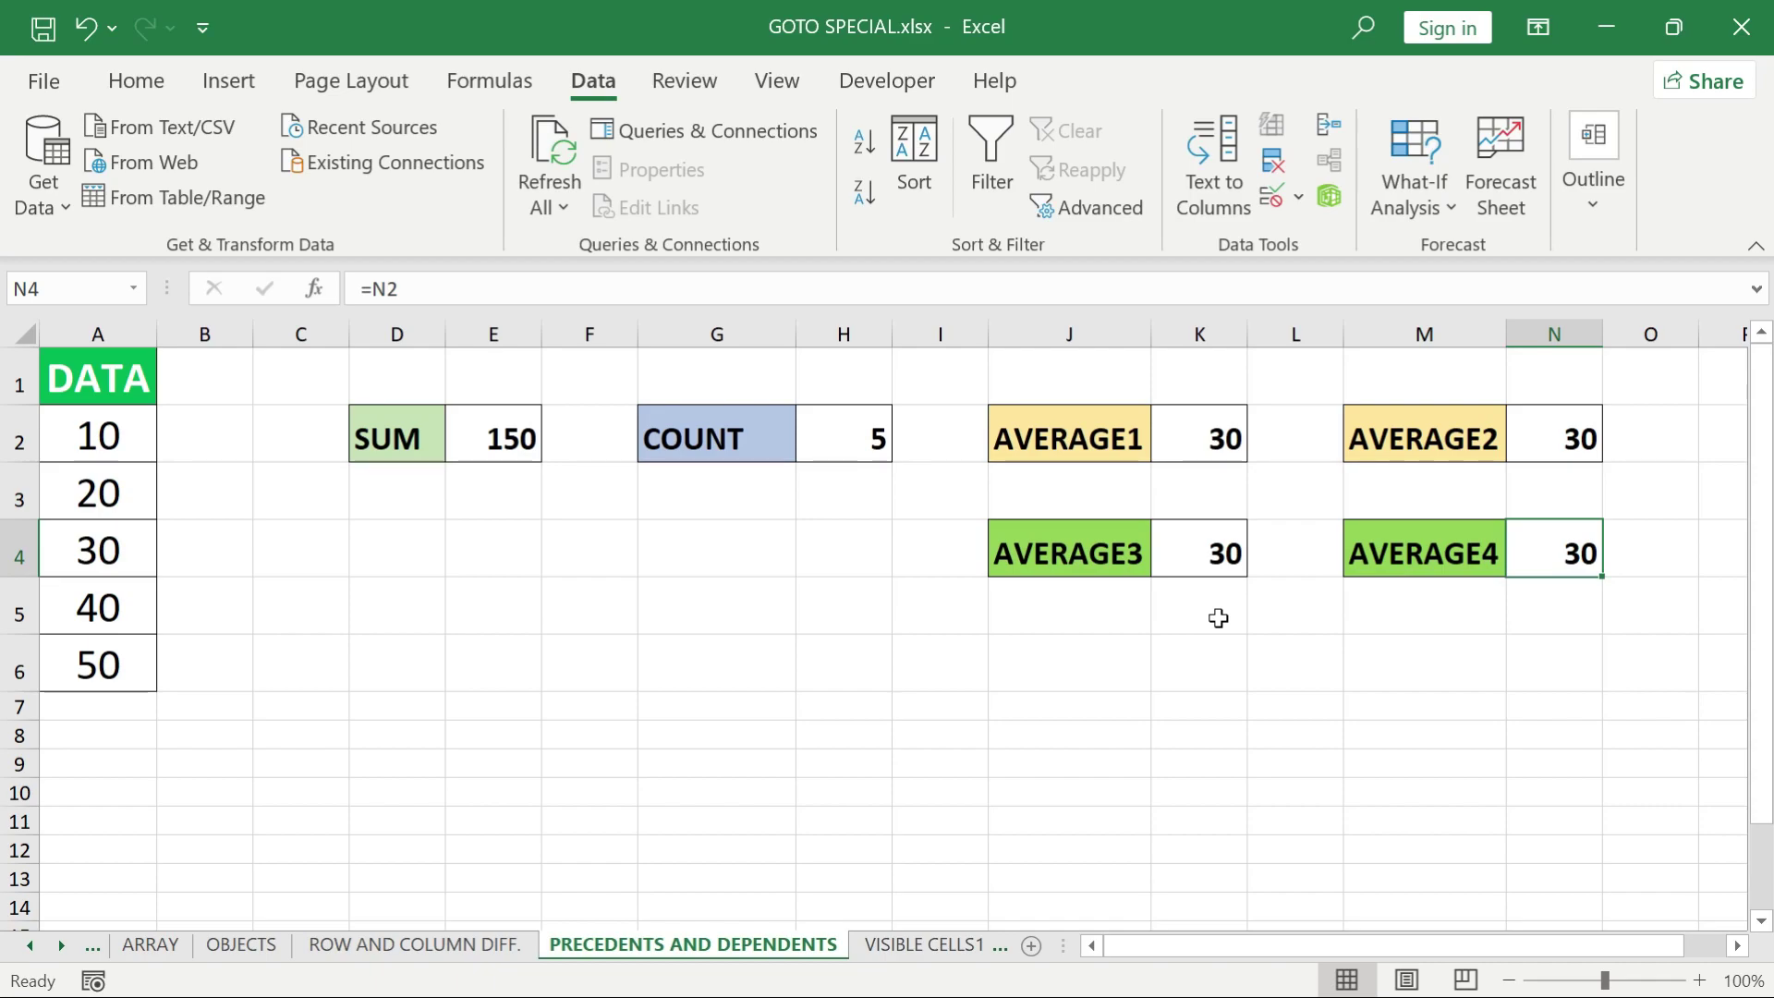
Select the direct precedents of the SUM cell E2 with Go To Special
left_click(497, 434)
key("F5")
left_click(659, 763)
left_click(813, 501)
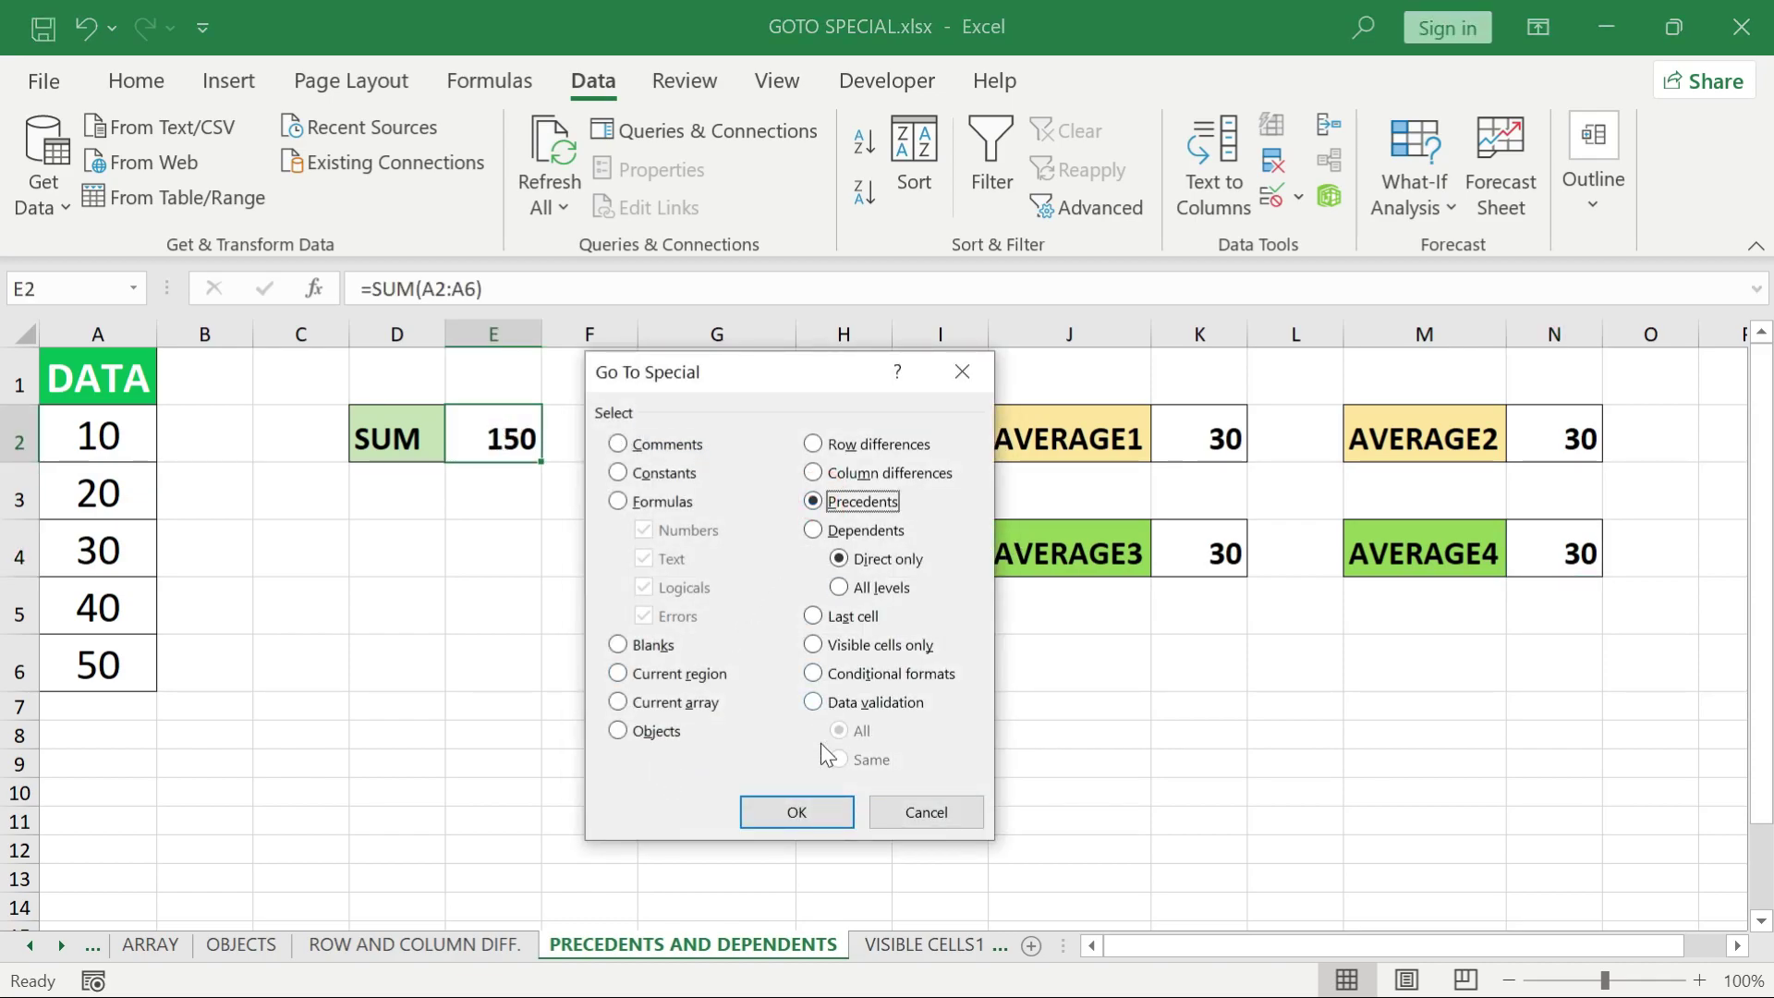
left_click(796, 811)
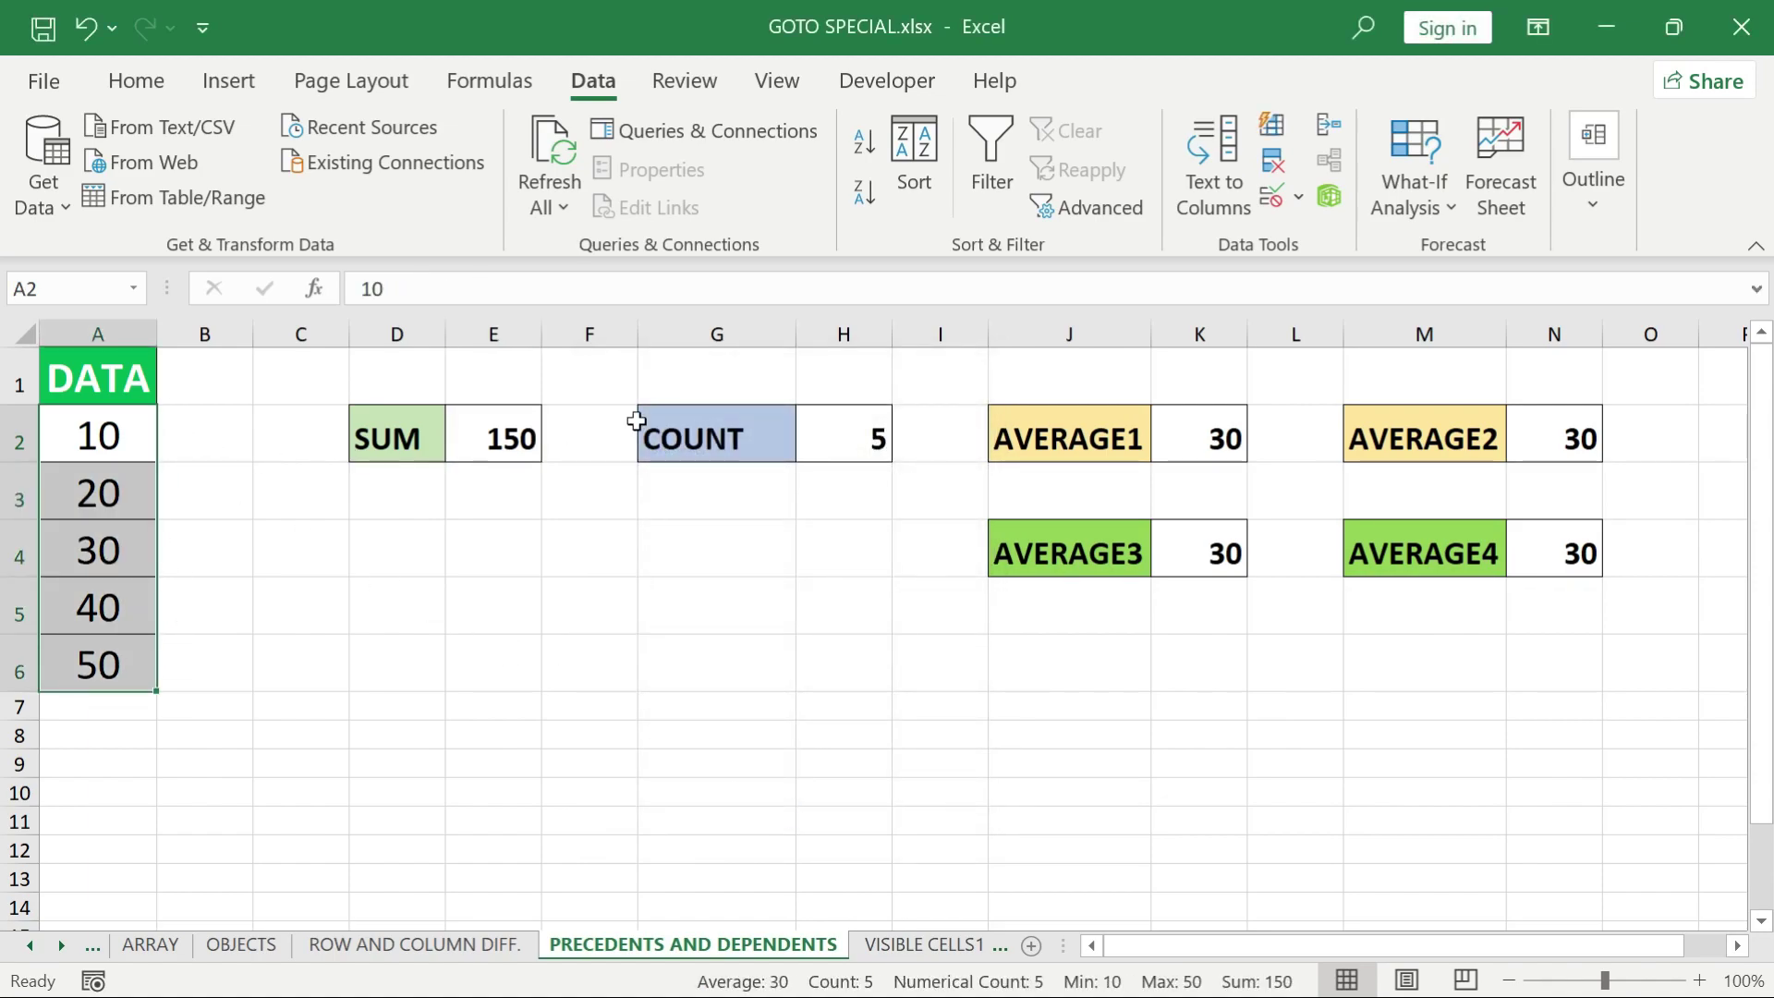
Select the direct precedents of the COUNT cell H2 with Go To Special
left_click(864, 437)
key("F5")
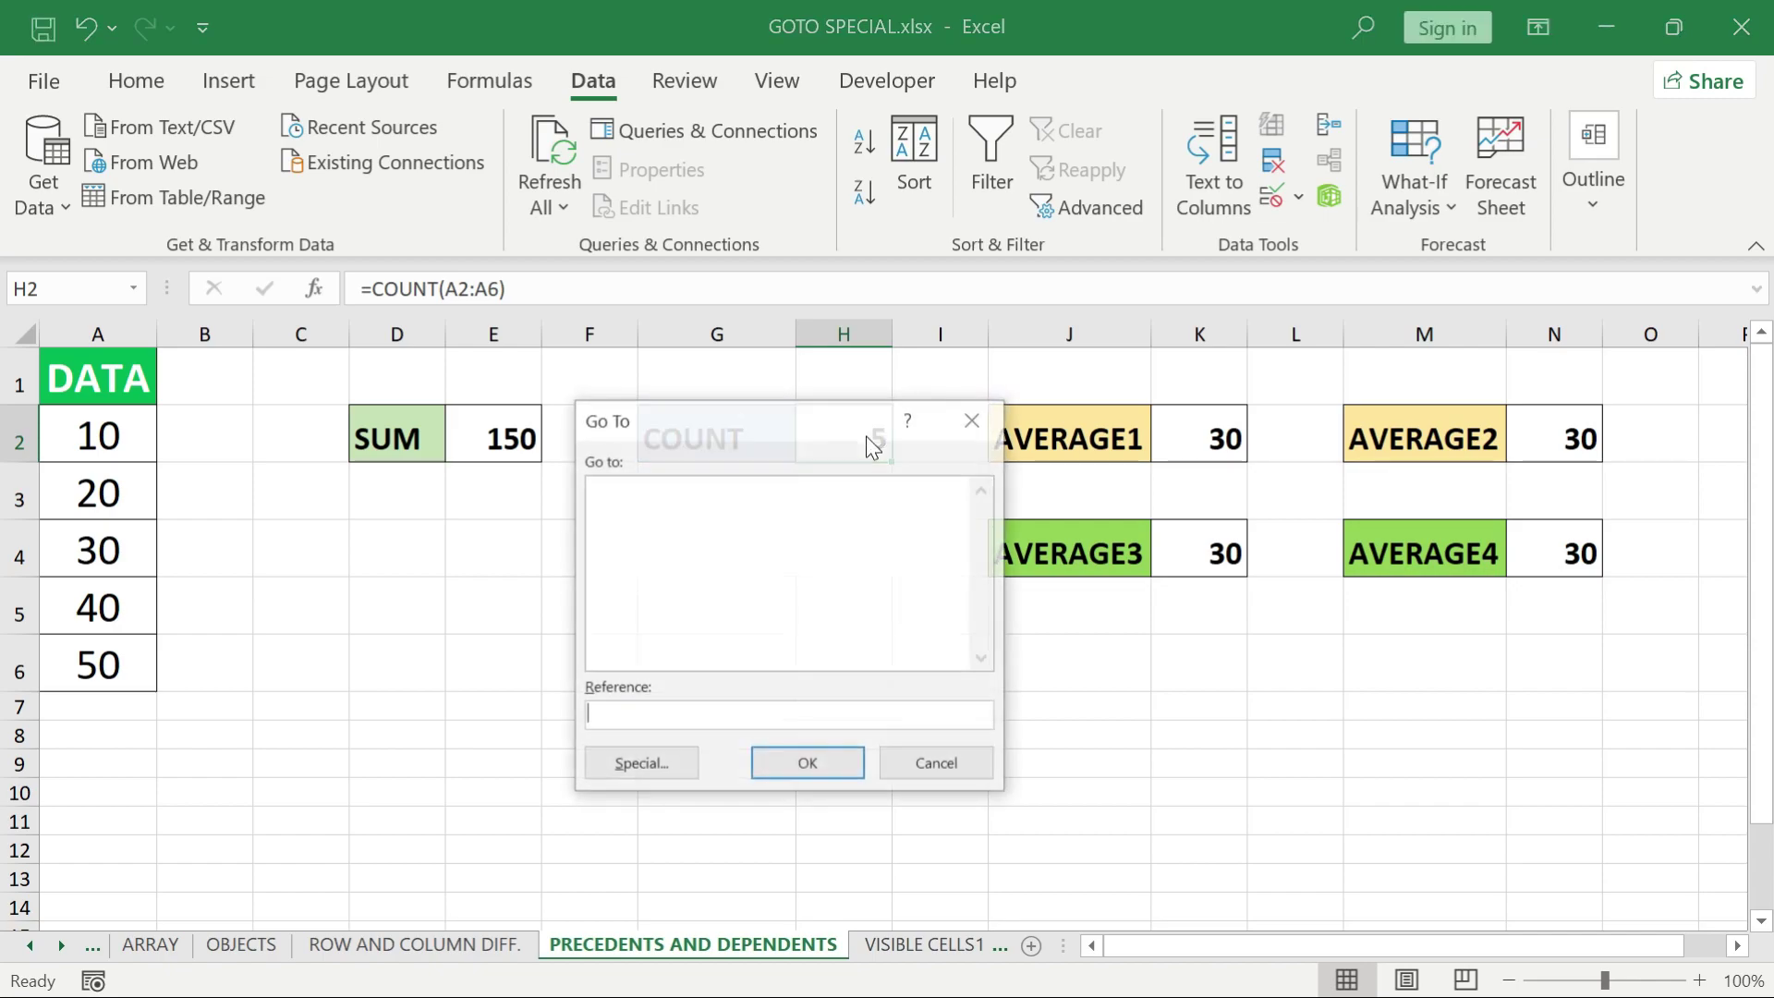
left_click(676, 772)
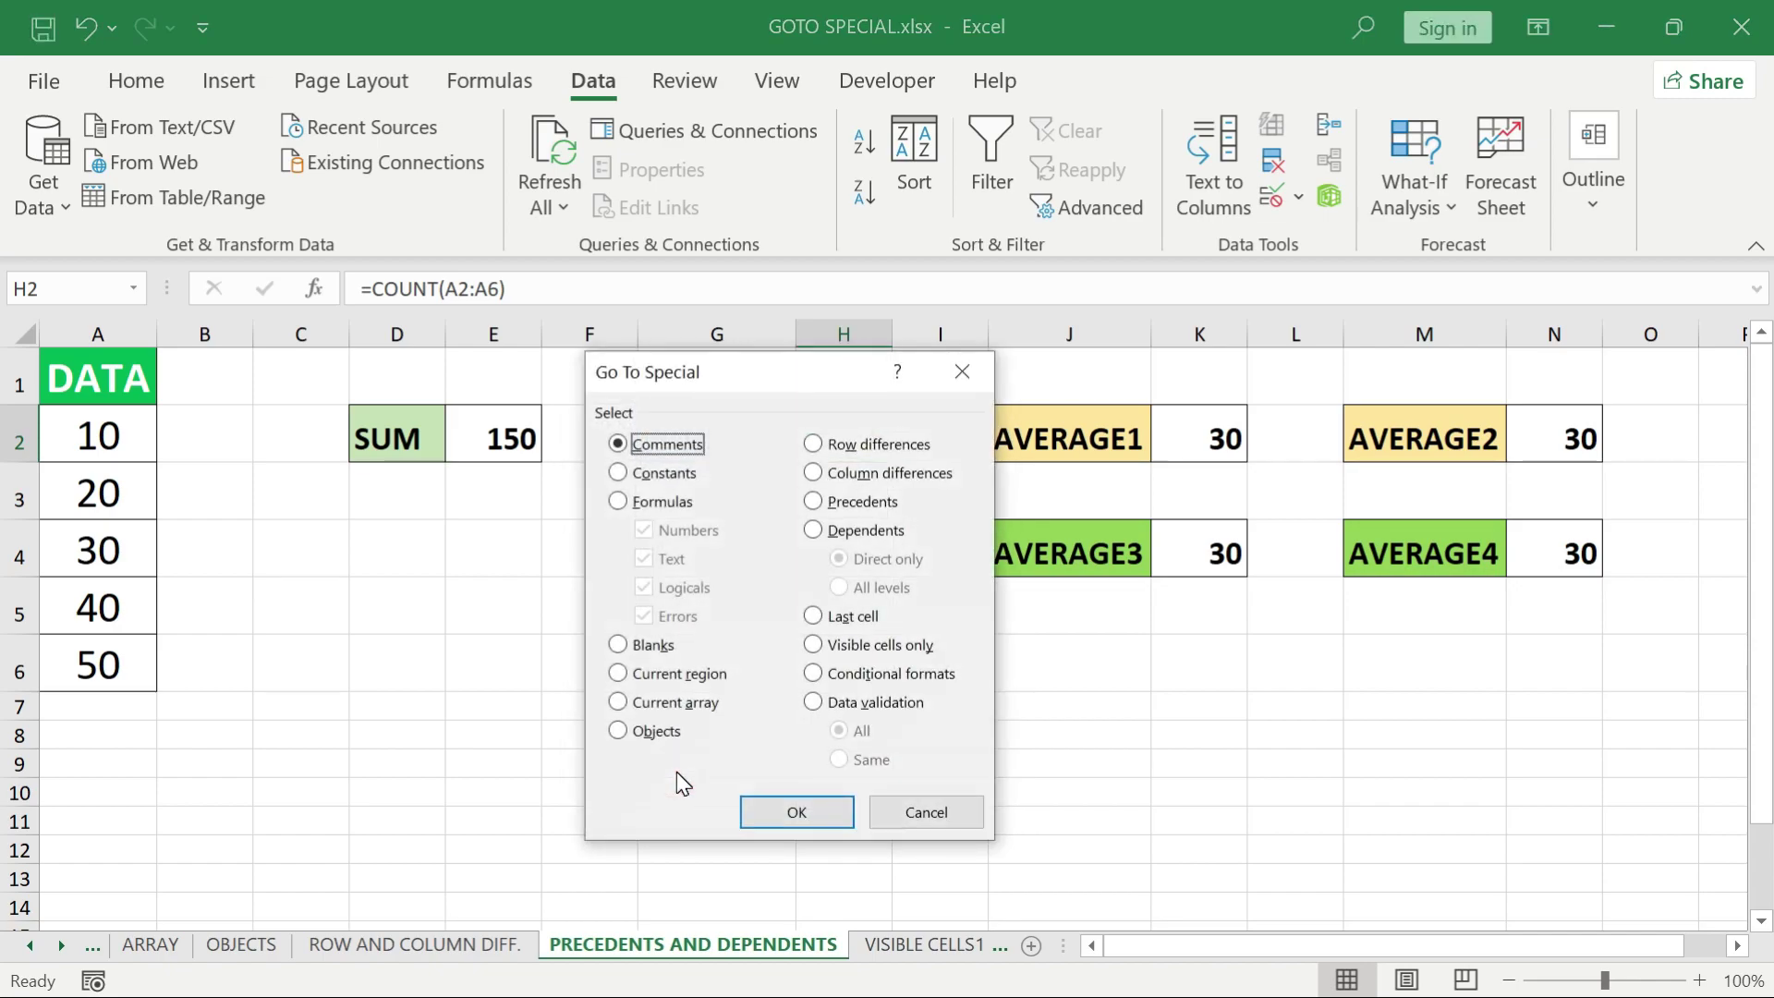
left_click(869, 501)
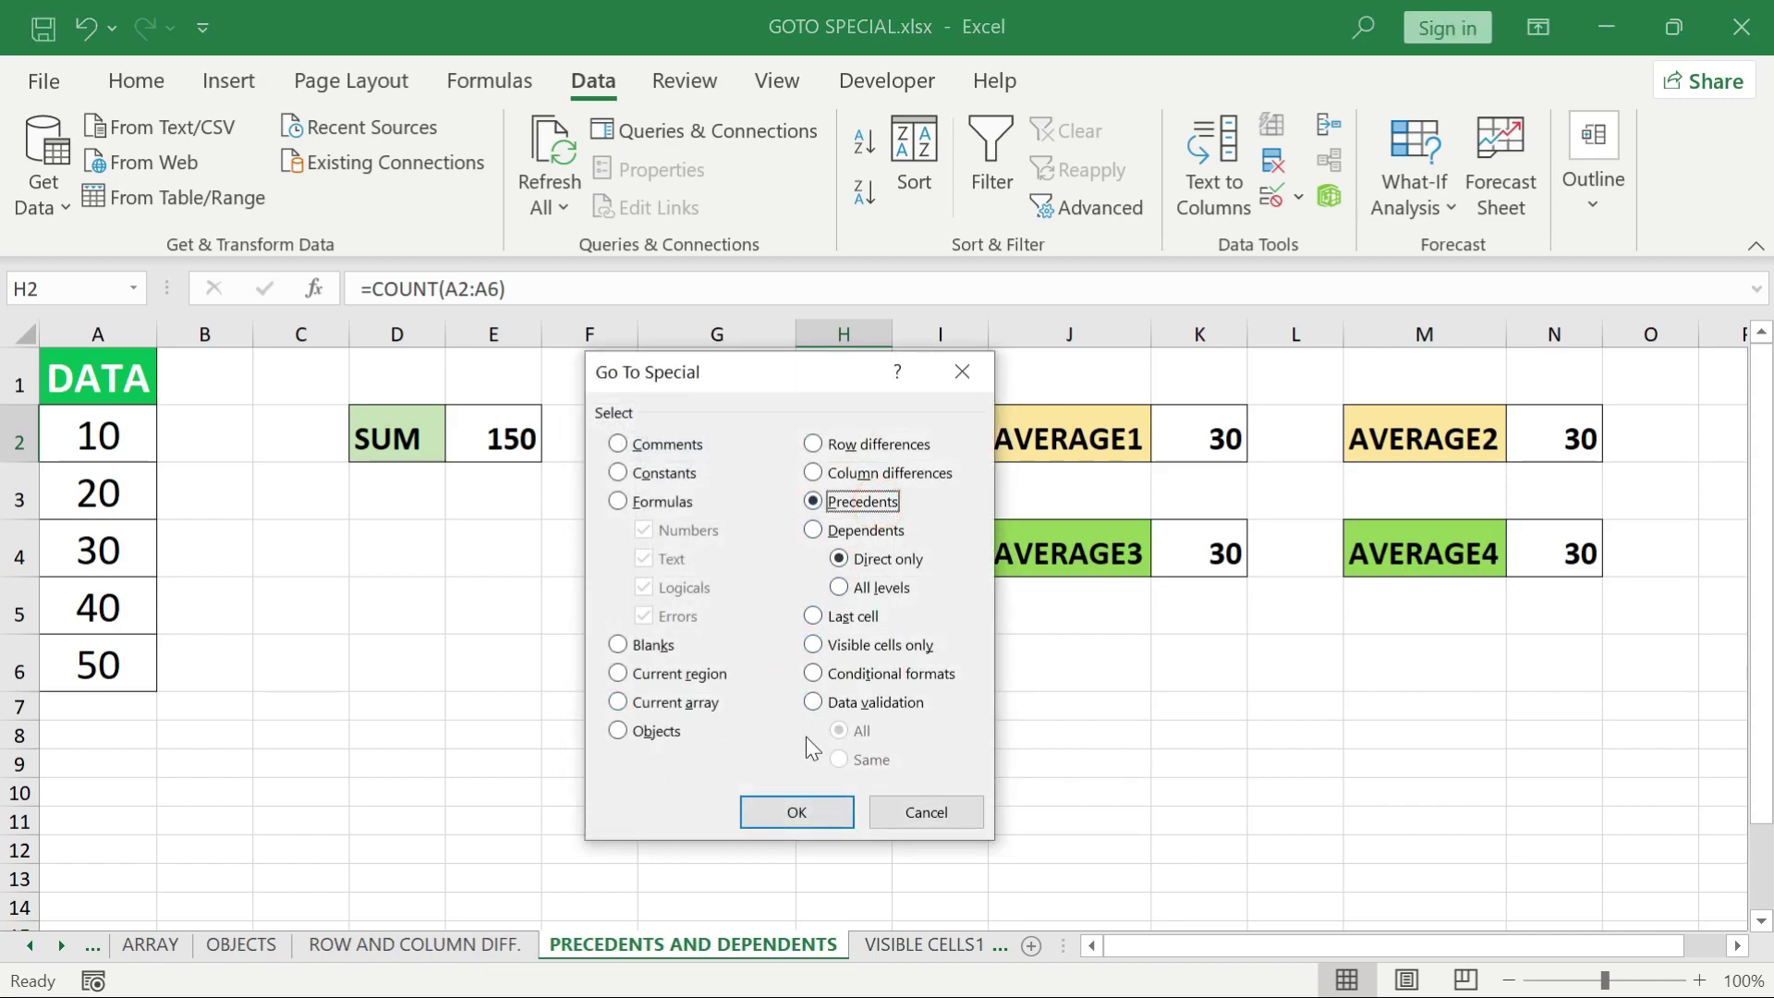
left_click(772, 813)
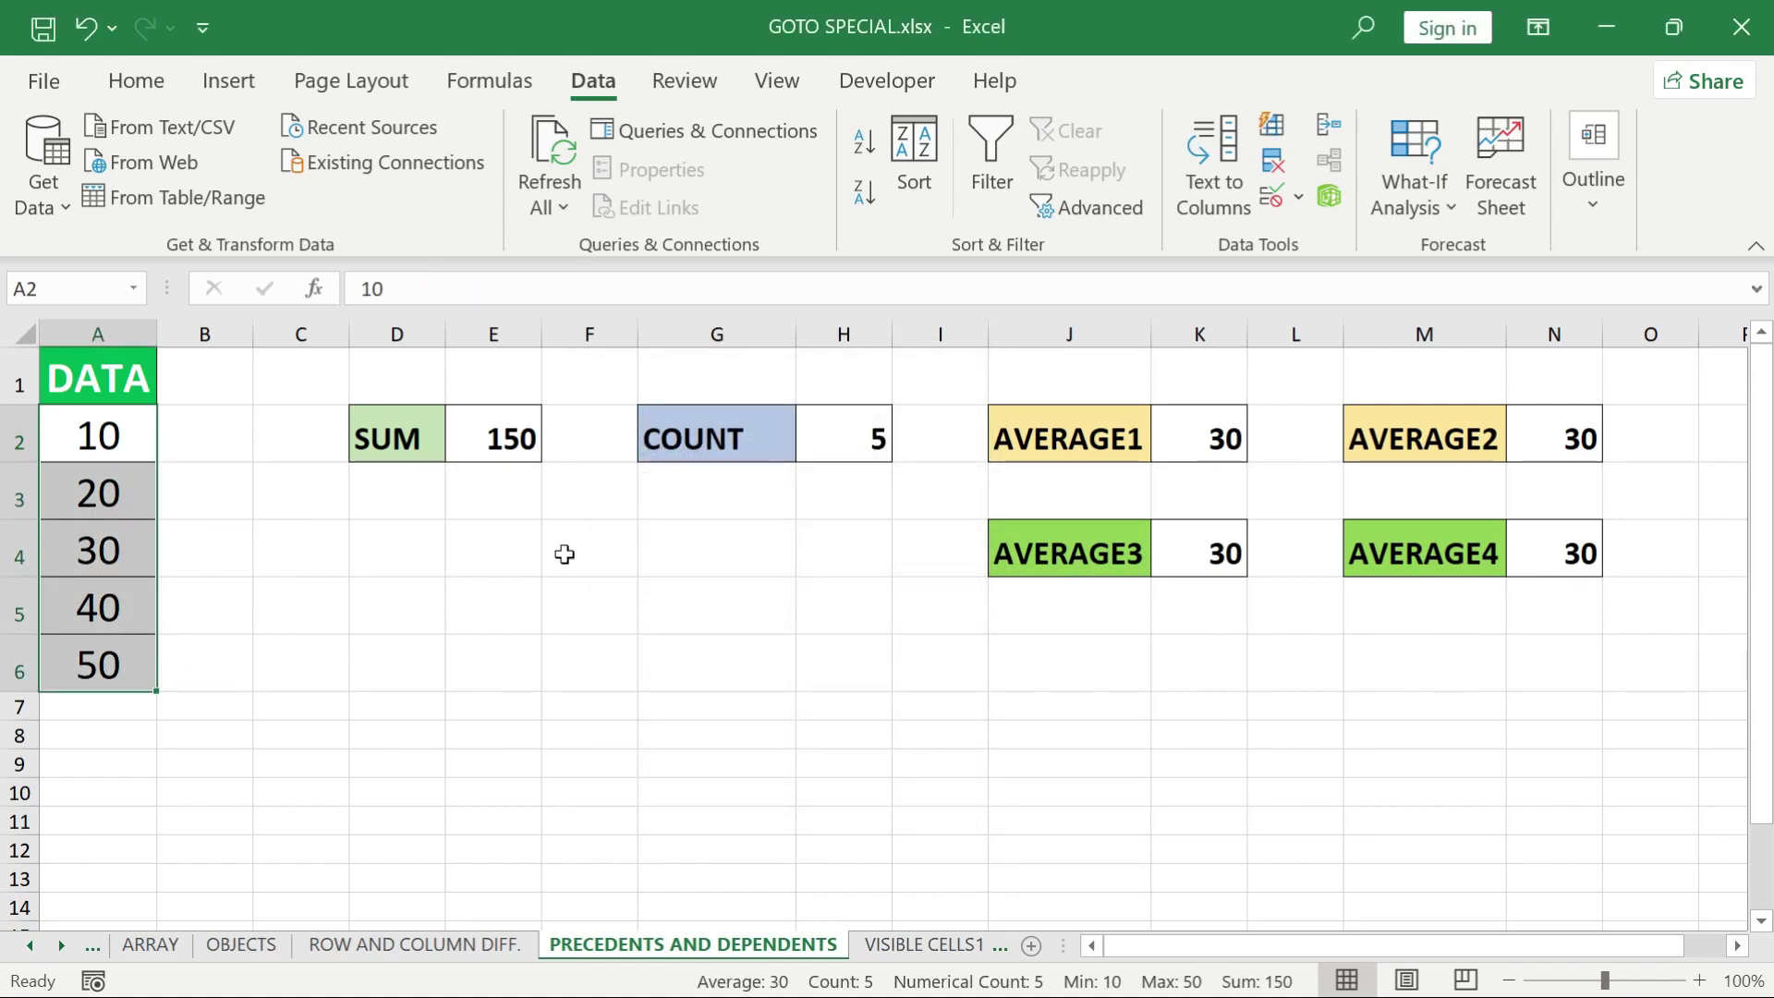
Select the direct precedents of the AVERAGE1 cell K2 with Go To Special
left_click(1195, 432)
key("ctrl+g")
left_click(654, 758)
left_click(816, 502)
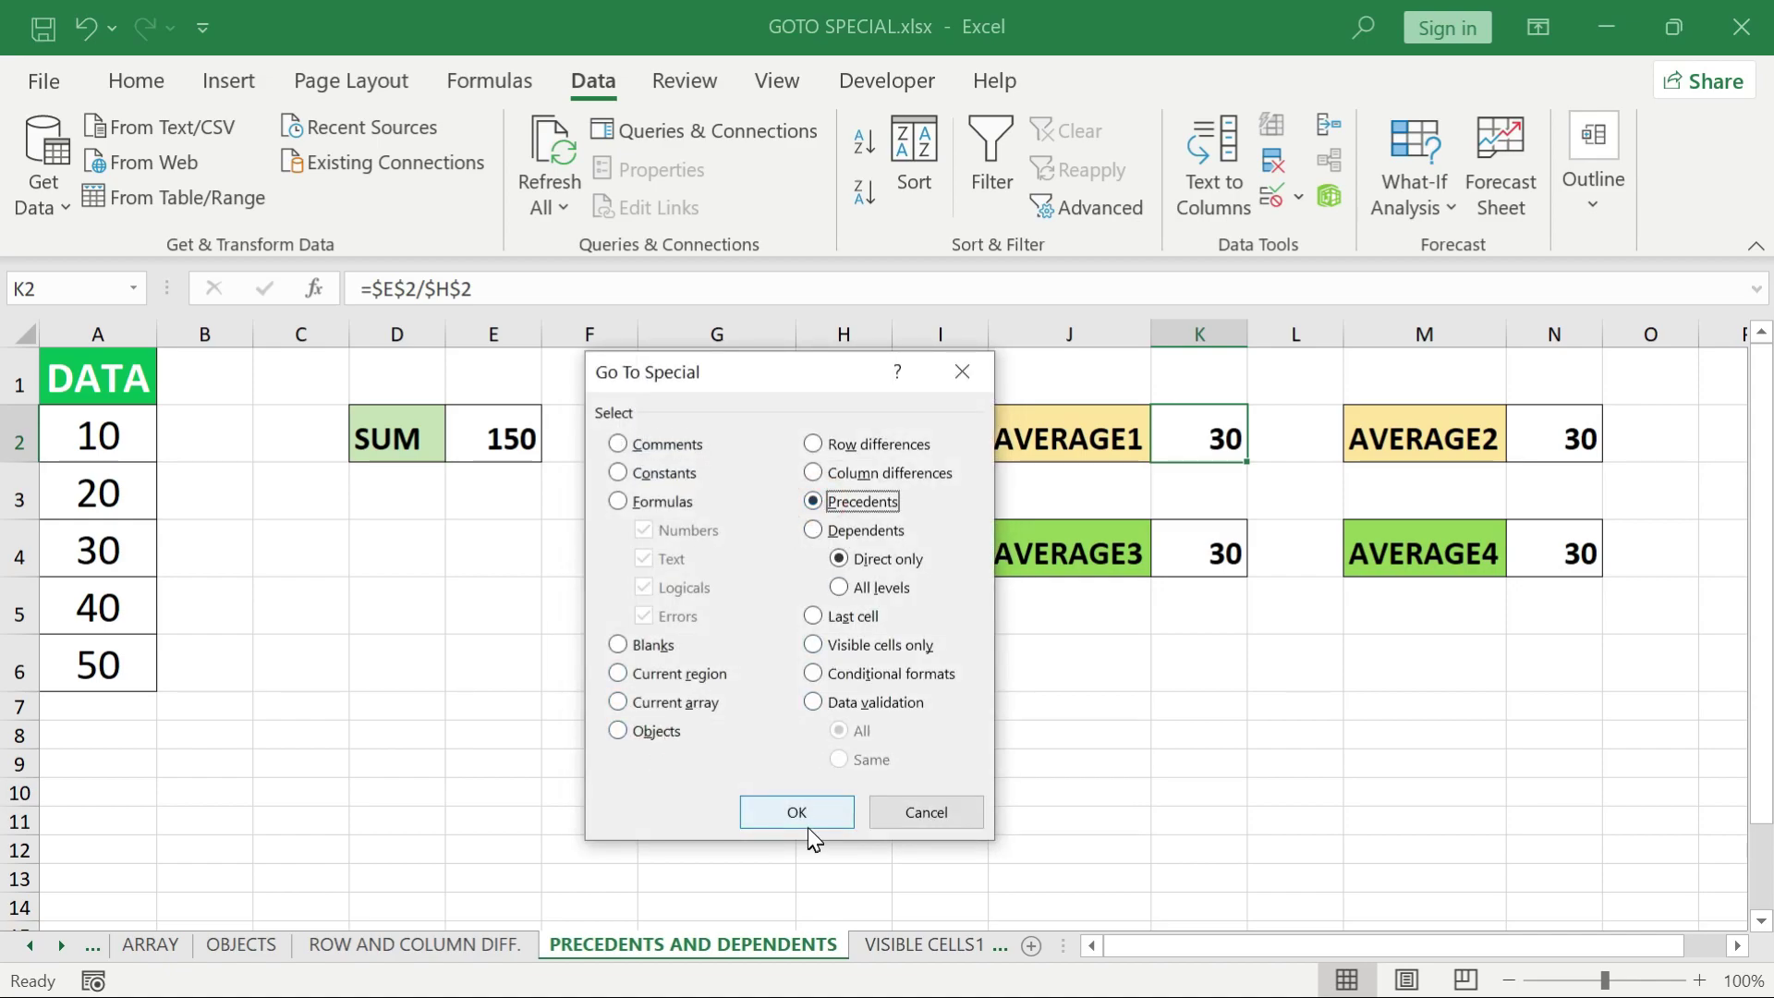
left_click(811, 821)
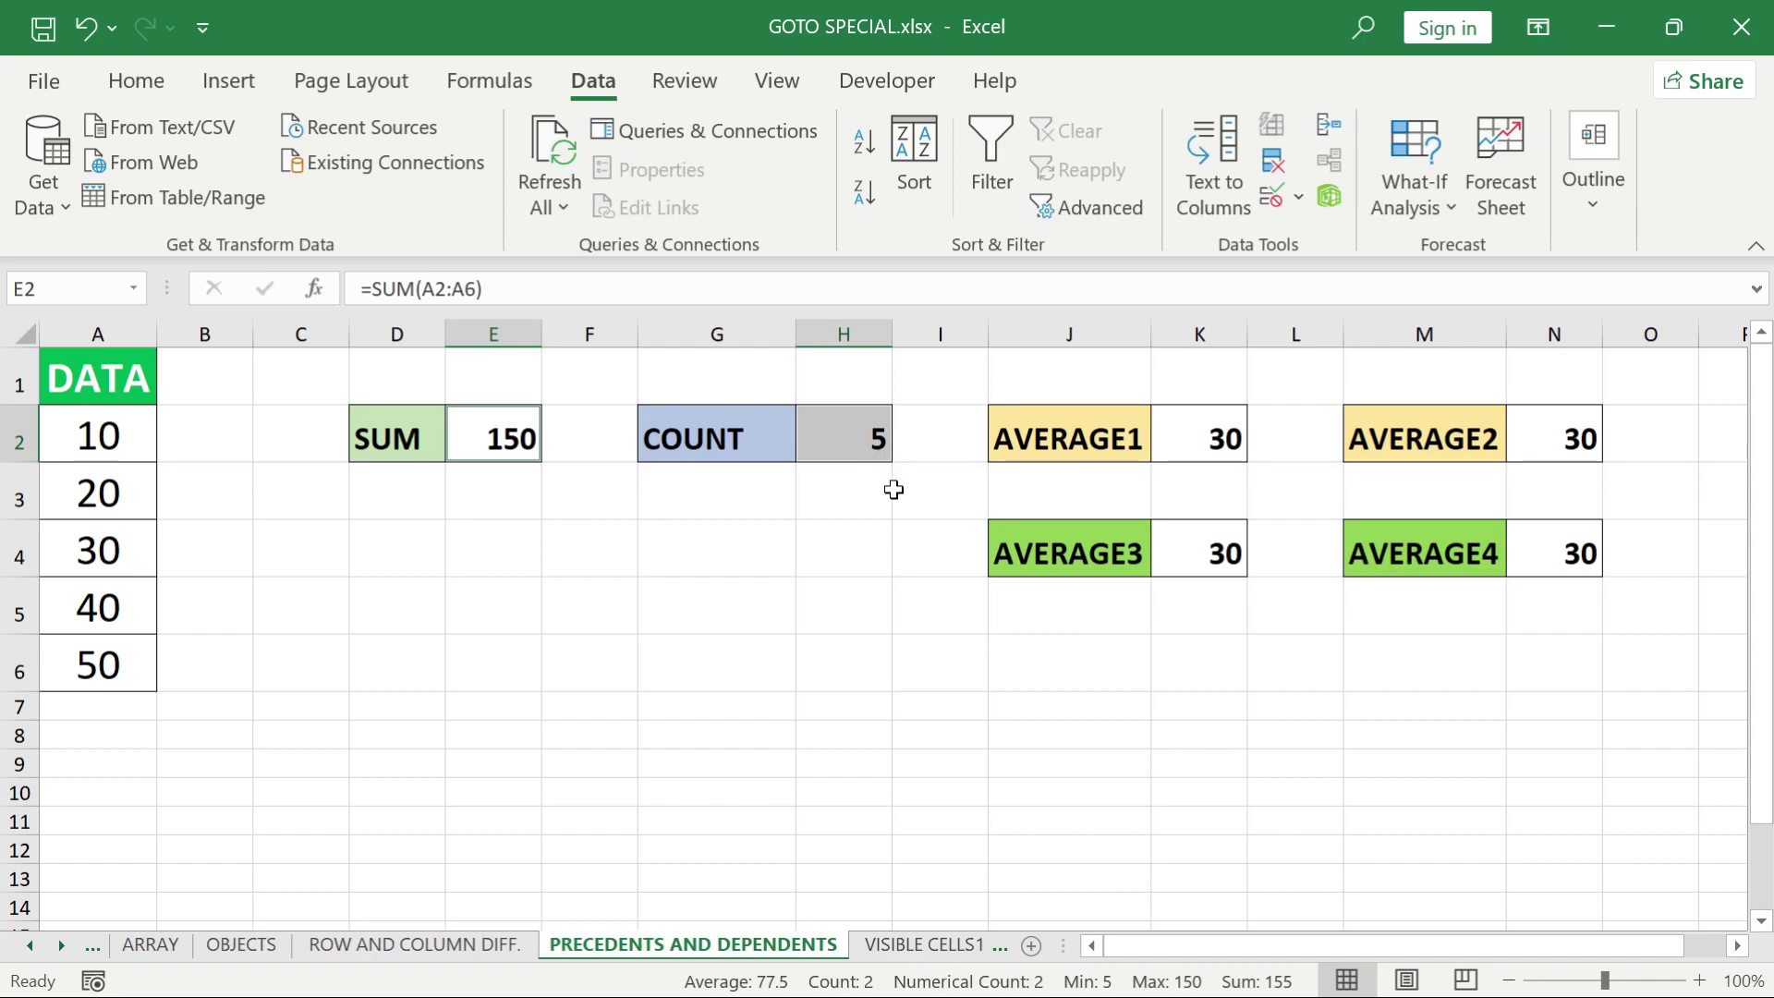
Select the direct precedents of the AVERAGE2 cell N2 with Go To Special
left_click(1566, 434)
key("ctrl+g")
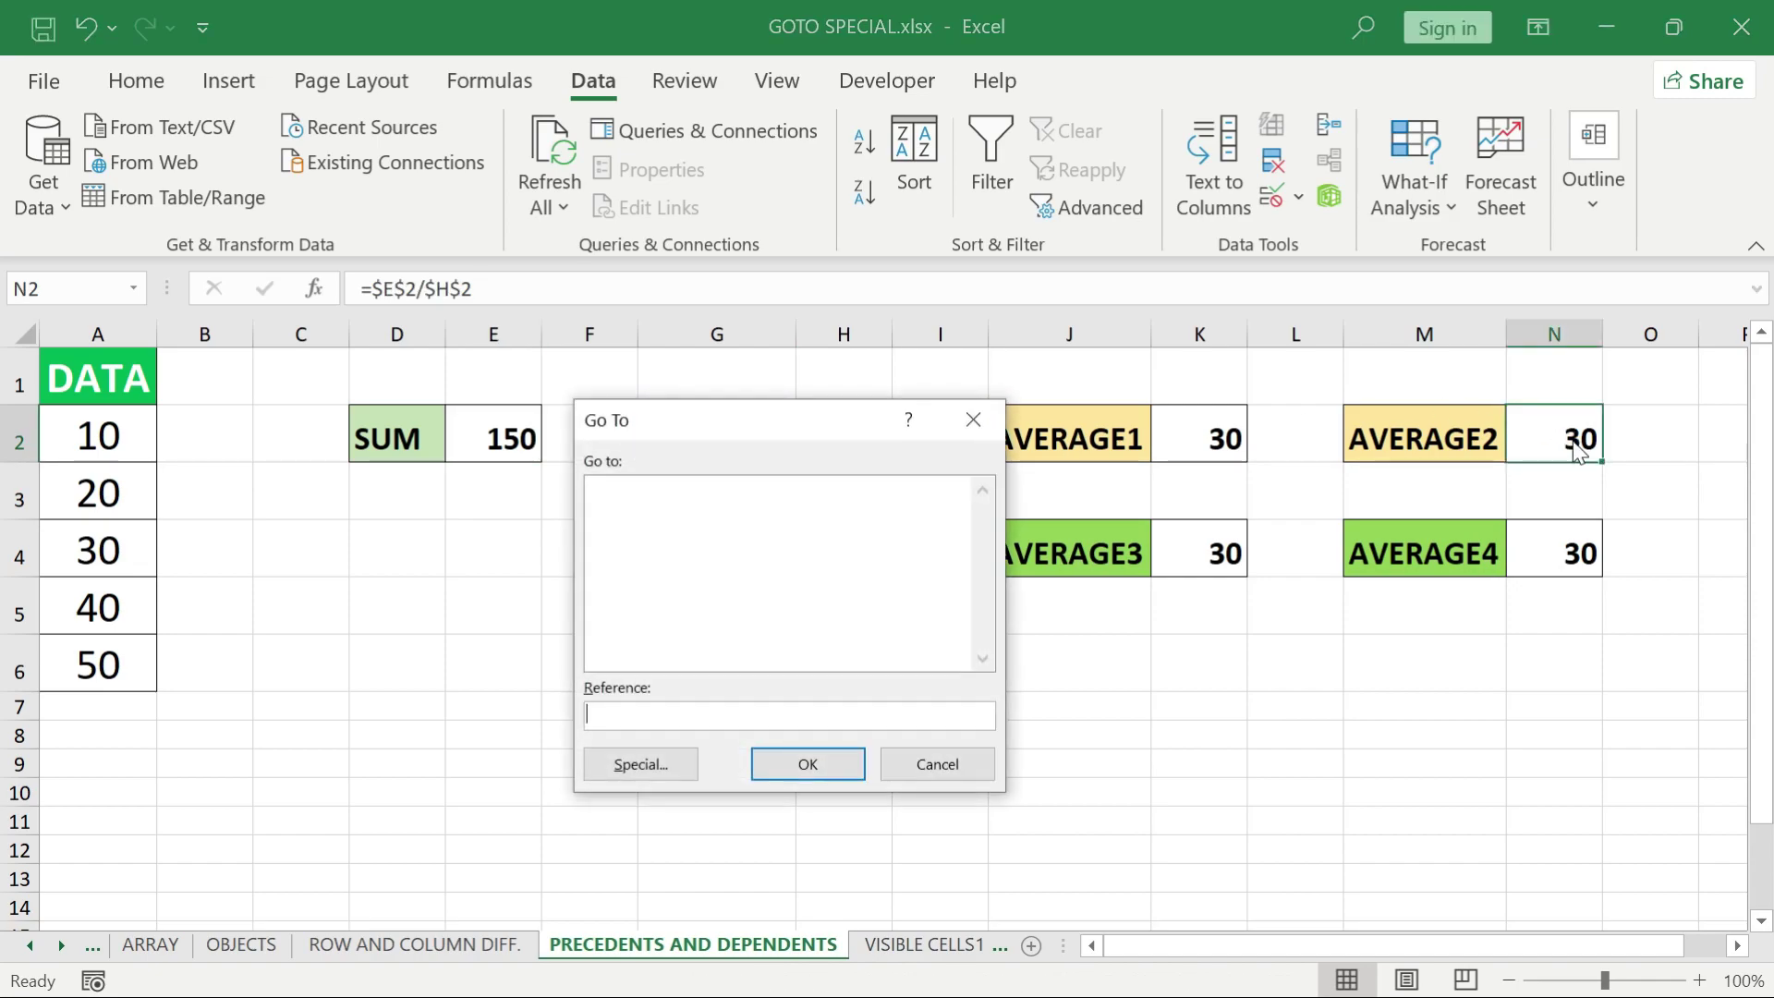
left_click(668, 772)
left_click(868, 503)
left_click(808, 810)
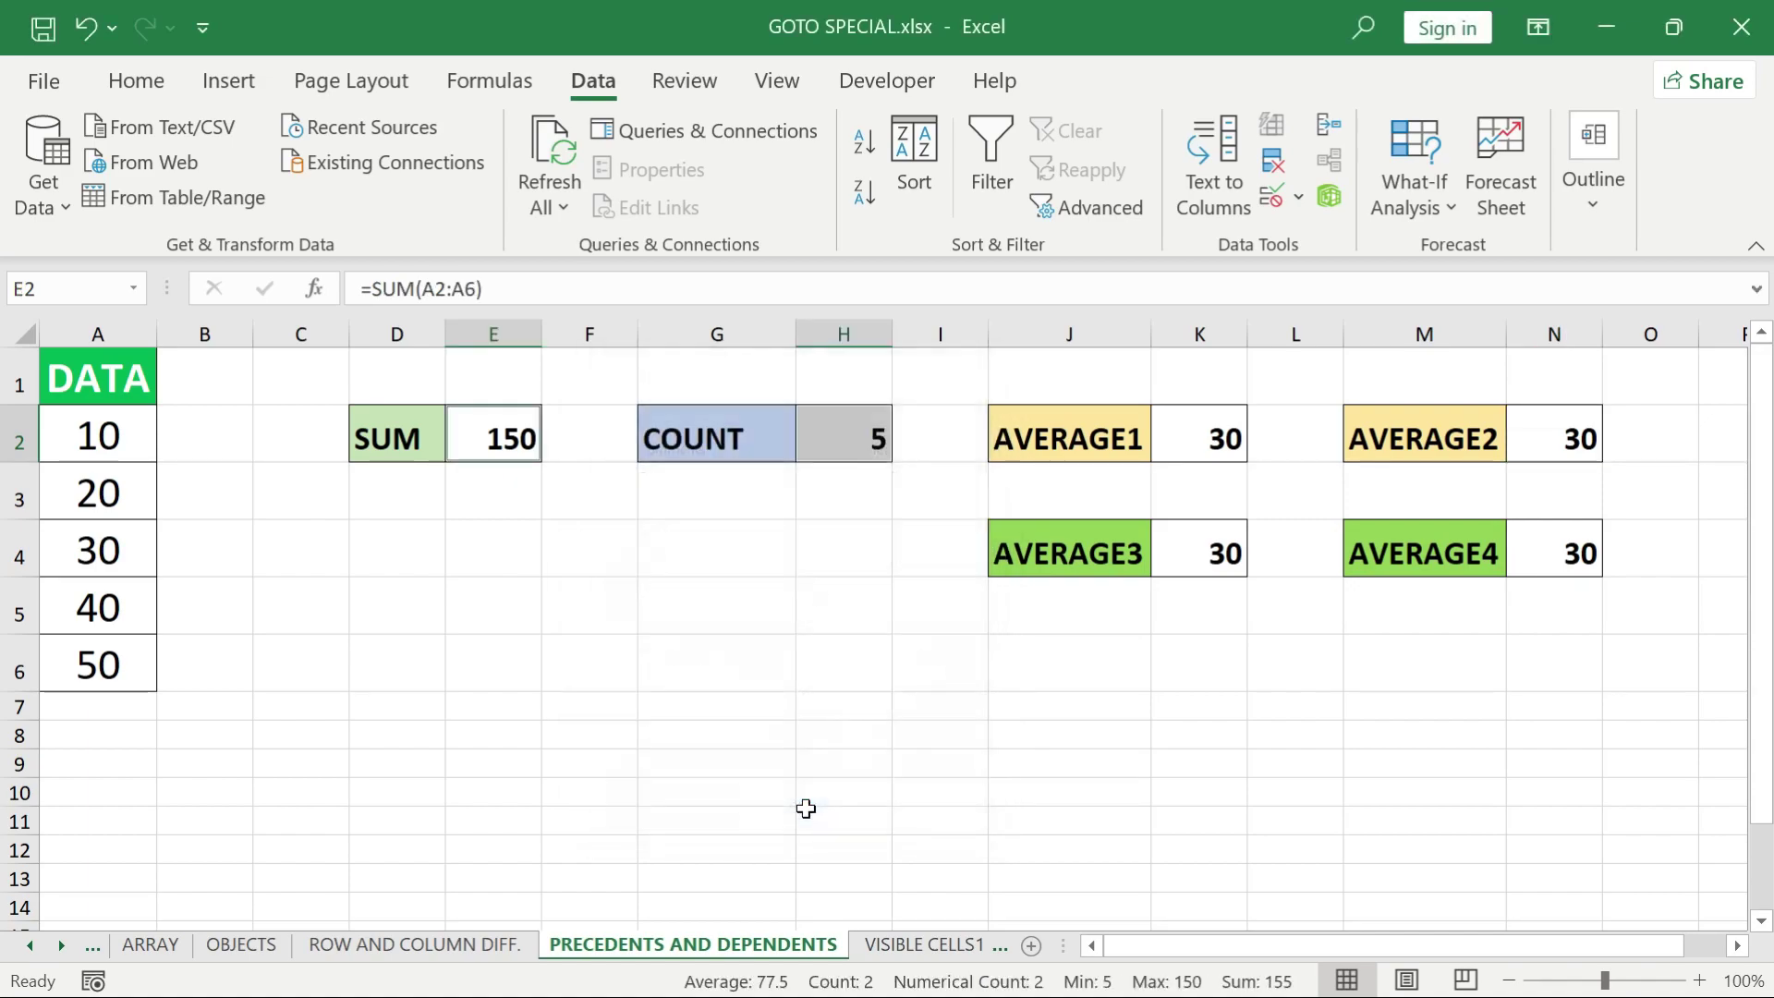
Select the direct precedents of the AVERAGE4 cell N4 with Go To Special
left_click(1232, 561)
left_click(1570, 559)
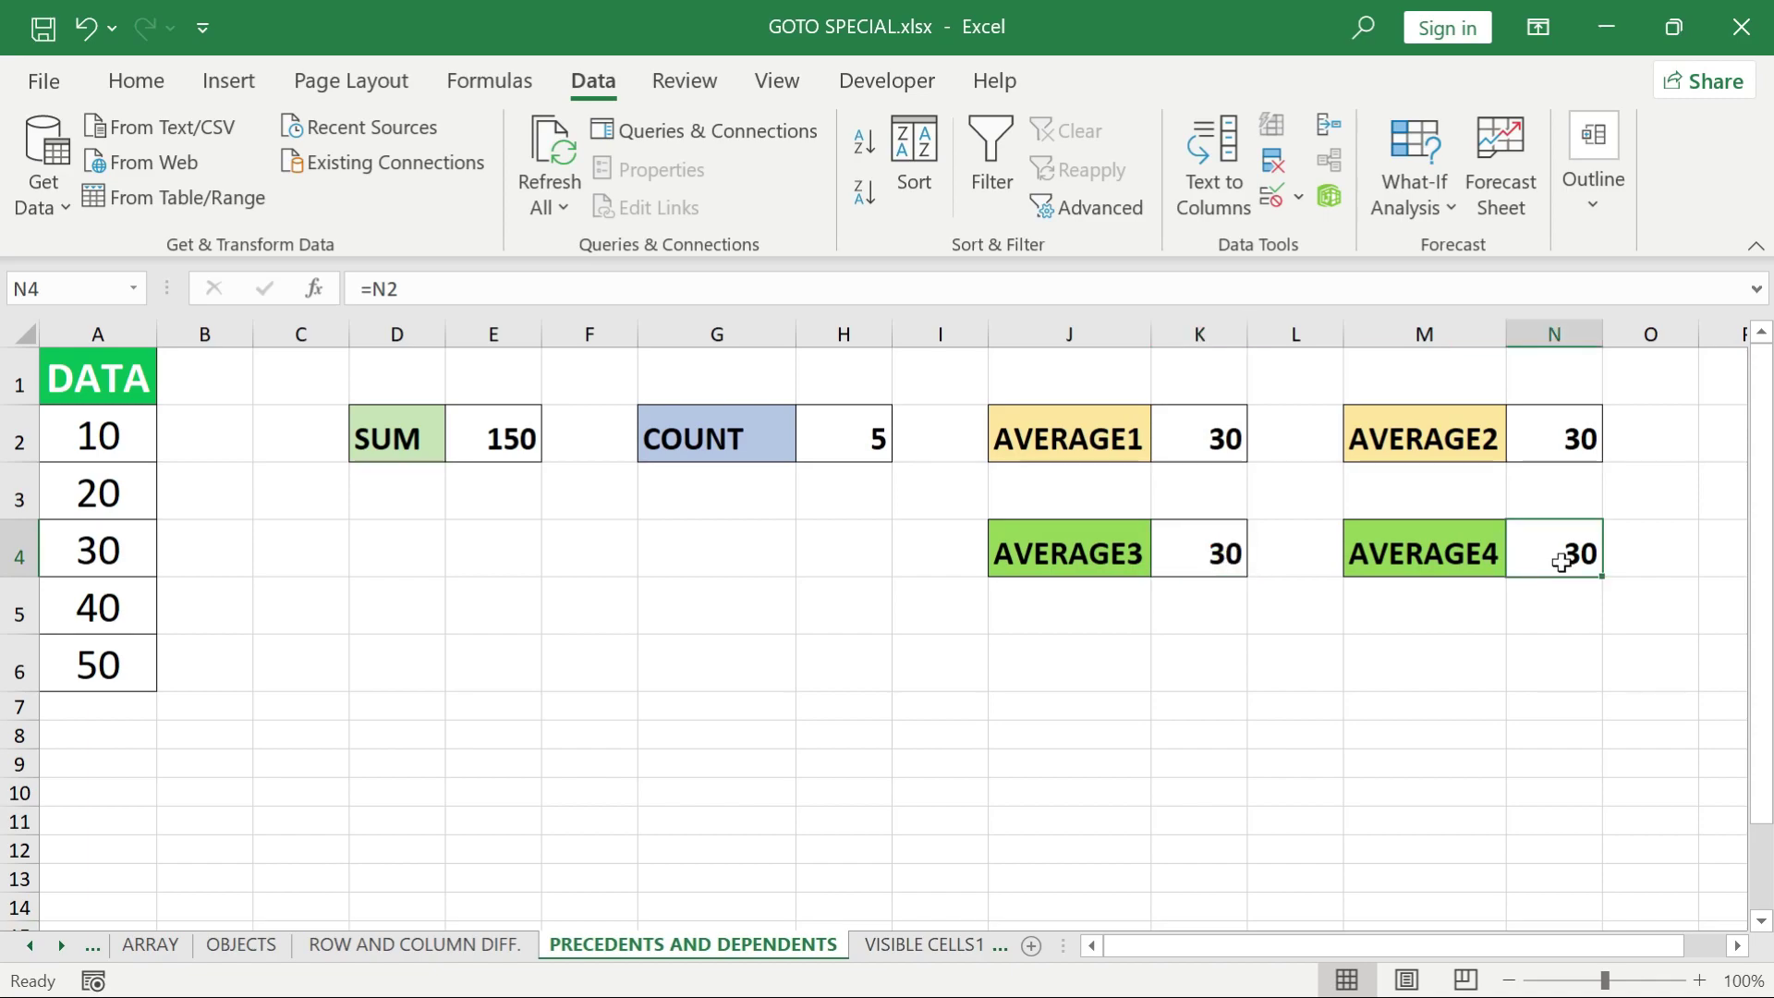
key("ctrl+g")
left_click(686, 764)
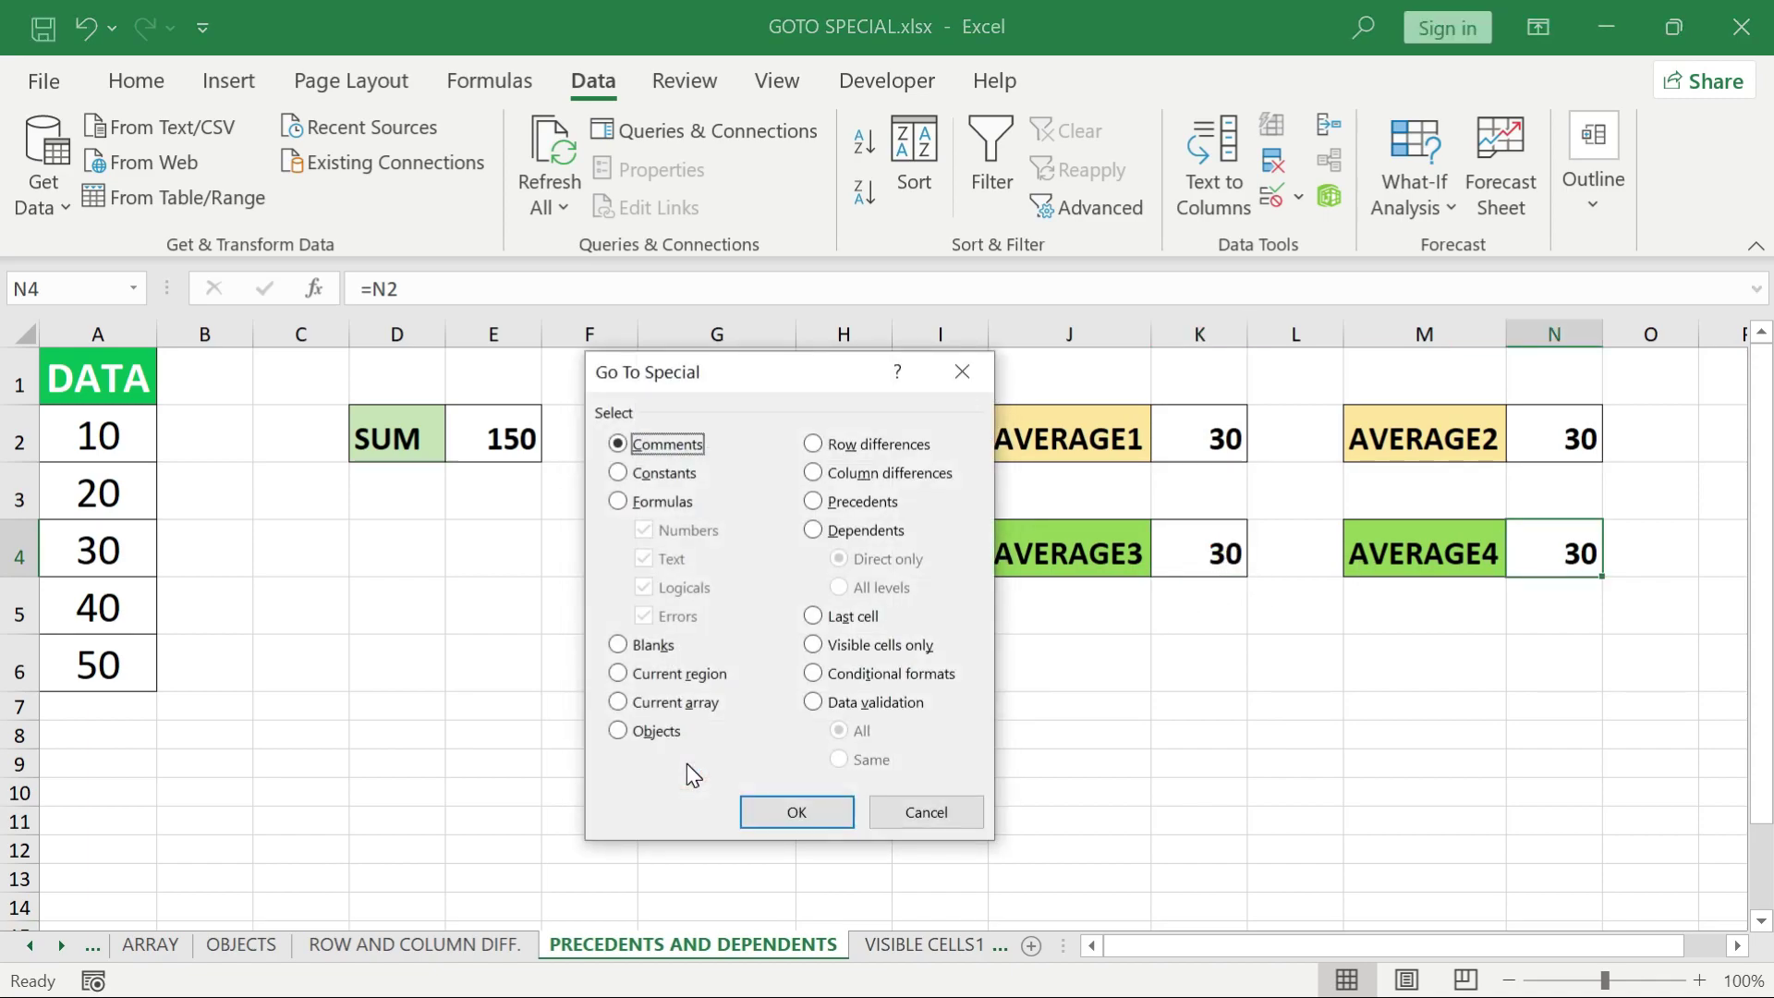
left_click(868, 504)
left_click(800, 811)
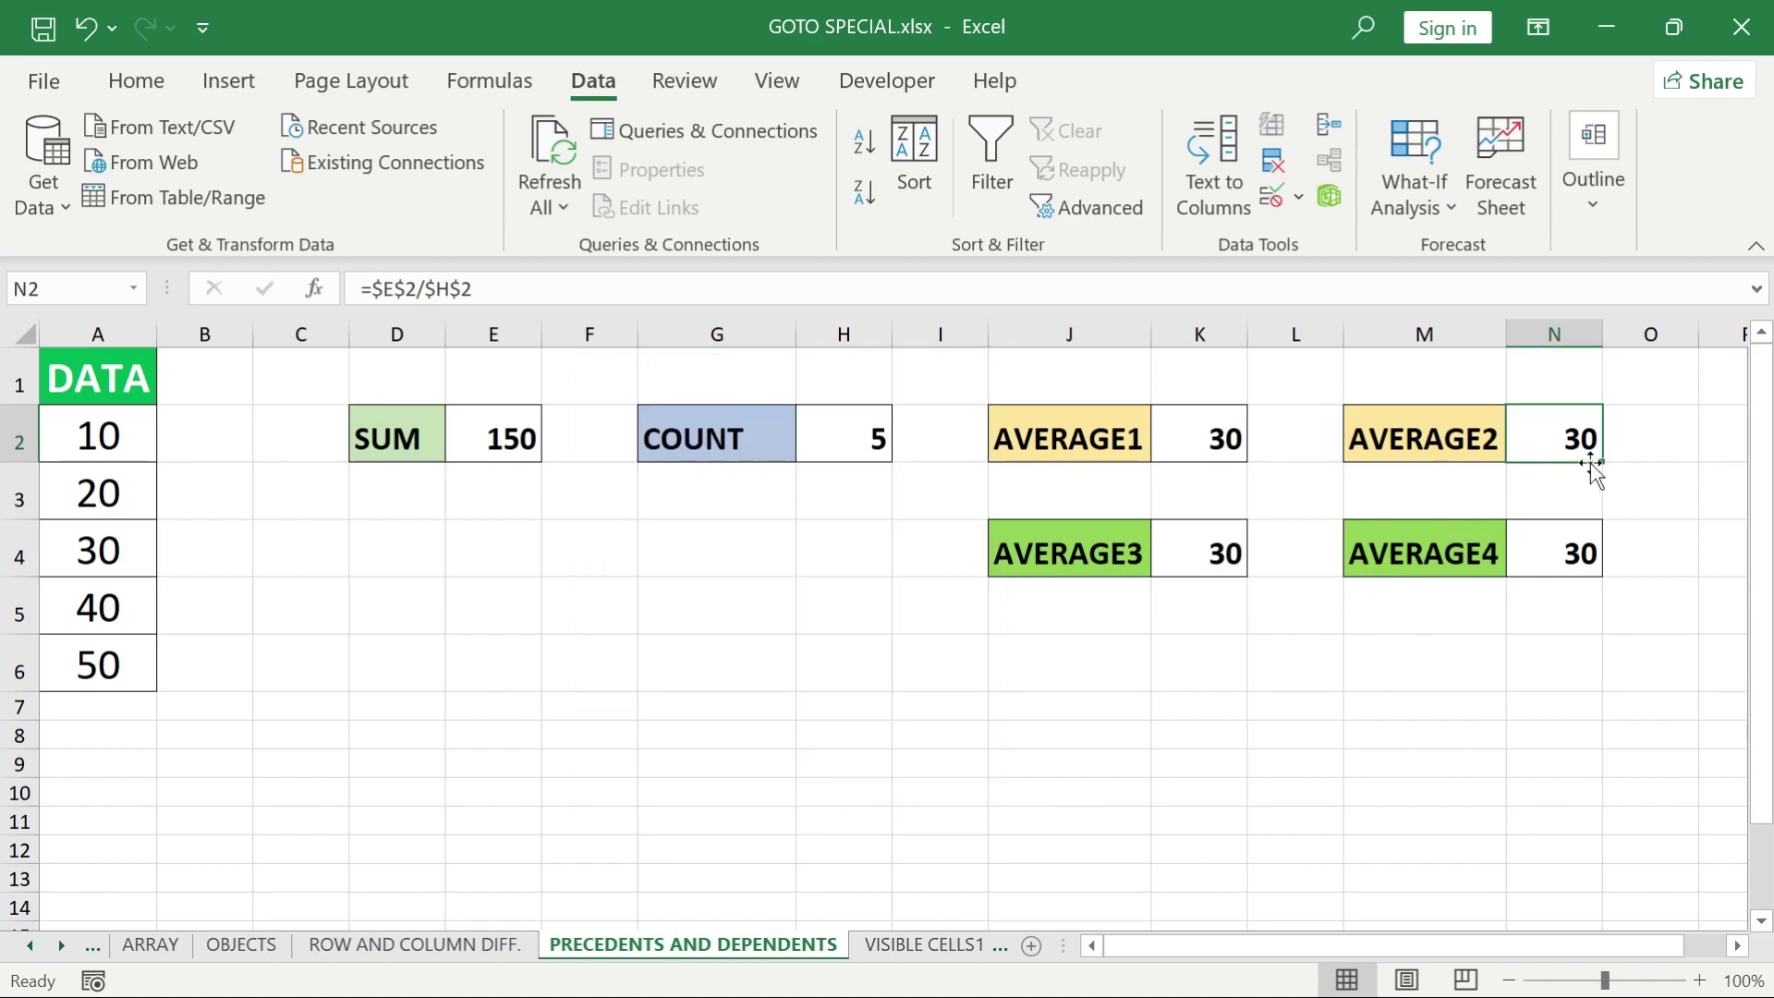
Recheck the formula in N4 and select its precedents at all levels with Go To Special
double_click(1571, 554)
key("Escape")
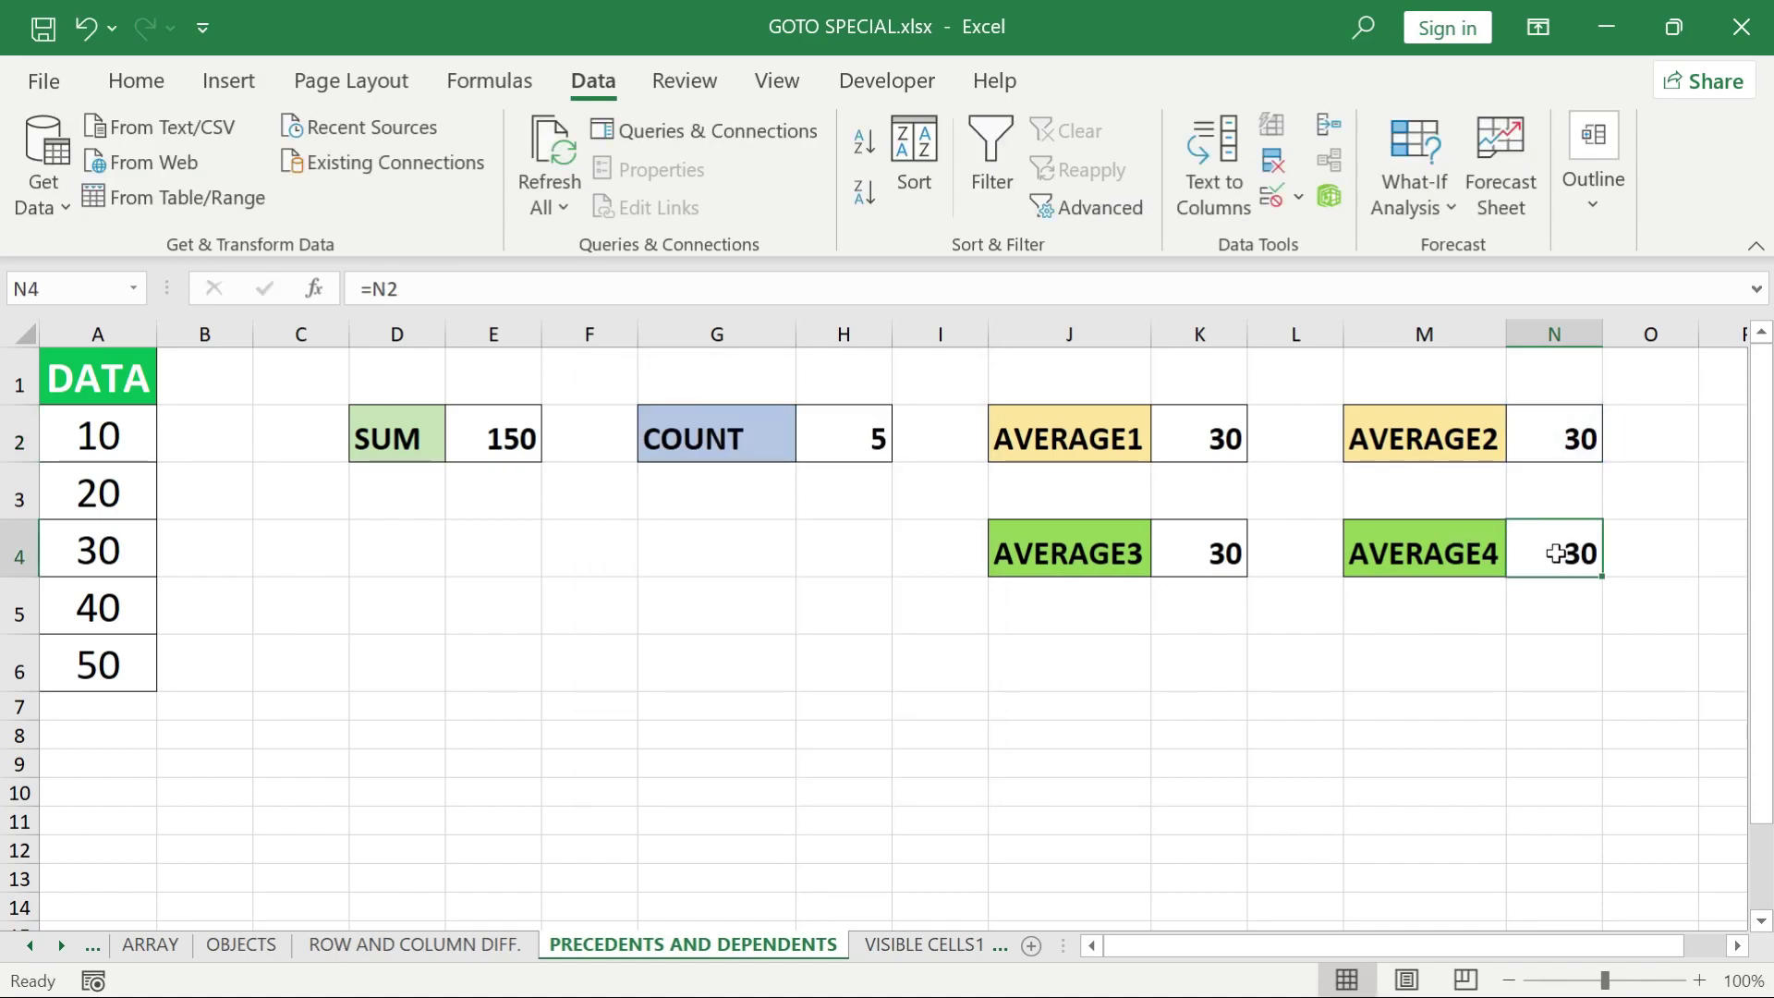
key("ctrl+g")
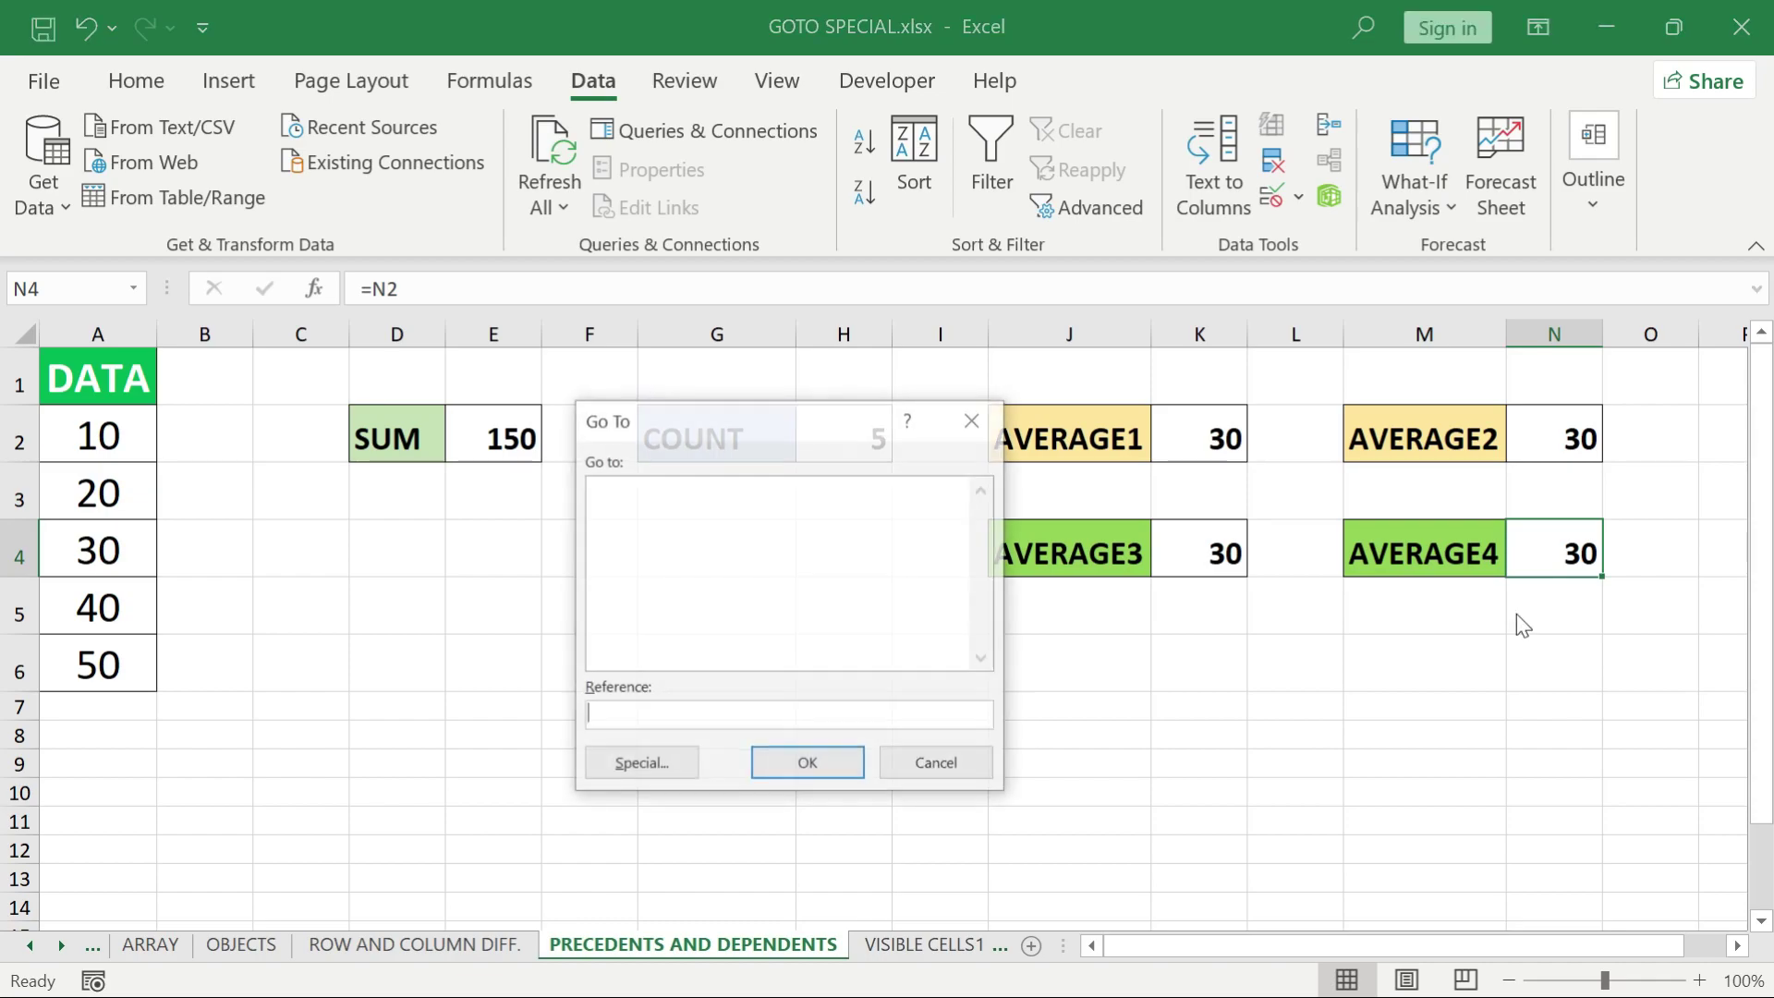
left_click(672, 762)
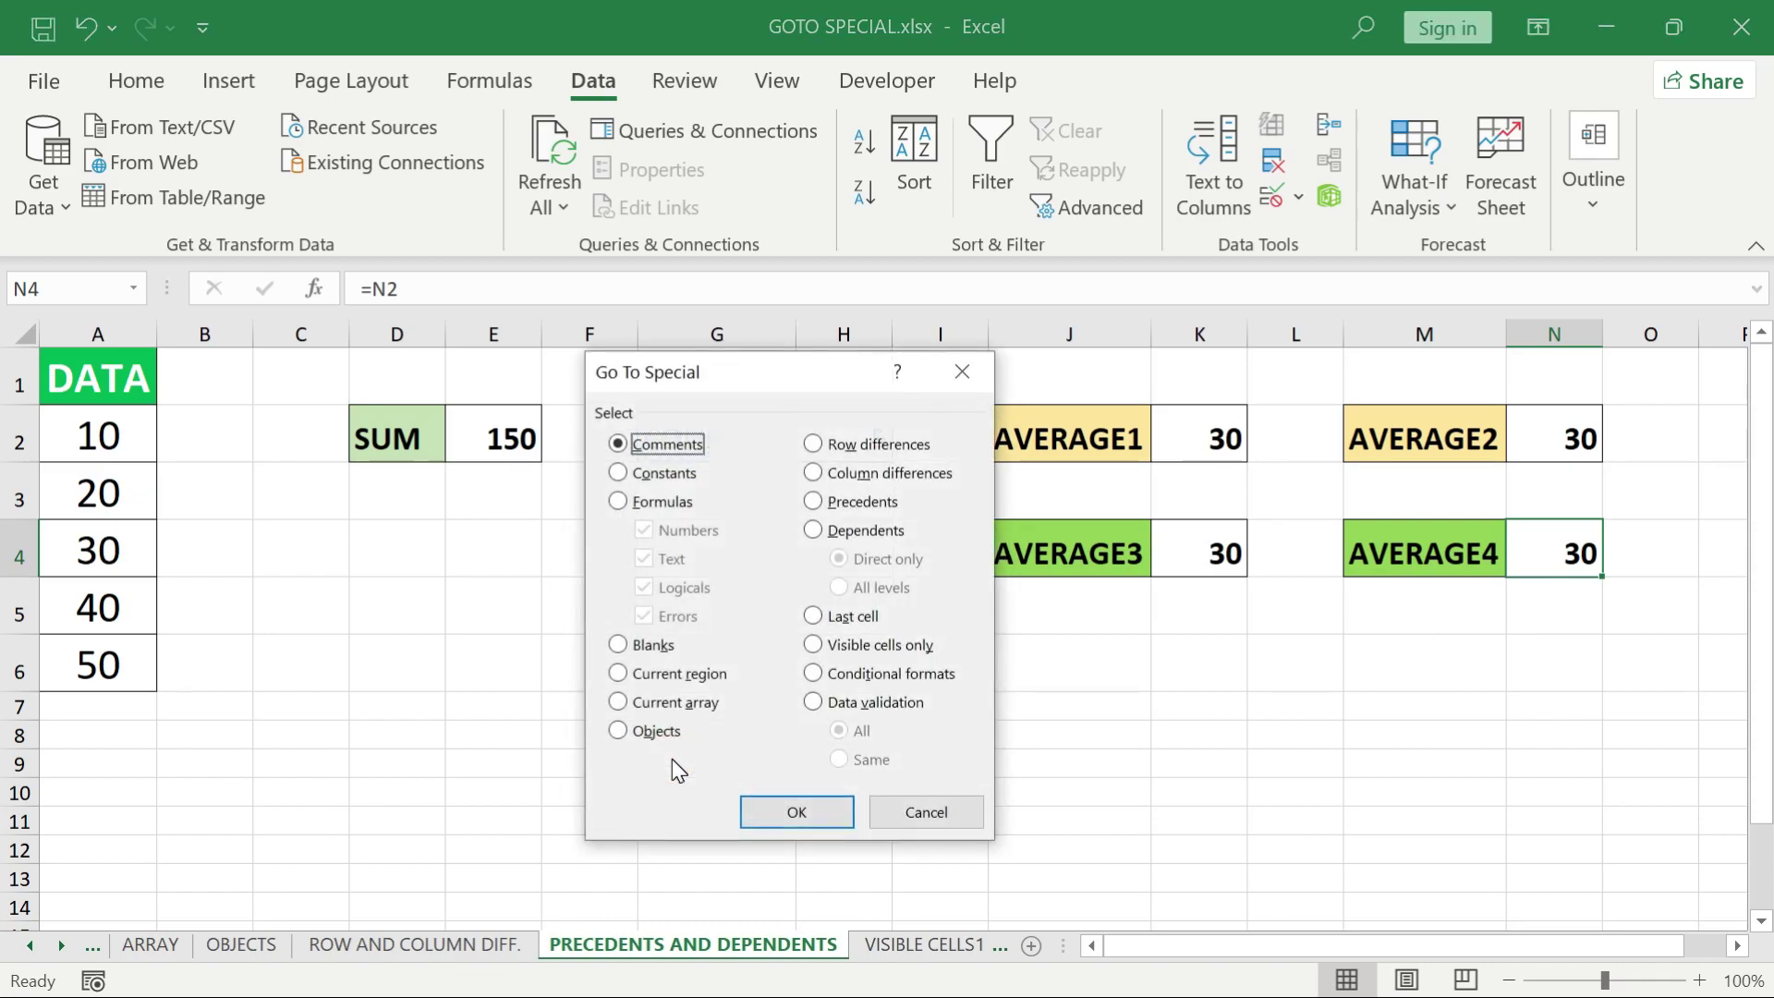
left_click(861, 503)
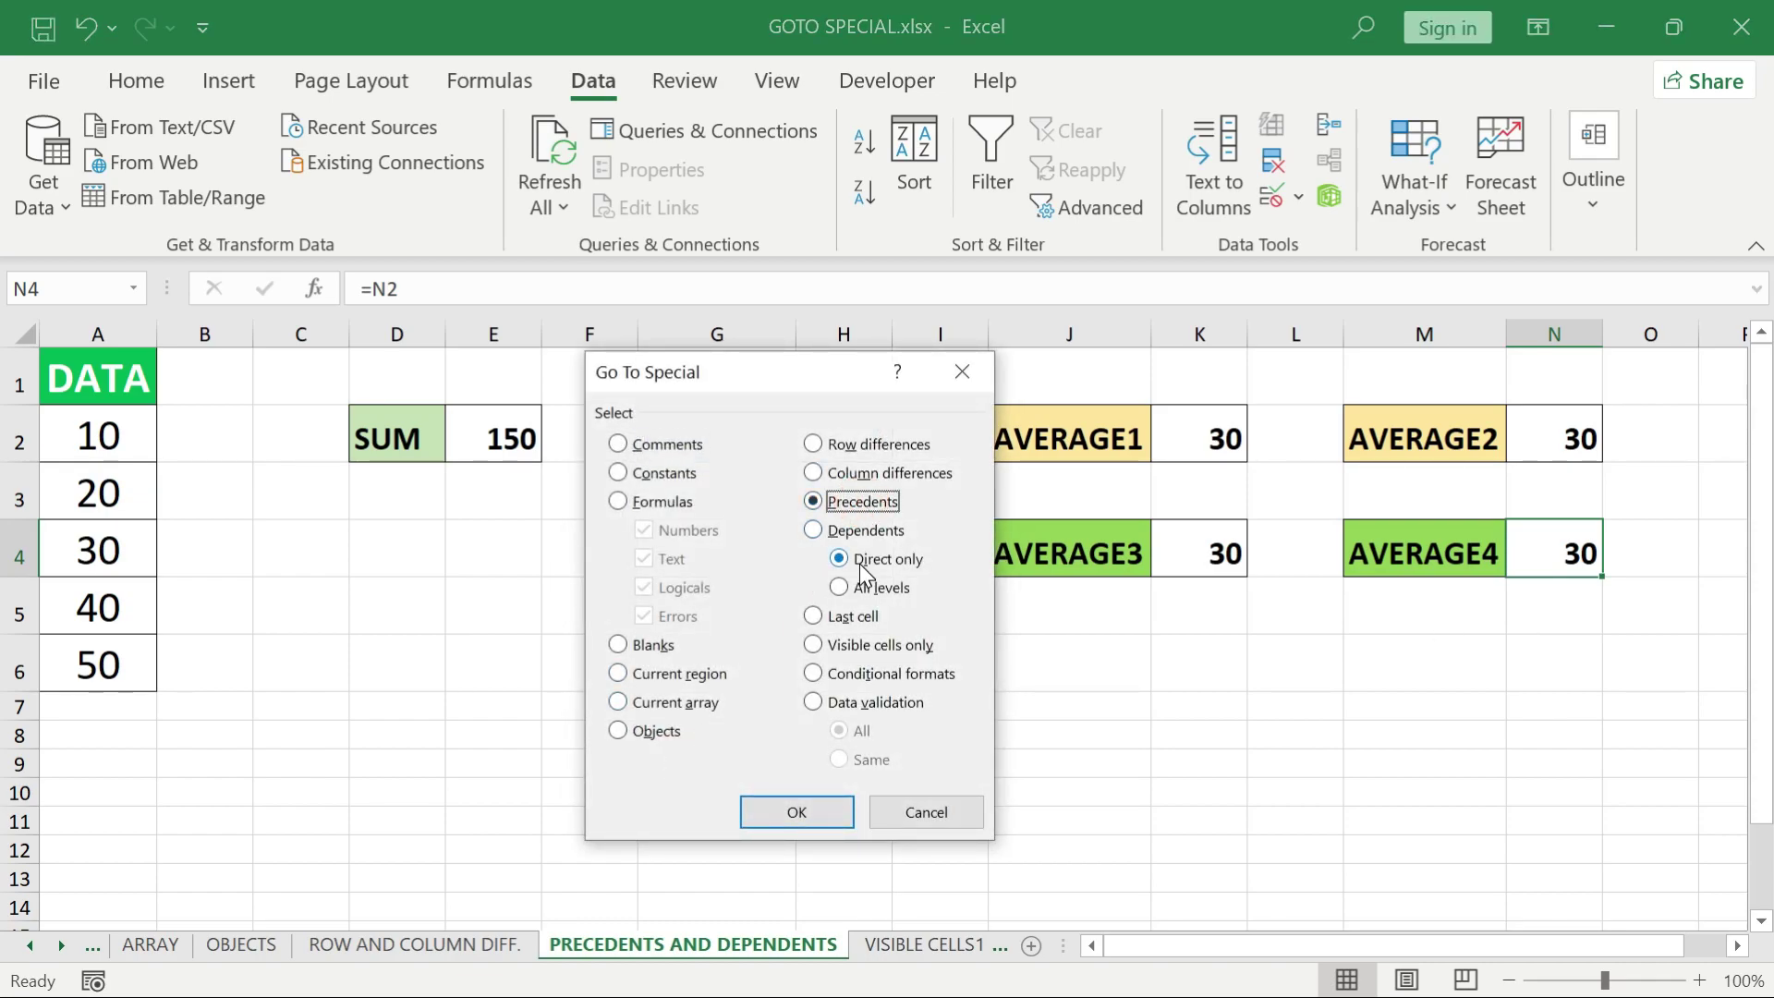
left_click(878, 591)
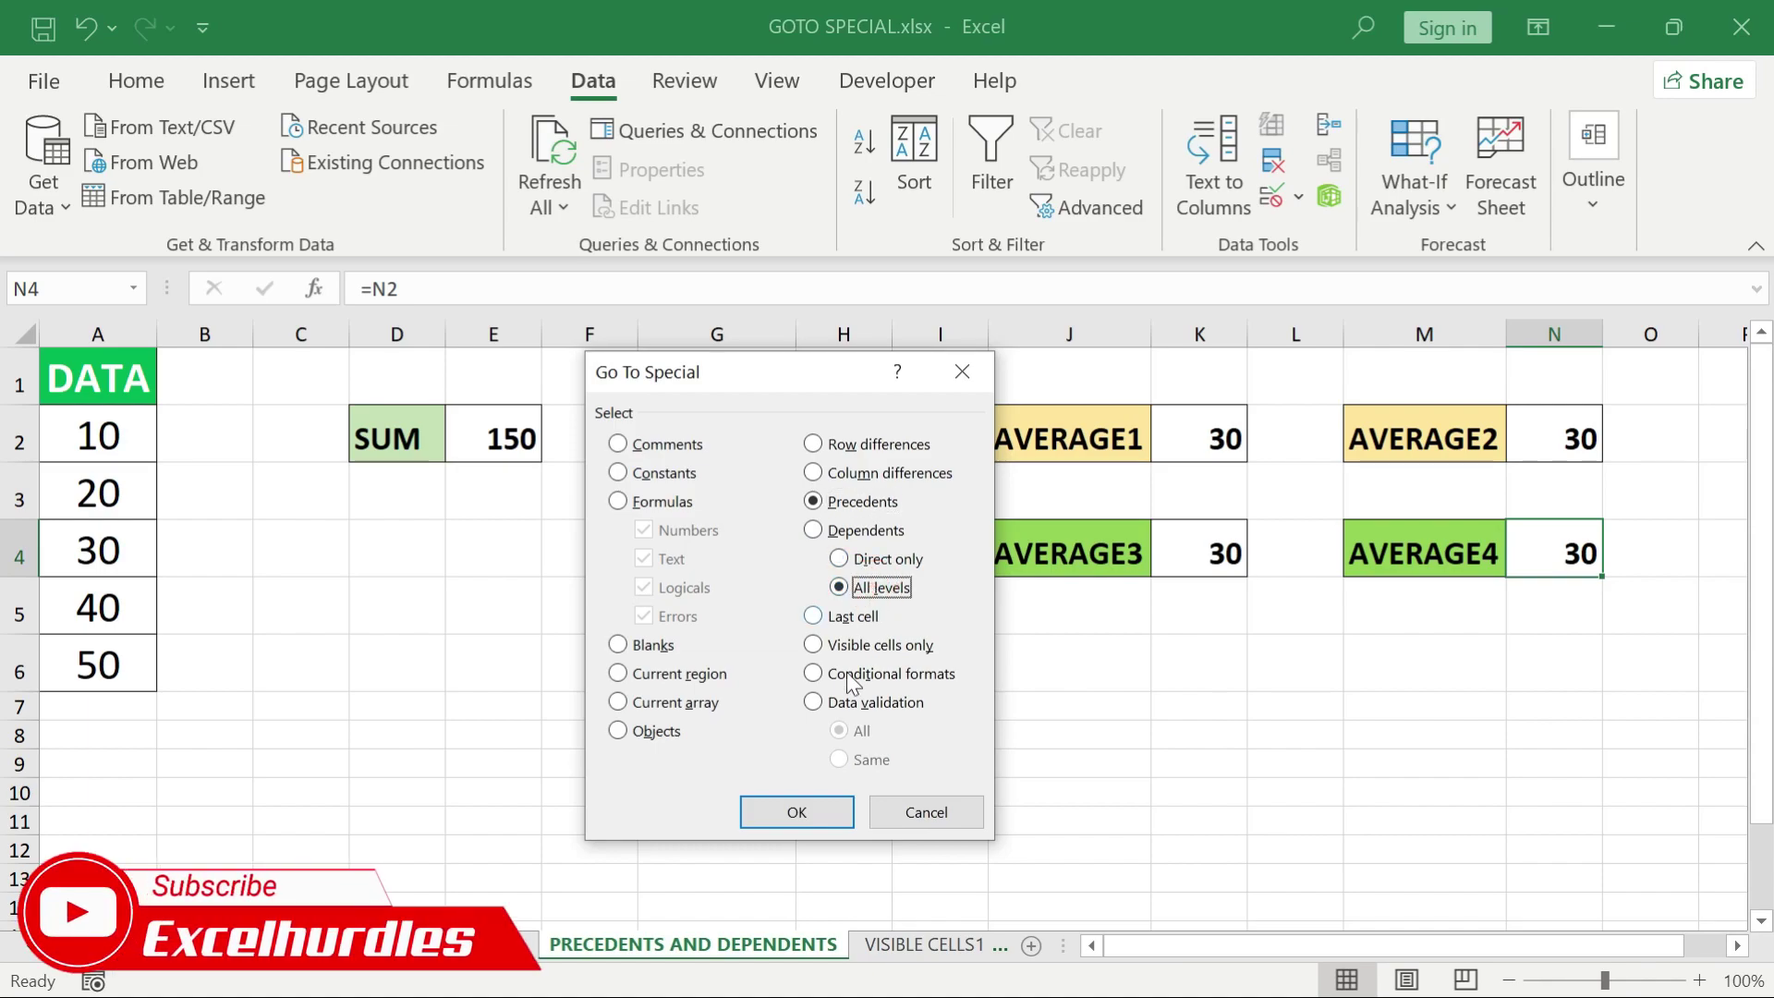
left_click(817, 818)
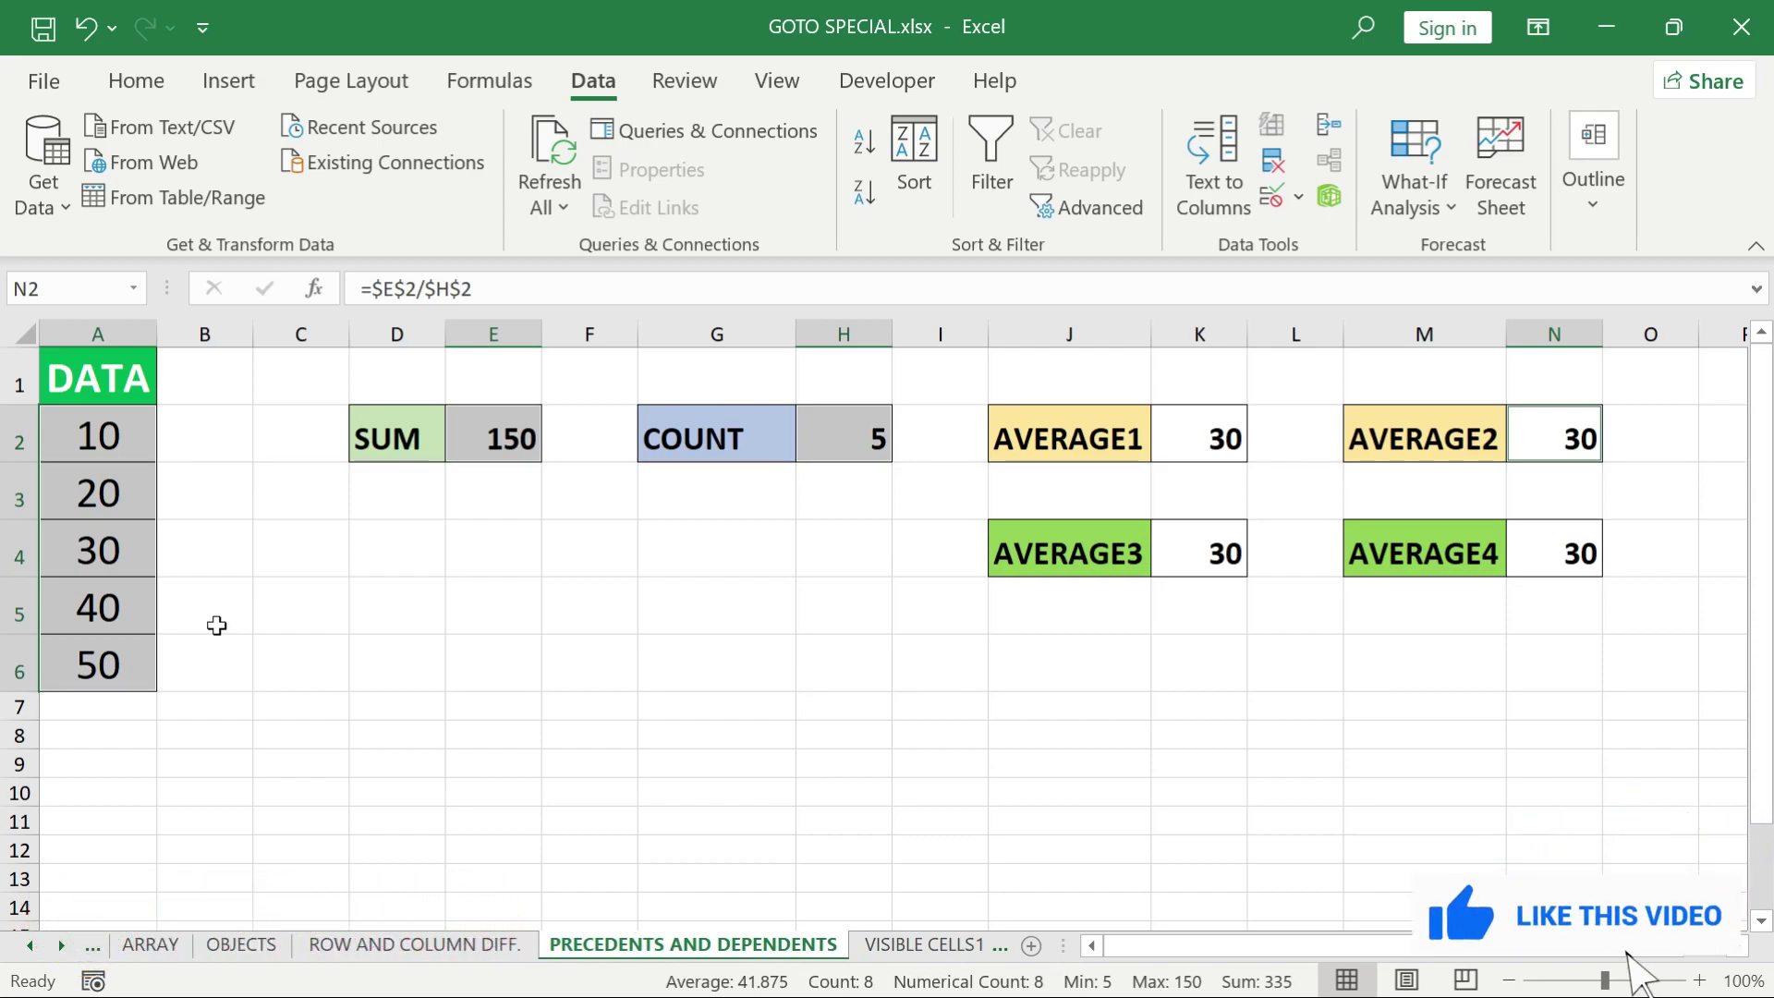
Set A2 to 1 to test the formulas that depend on it, and undo the change
left_click(108, 437)
type("1")
key("Return")
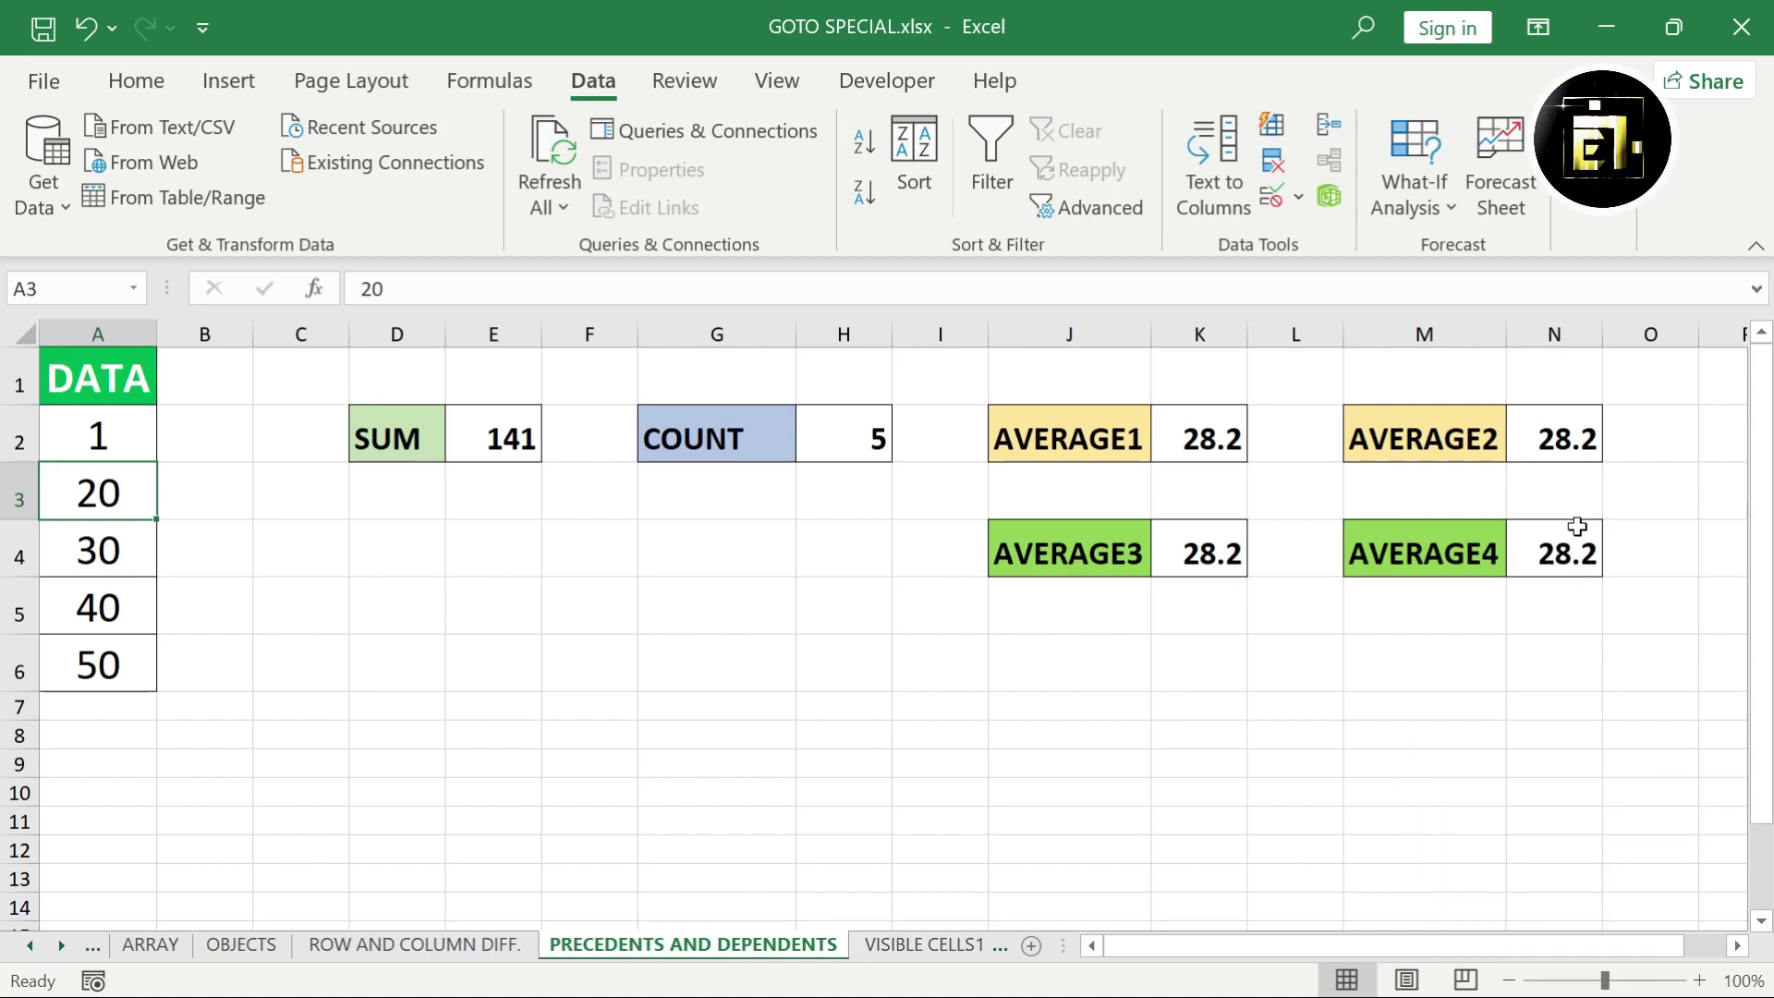
key("ctrl+z")
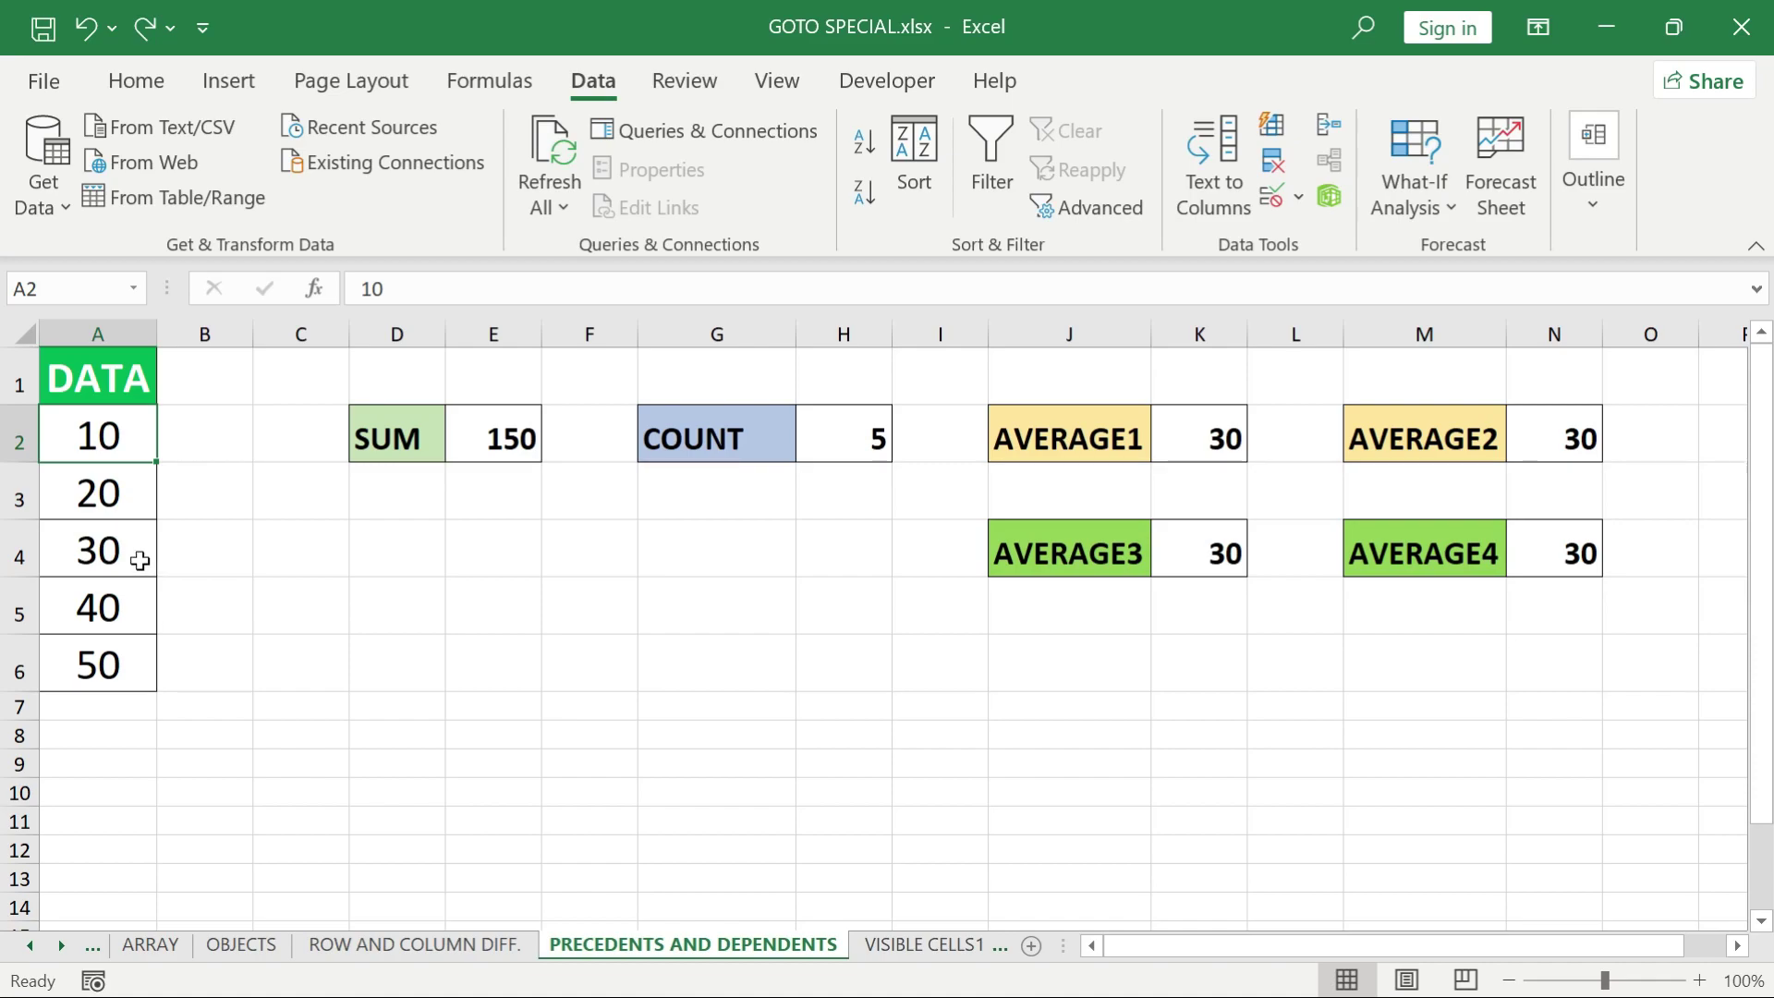
Select the direct dependents of cell A4 with Go To Special
left_click(109, 538)
key("ctrl+g")
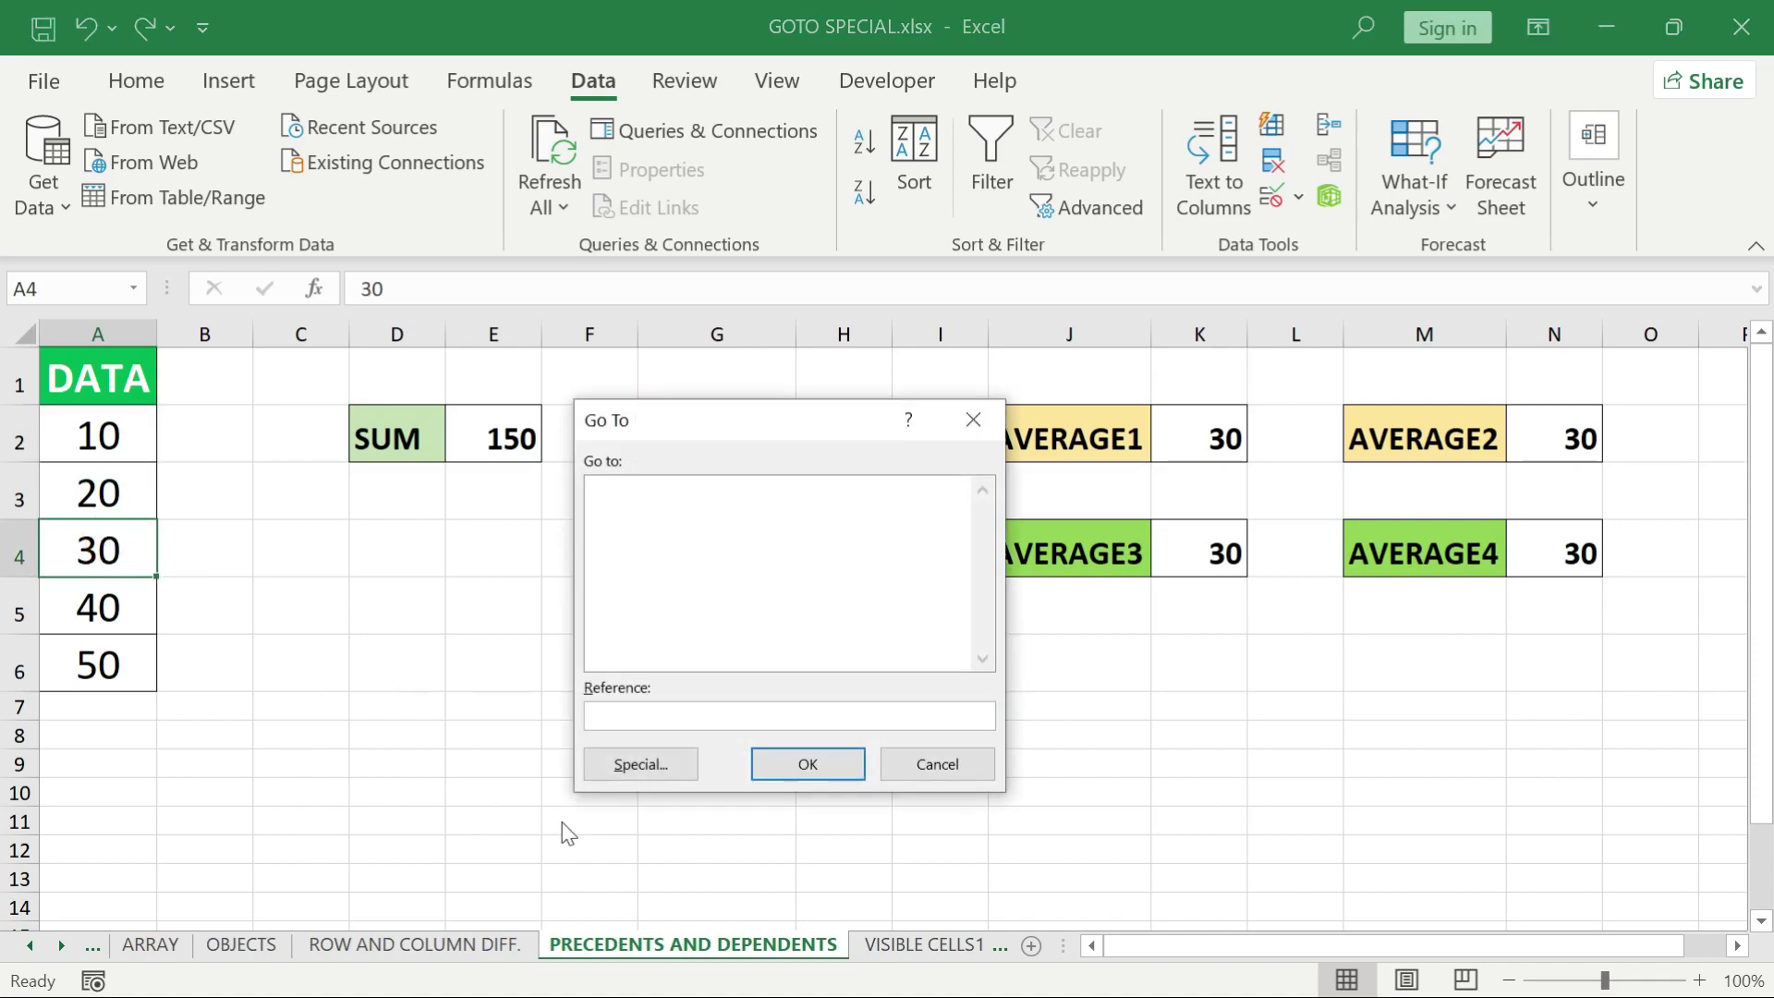
left_click(624, 761)
left_click(859, 531)
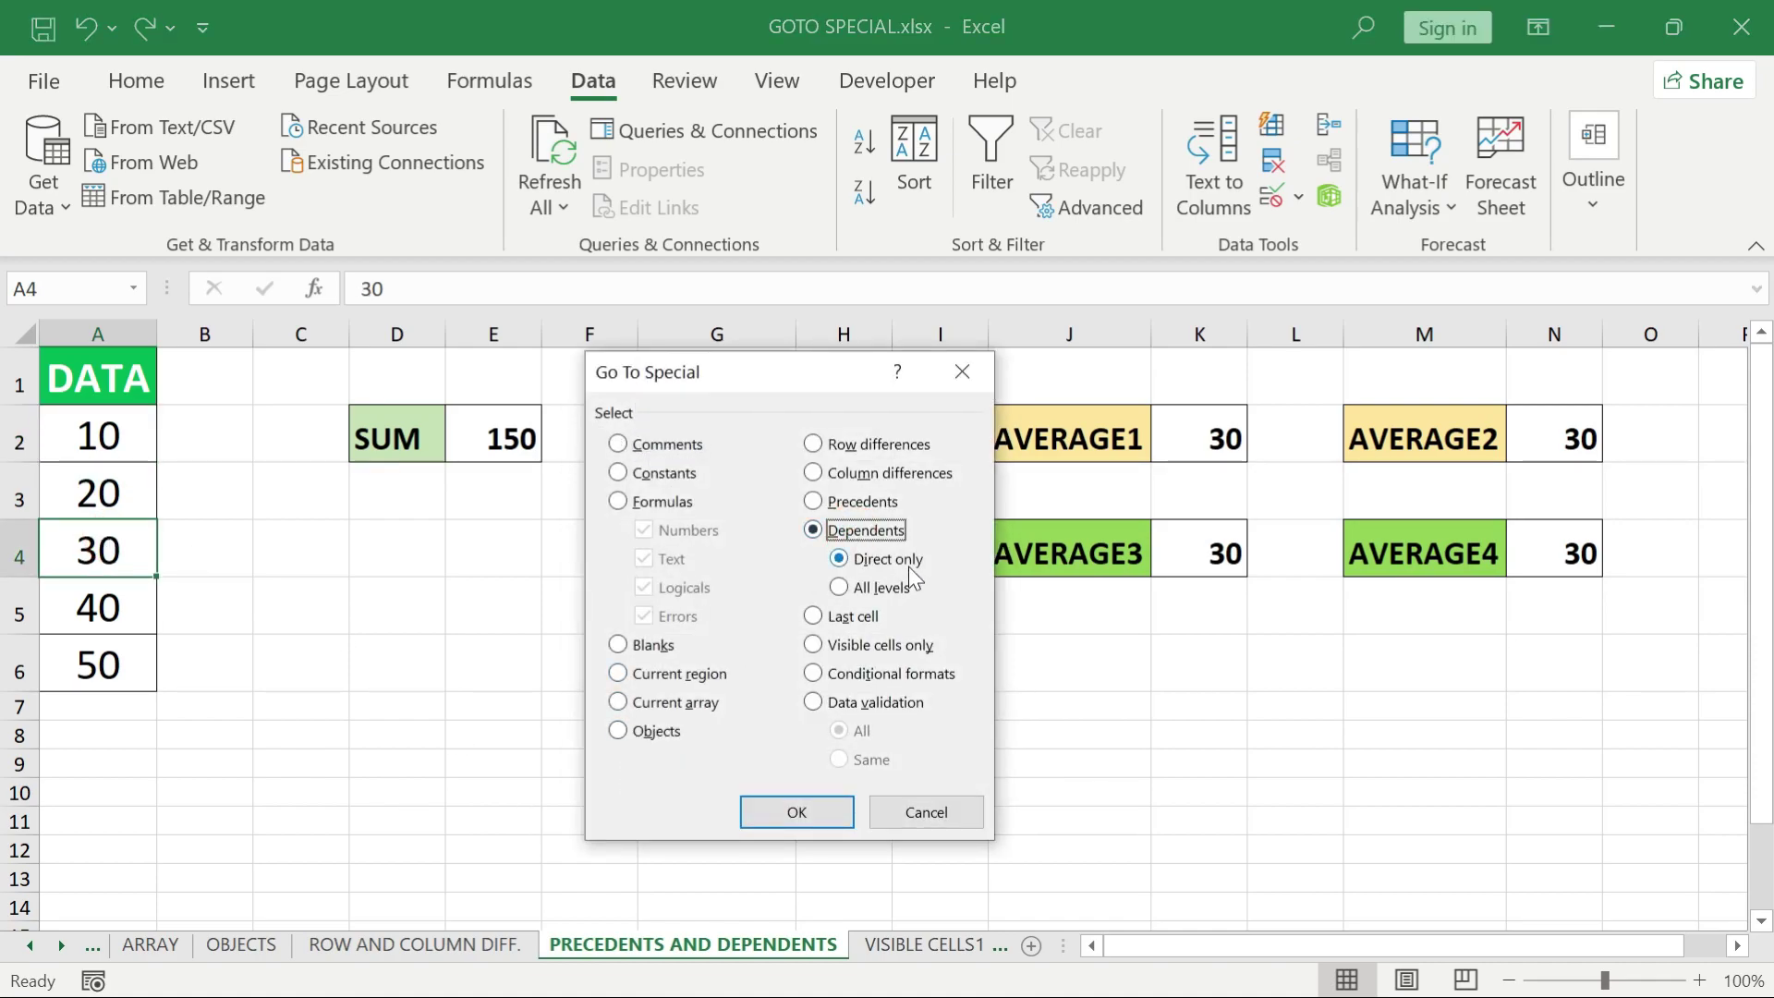
left_click(800, 824)
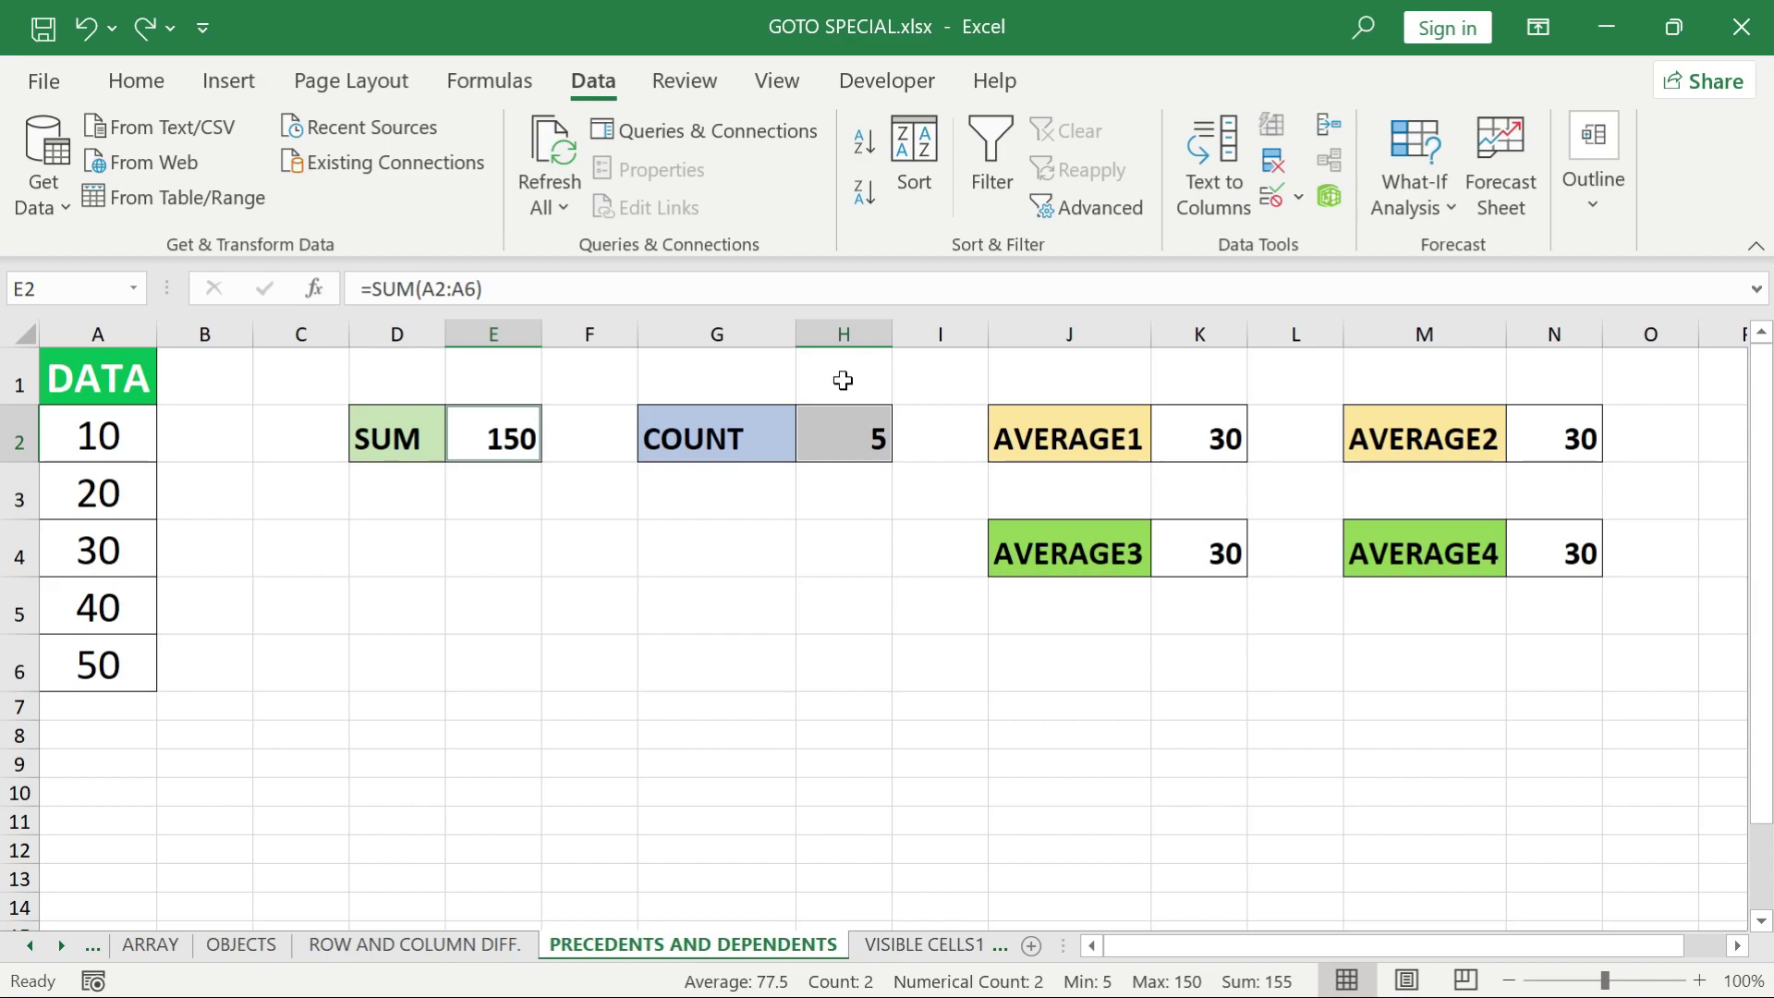
Check the formulas in the SUM cell E2 and the COUNT cell H2 to see which cells they reference
double_click(480, 436)
key("Escape")
left_click(852, 428)
double_click(852, 428)
key("Escape")
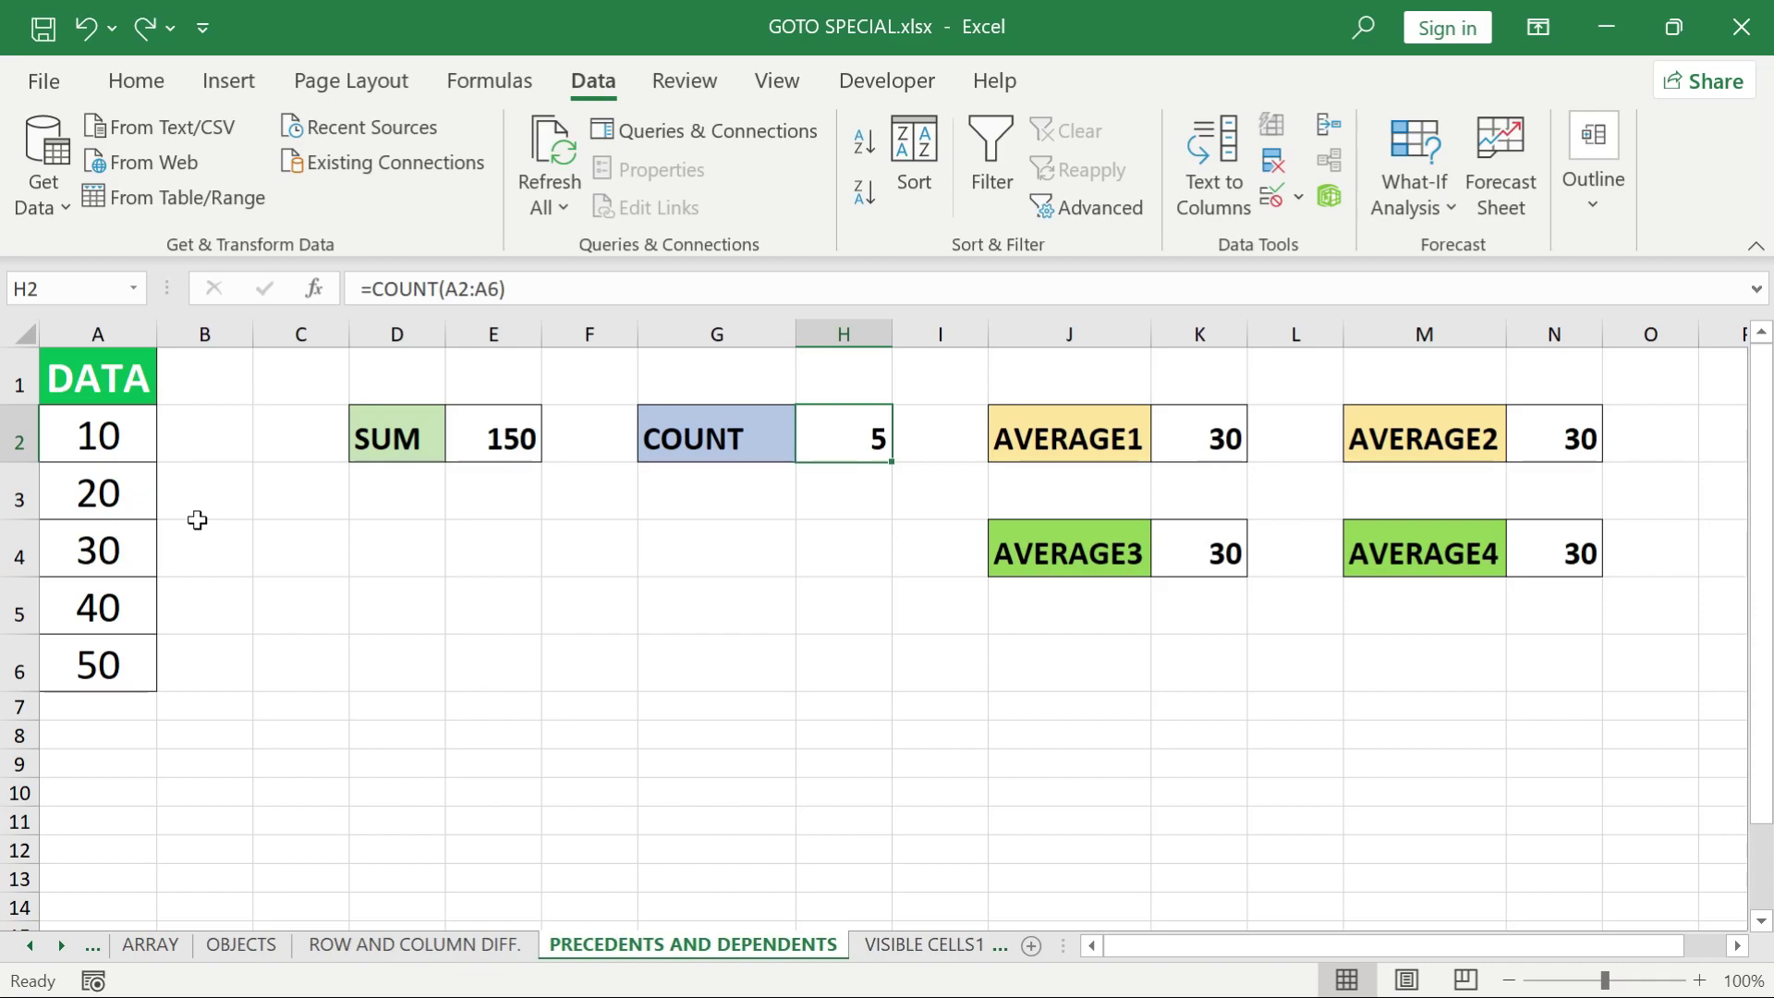
Select the dependents of cell A5 at all levels with Go To Special
left_click(141, 602)
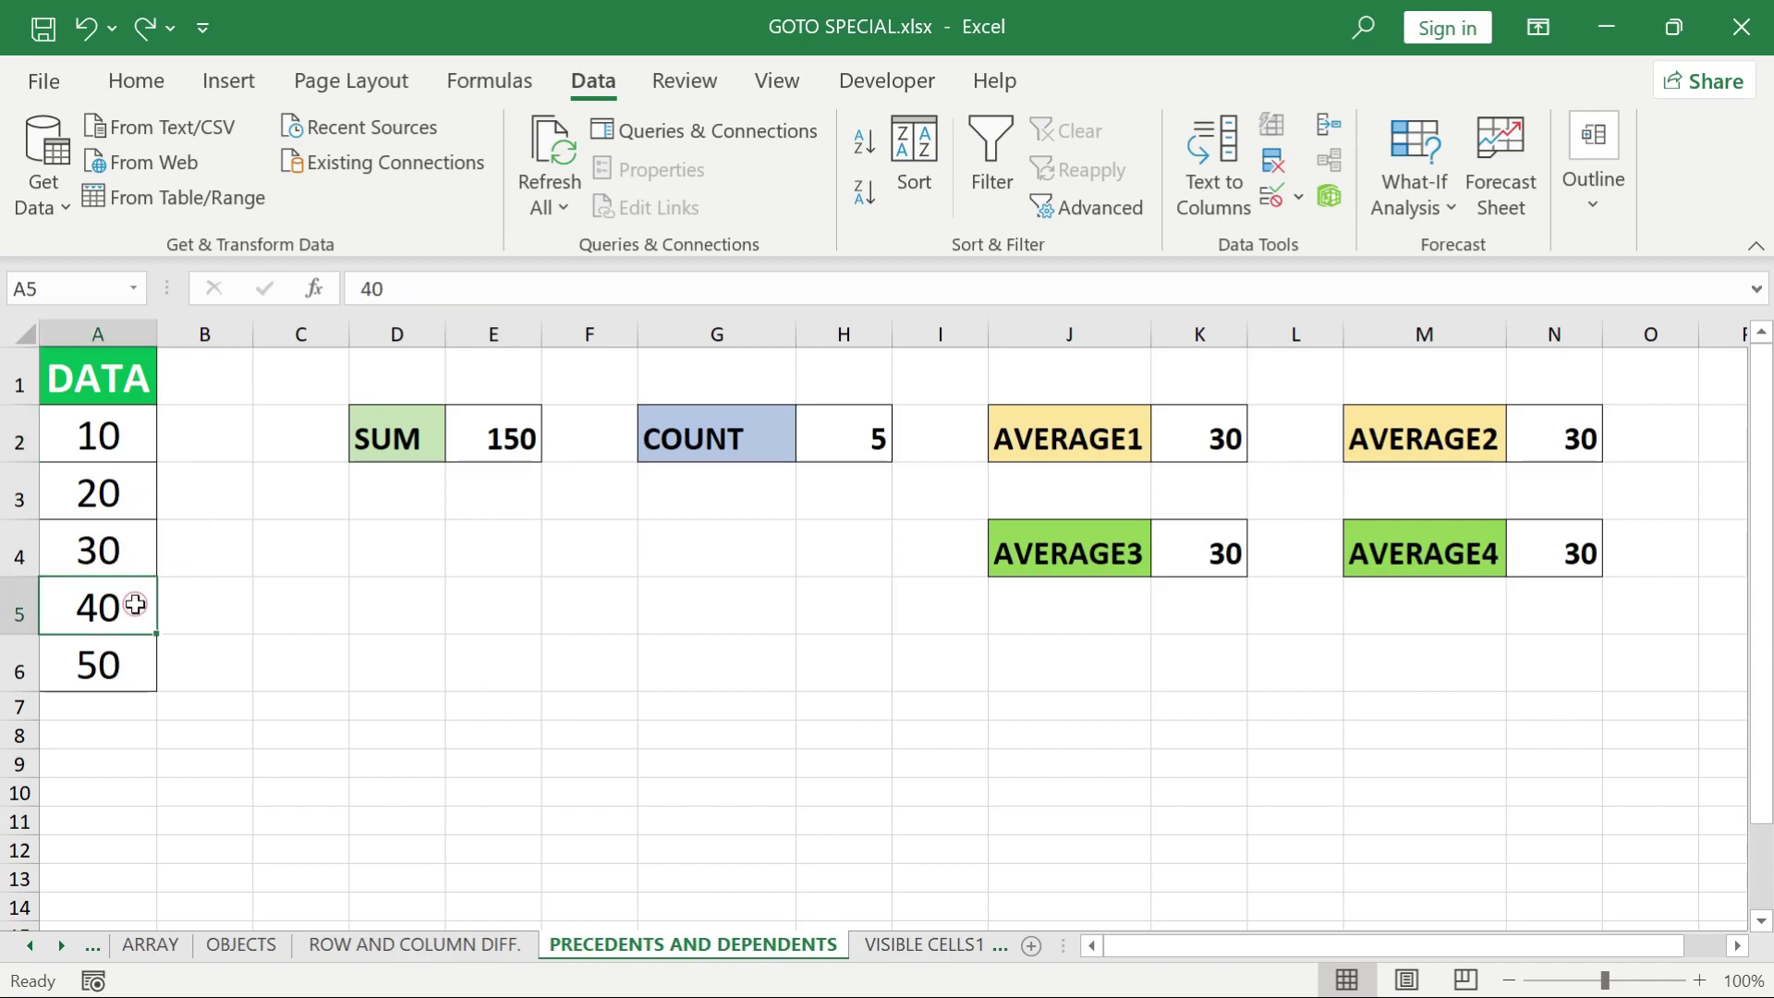
key("F5")
left_click(615, 765)
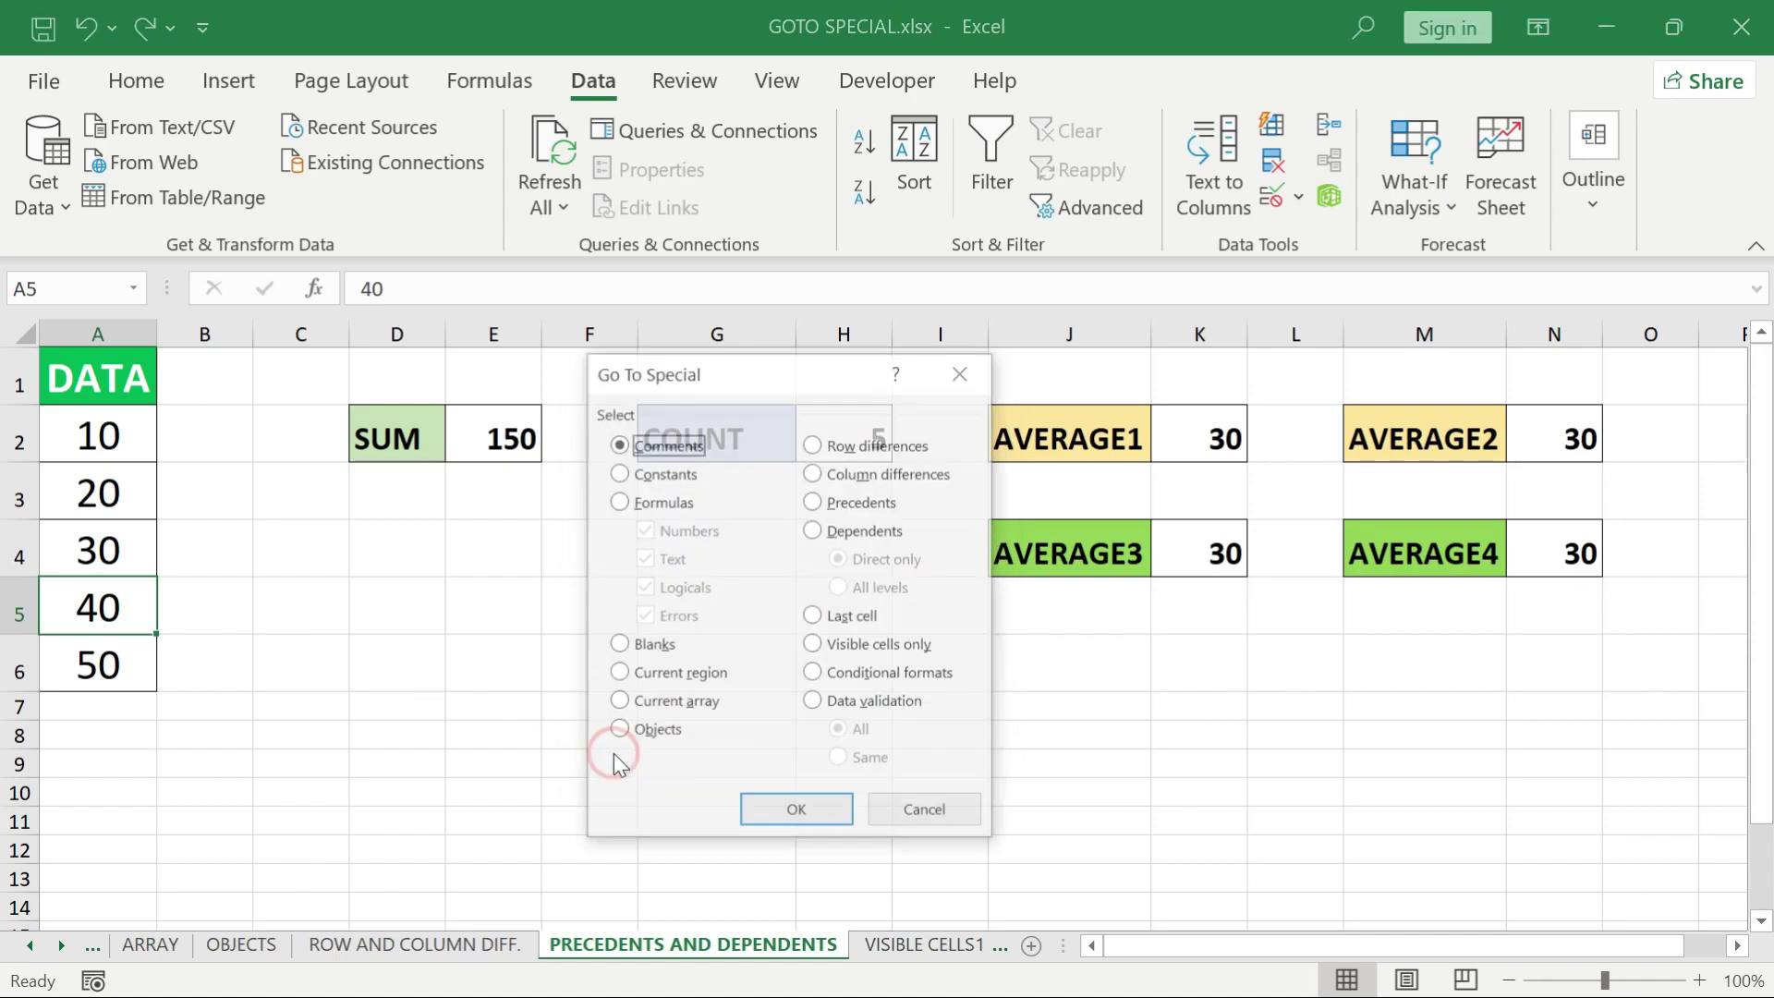
left_click(831, 533)
left_click(859, 587)
left_click(828, 807)
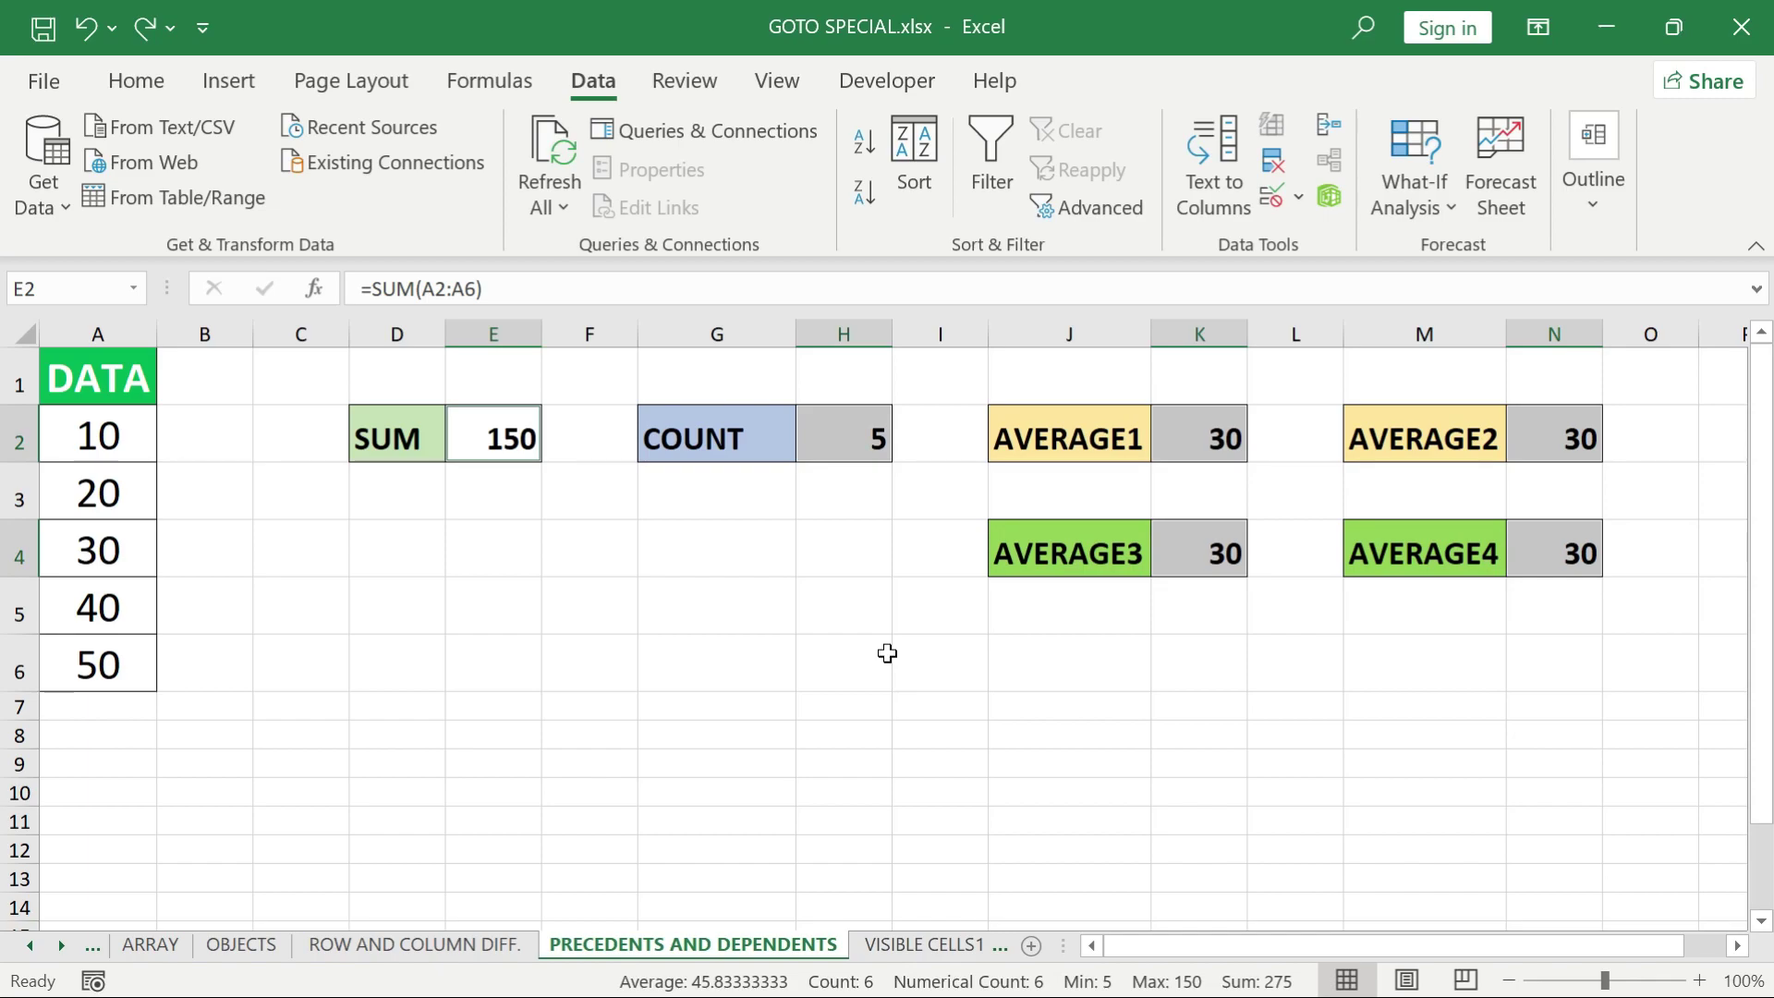
Go to the last cell of the VISIBLE CELLS1 sheet with Go To Special
key("ctrl+Page_Down")
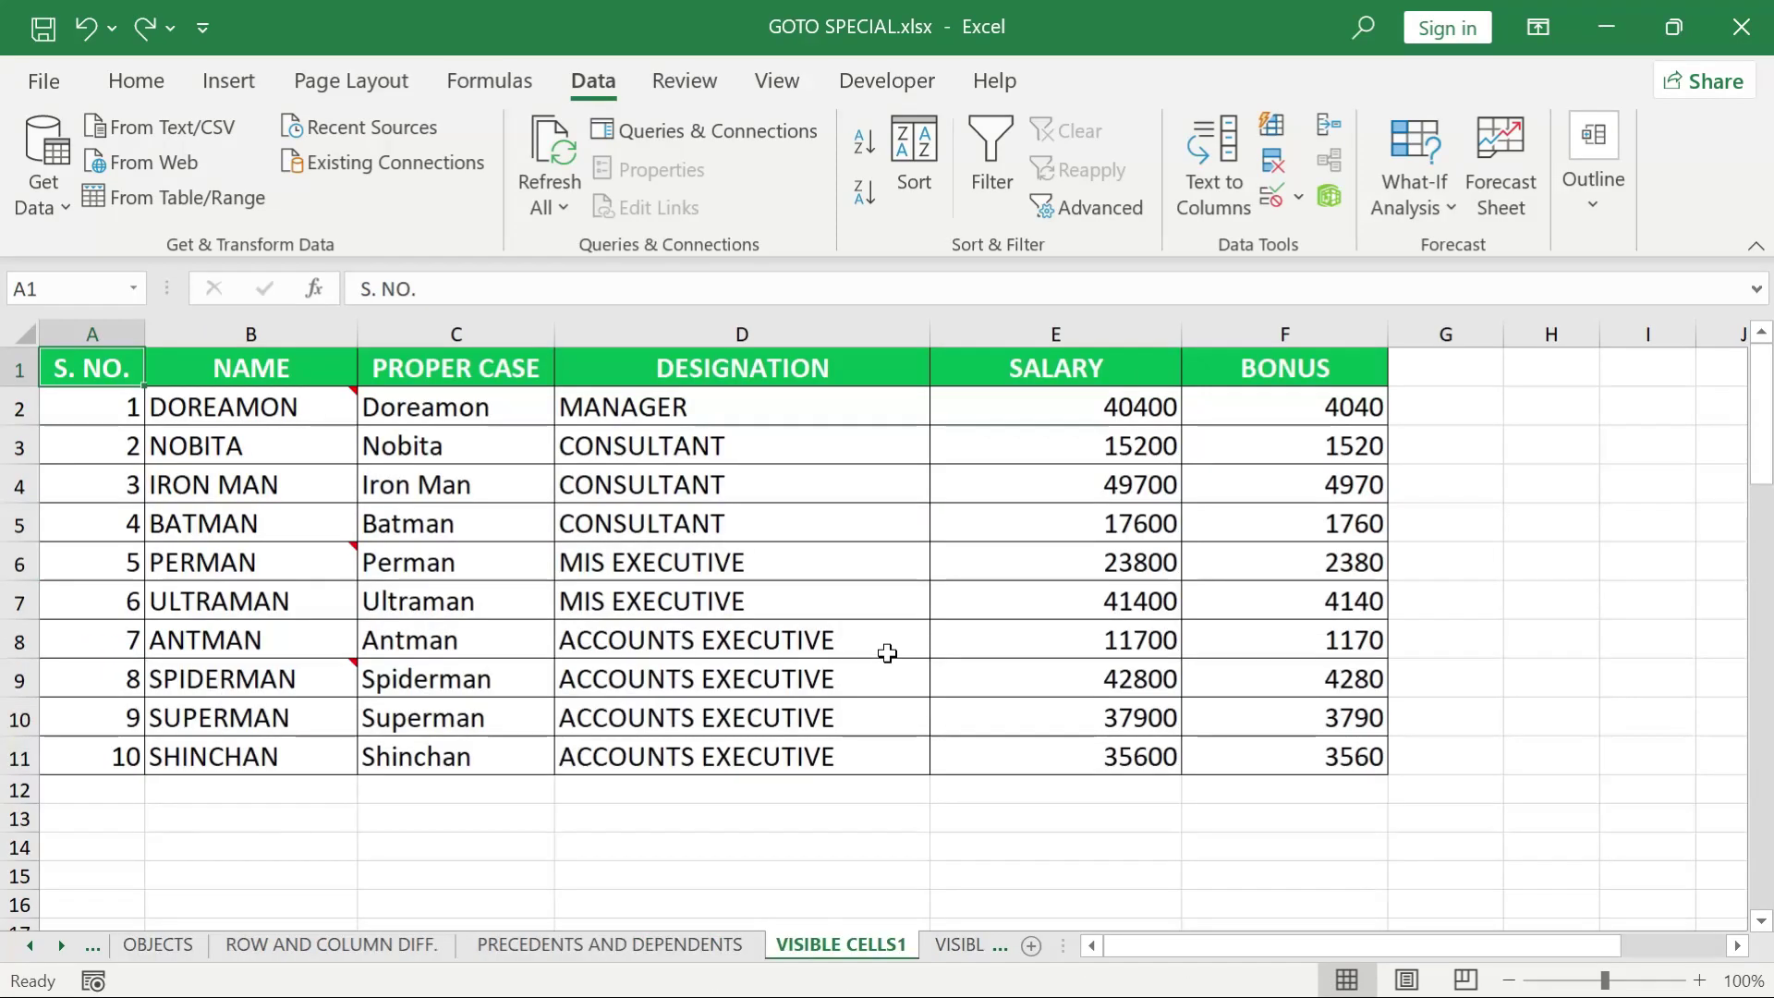
key("ctrl+g")
left_click(665, 769)
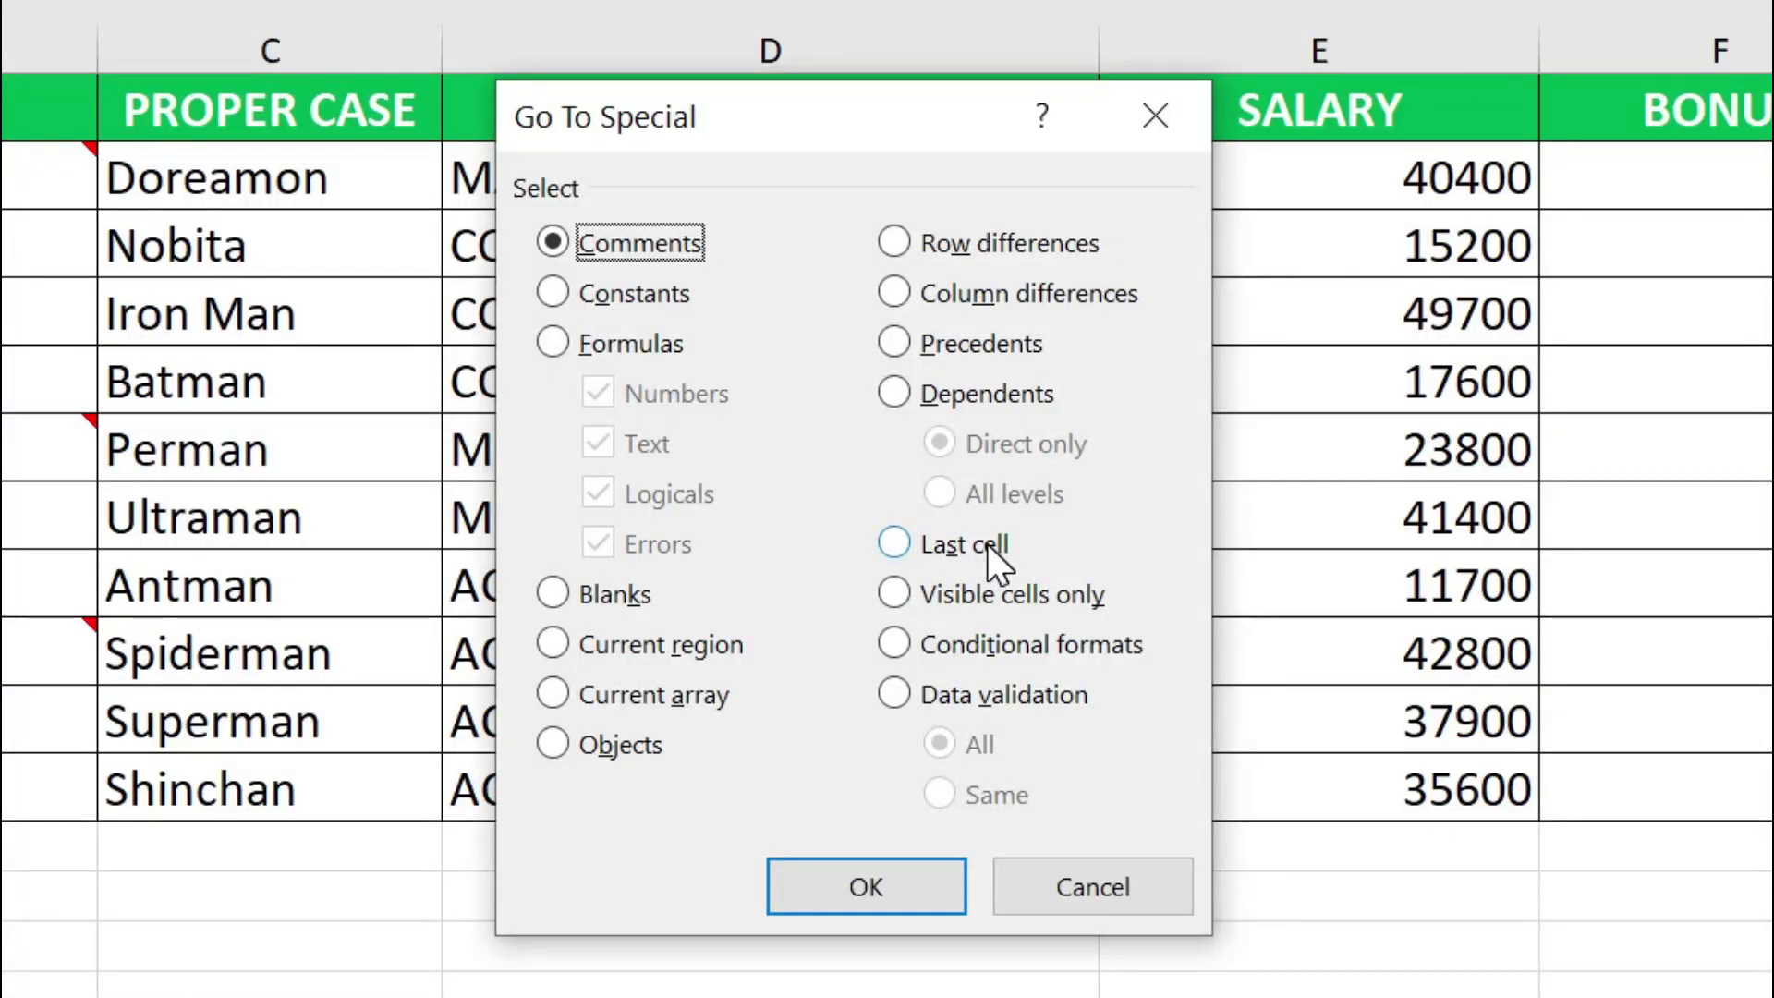
left_click(986, 543)
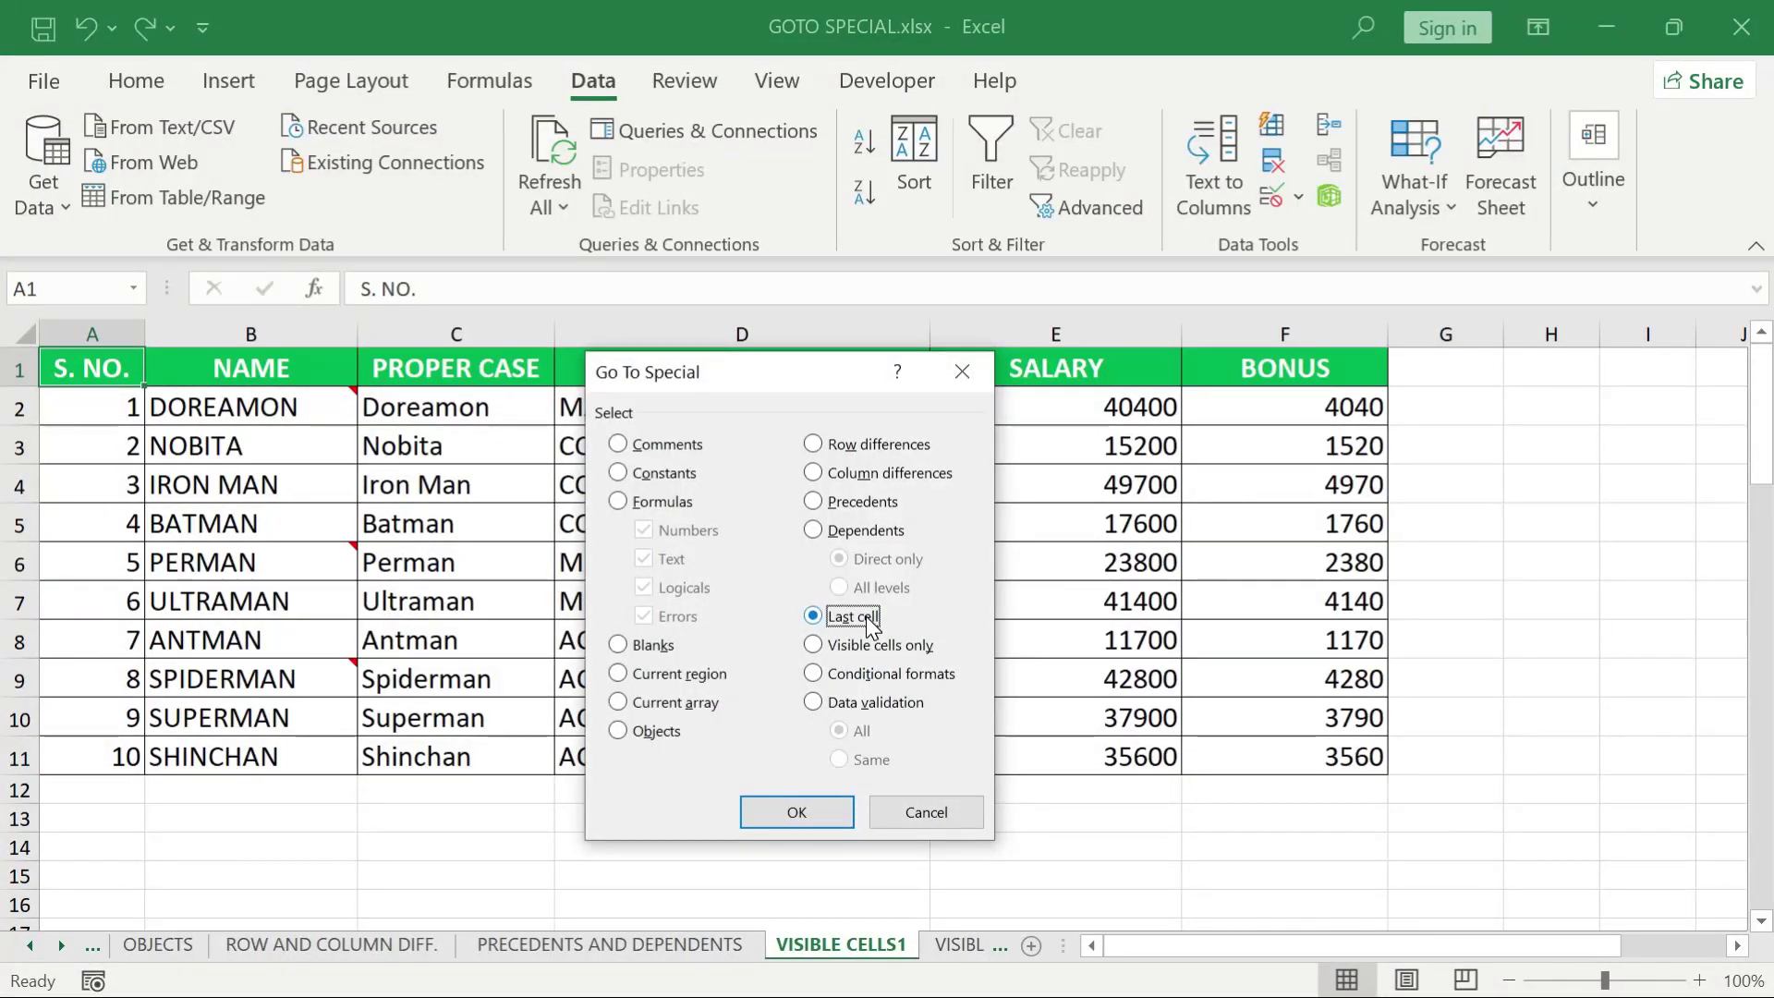
left_click(815, 810)
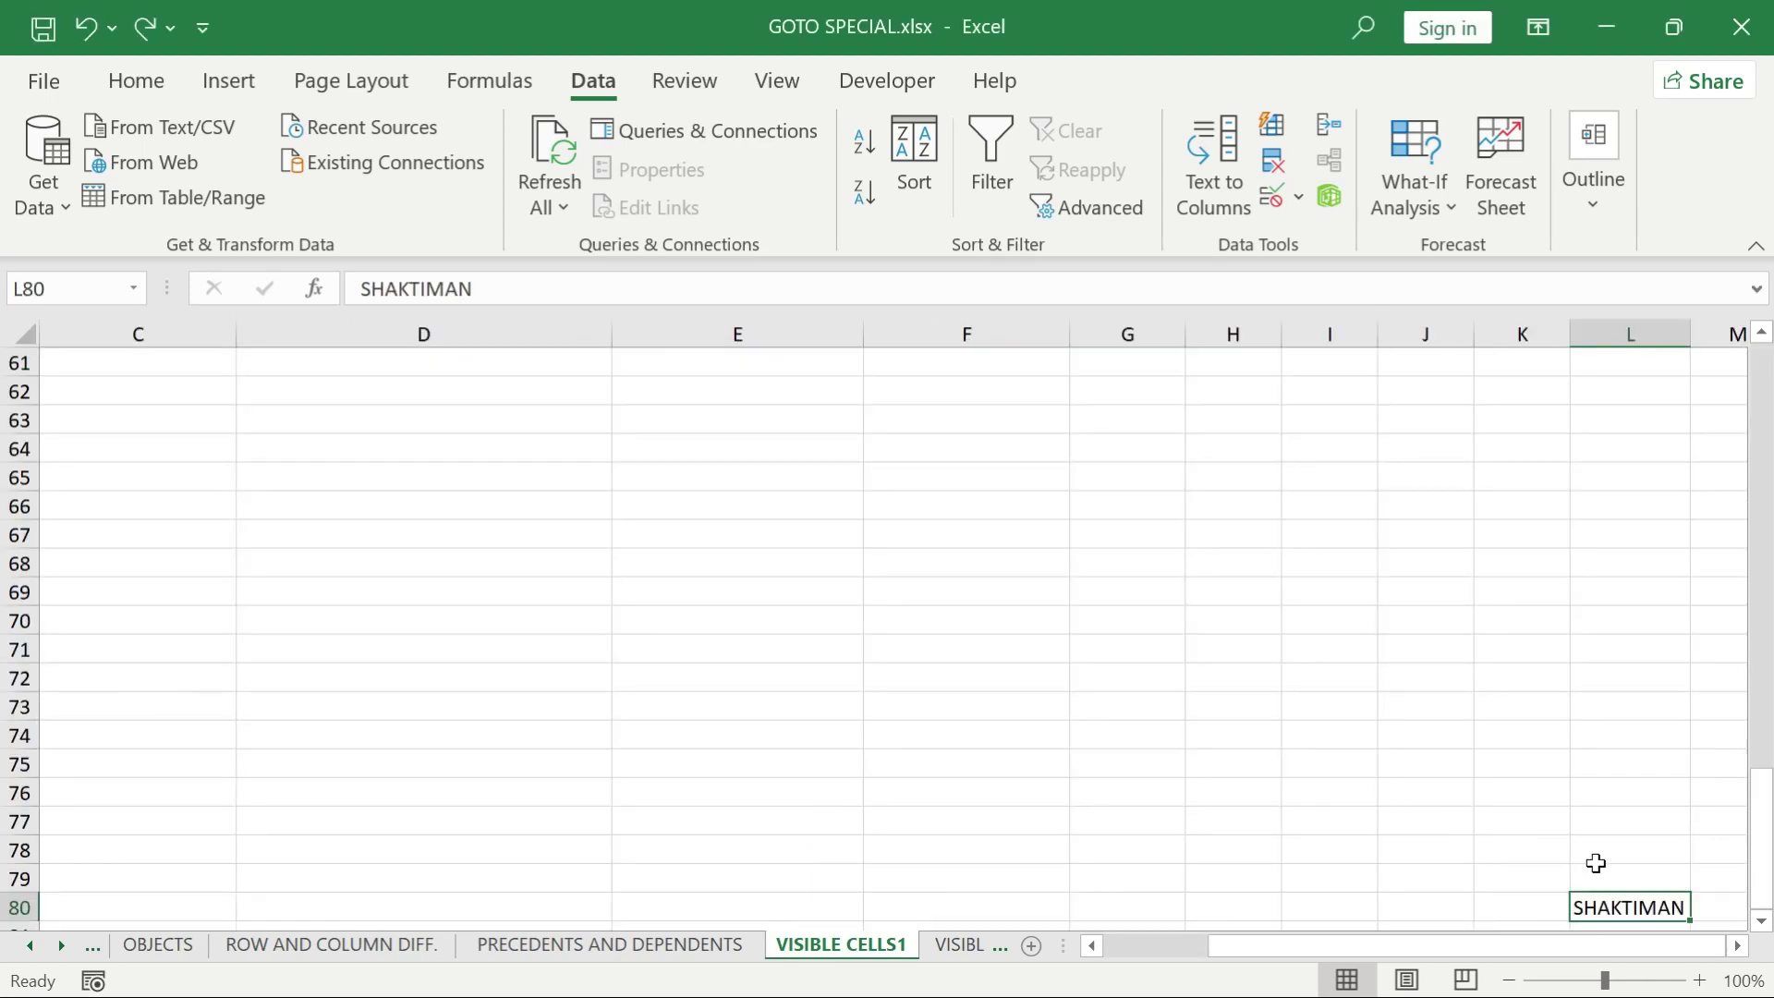
scroll(1489, 868, "down", 5)
scroll(1490, 869, "up", 2)
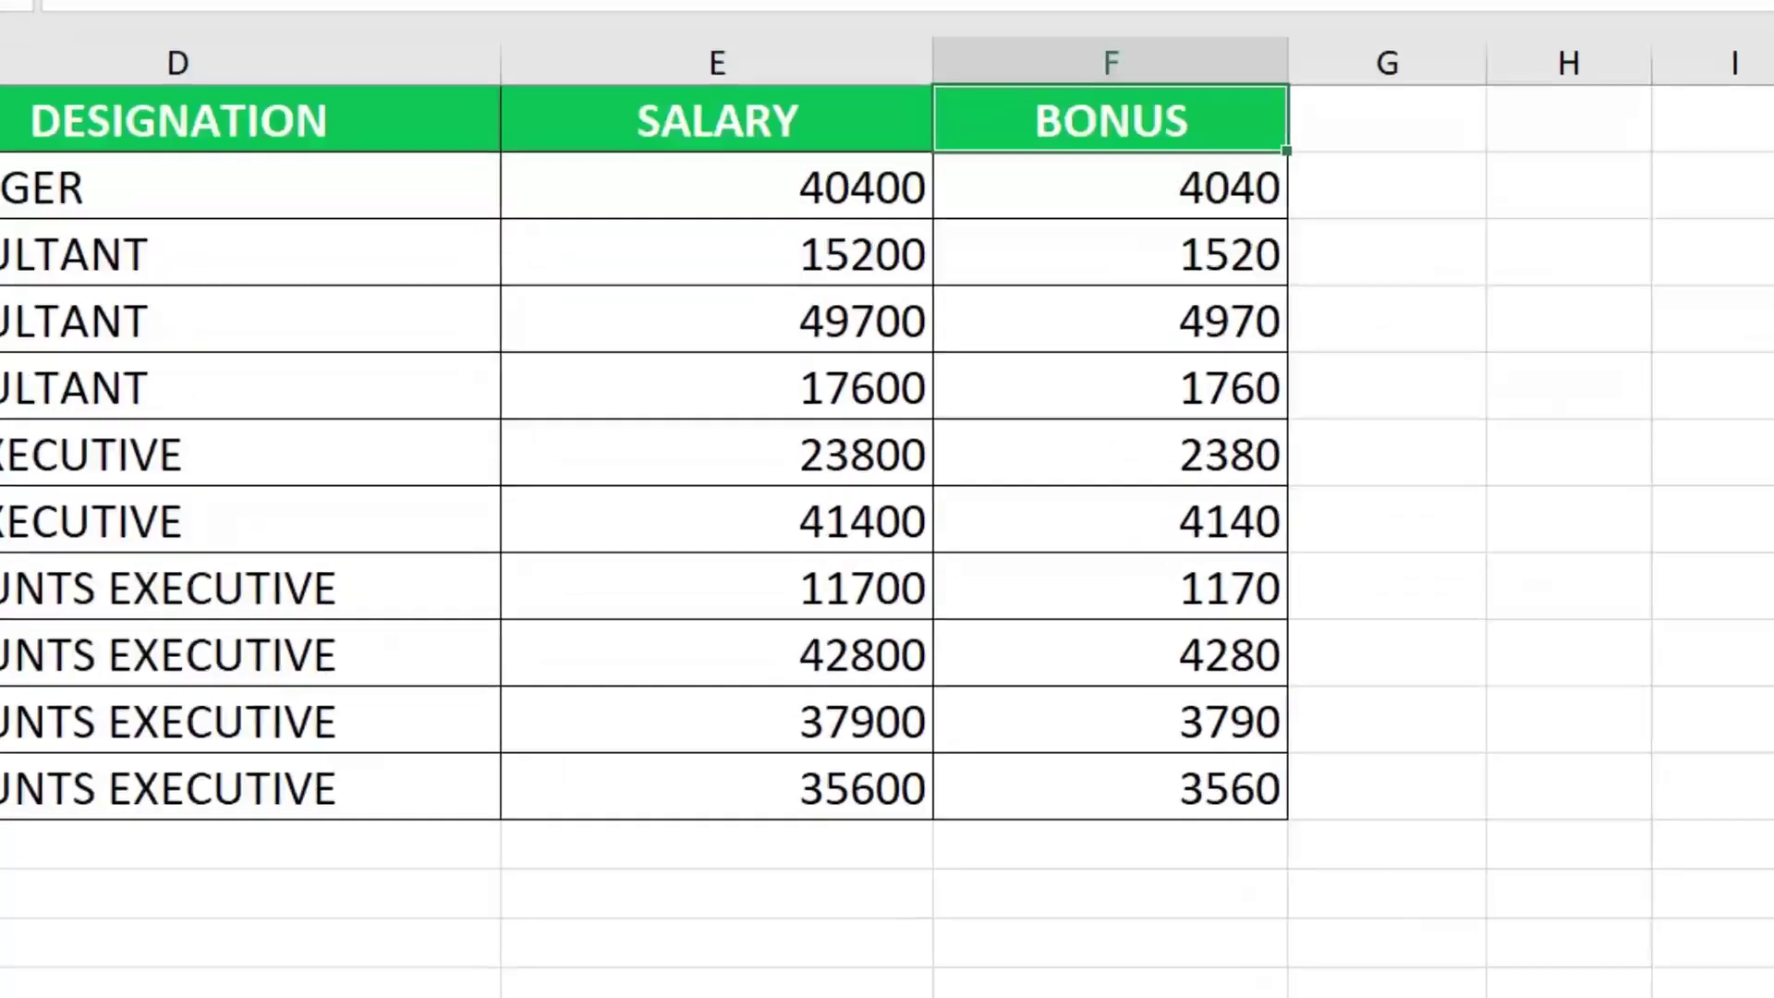
key("ctrl+g")
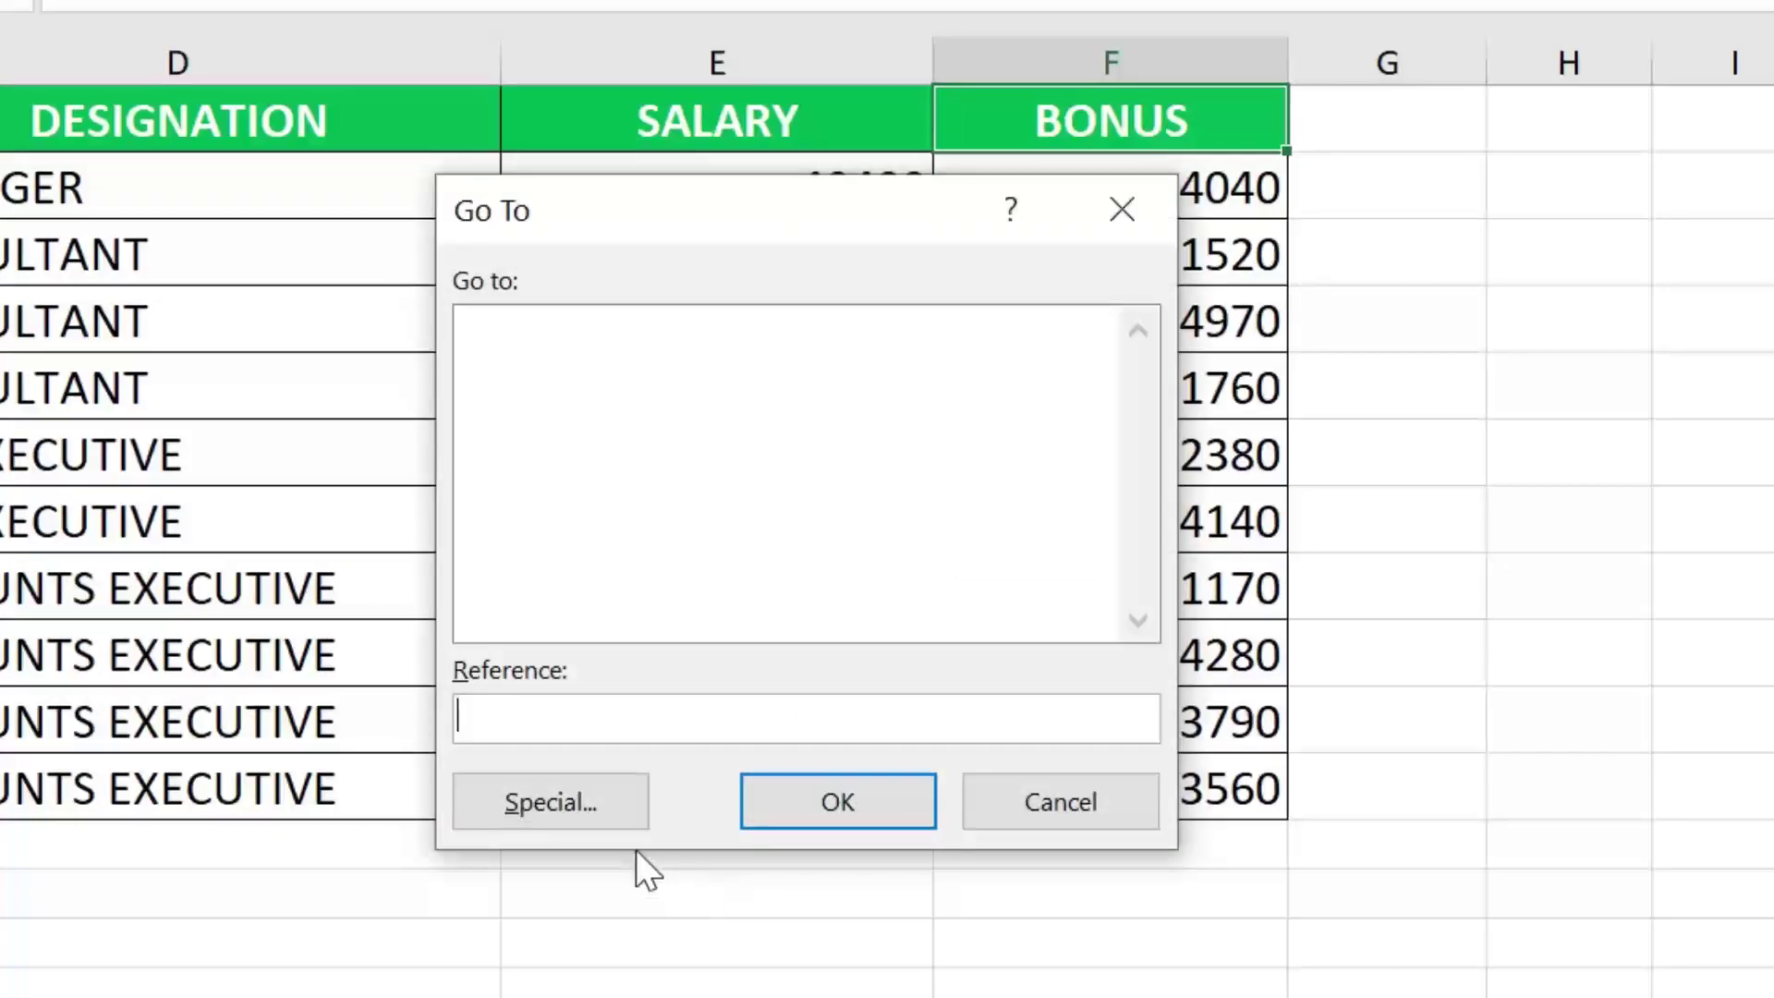
left_click(639, 763)
left_click(985, 596)
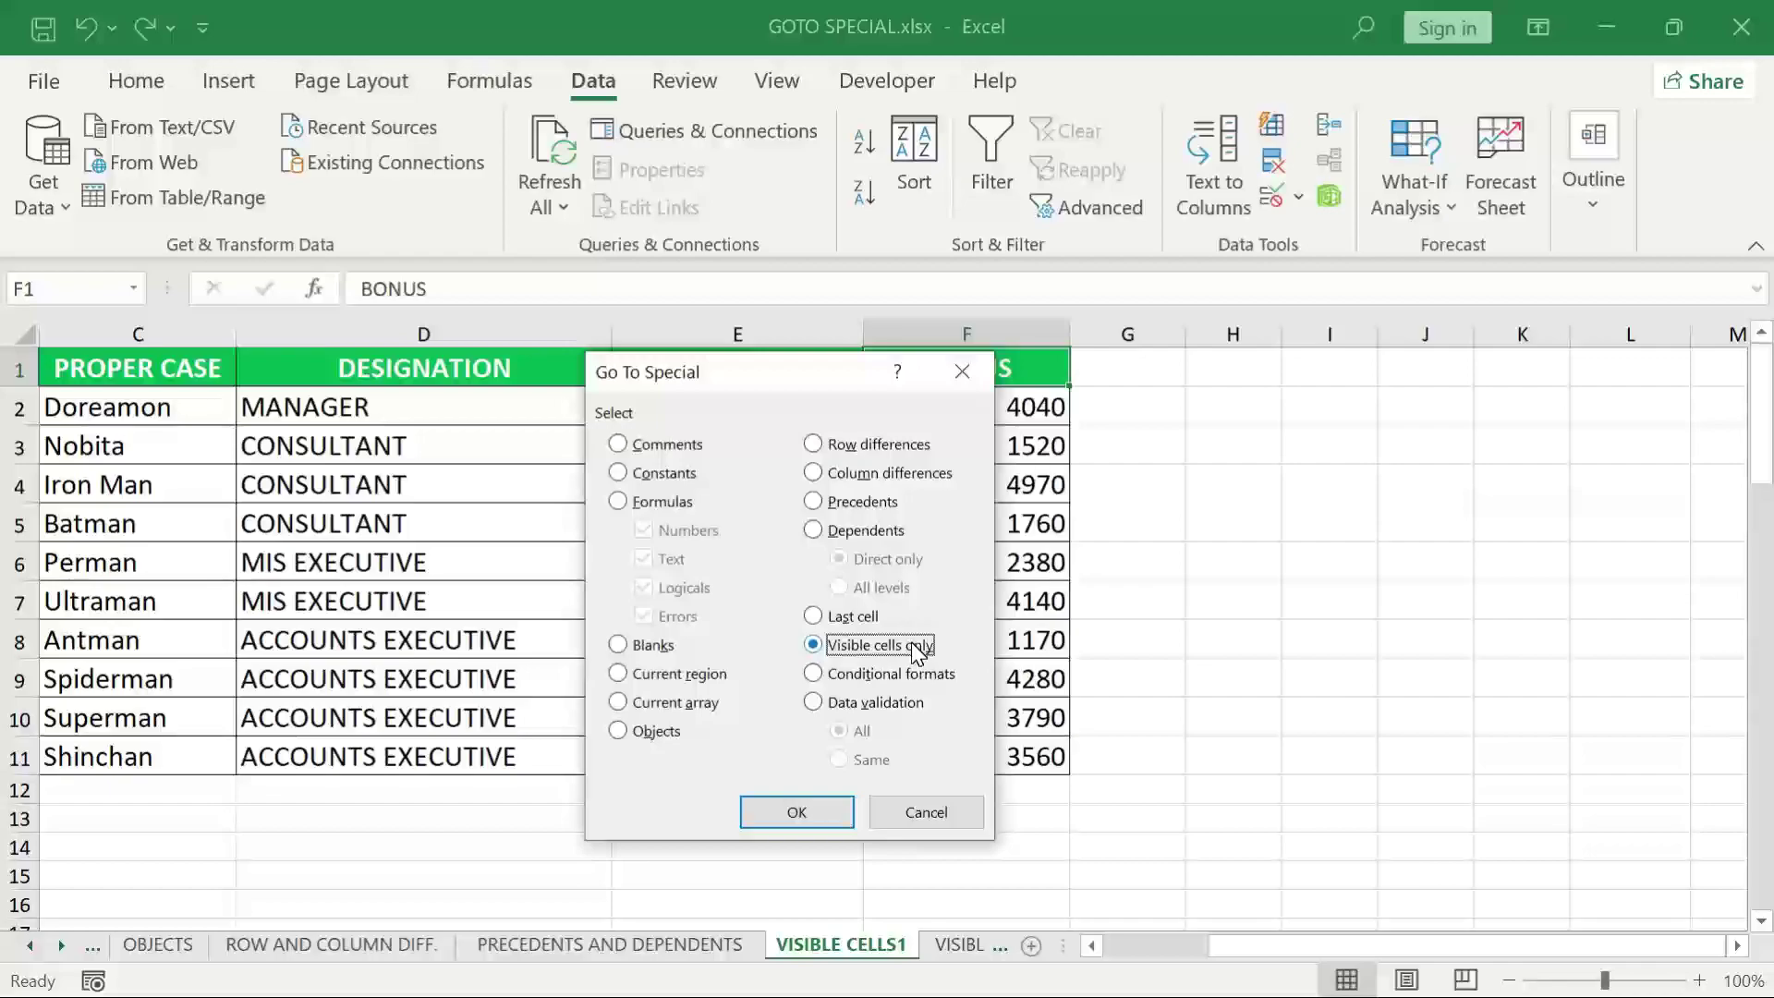
key("Return")
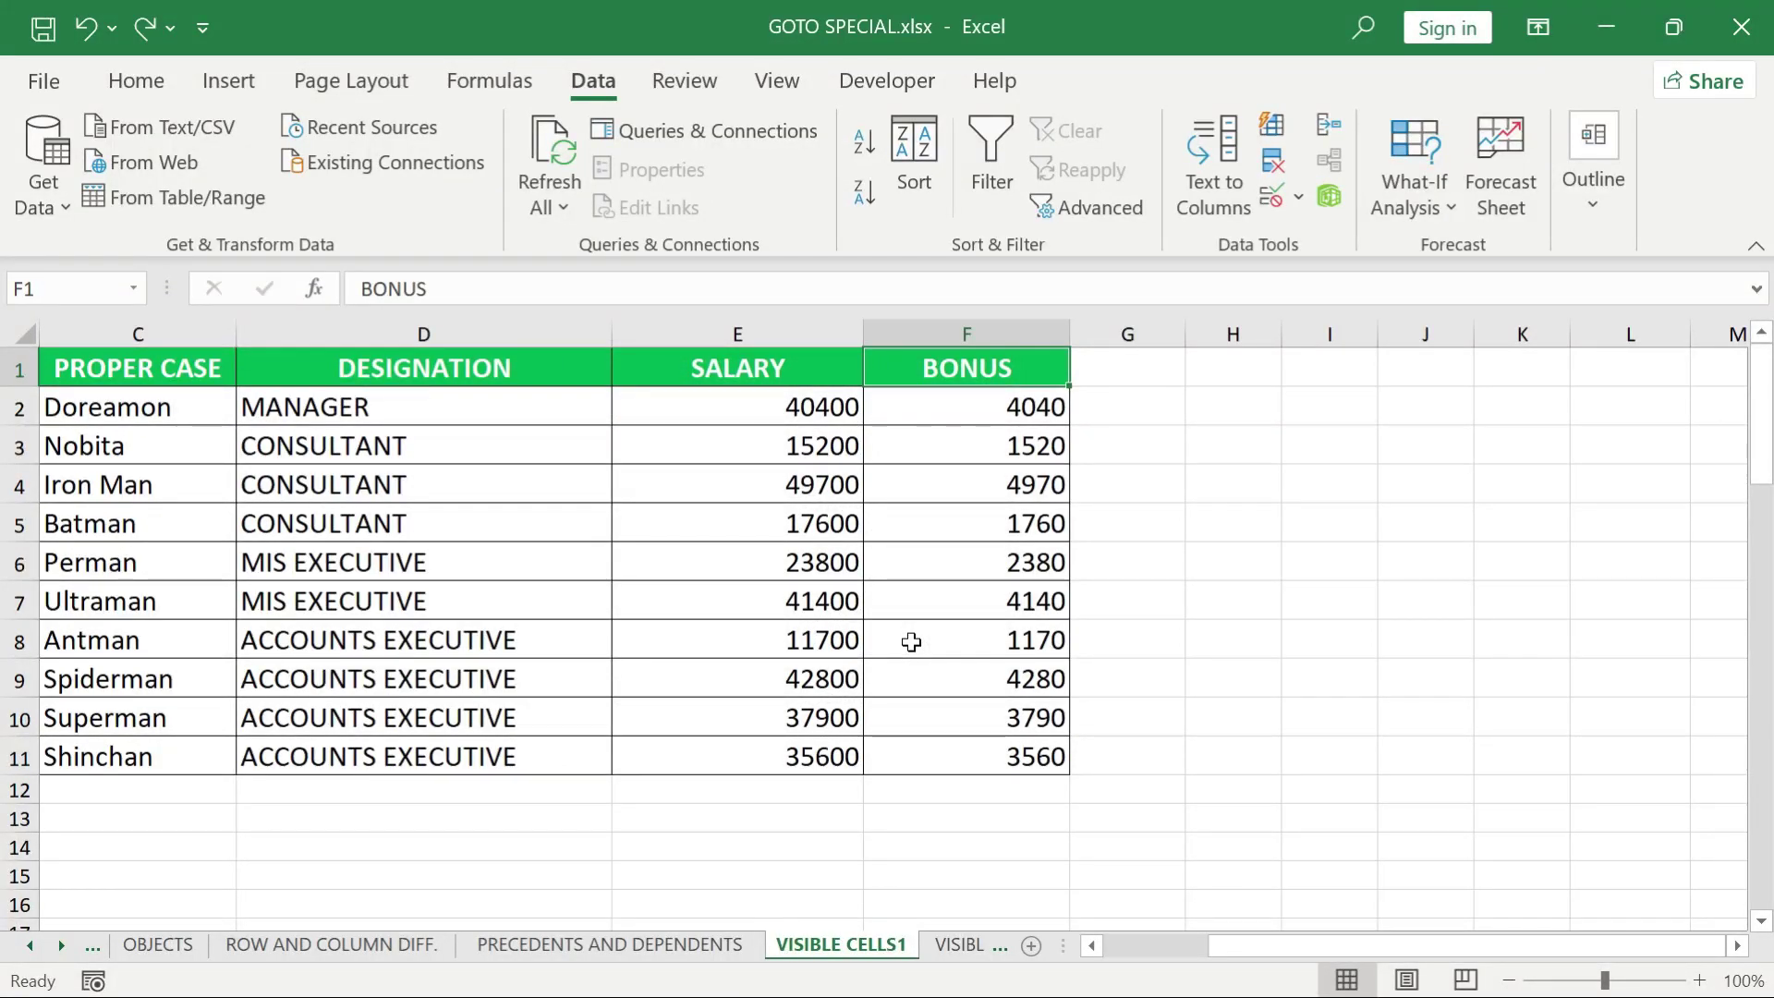
Add Sum subtotals of BONUS at each change in DESIGNATION to the whole table and collapse the outline to level 2
left_click(792, 594)
key("ctrl+a")
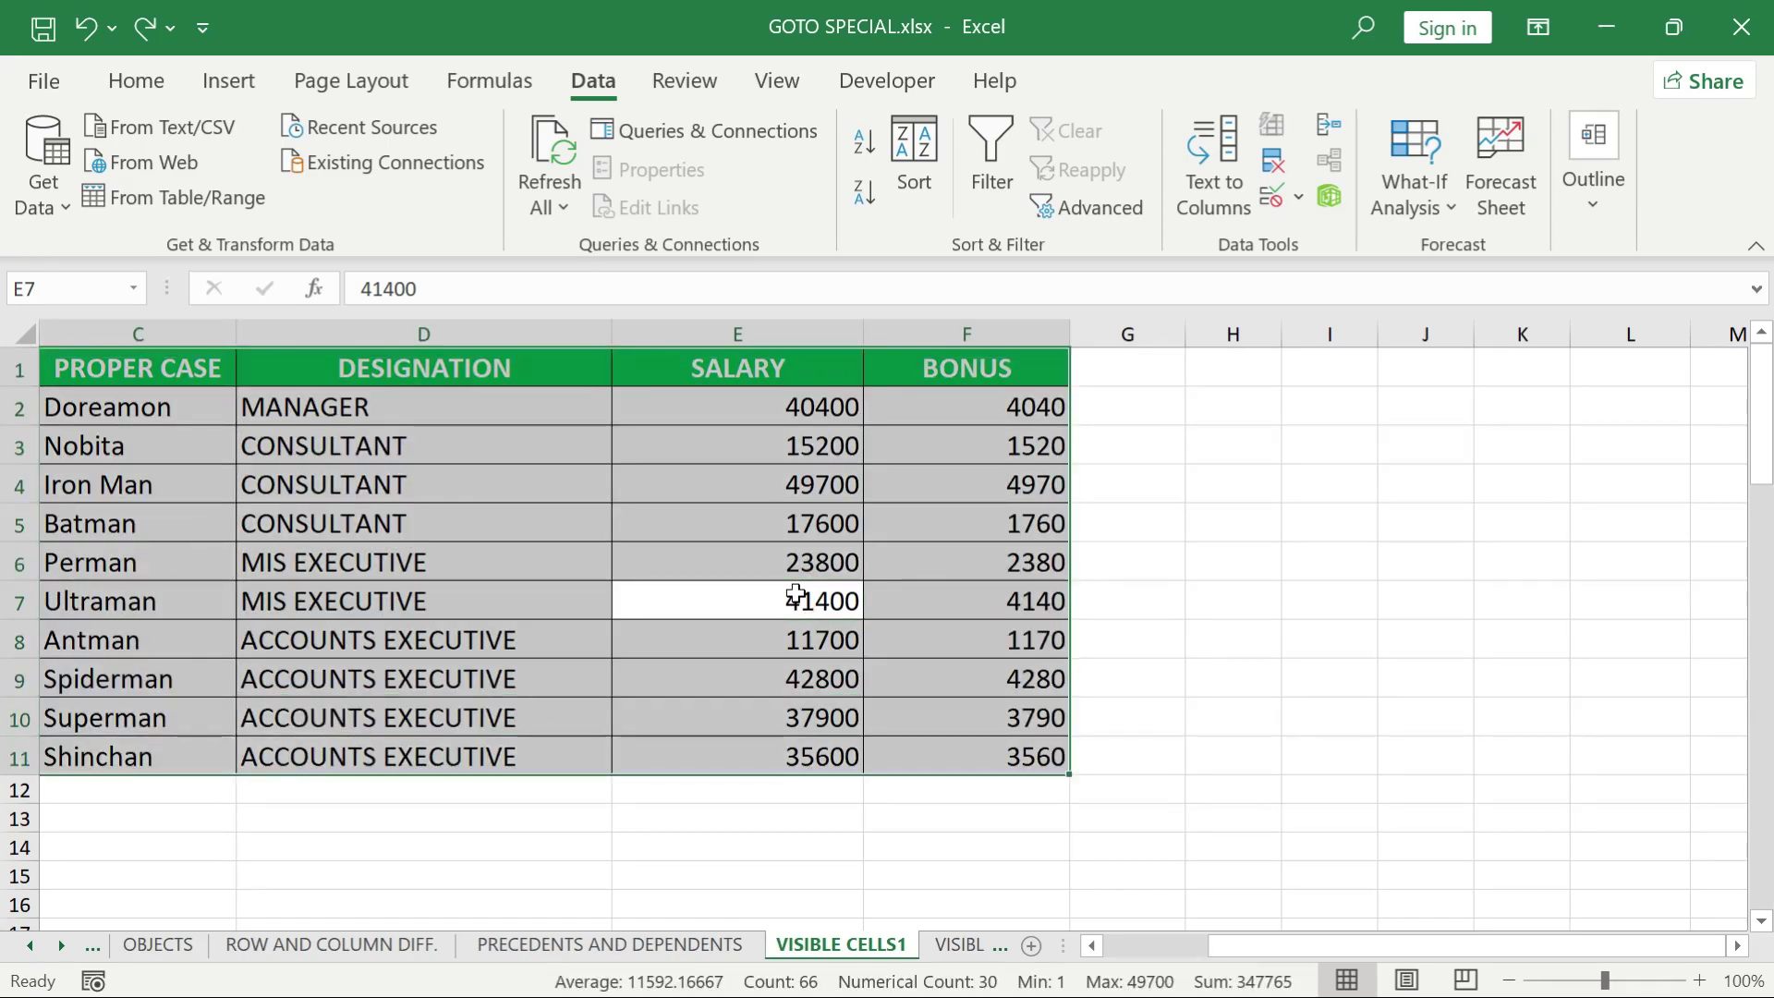
left_click(1616, 157)
left_click(1568, 313)
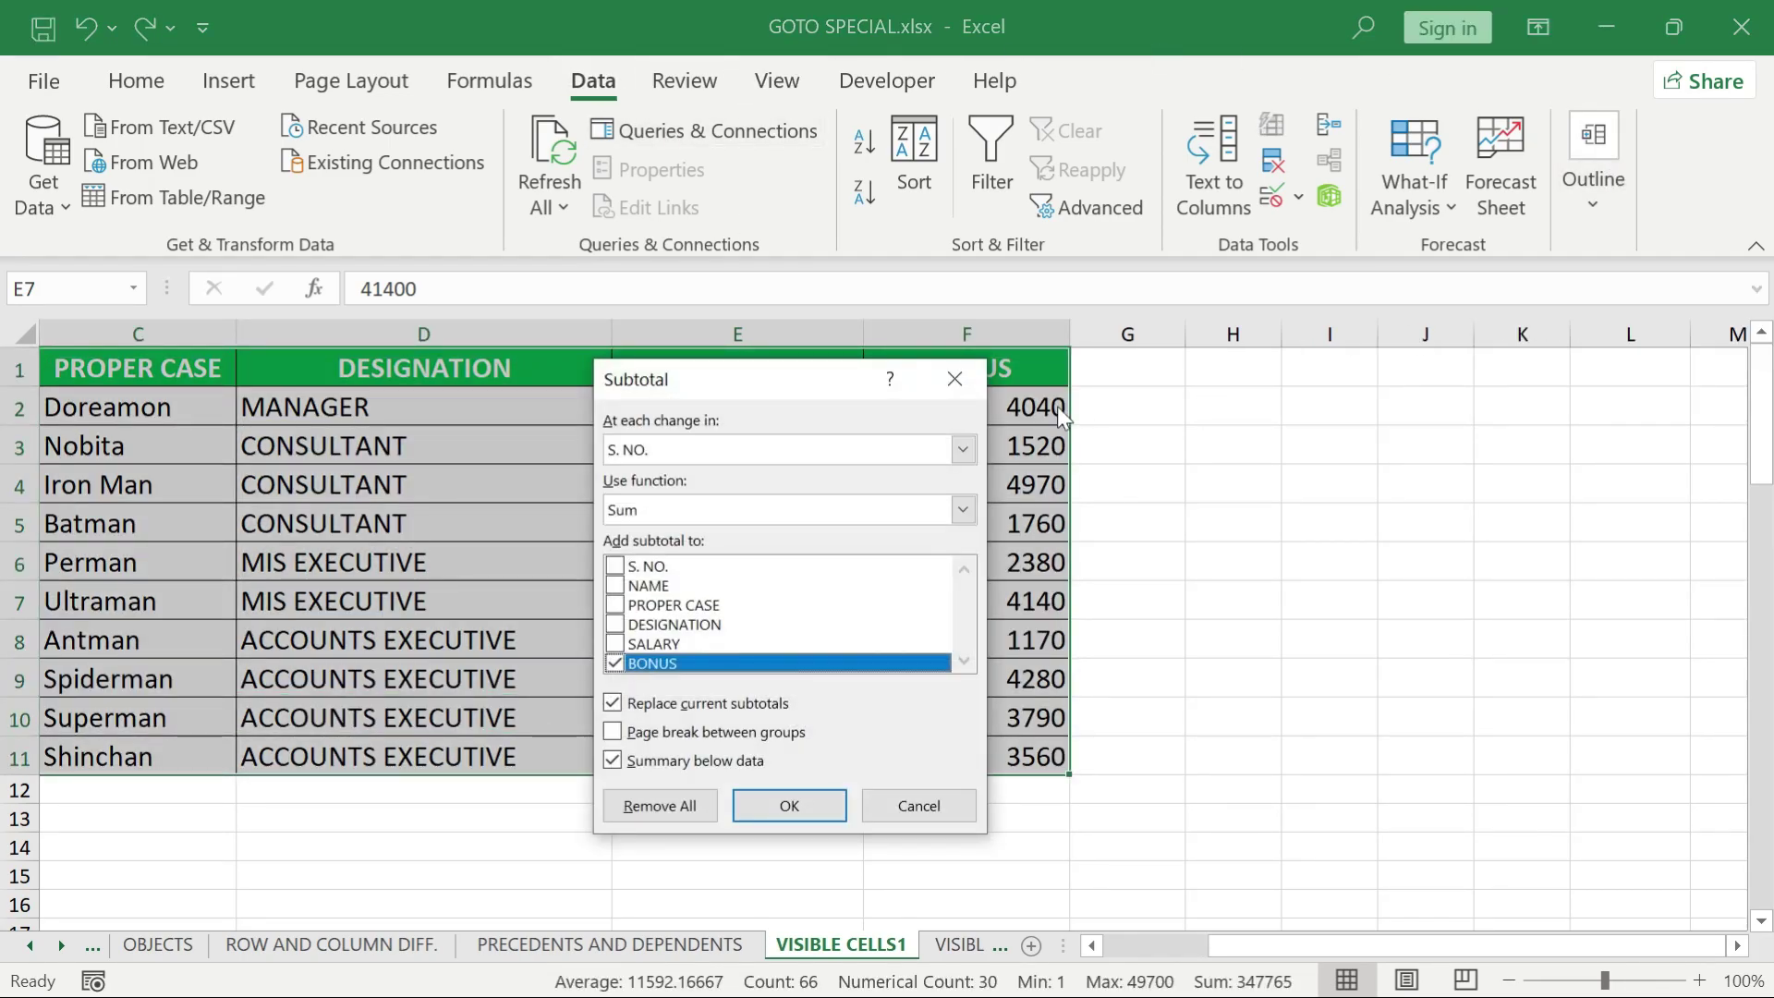
left_click(965, 449)
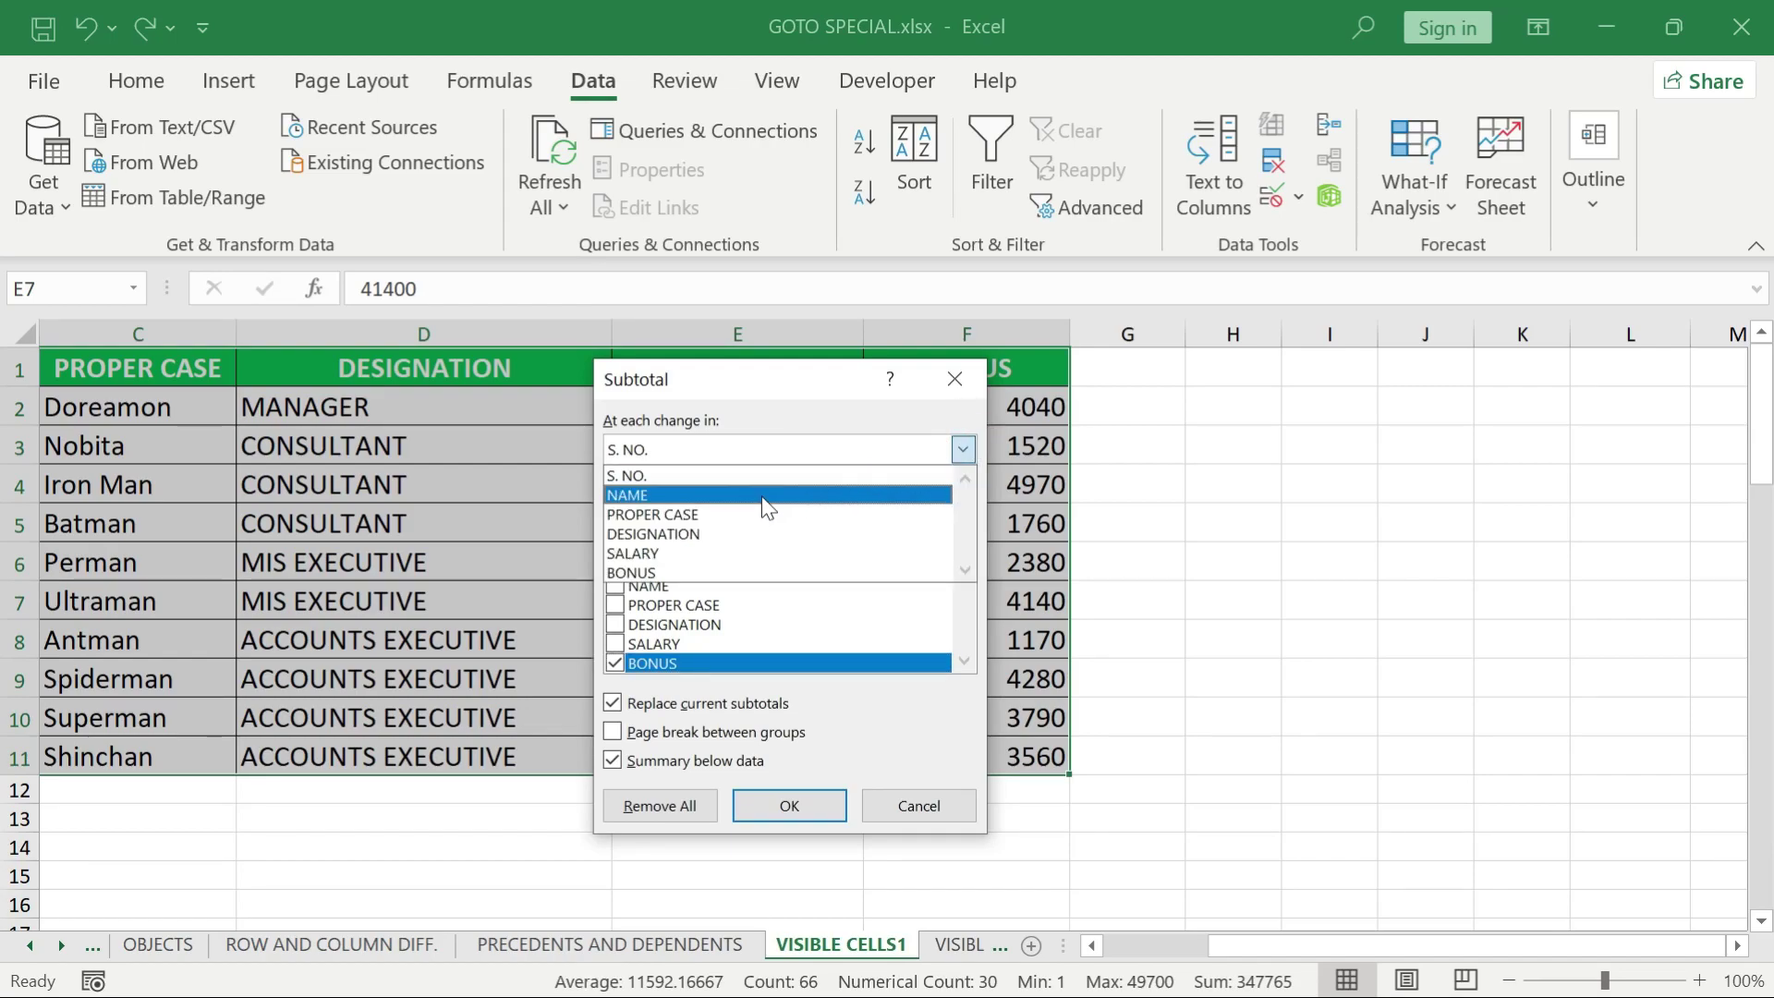
left_click(704, 536)
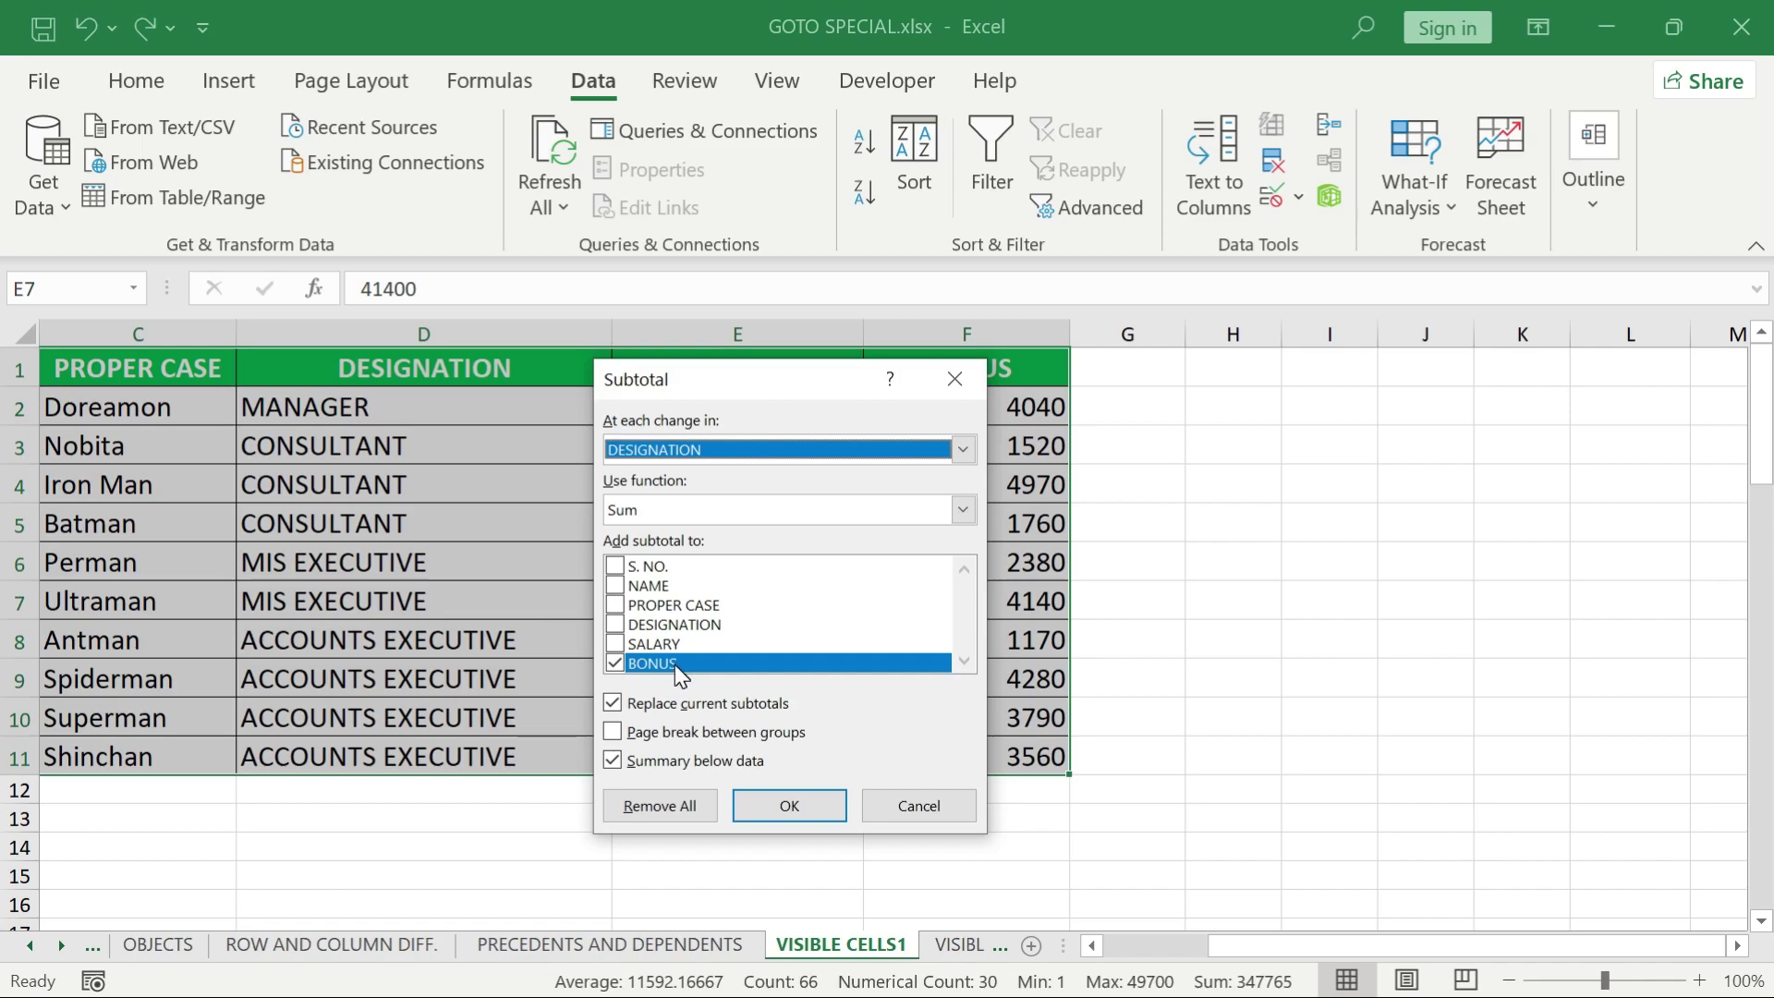
left_click(771, 805)
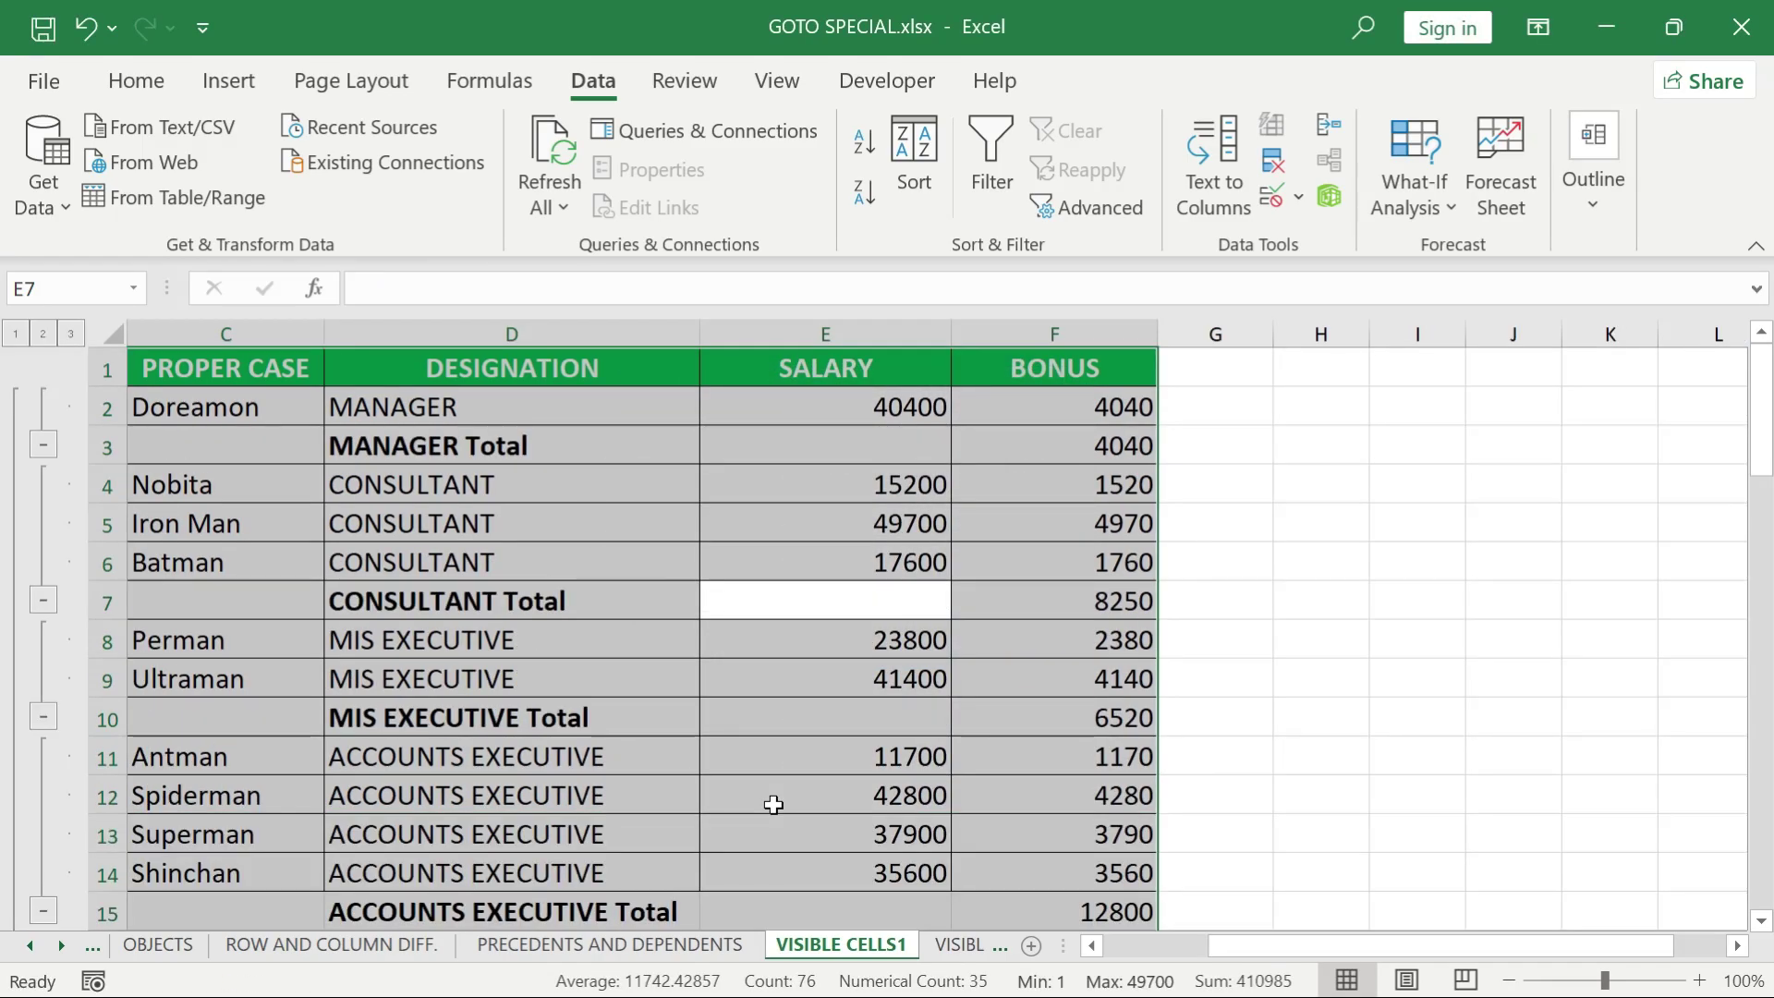
left_click(46, 336)
Copy the collapsed subtotal range from the DESIGNATION header to the Grand Total row and paste it at A1 of VISIBLE CELLS2
left_click(384, 369)
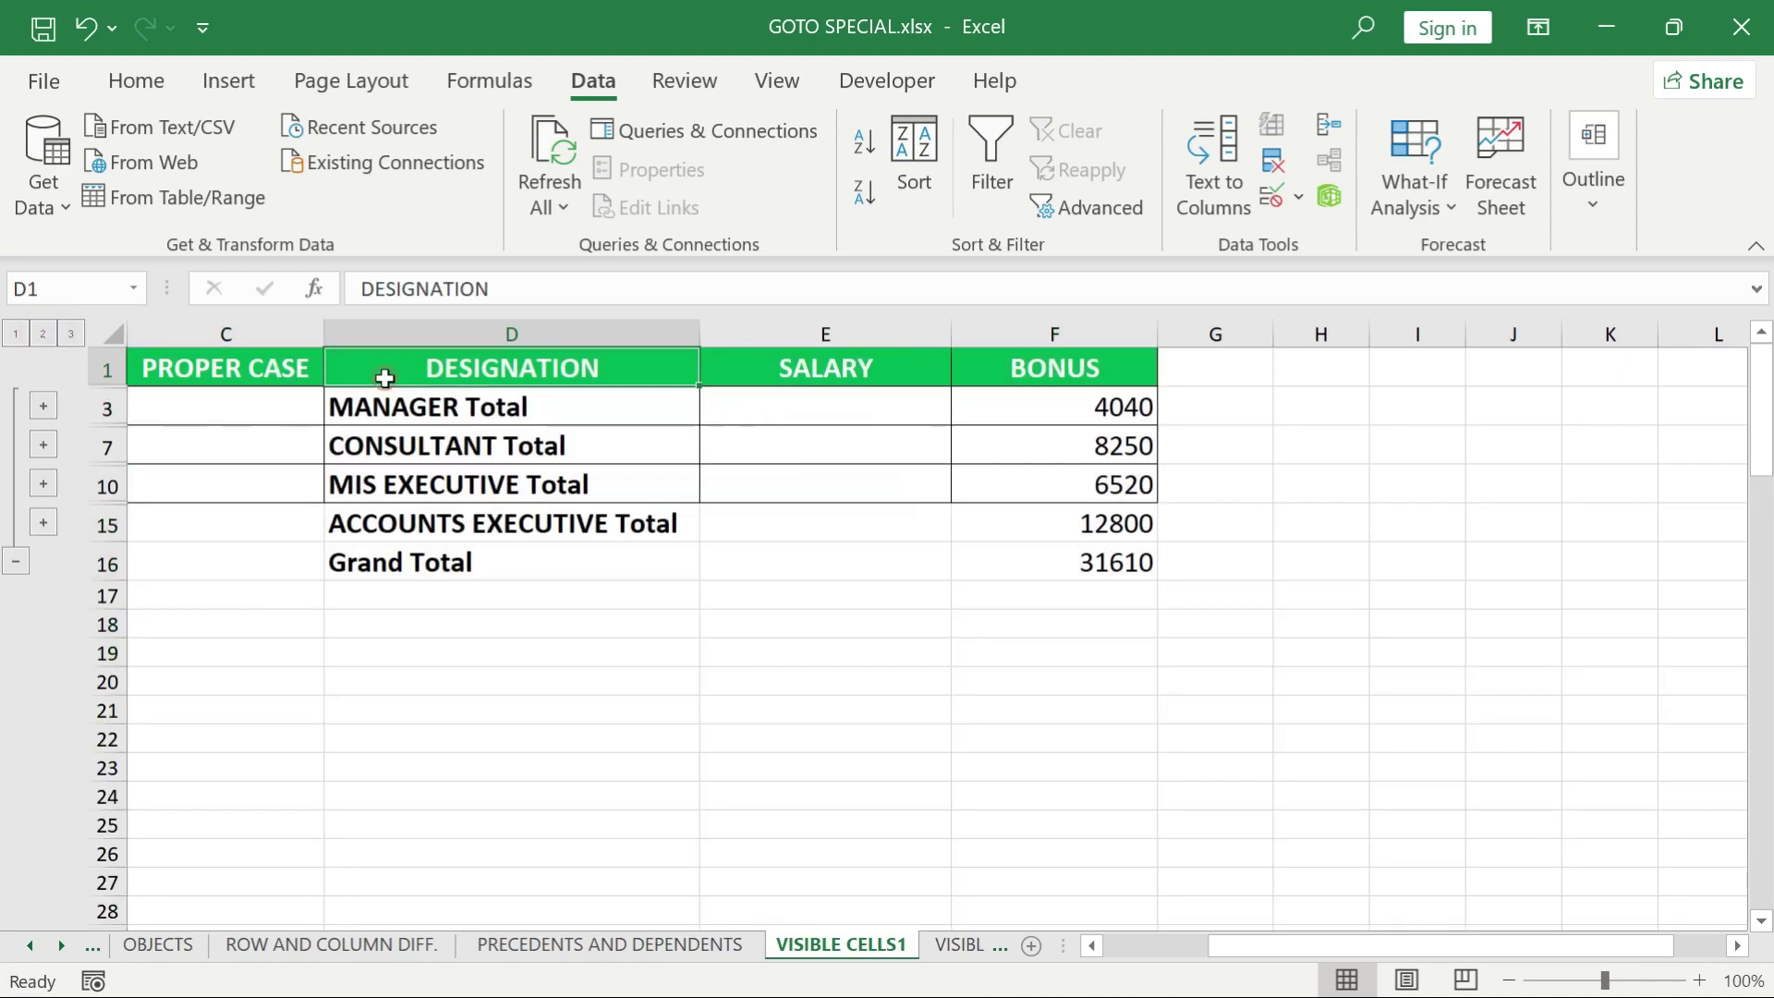
key("ctrl+shift+Right")
key("ctrl+shift+Down")
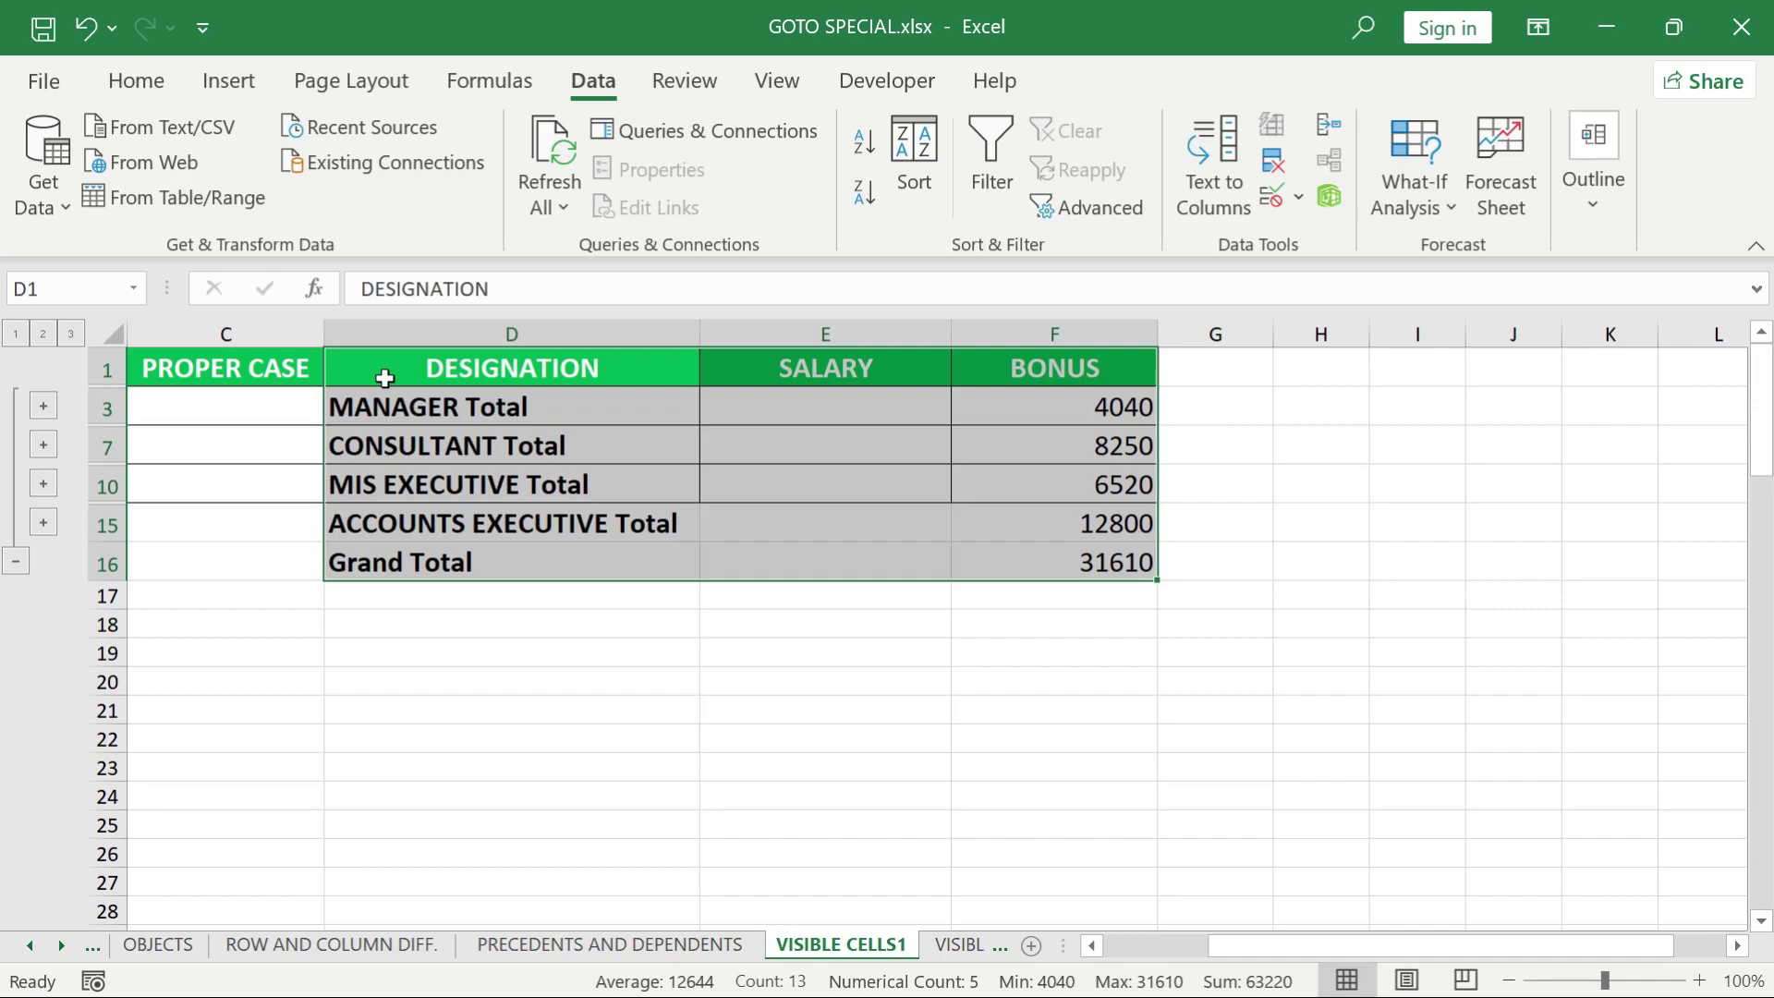
key("ctrl+c")
key("ctrl+Page_Down")
key("ctrl+v")
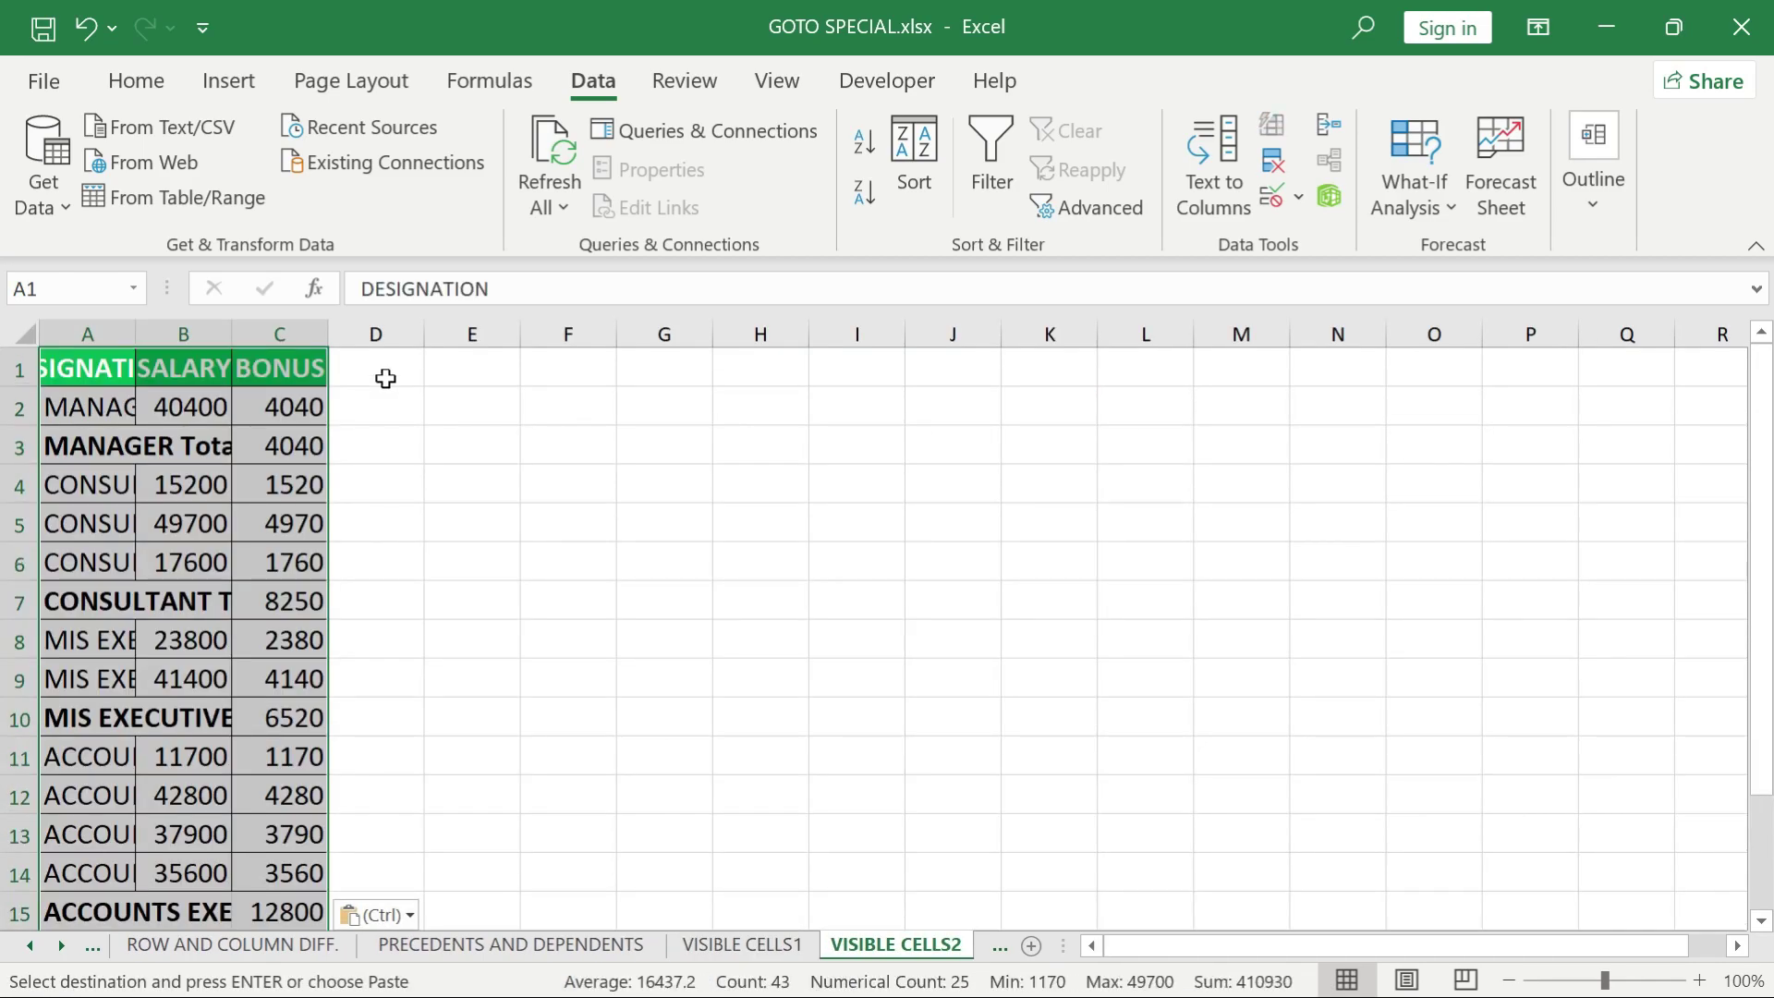
scroll(352, 696, "down", 3)
scroll(352, 696, "up", 3)
Return to VISIBLE CELLS1 and restrict the selected subtotal range to visible cells only with Go To Special
key("ctrl+Page_Up")
key("Escape")
key("F5")
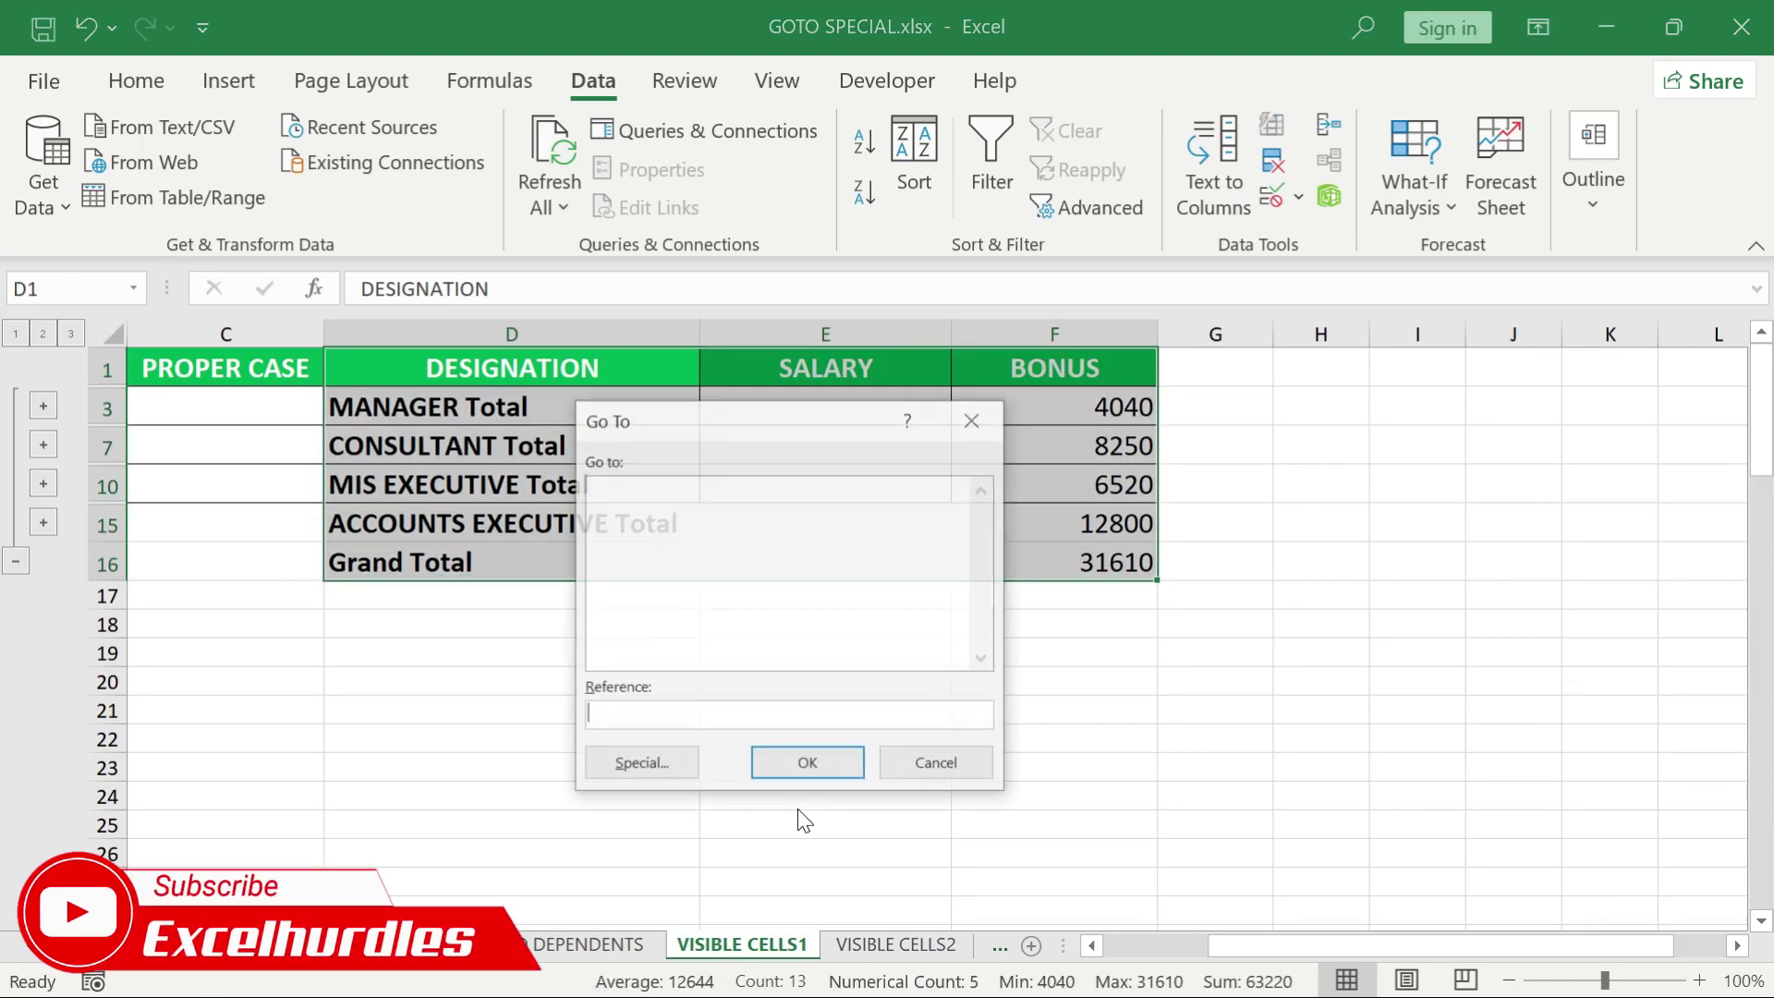
left_click(670, 776)
left_click(813, 644)
left_click(816, 818)
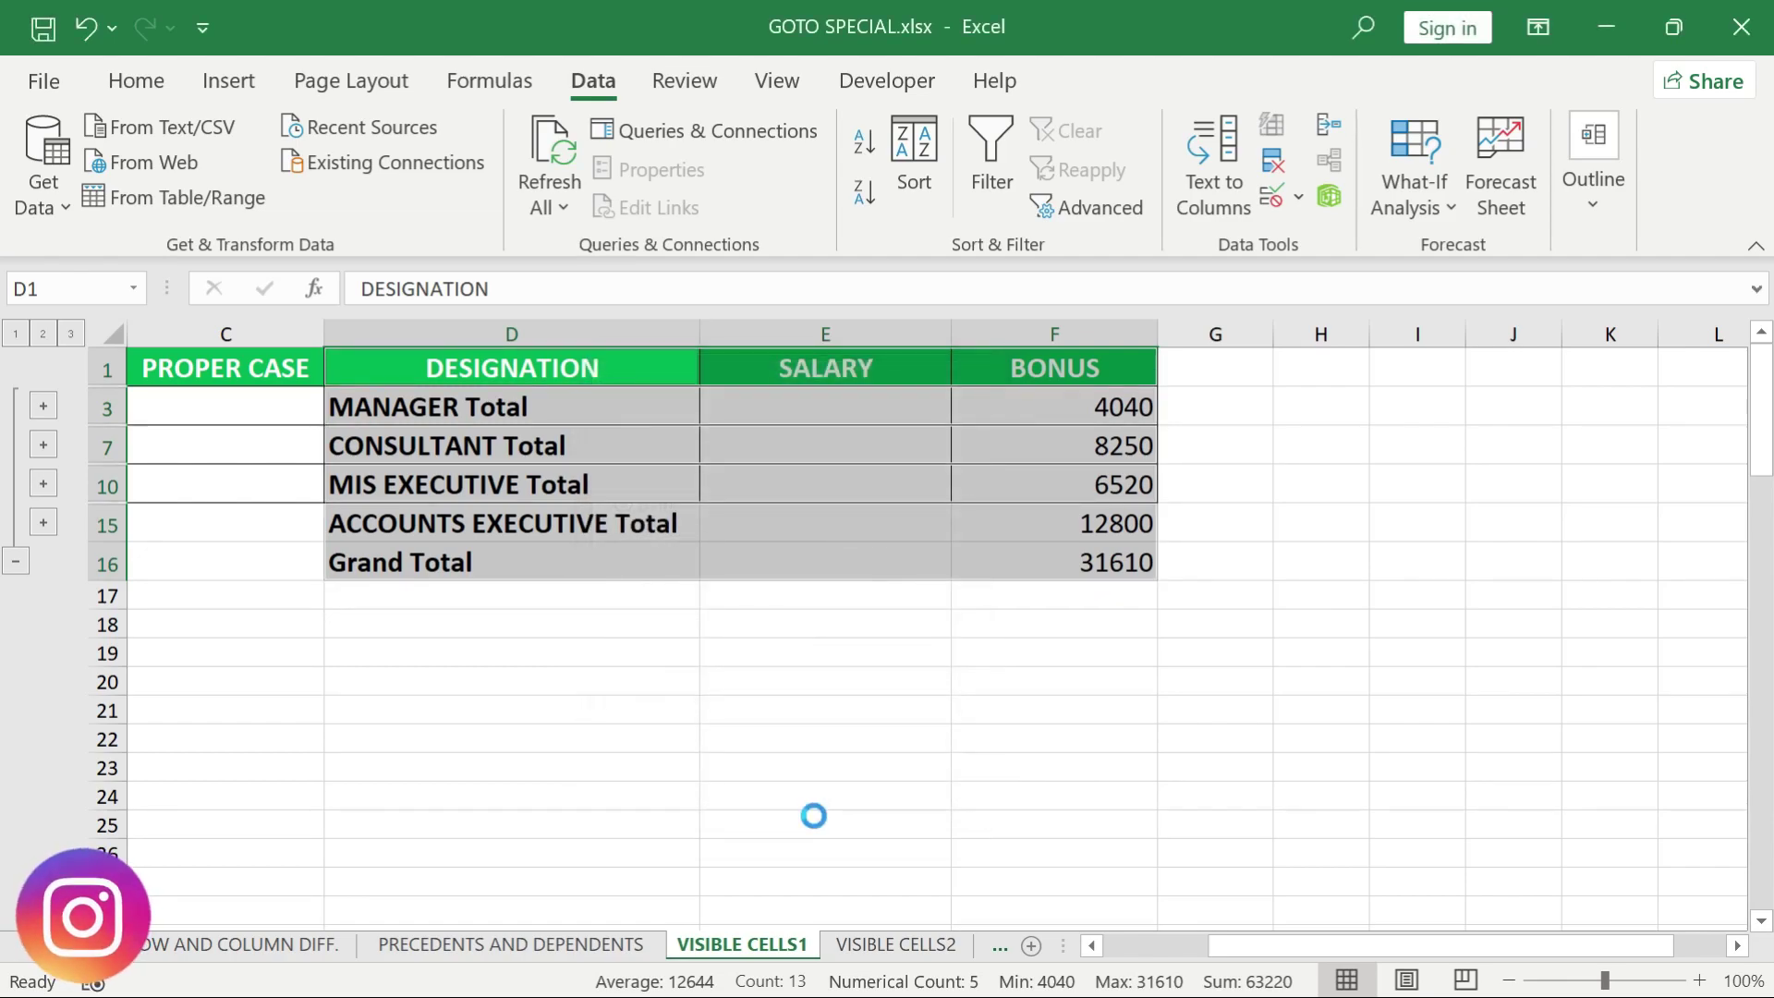
Copy the selected visible cells and paste them at G1 of the VISIBLE CELLS2 sheet
key("ctrl+c")
key("ctrl+Page_Down")
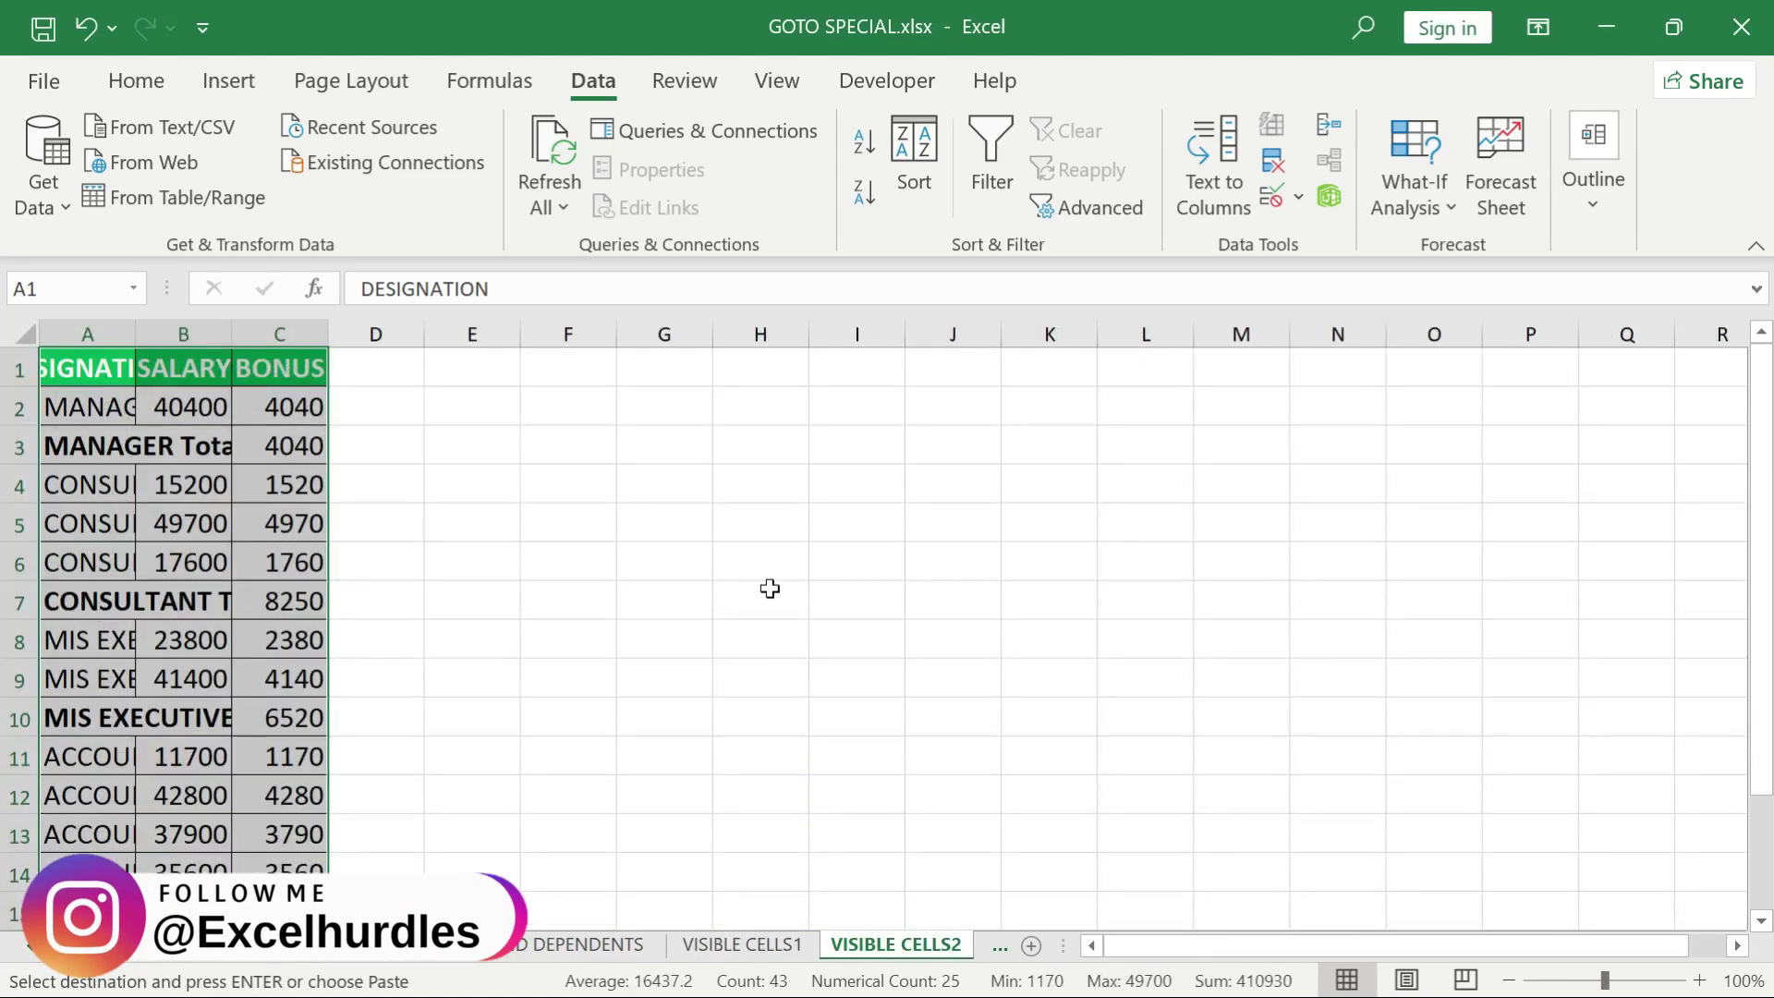
left_click(671, 385)
key("ctrl+v")
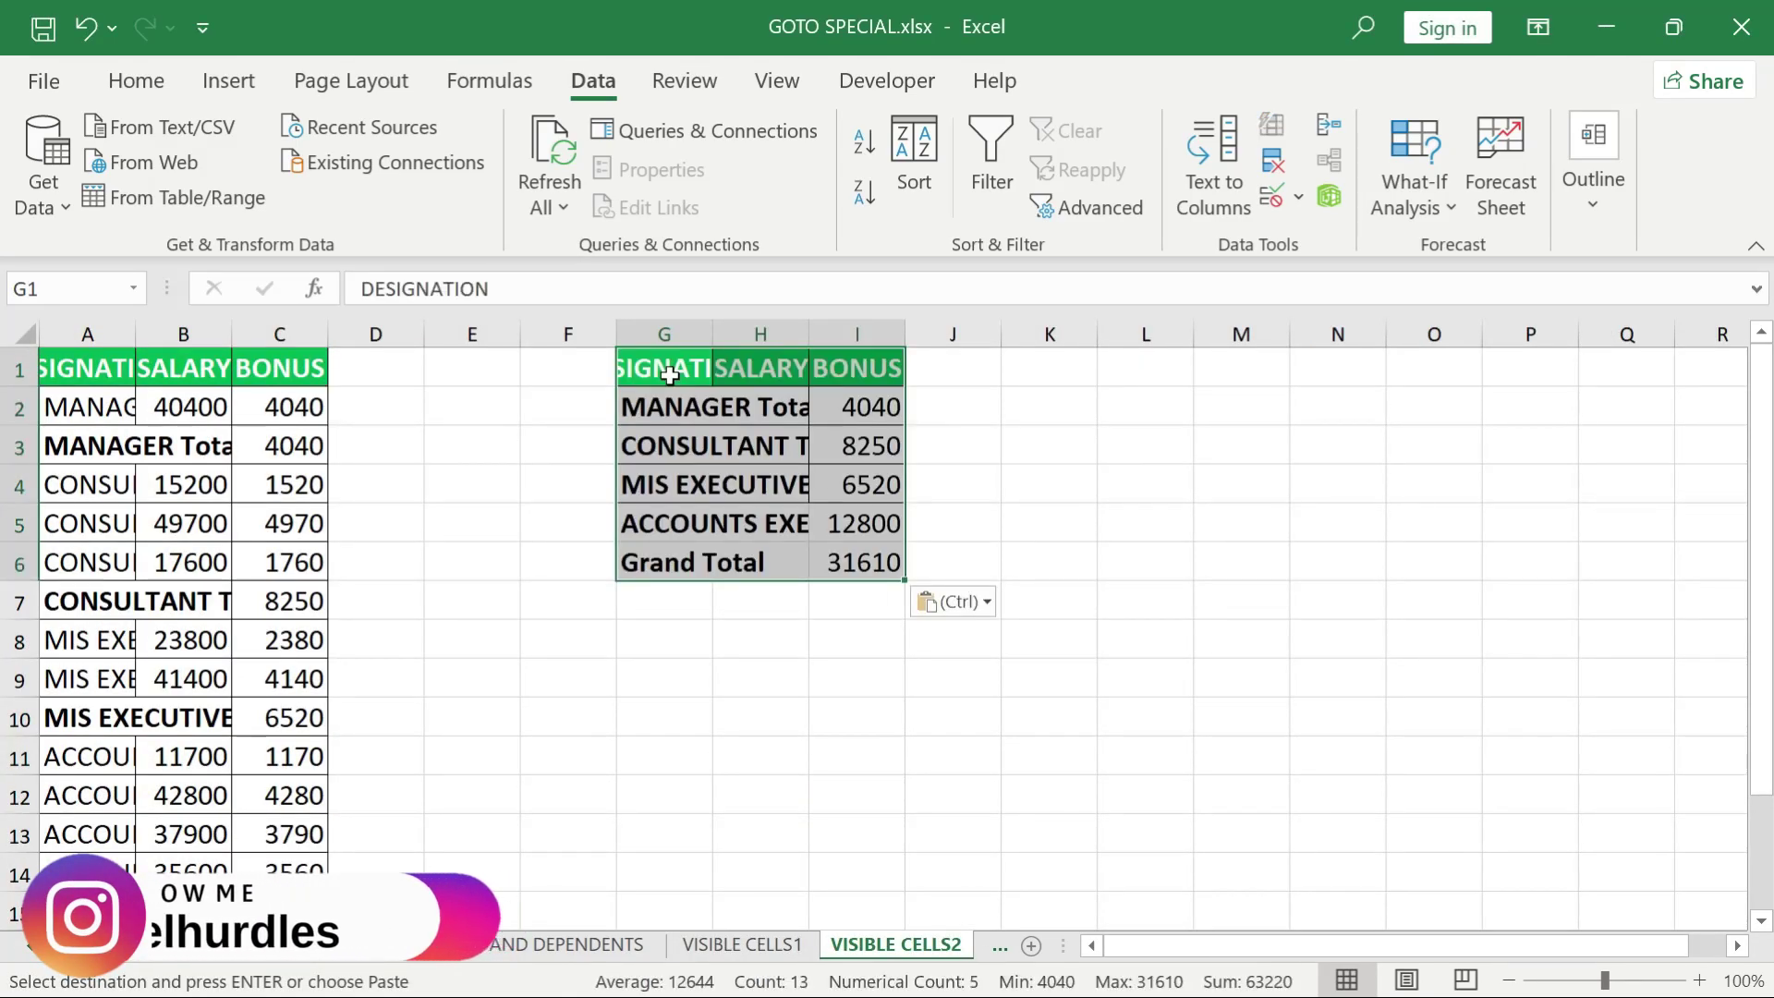
key("Escape")
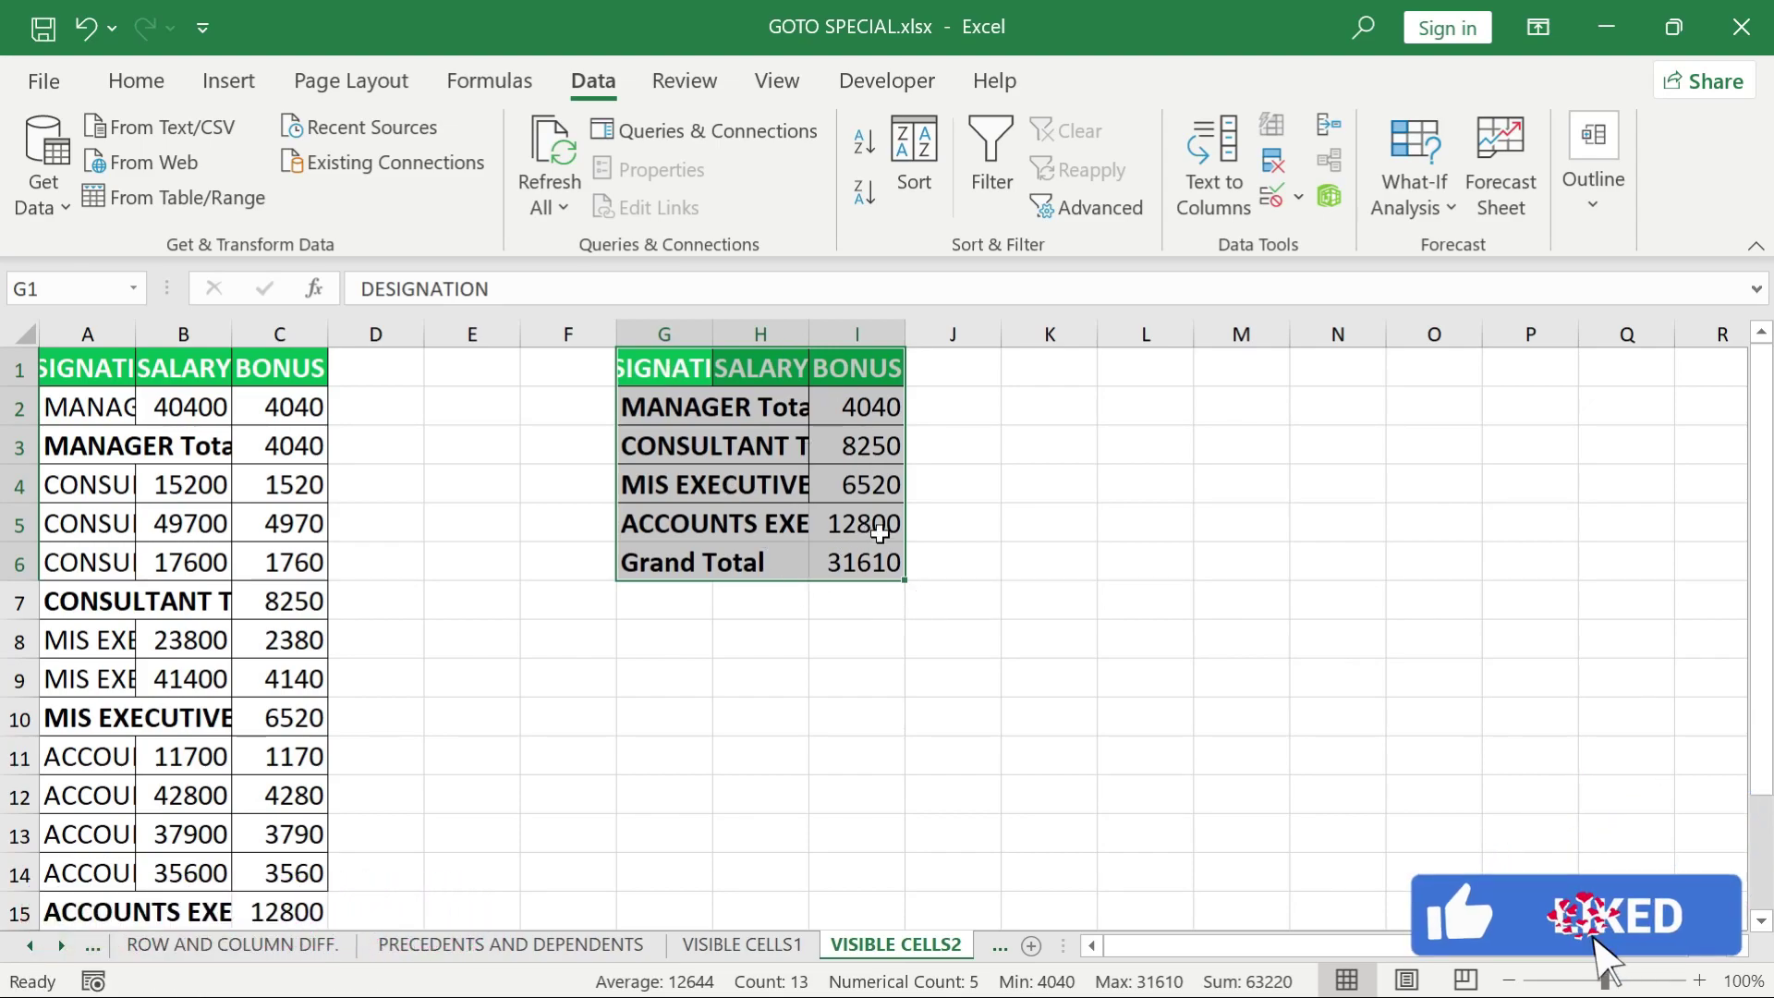
Autofit the widths of columns G to I to the pasted subtotals
key("alt+h")
key("o")
key("i")
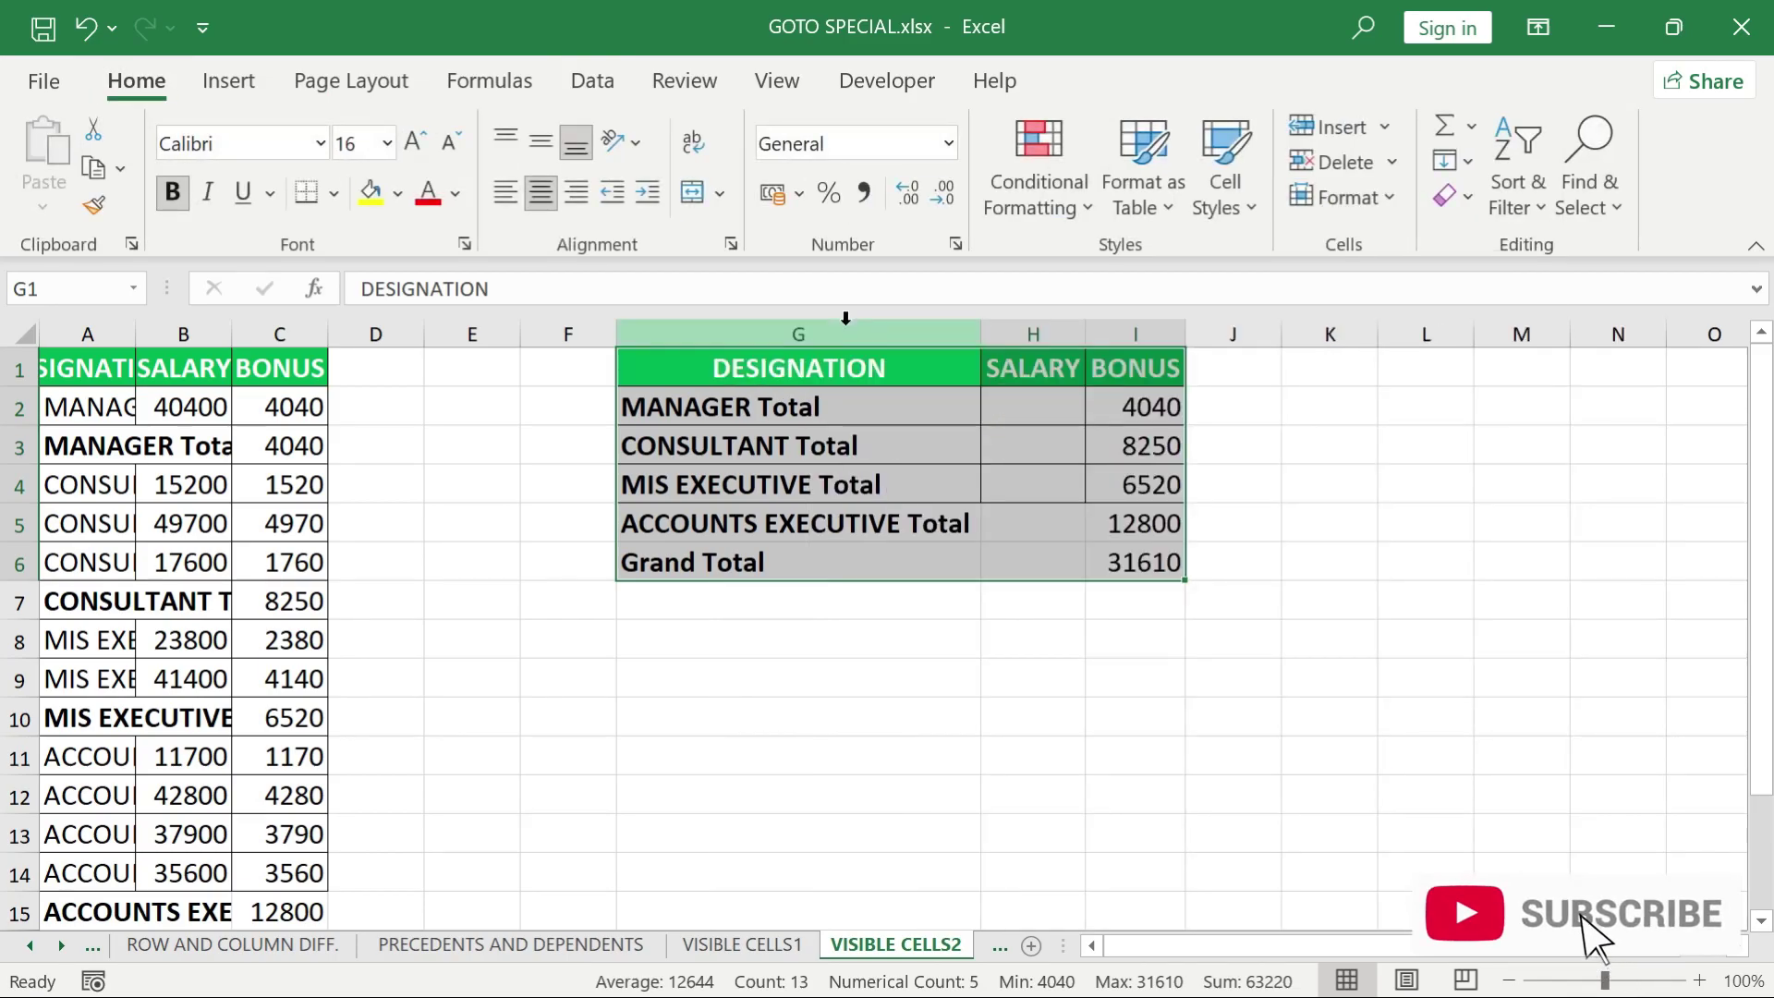
left_click(859, 405)
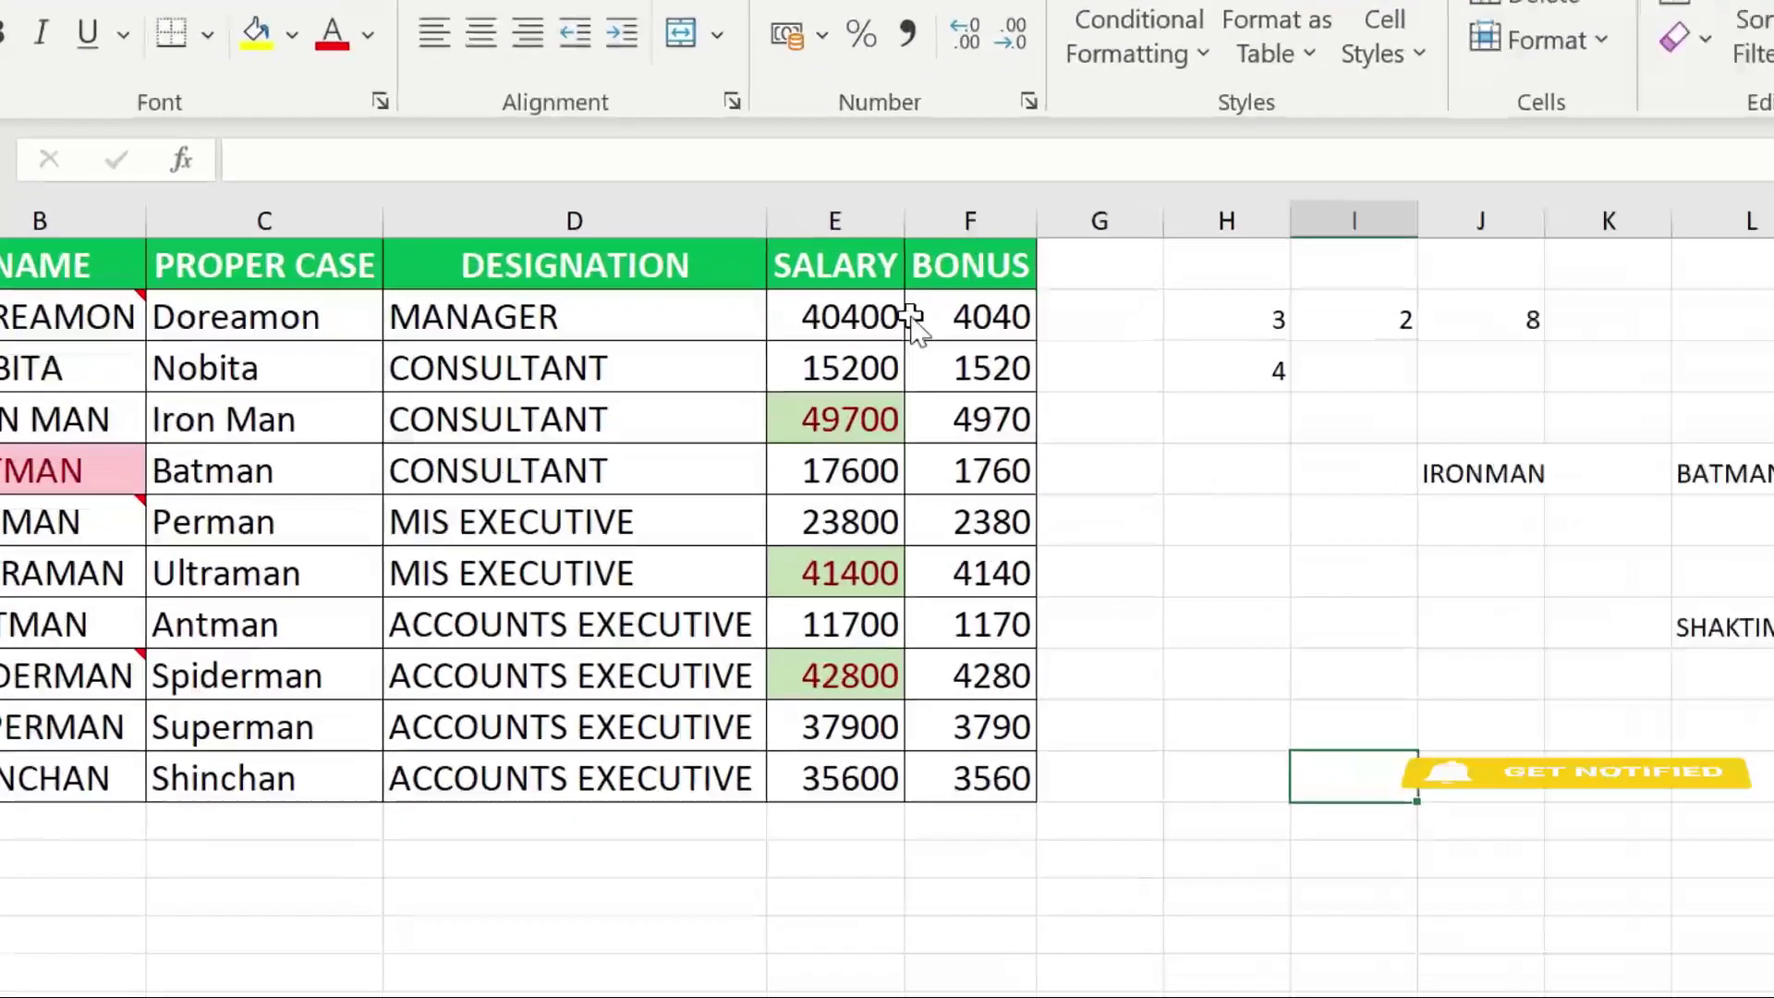
Select all conditionally formatted cells on the COND. FORMAT. AND DATA VAL. sheet with Go To Special
key("ctrl+g")
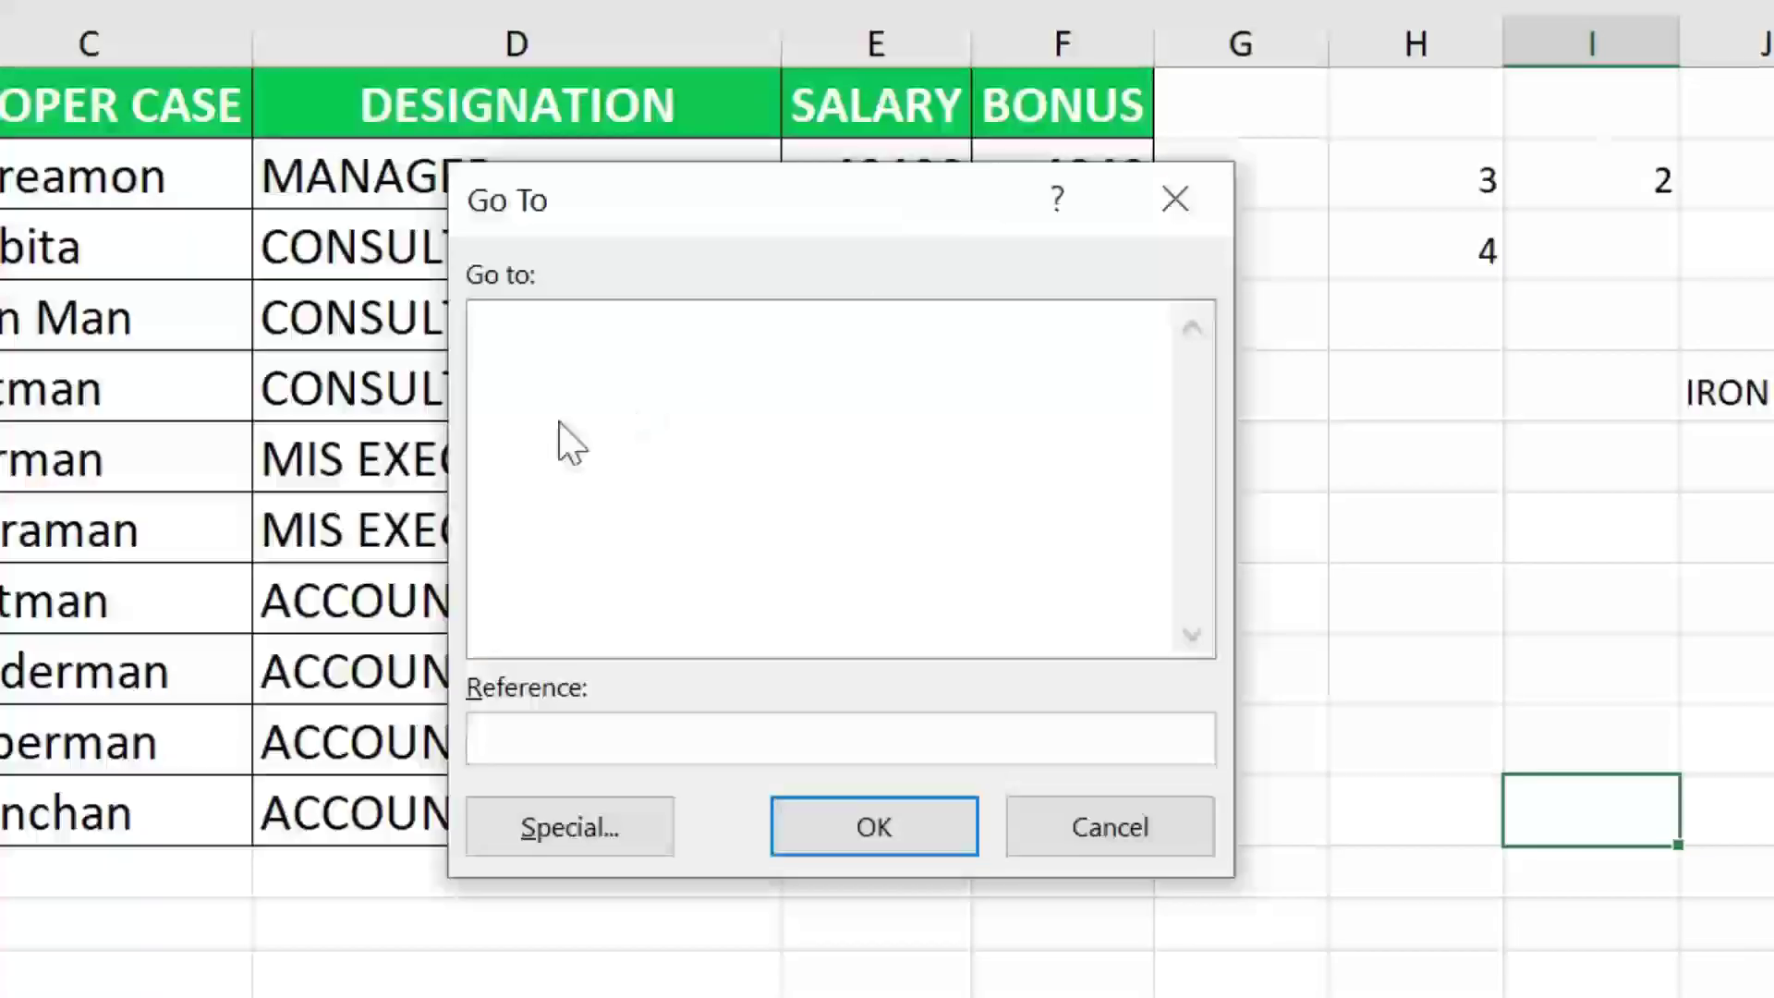
left_click(547, 829)
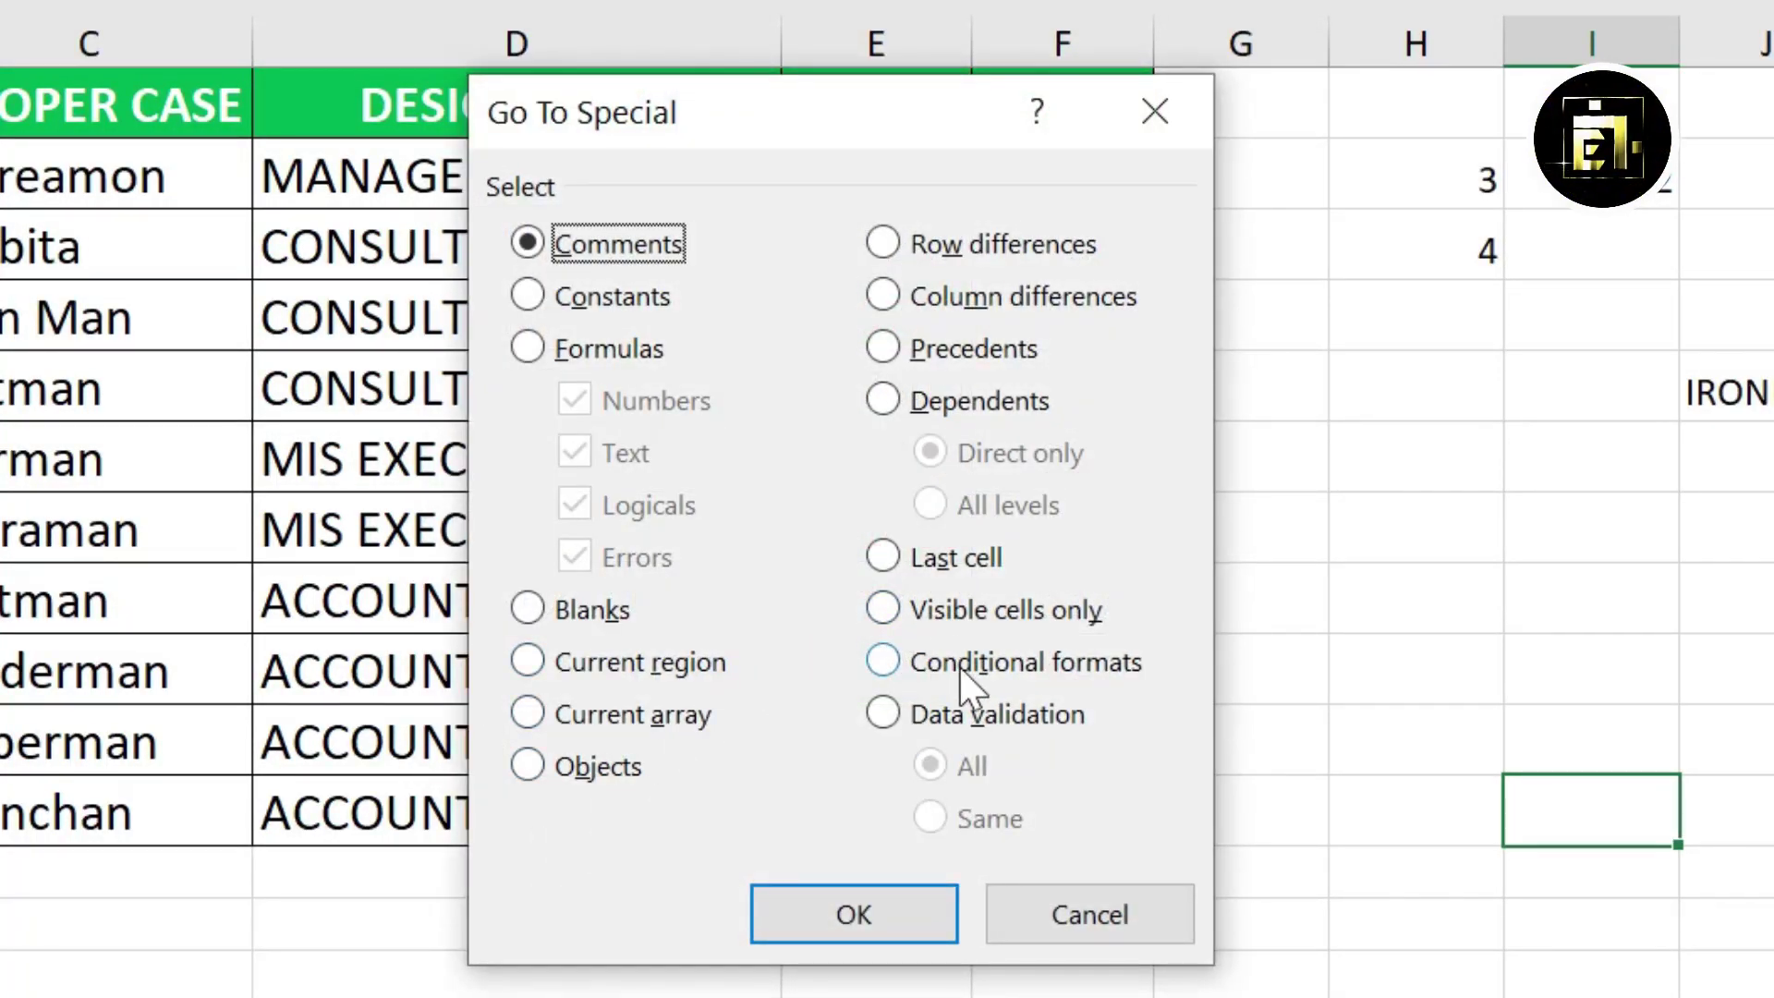
left_click(981, 660)
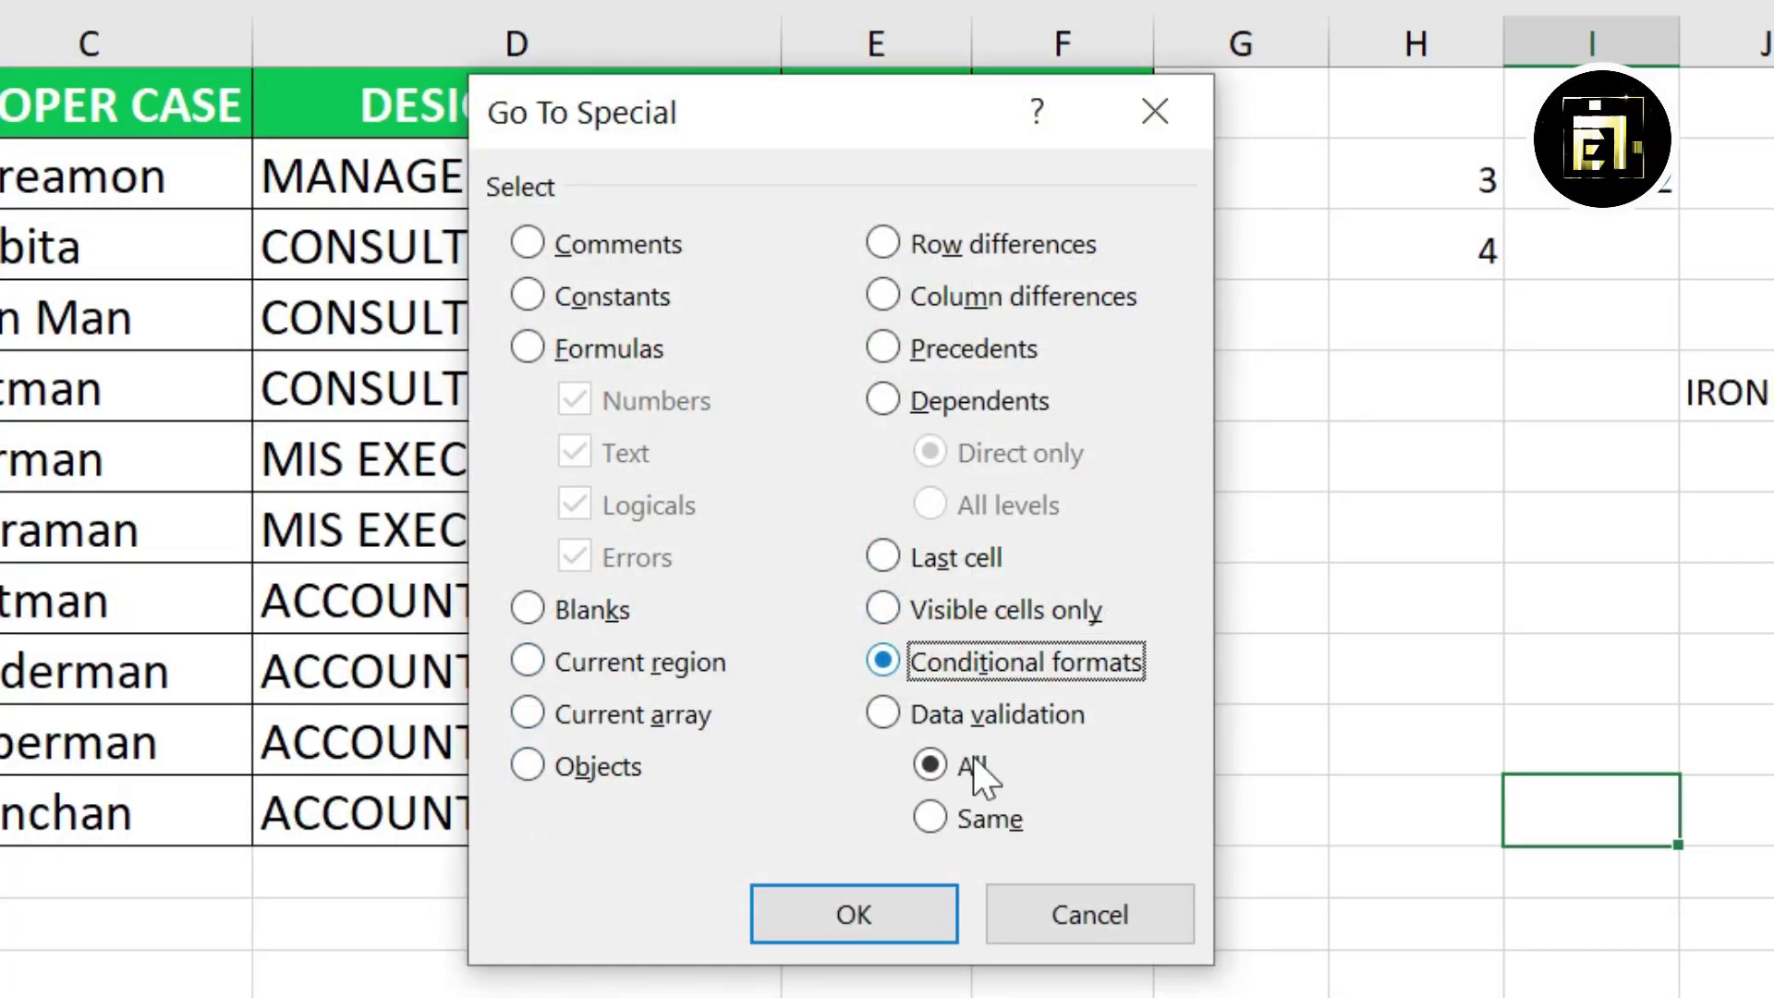
left_click(914, 919)
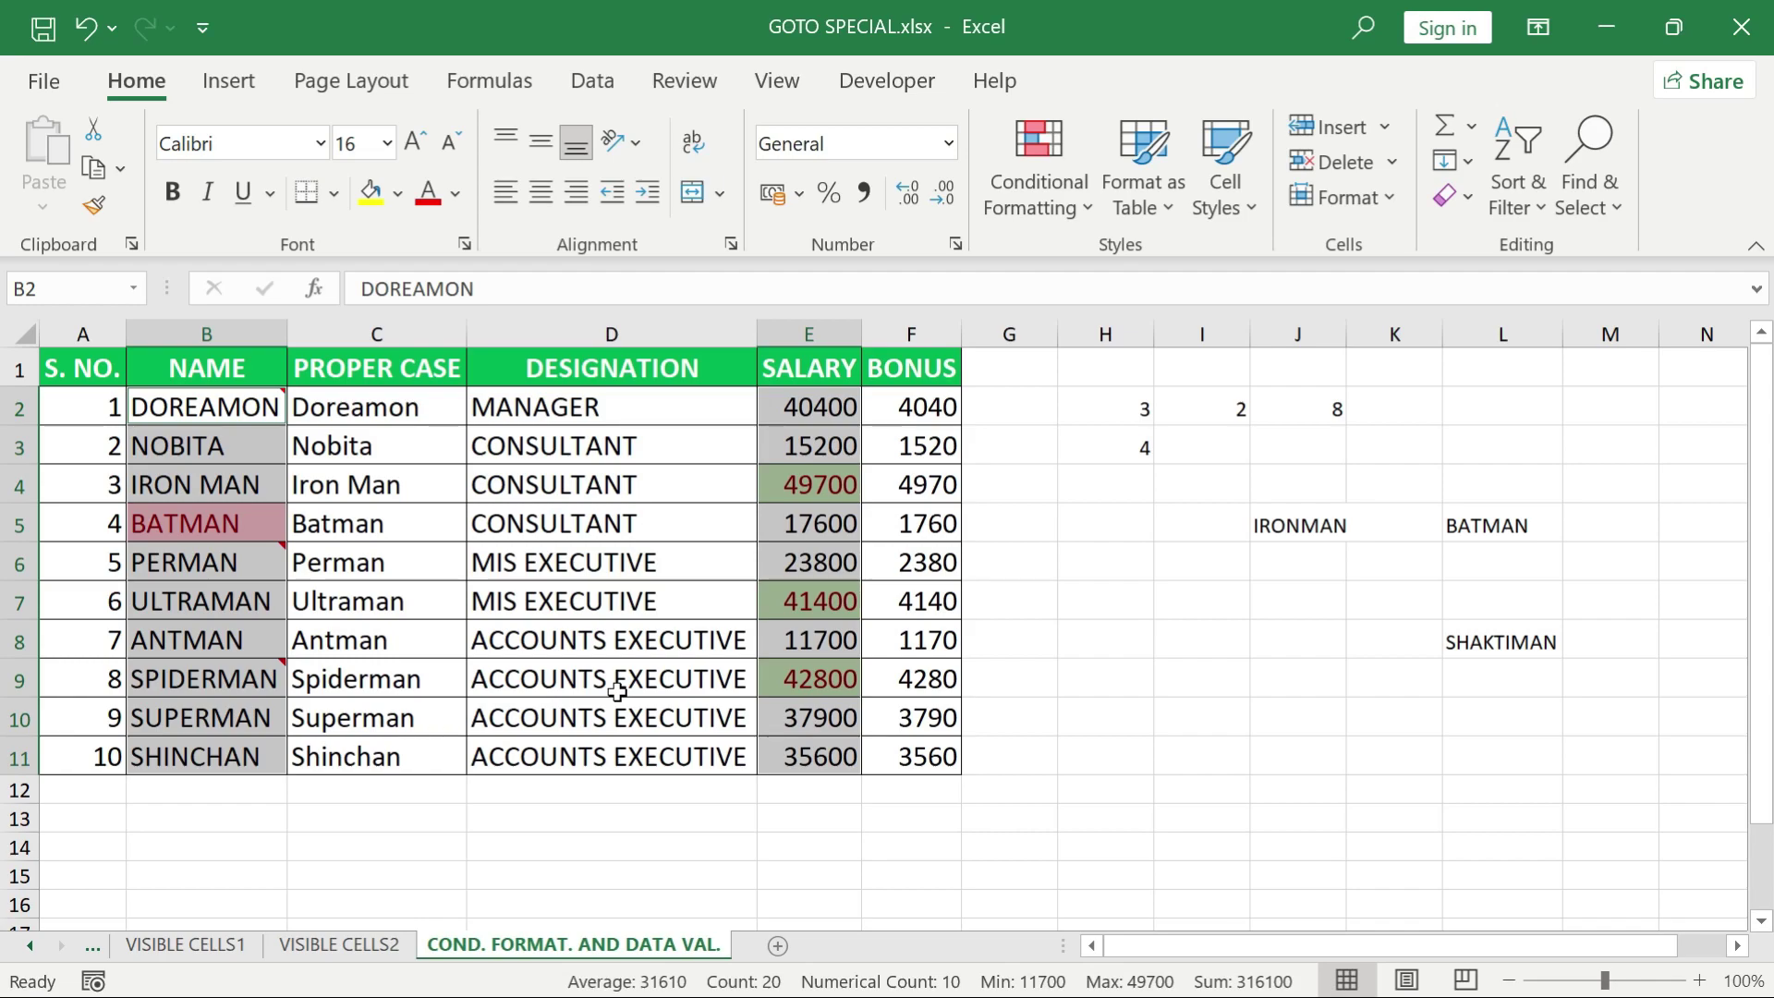
left_click(805, 647)
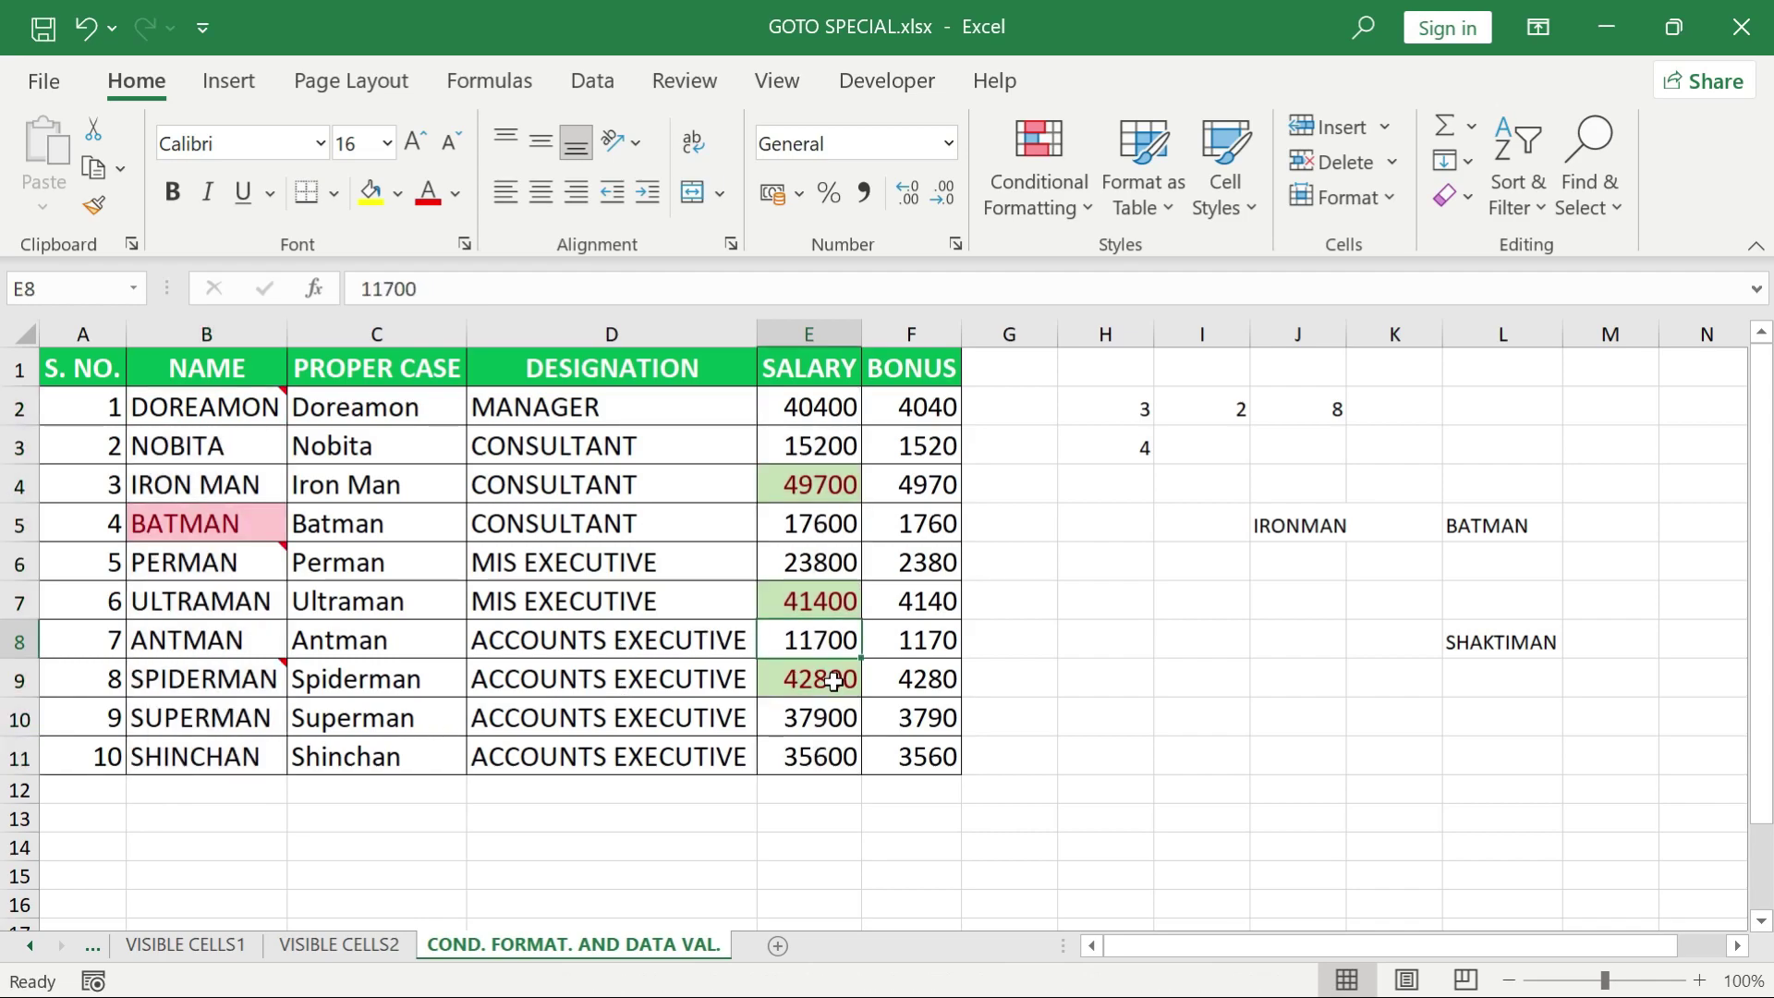
Select the cells sharing cell E8's conditional format, using Go To Special with the Conditional formats and Same options
key("ctrl+g")
left_click(686, 760)
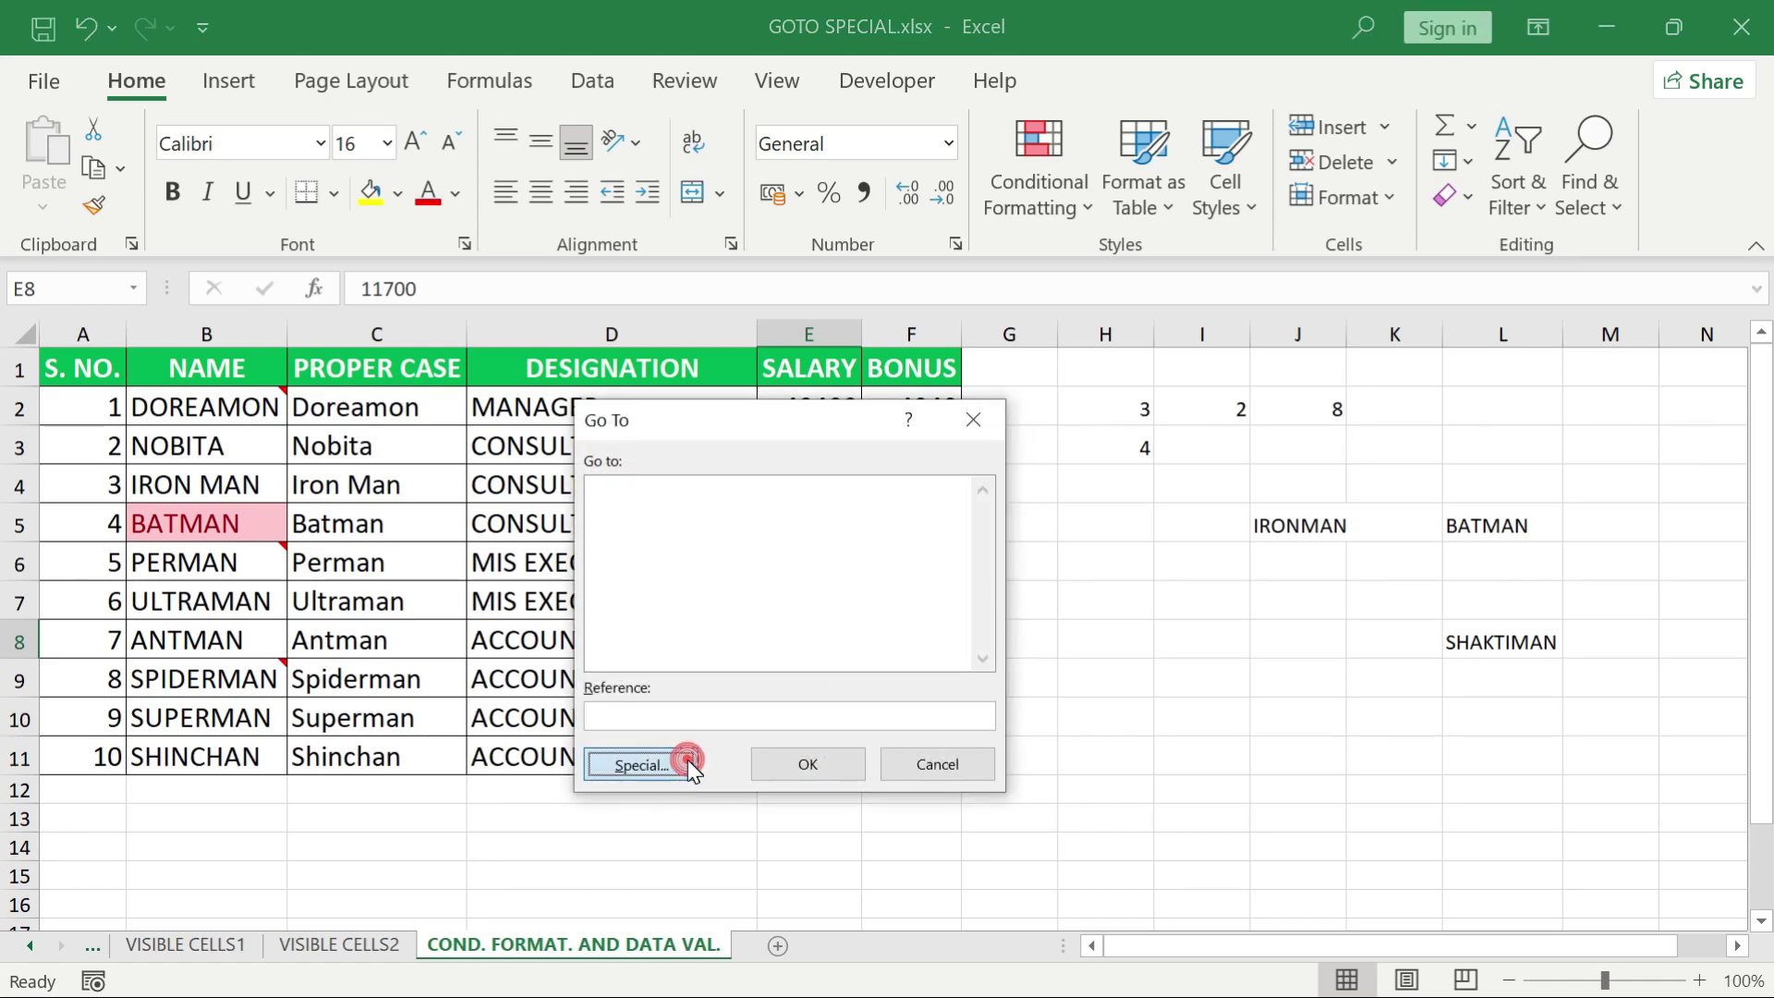
left_click(847, 673)
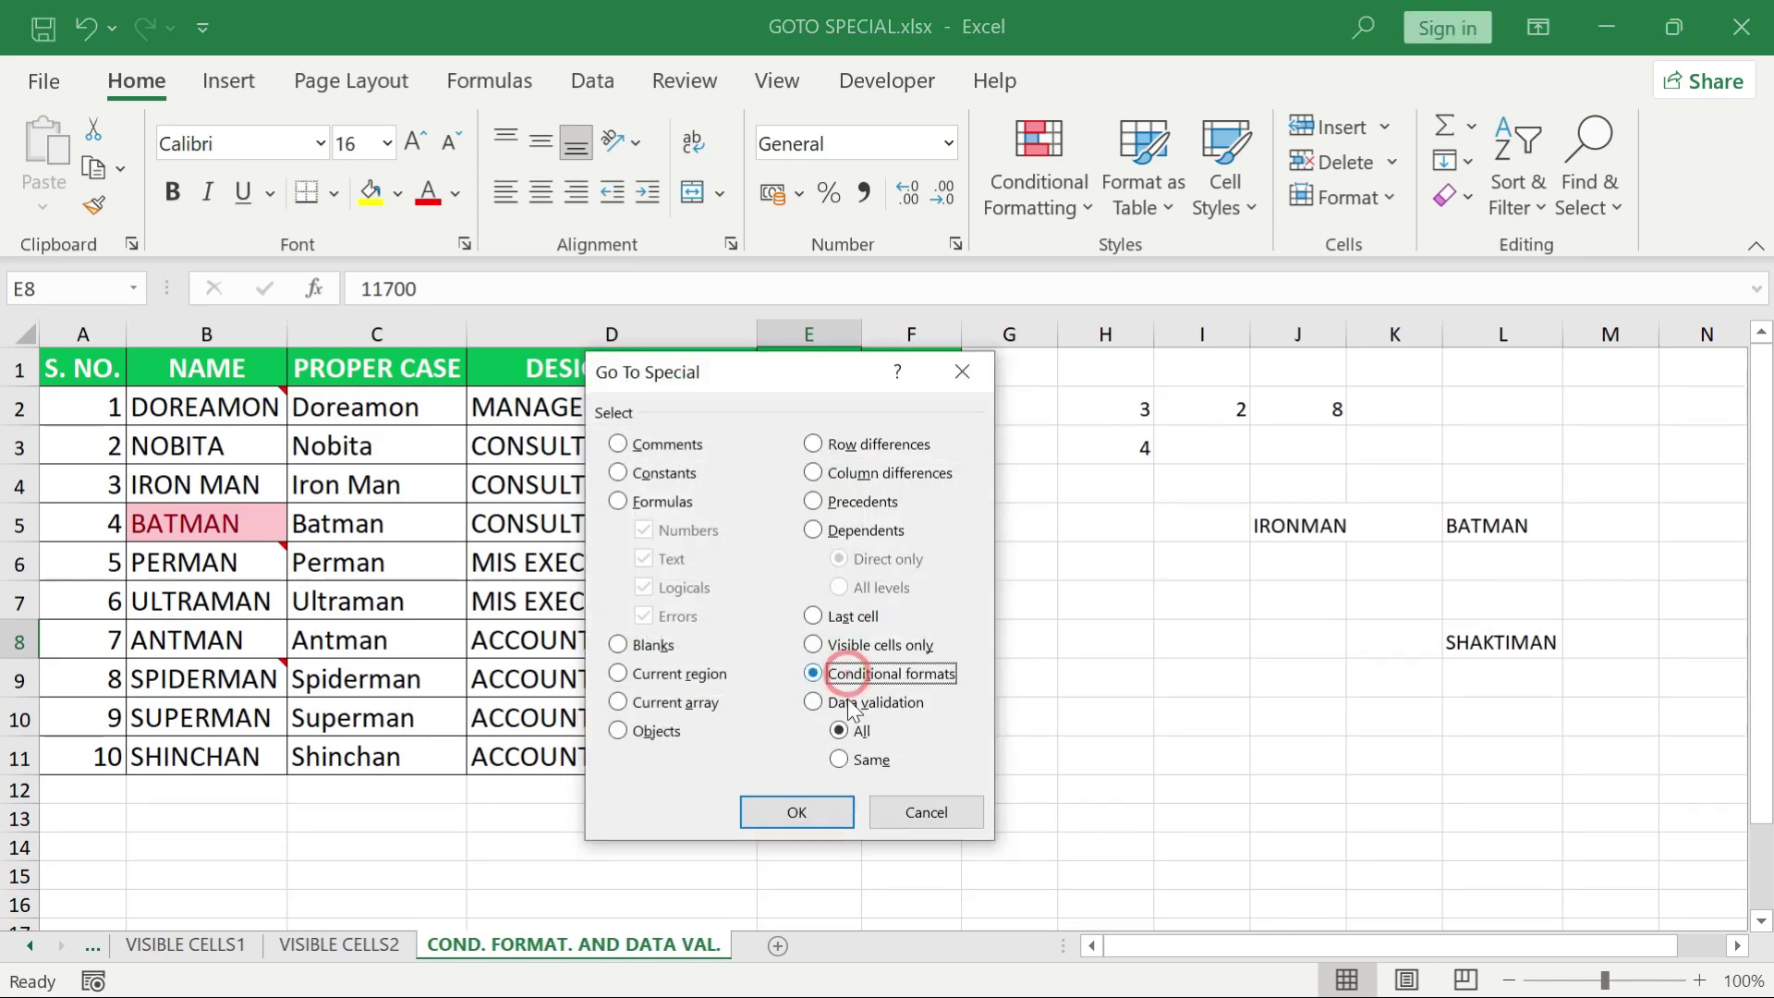
left_click(880, 763)
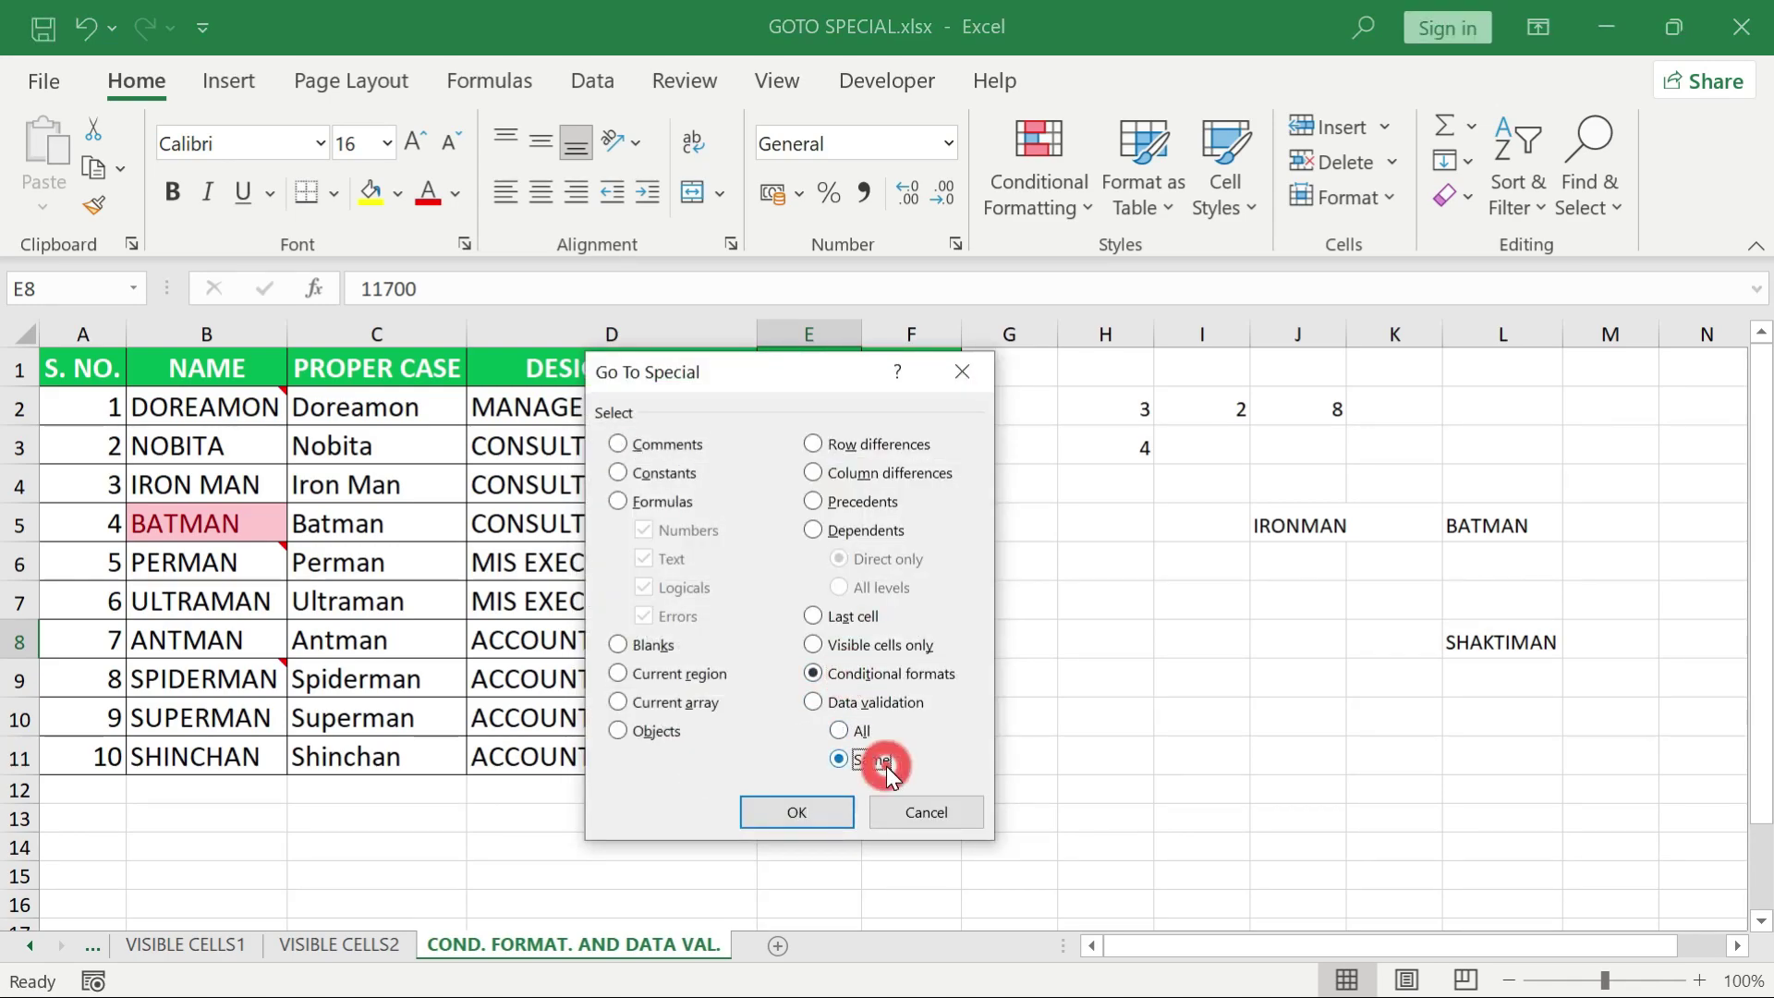
left_click(810, 818)
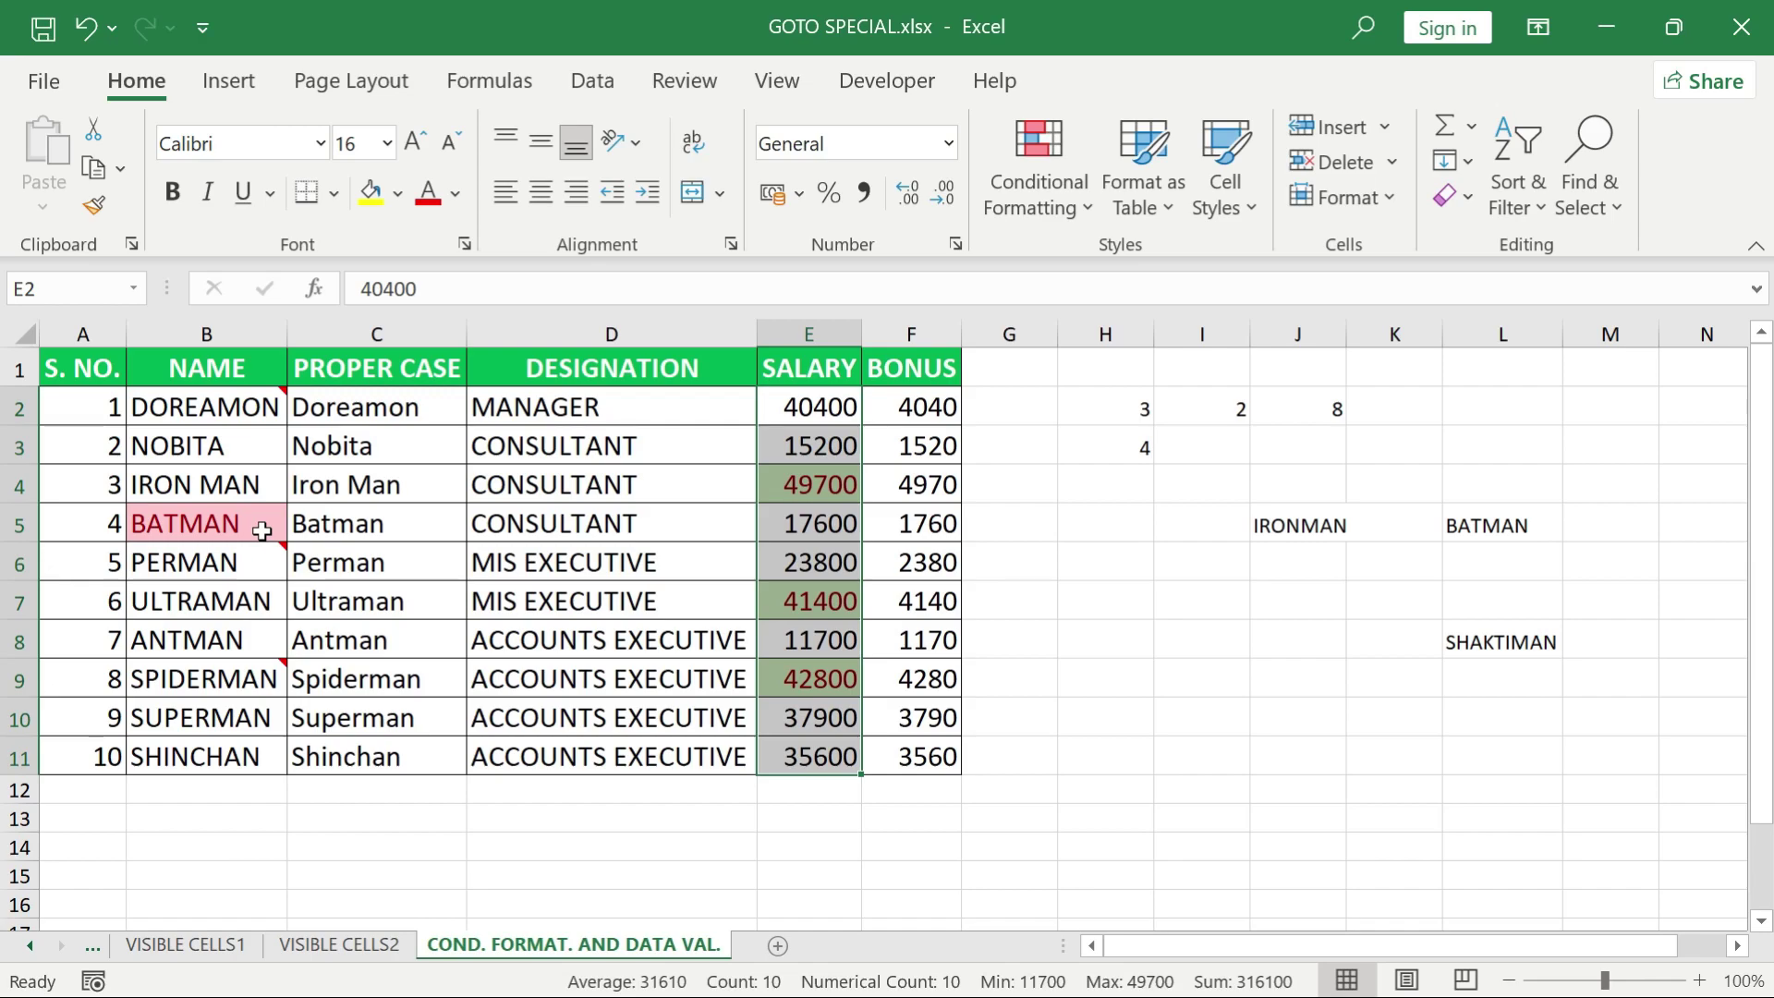
Select every cell with data validation on the sheet, using Go To Special with the Data validation and All options
left_click(554, 551)
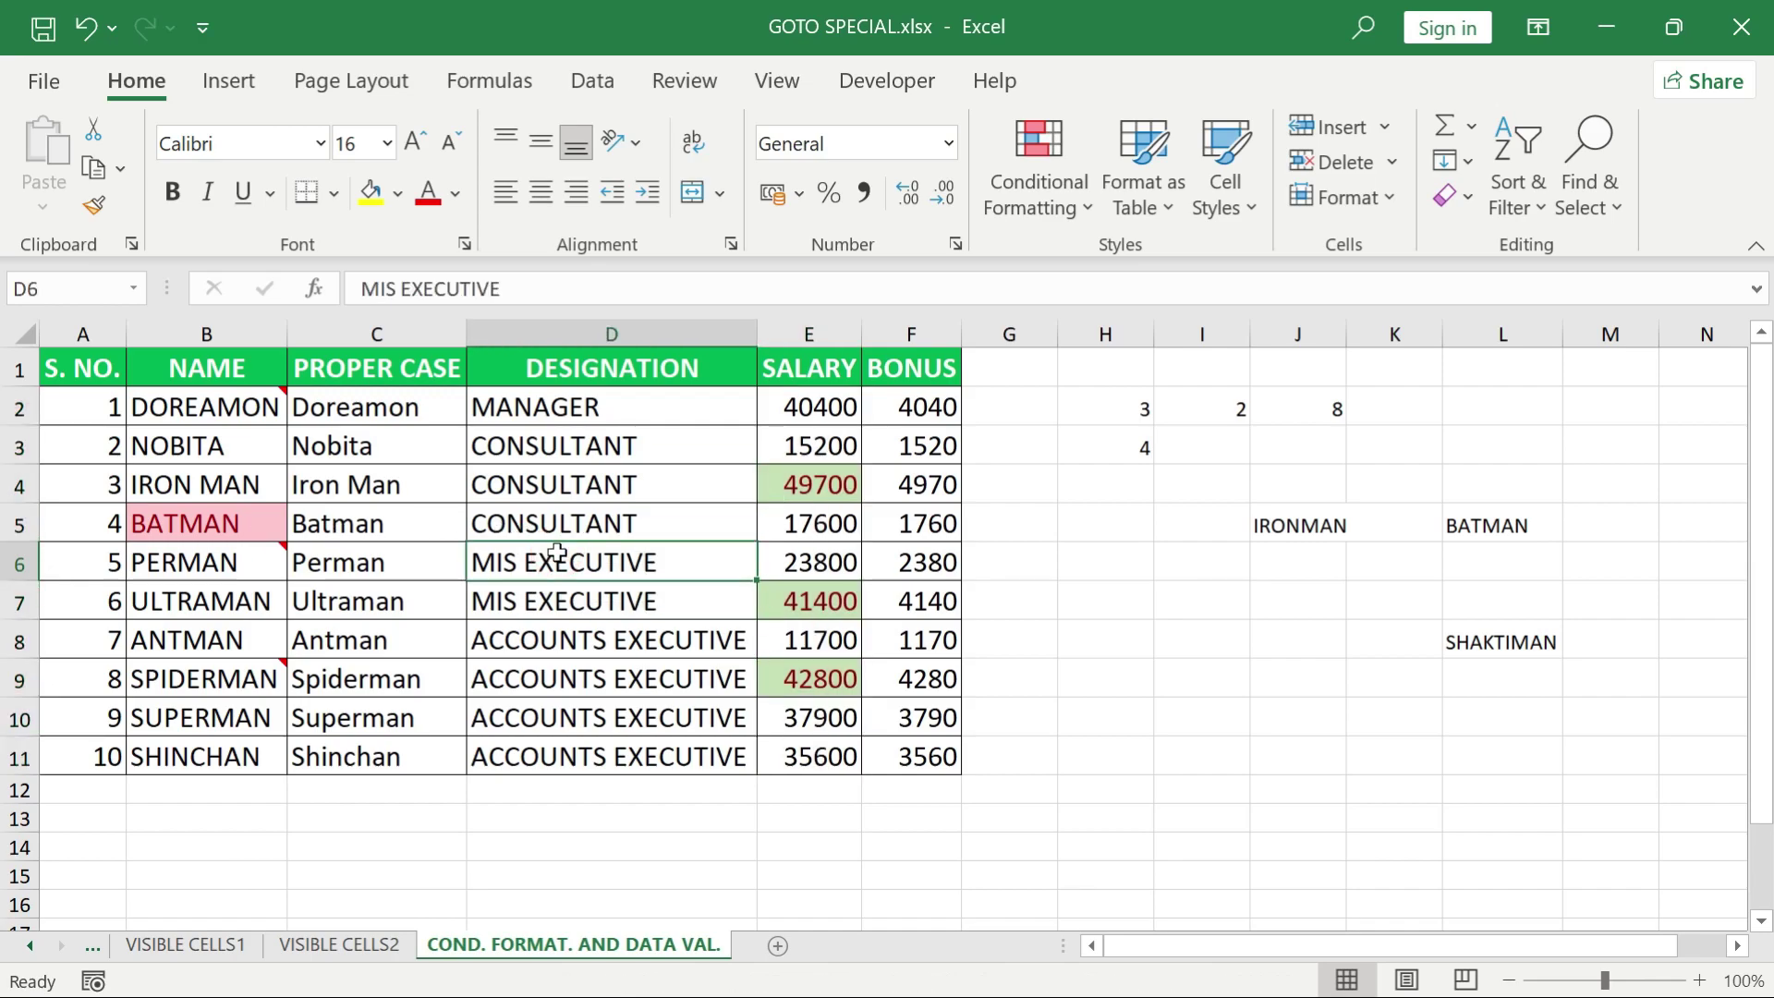
key("ctrl+g")
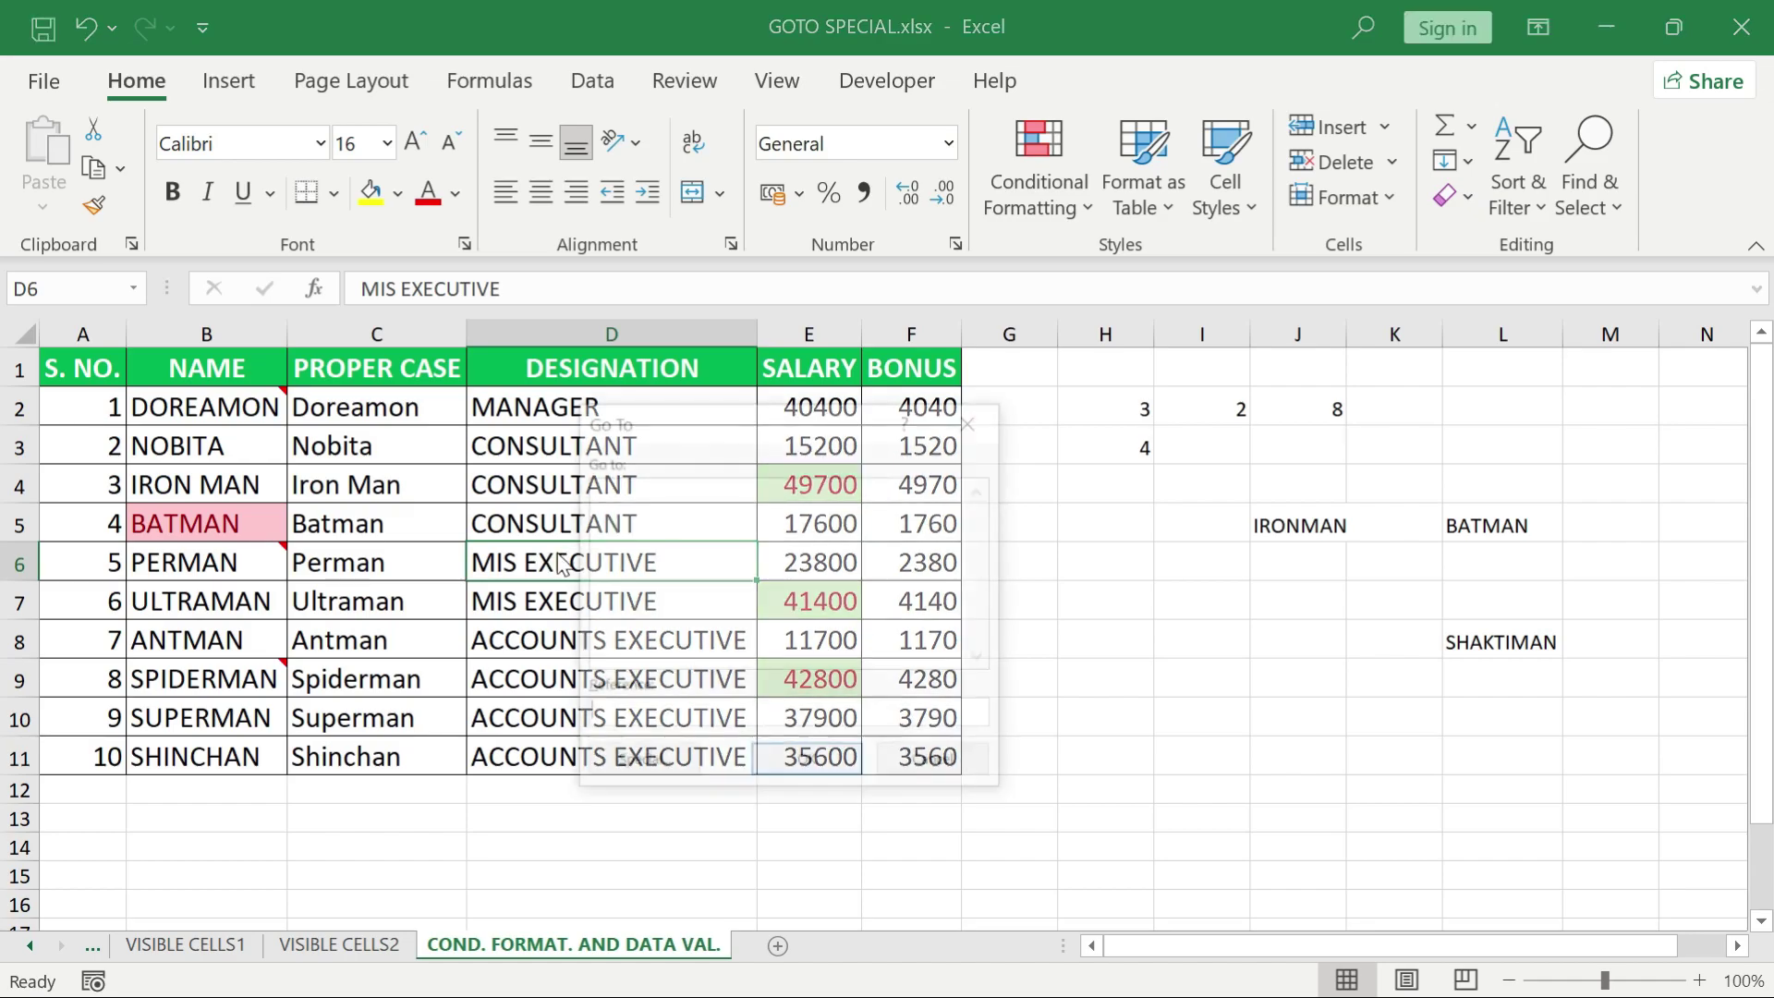
left_click(646, 764)
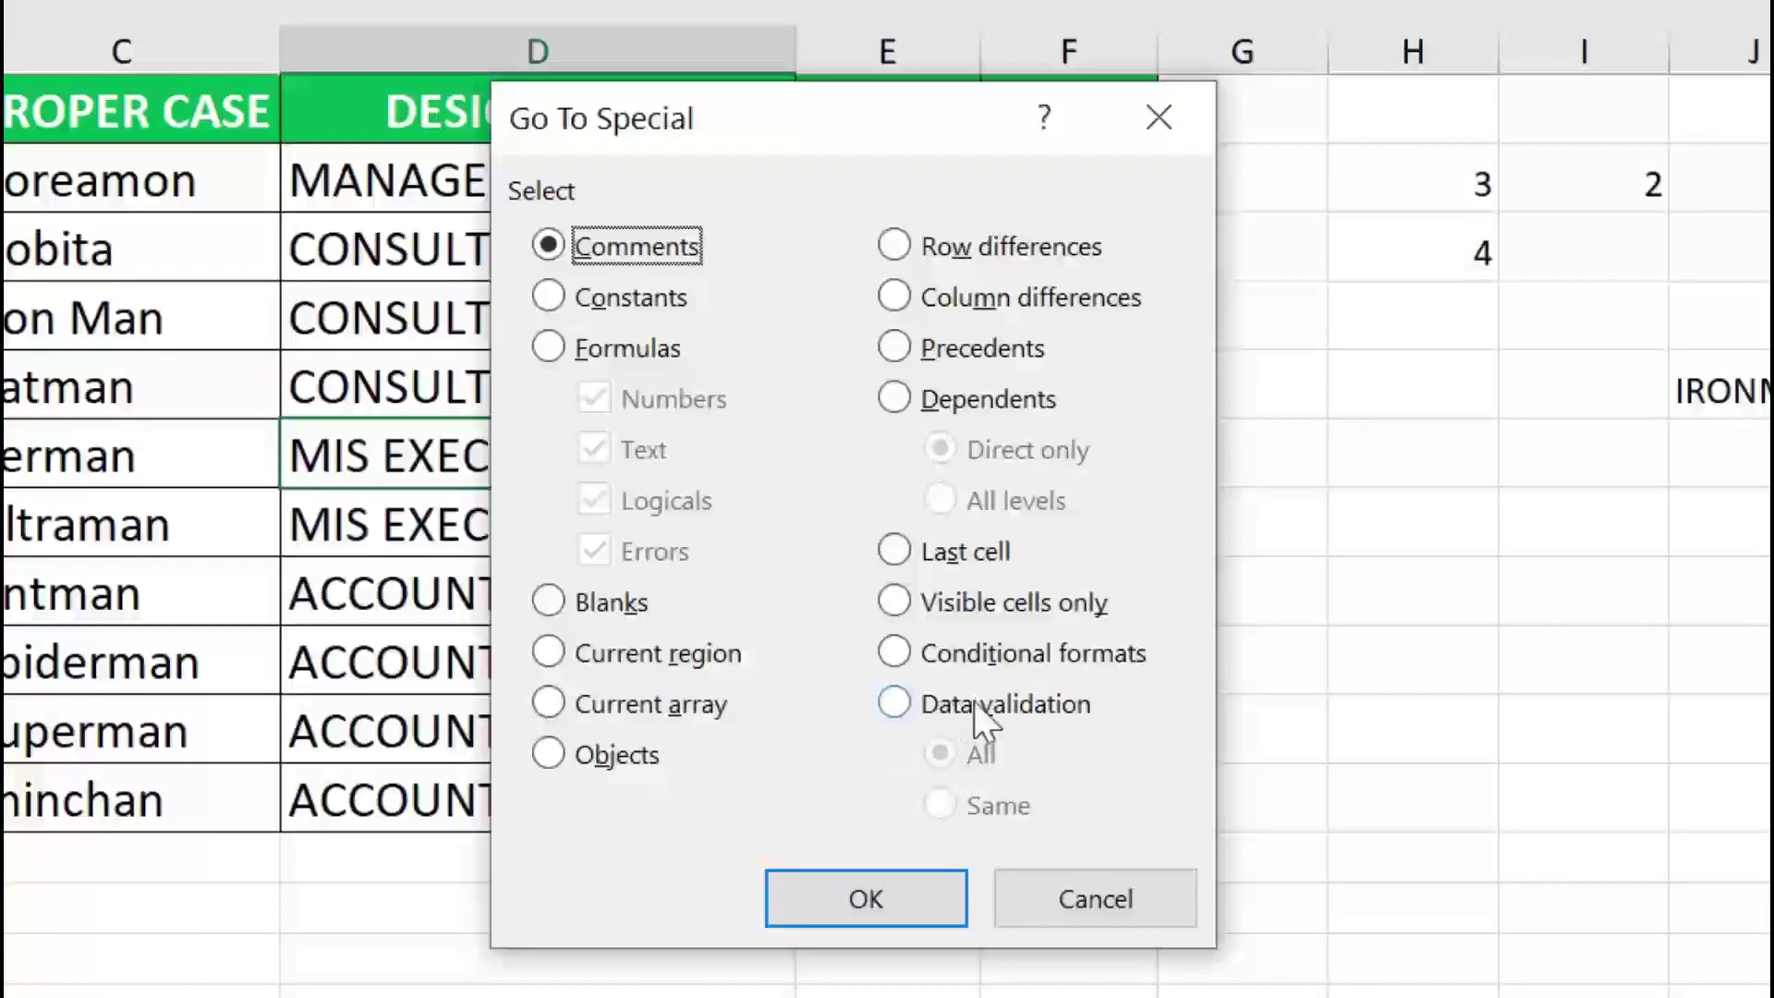
left_click(864, 700)
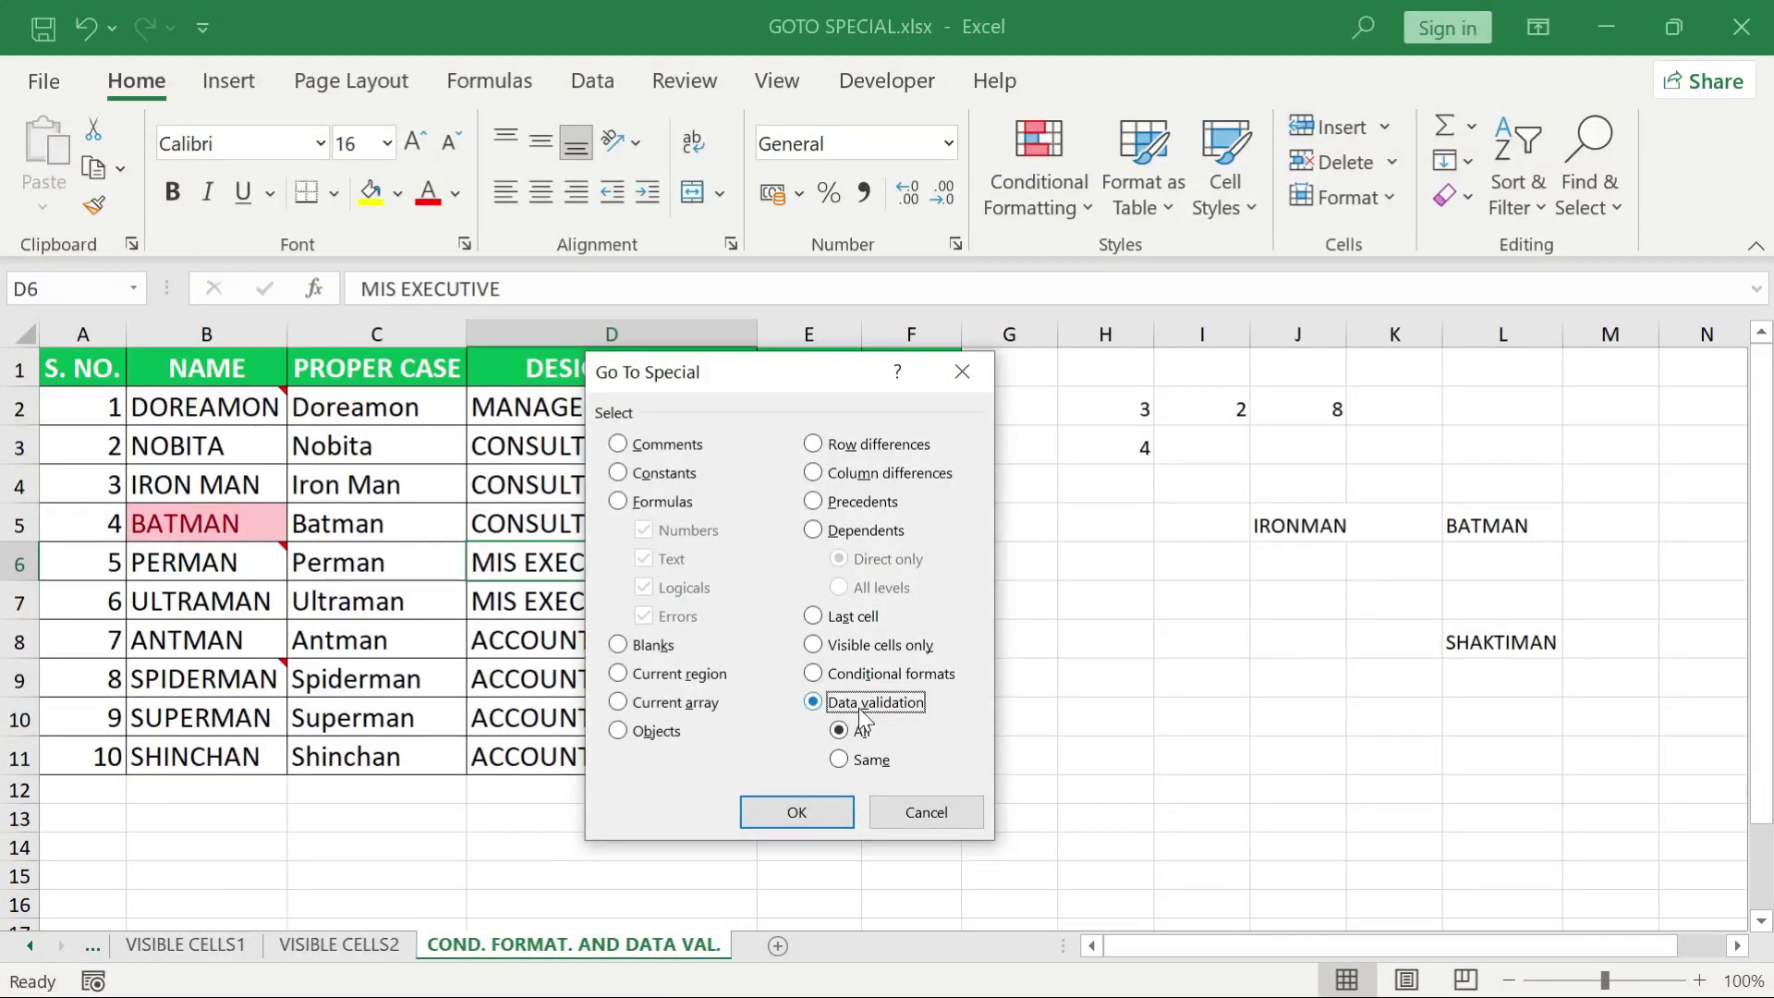
left_click(811, 806)
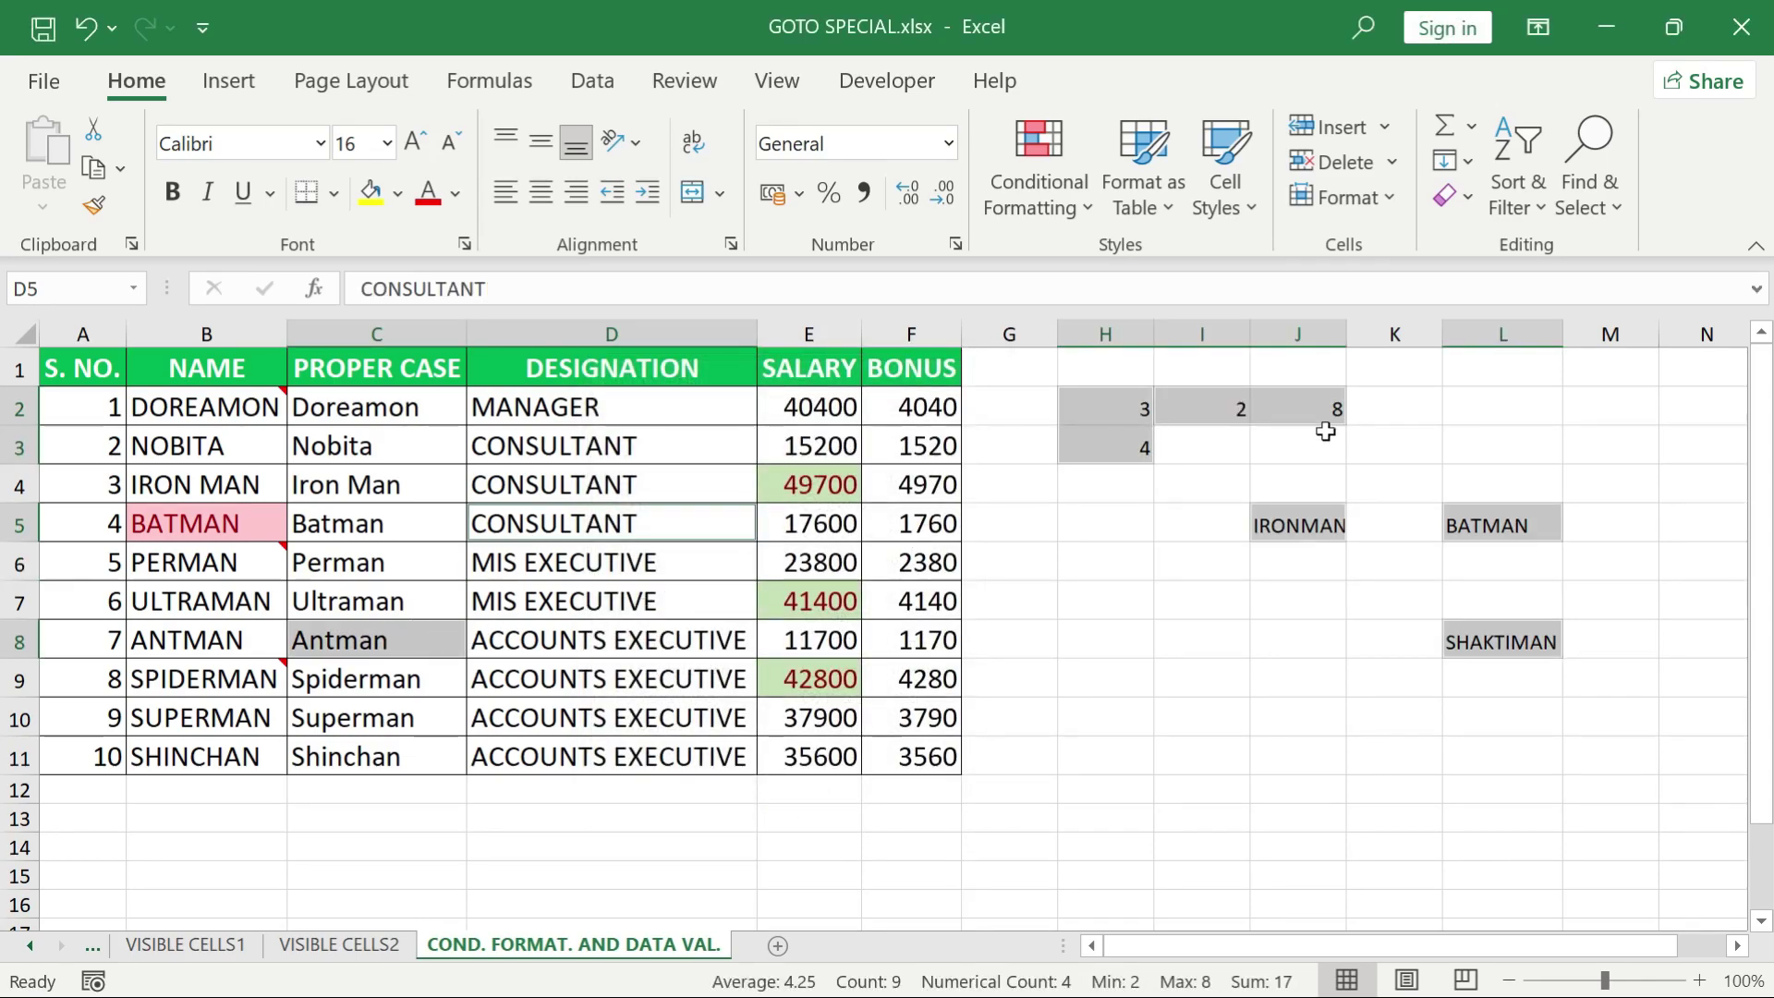
Inspect the validated cells L8 and C8, browsing C8's list of allowed names without changing its entry
left_click(1517, 641)
left_click(435, 606)
key("Down")
key("alt+Down")
key("Up")
key("Up")
key("Up")
key("Up")
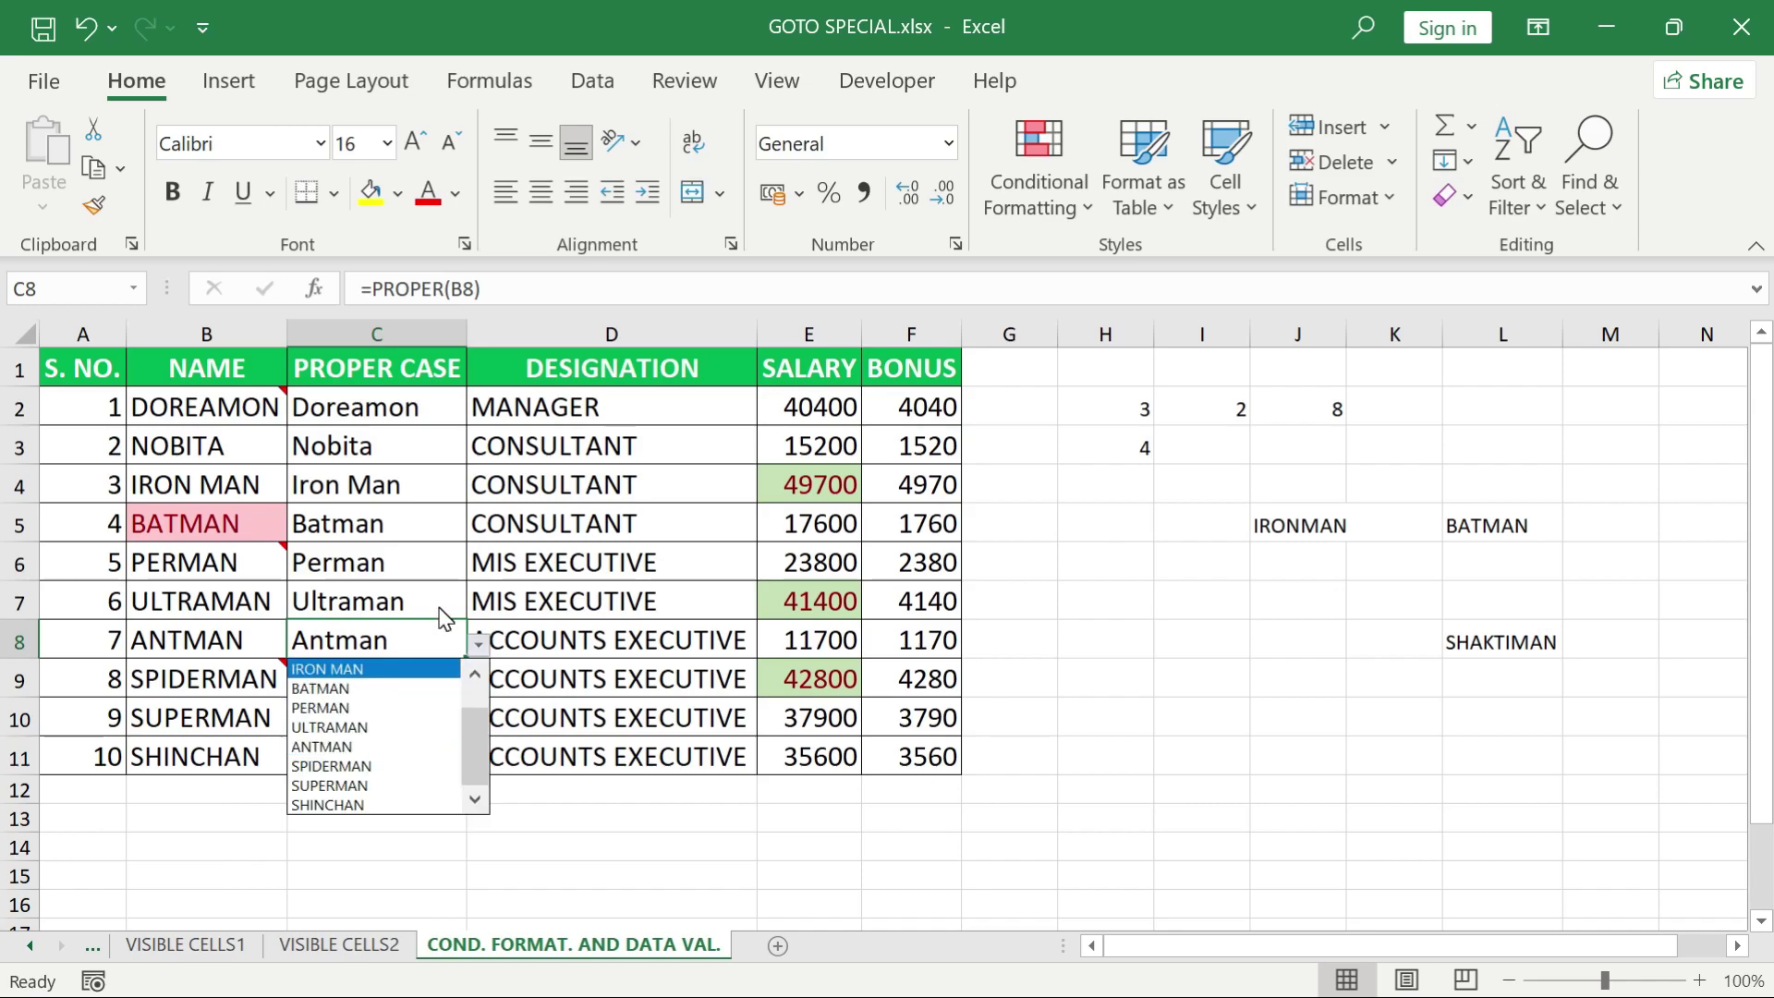
key("Escape")
Select the cells sharing cell H3's validation rule, using Go To Special with the Data validation and Same options
left_click(1122, 447)
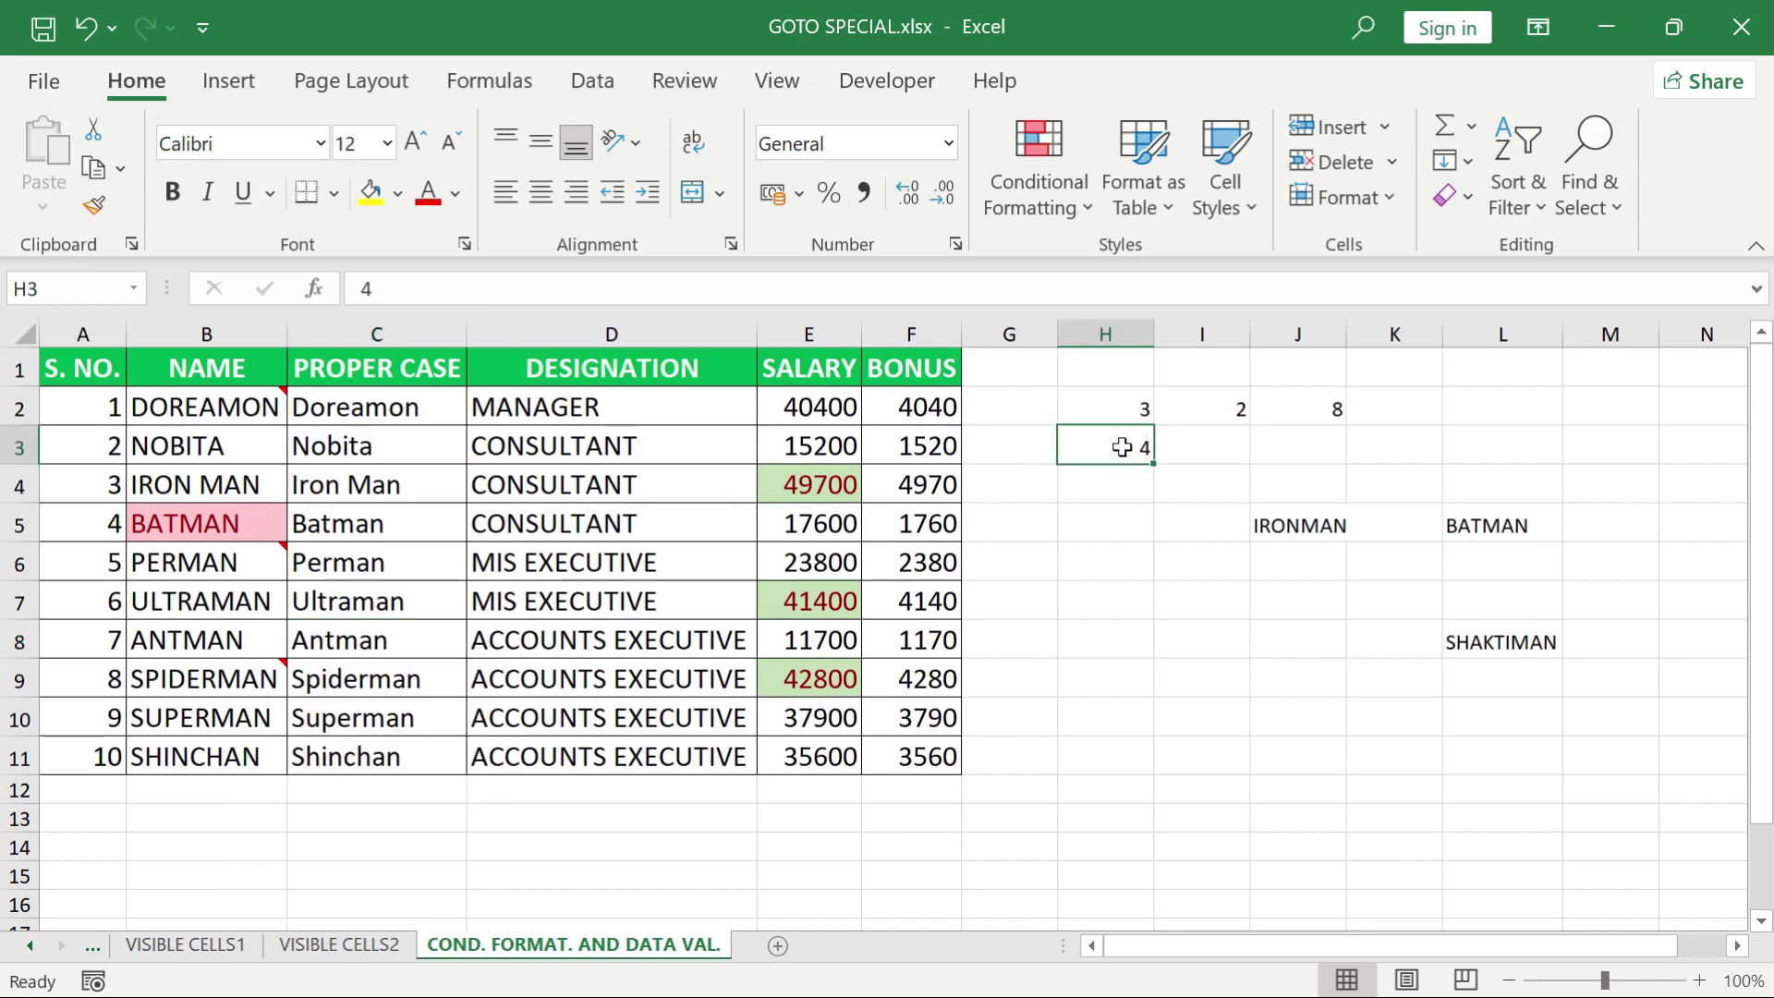
key("ctrl+g")
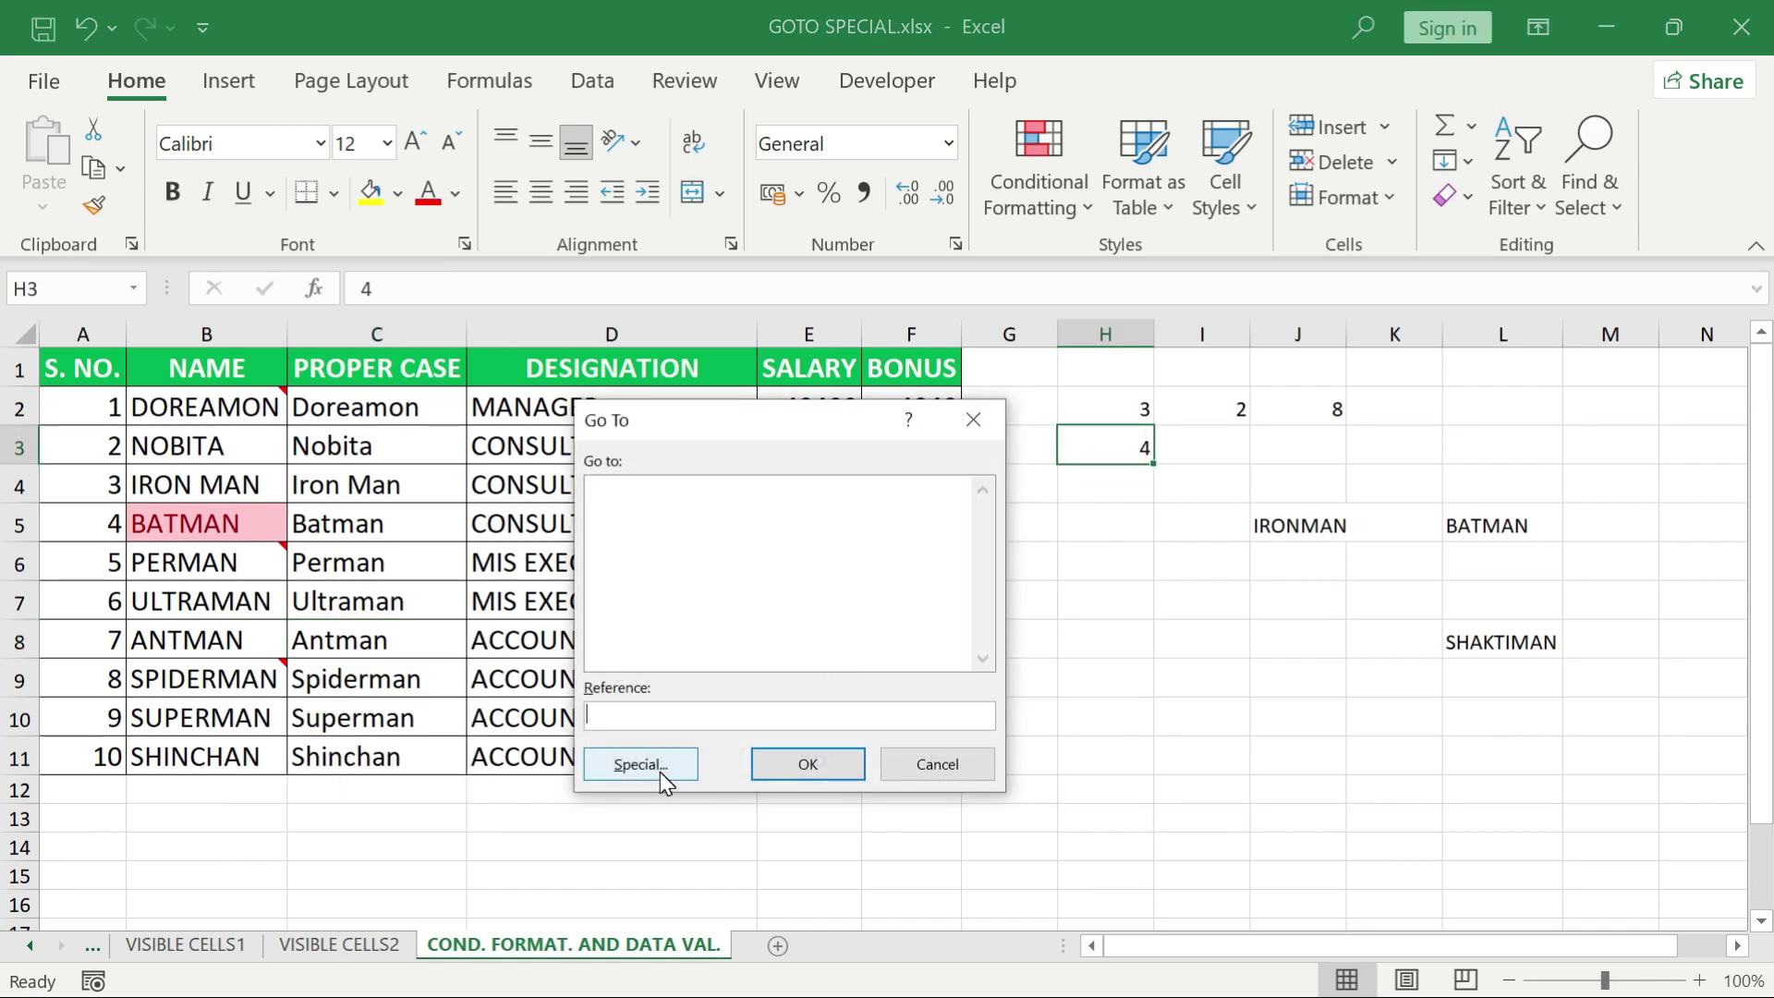
left_click(661, 778)
left_click(861, 702)
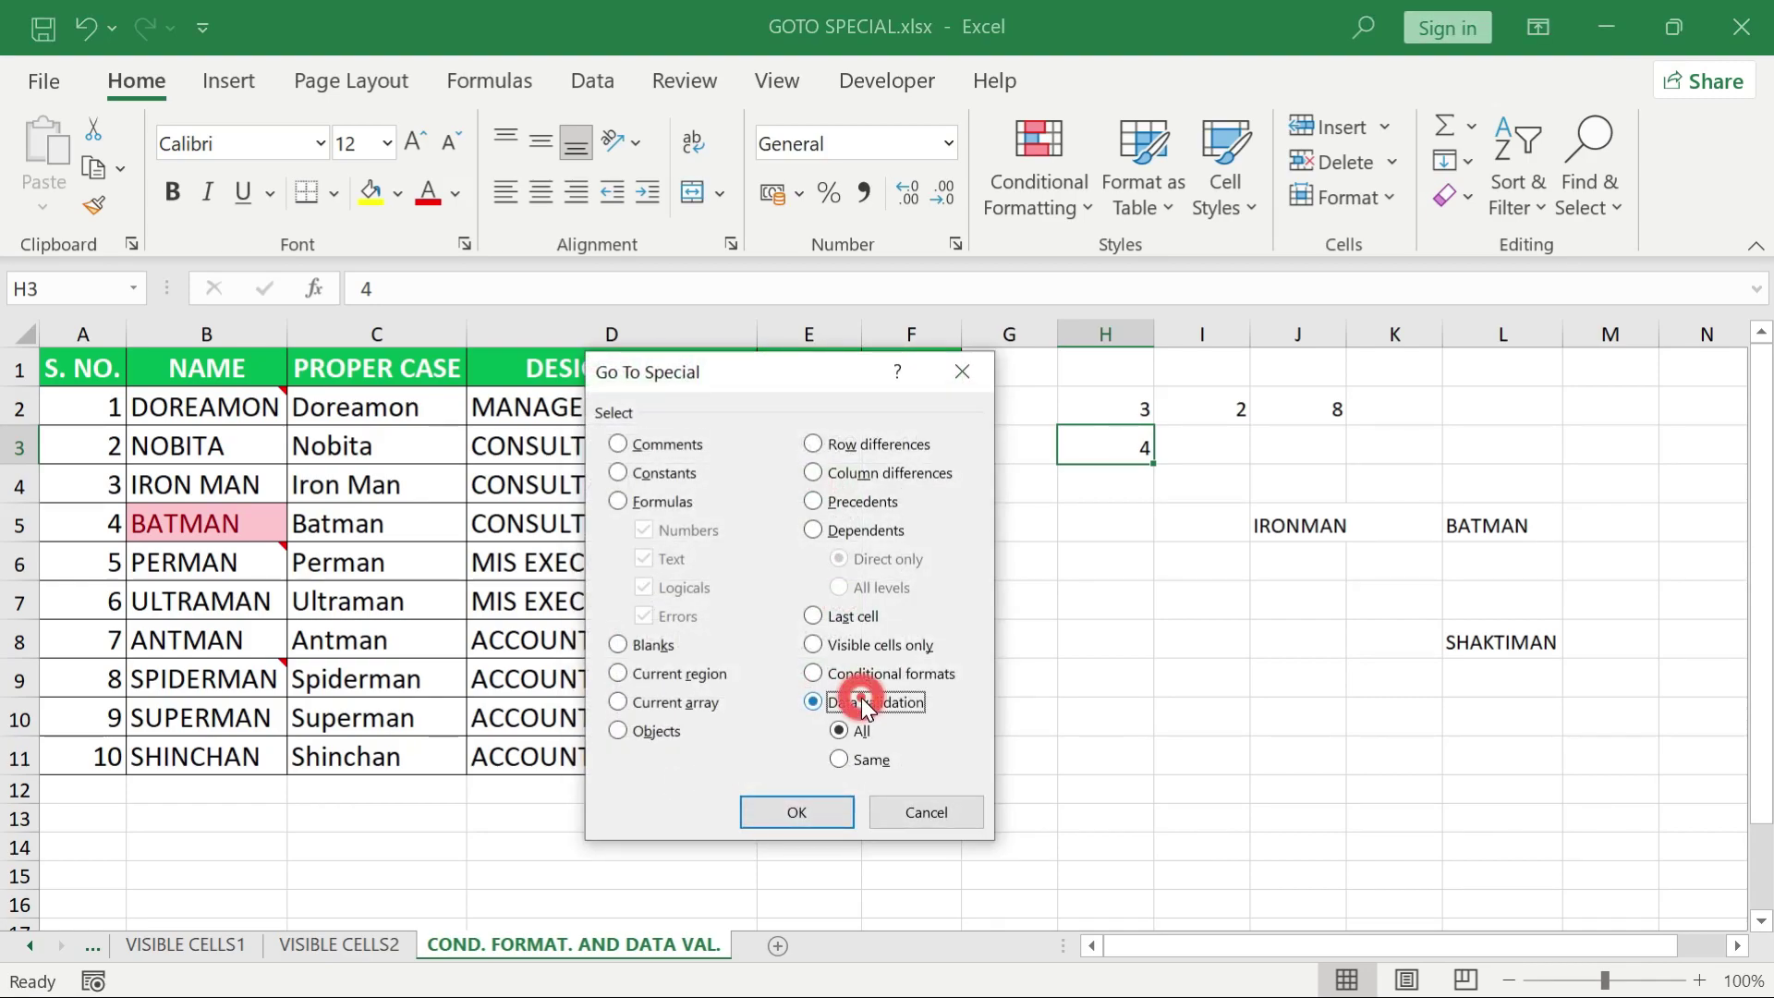
left_click(869, 761)
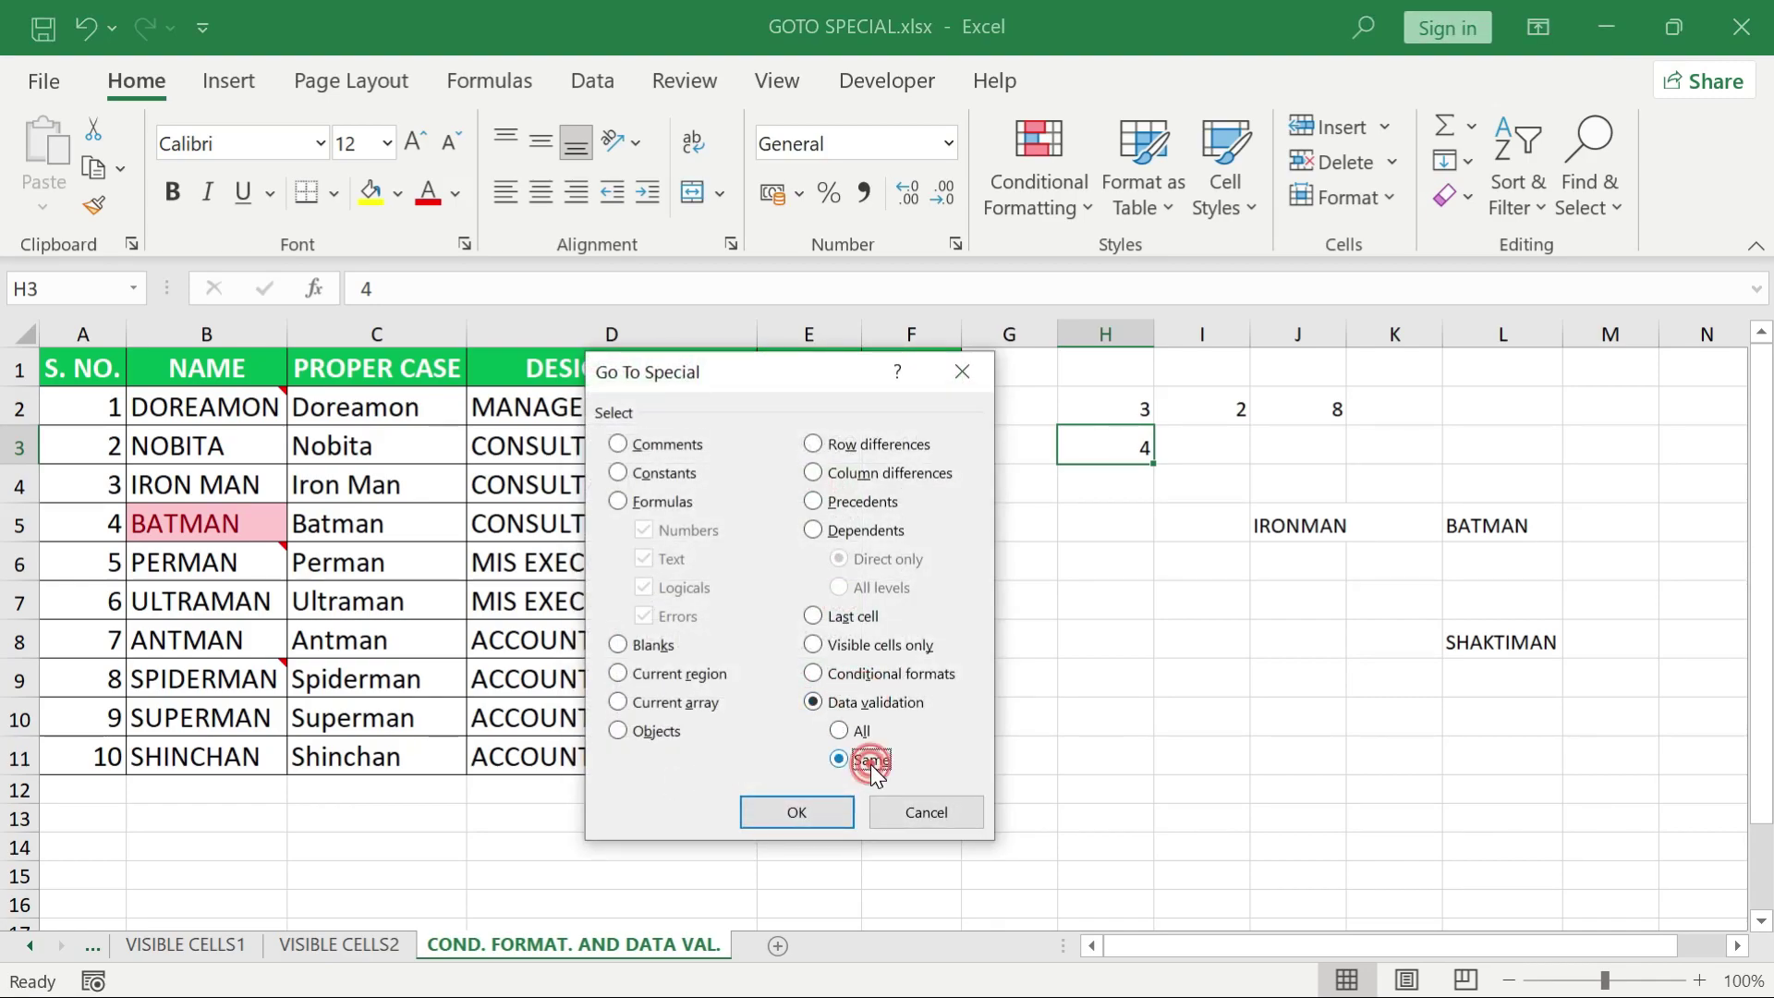
left_click(796, 812)
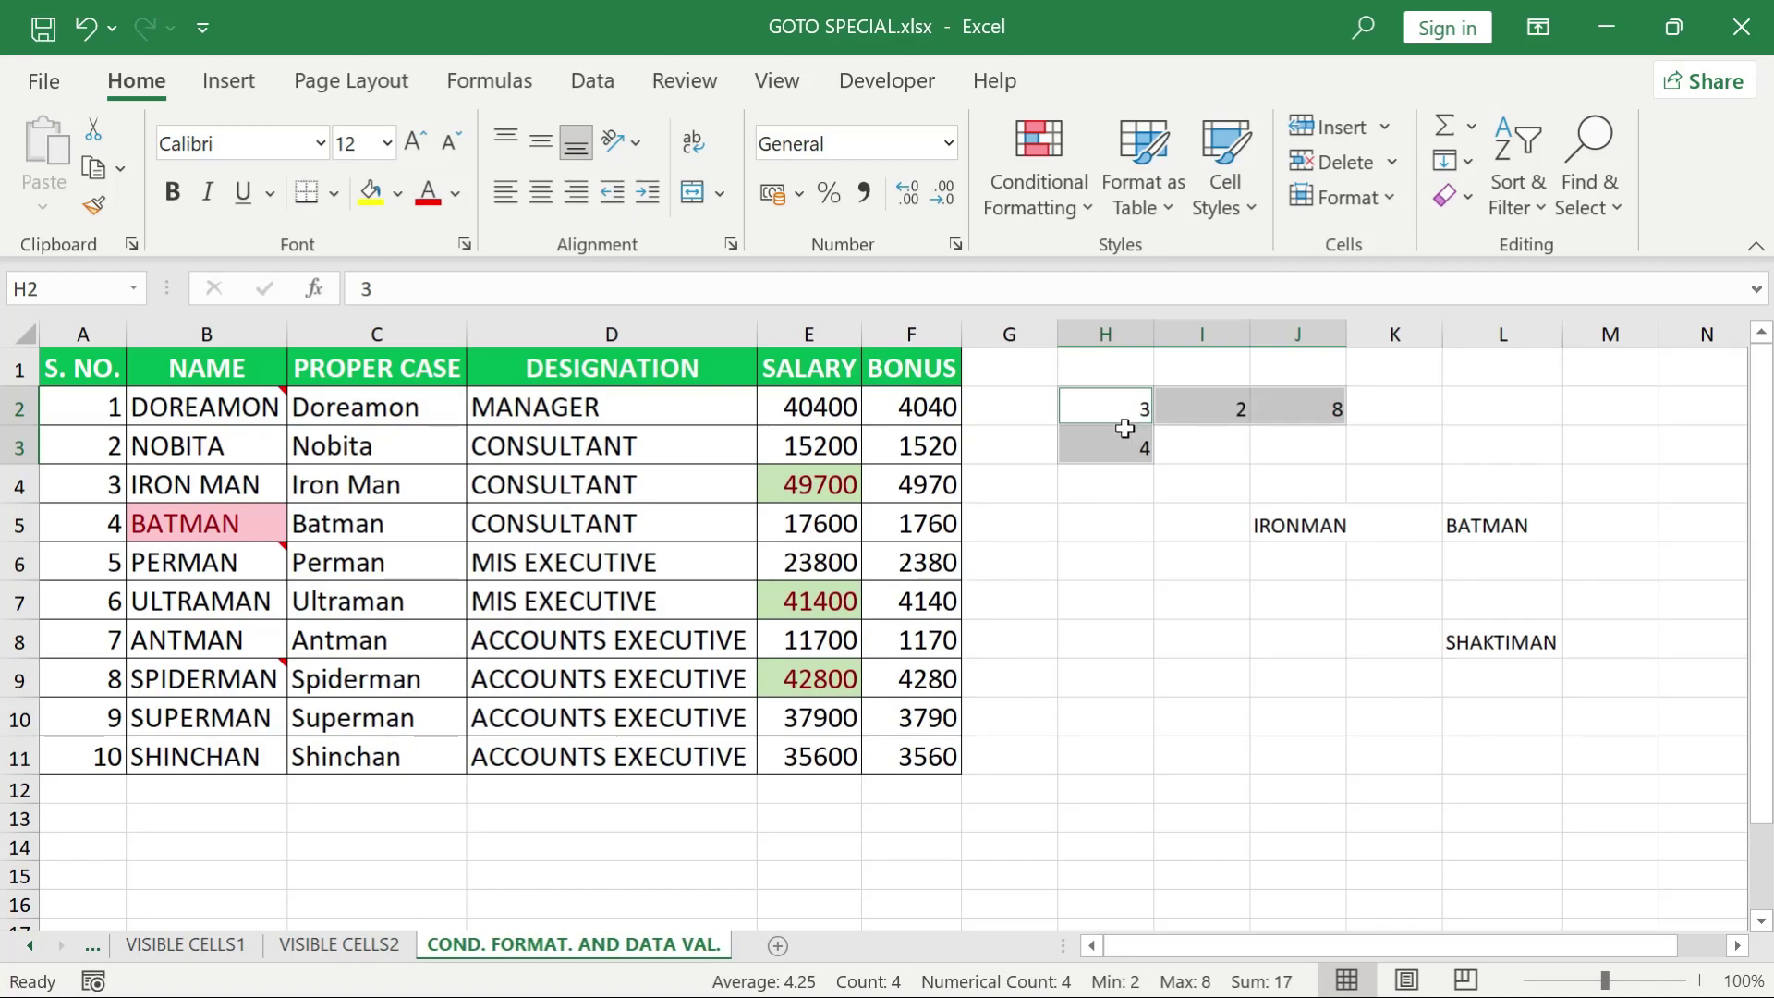